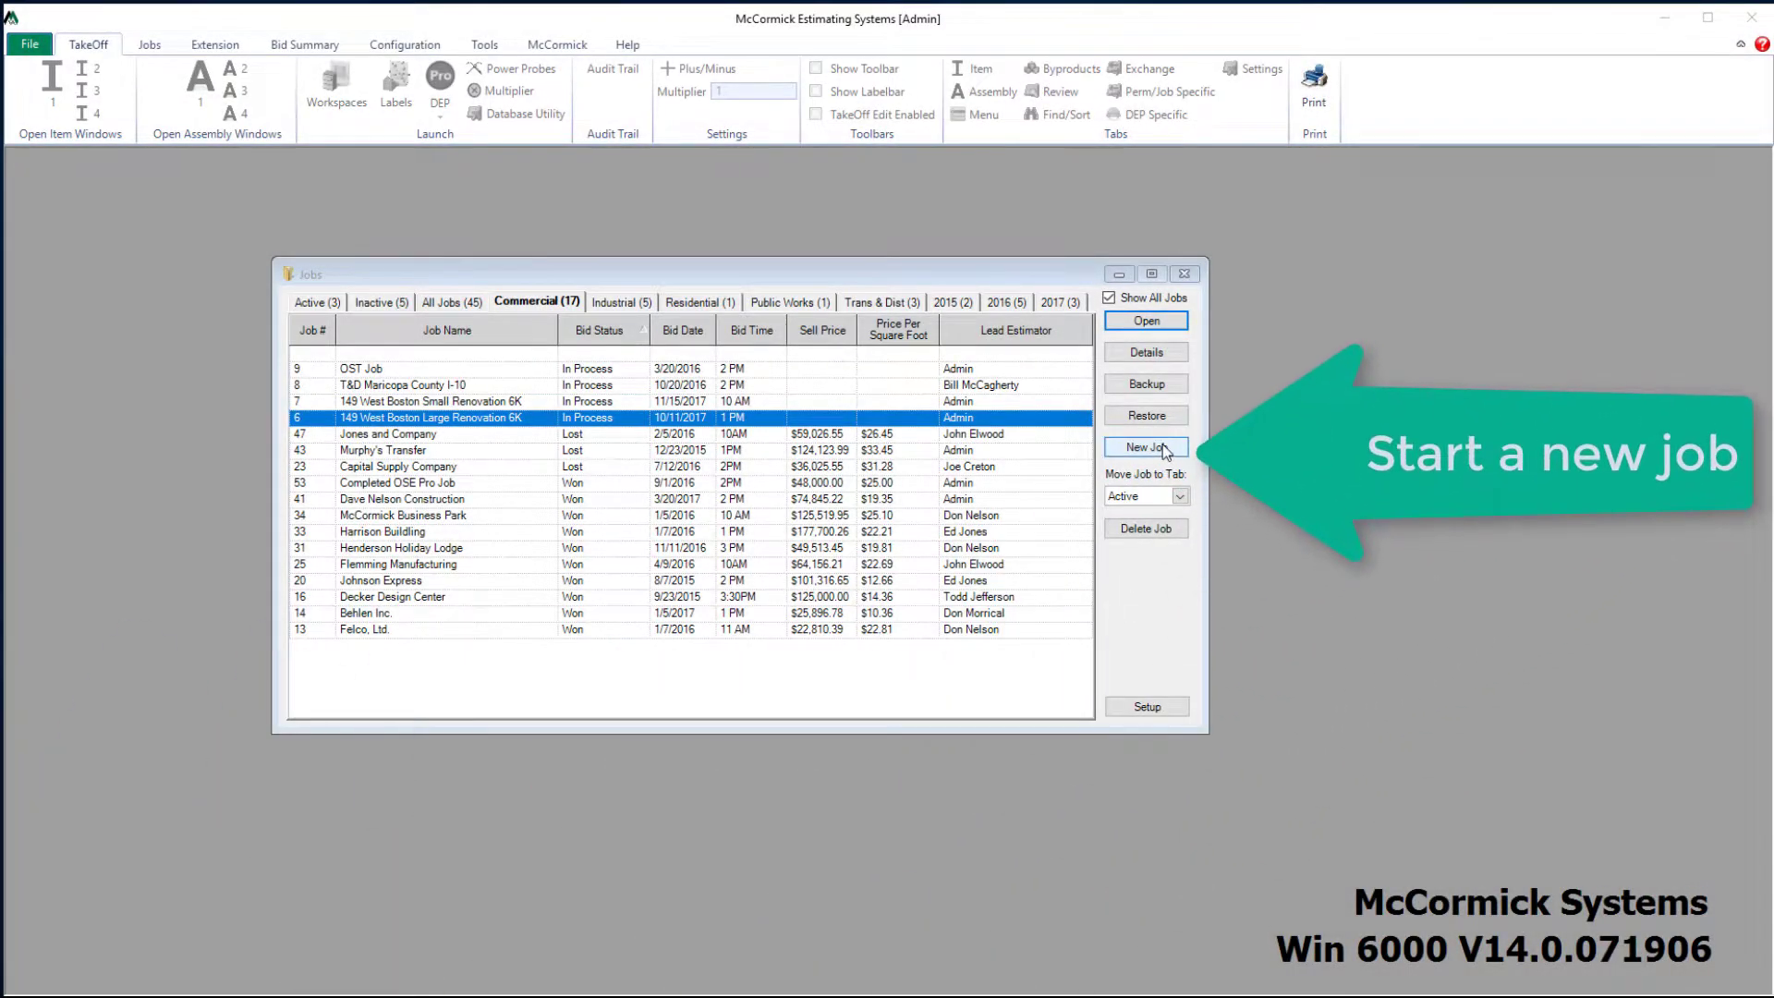
- Create a new job named 'McCormick Systems Test Job 1' and show its empty drawings list
{"action": "left_click", "coordinate": [1131, 495]}
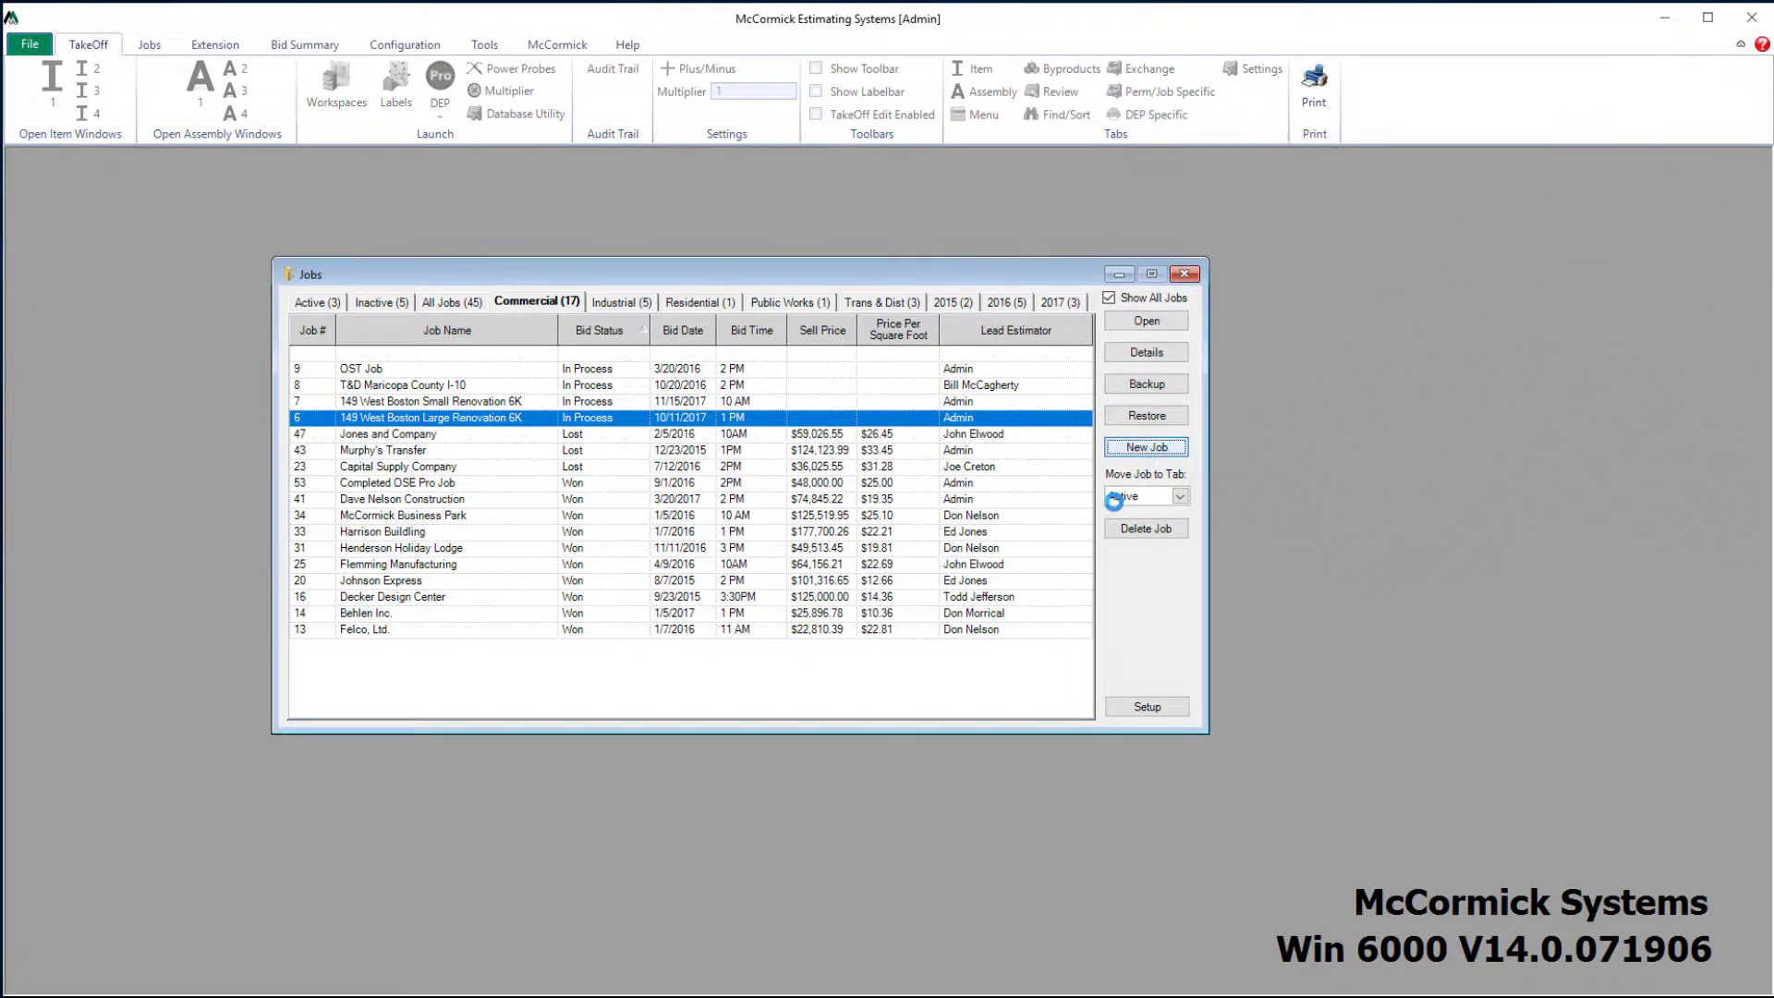
{"action": "key", "text": "Return"}
{"action": "type", "text": "M"}
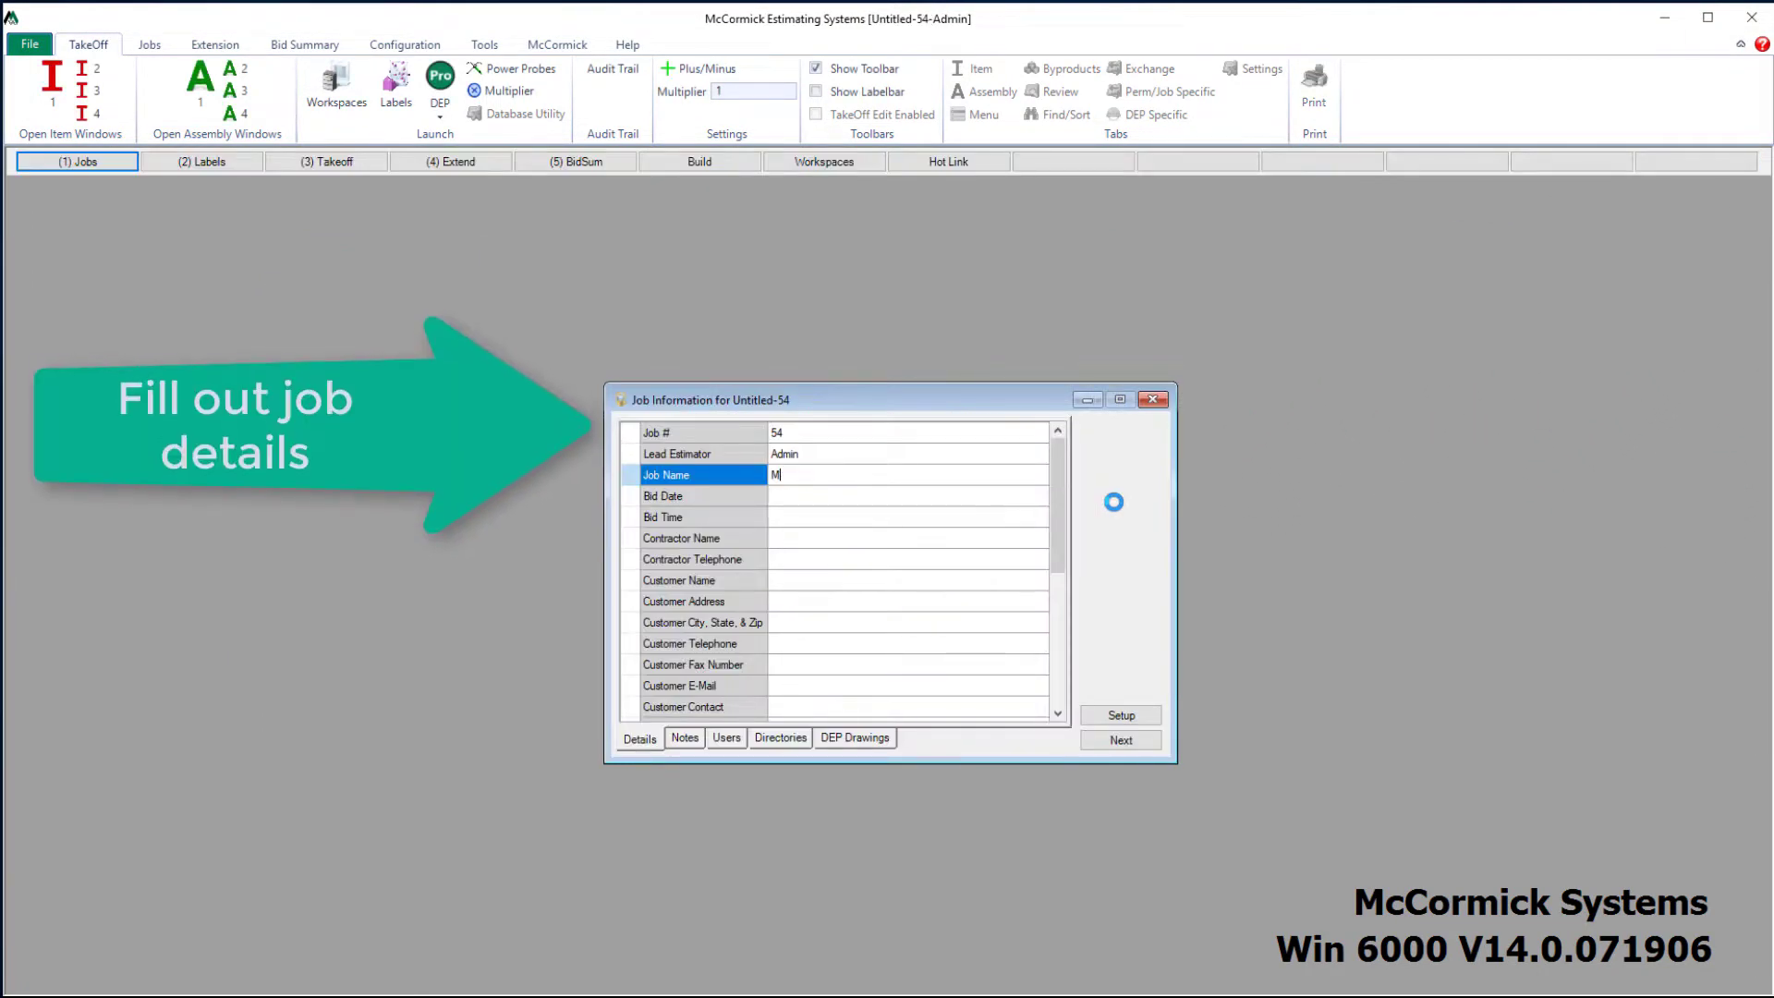
{"action": "type", "text": "cCormick "}
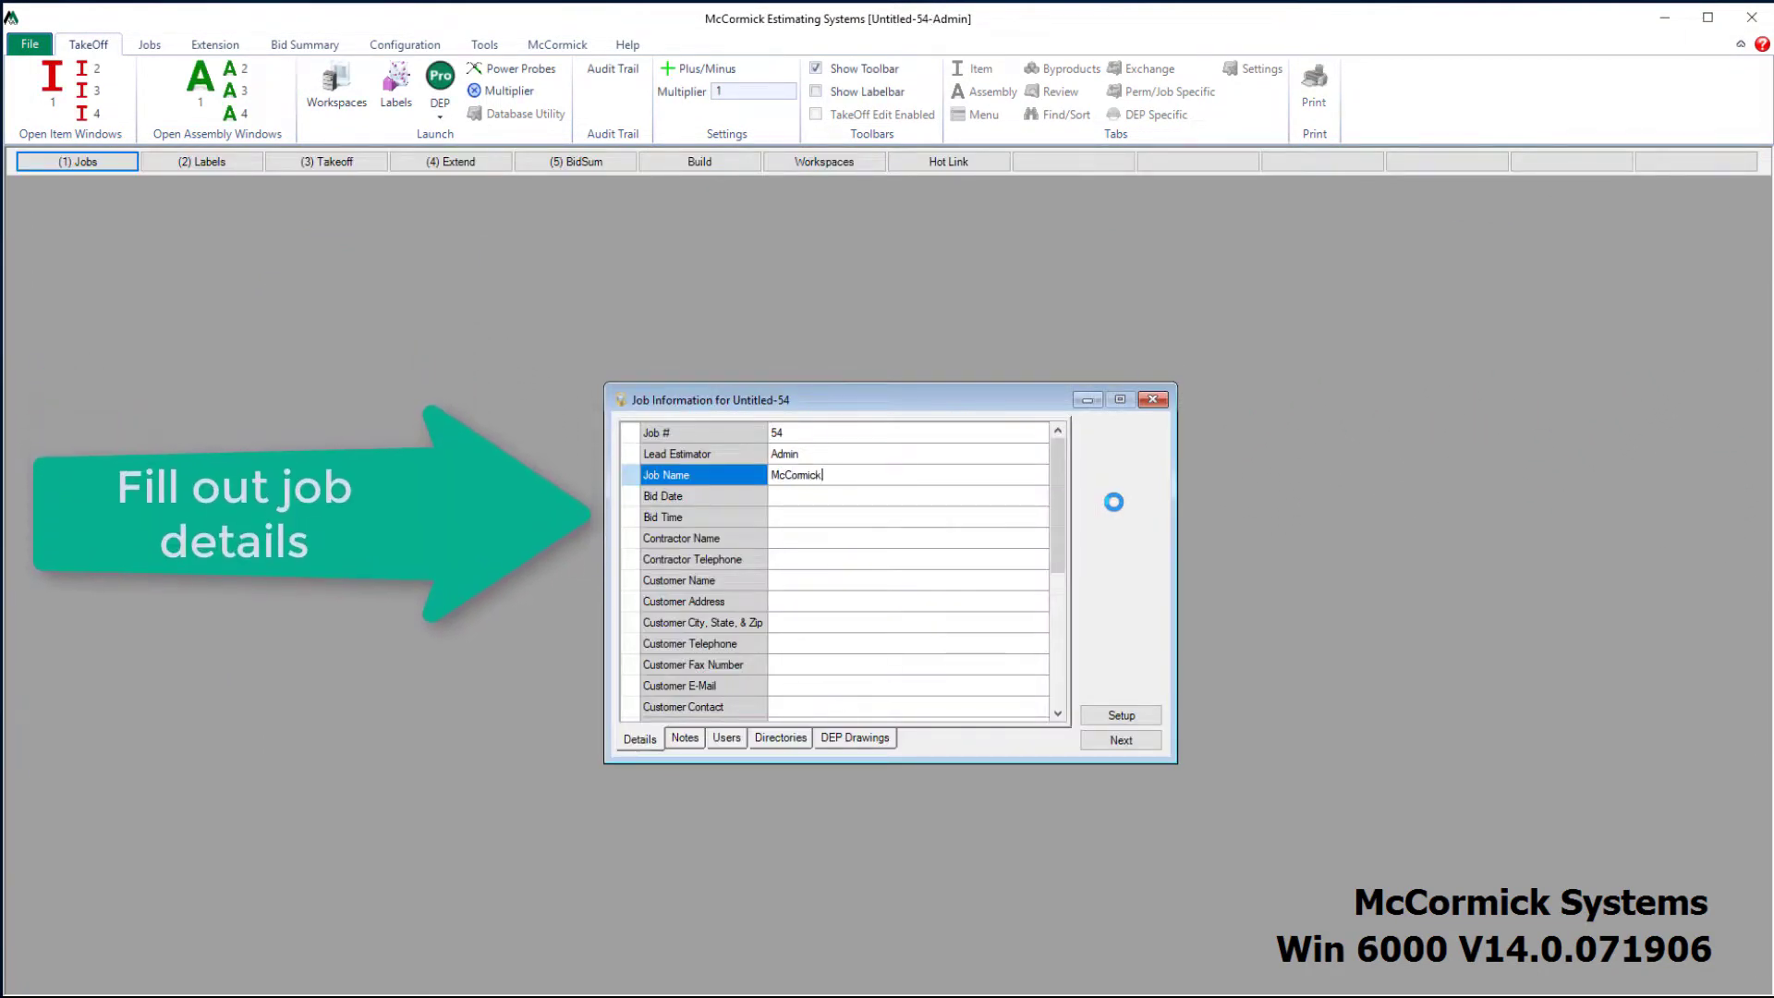
{"action": "type", "text": "Systems"}
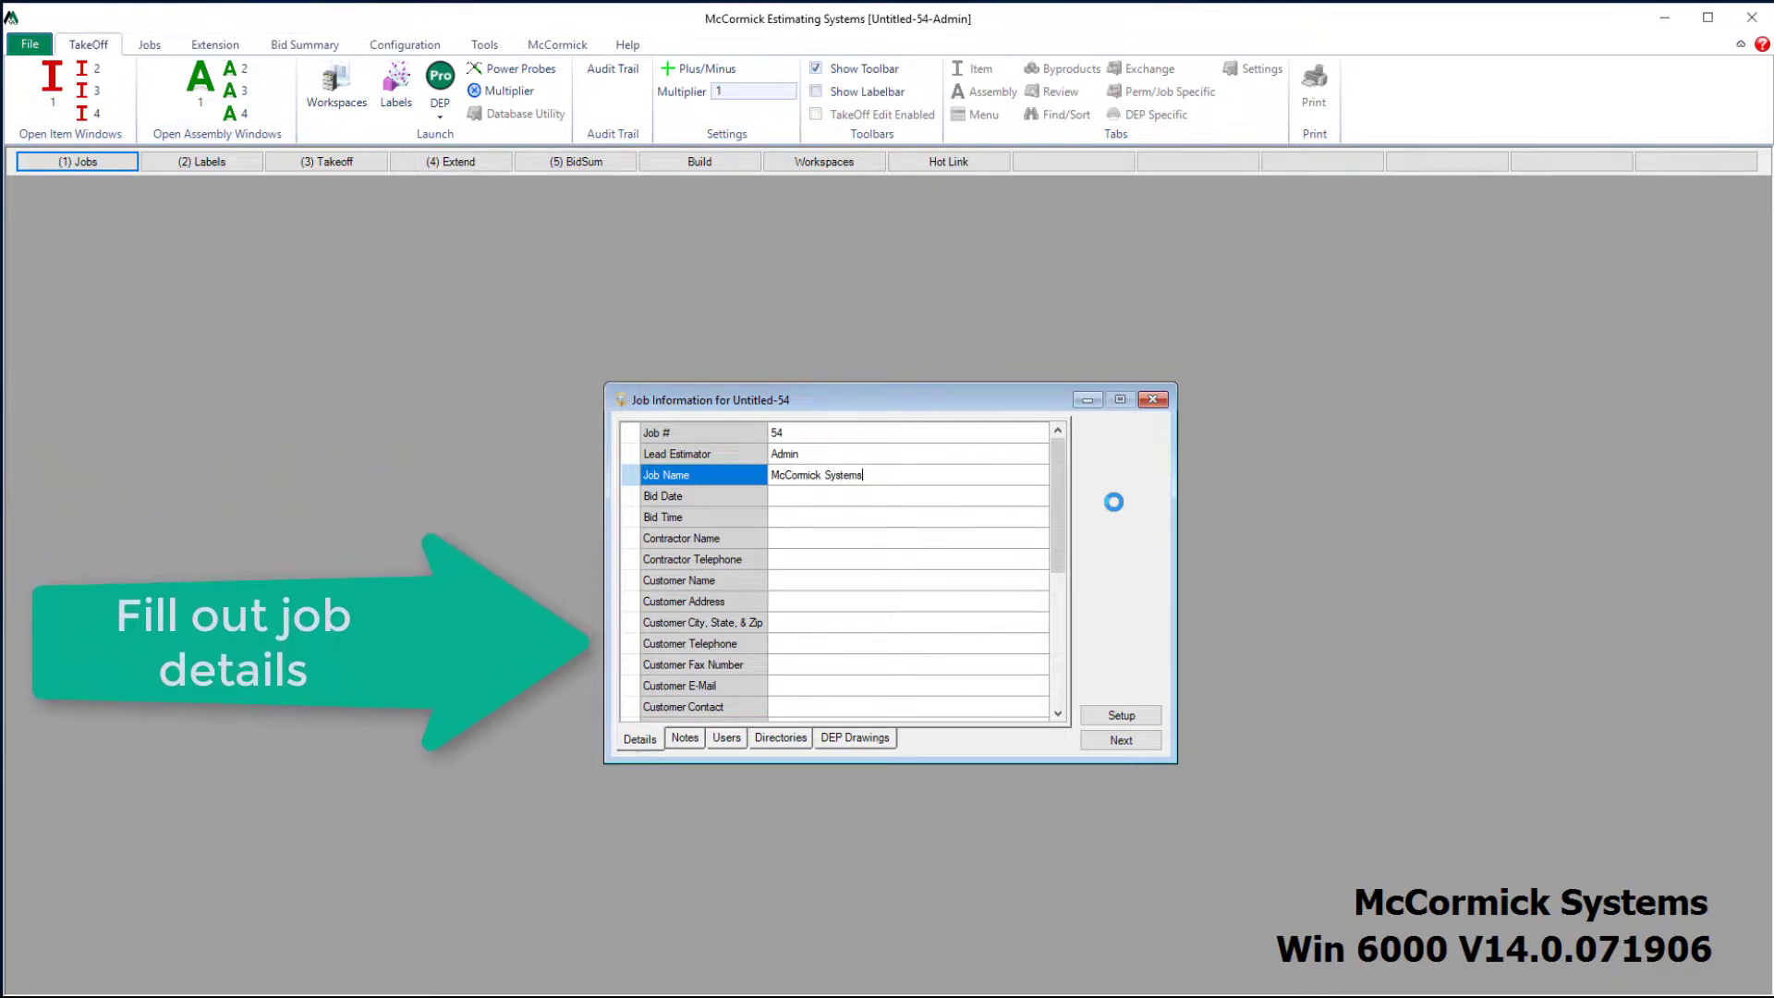
{"action": "type", "text": " Test Job 1"}
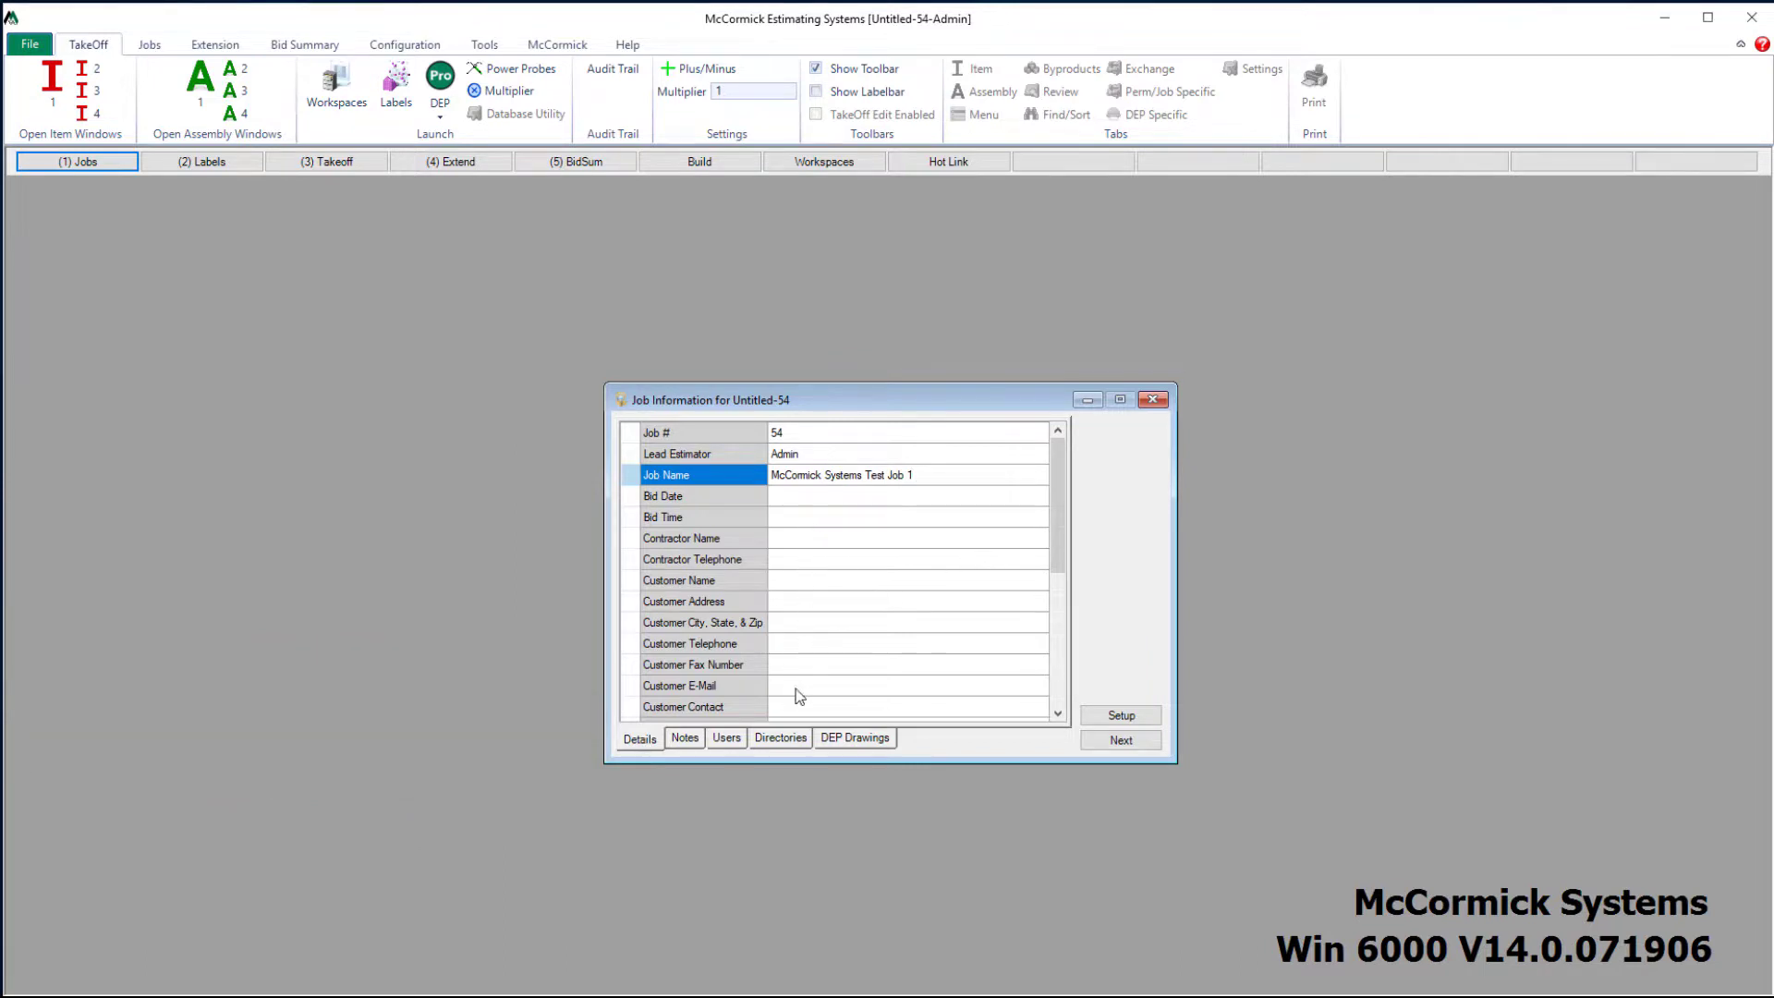
{"action": "left_click", "coordinate": [851, 741]}
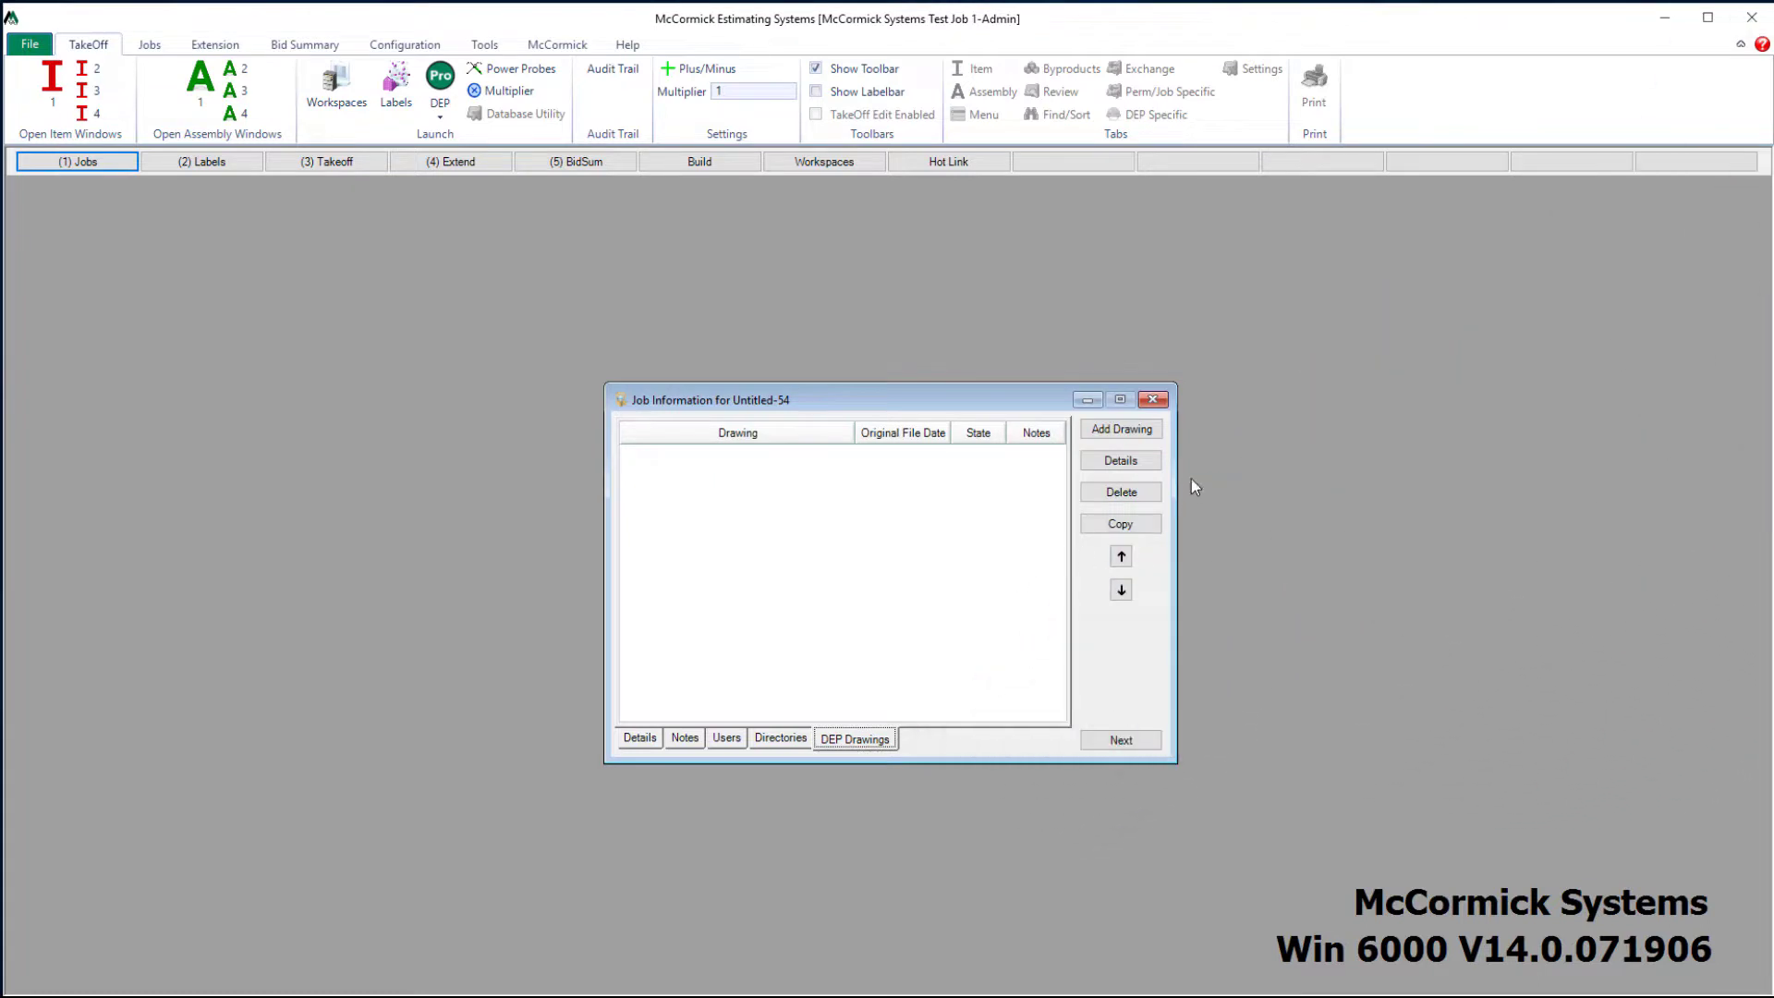
- Choose the four electrical plan drawings from the McCormick folder and load them for preview
{"action": "left_click", "coordinate": [1133, 429]}
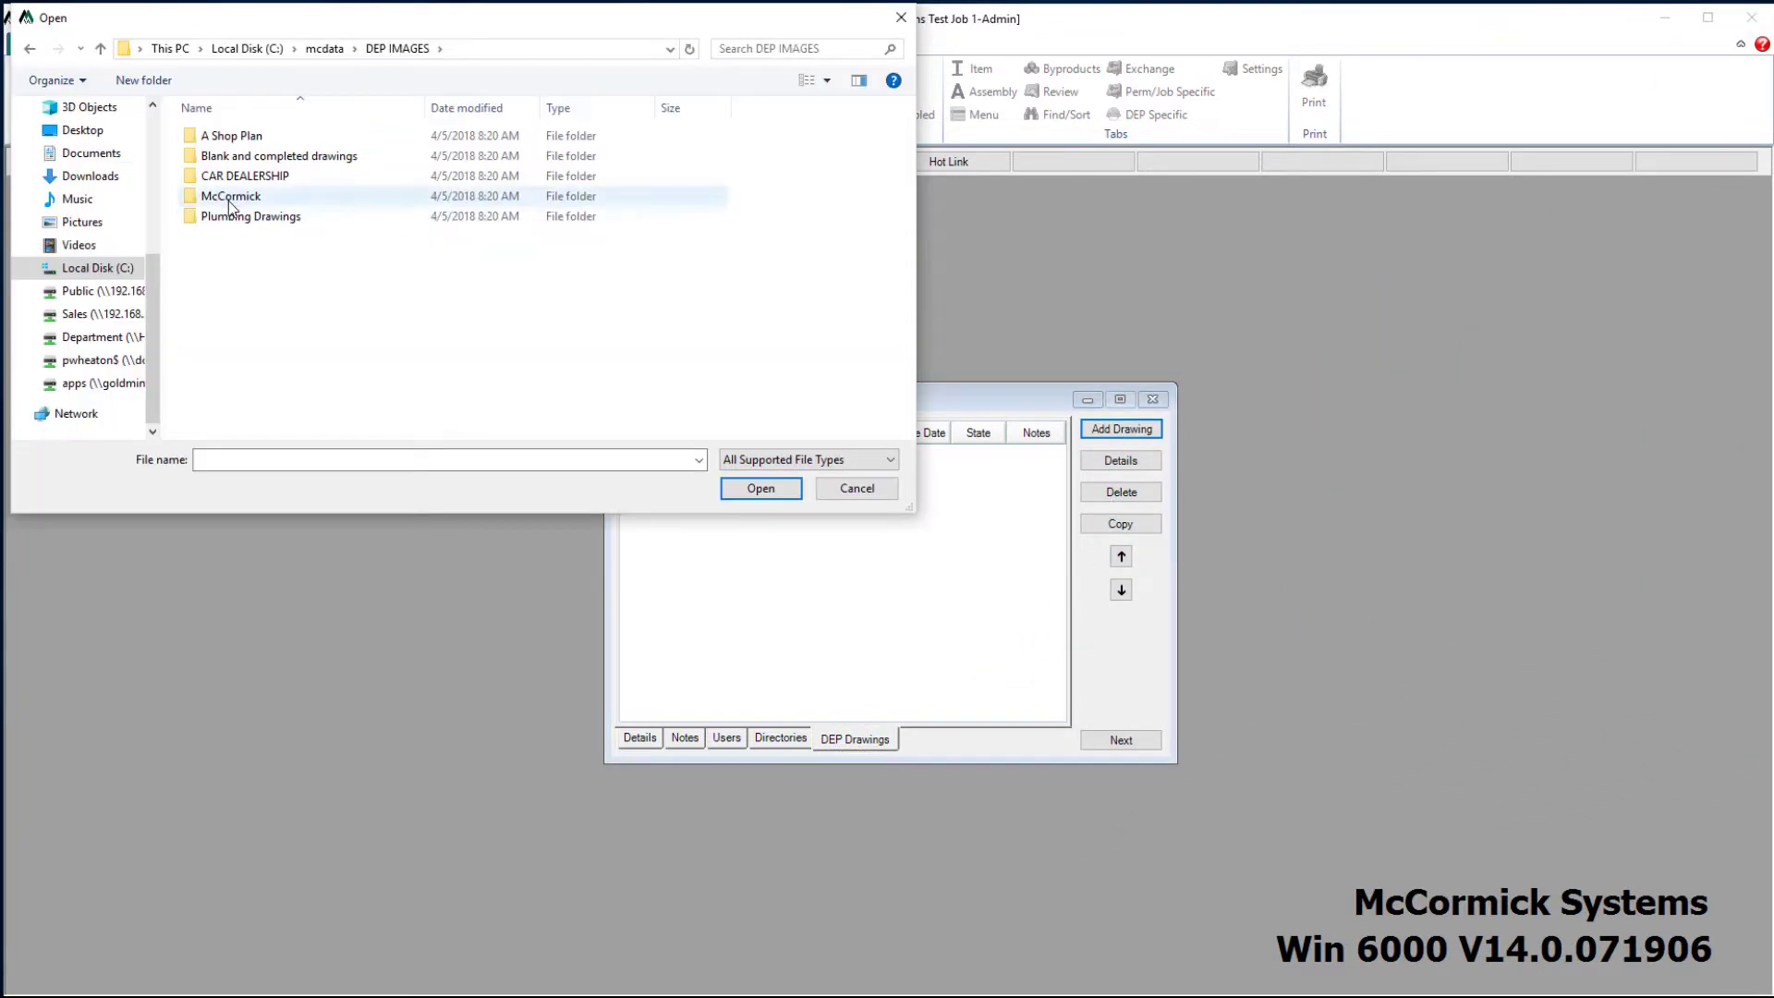
{"action": "double_click", "coordinate": [230, 198]}
{"action": "left_click_drag", "start_coordinate": [645, 270], "coordinate": [352, 153]}
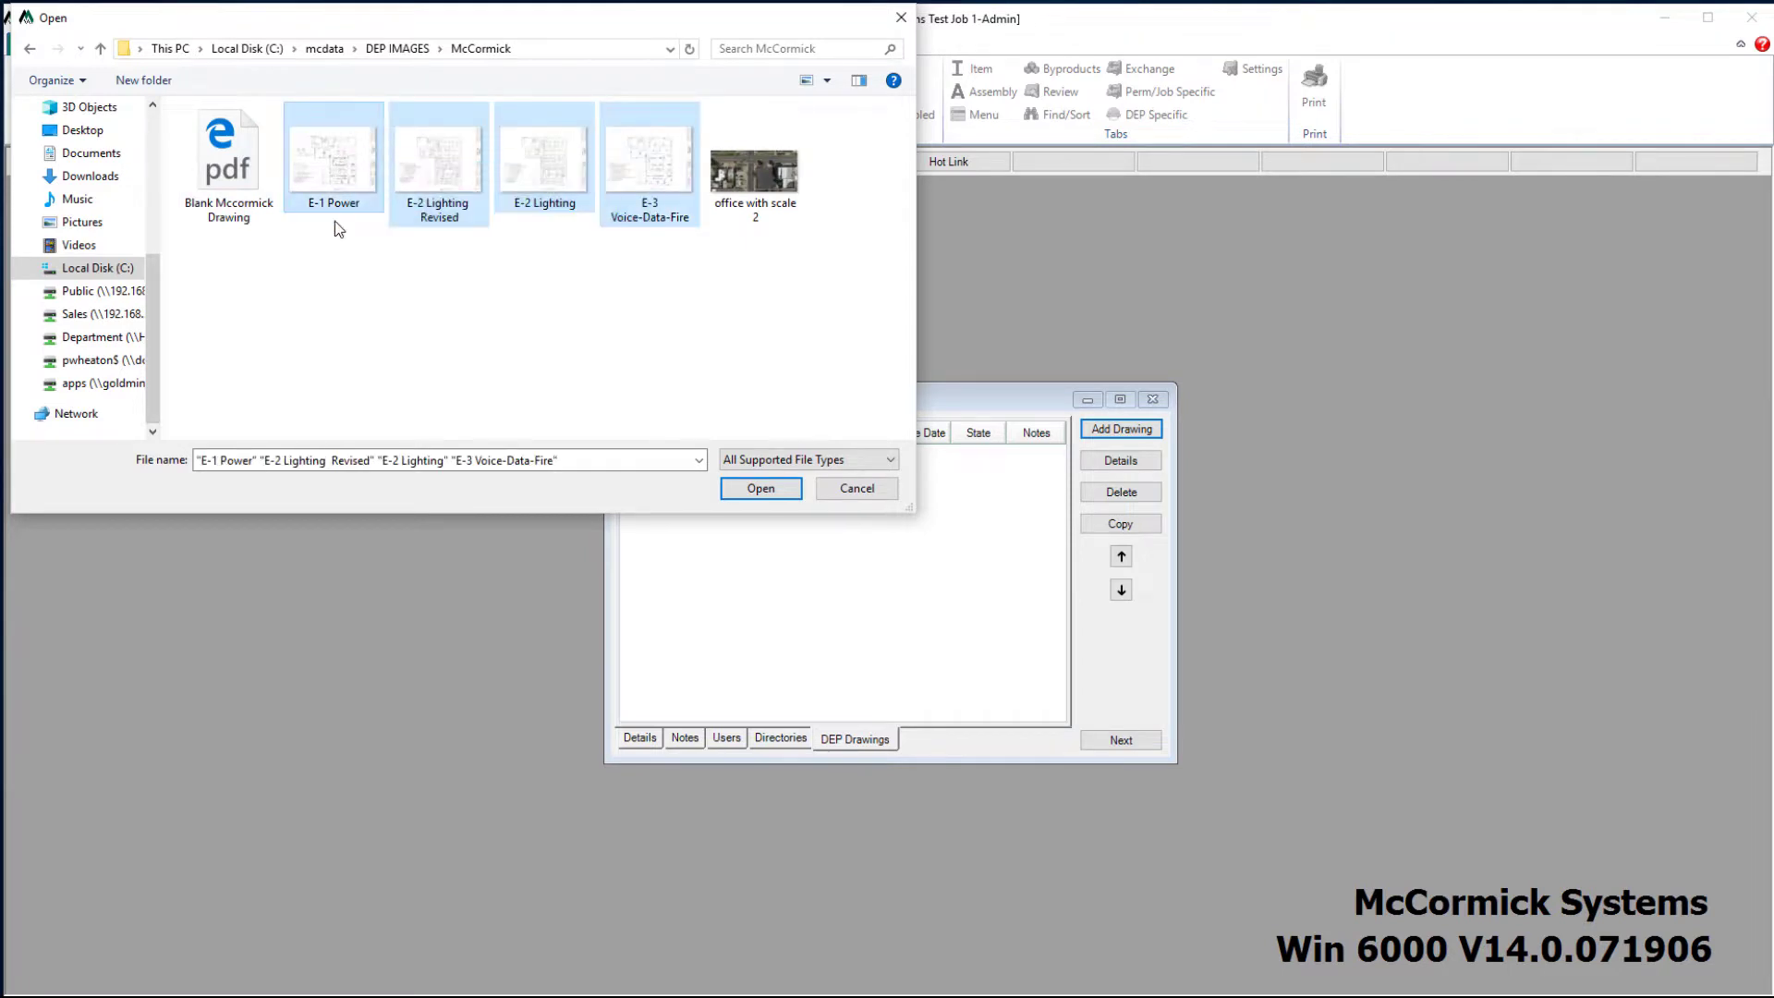
{"action": "left_click", "coordinate": [760, 488]}
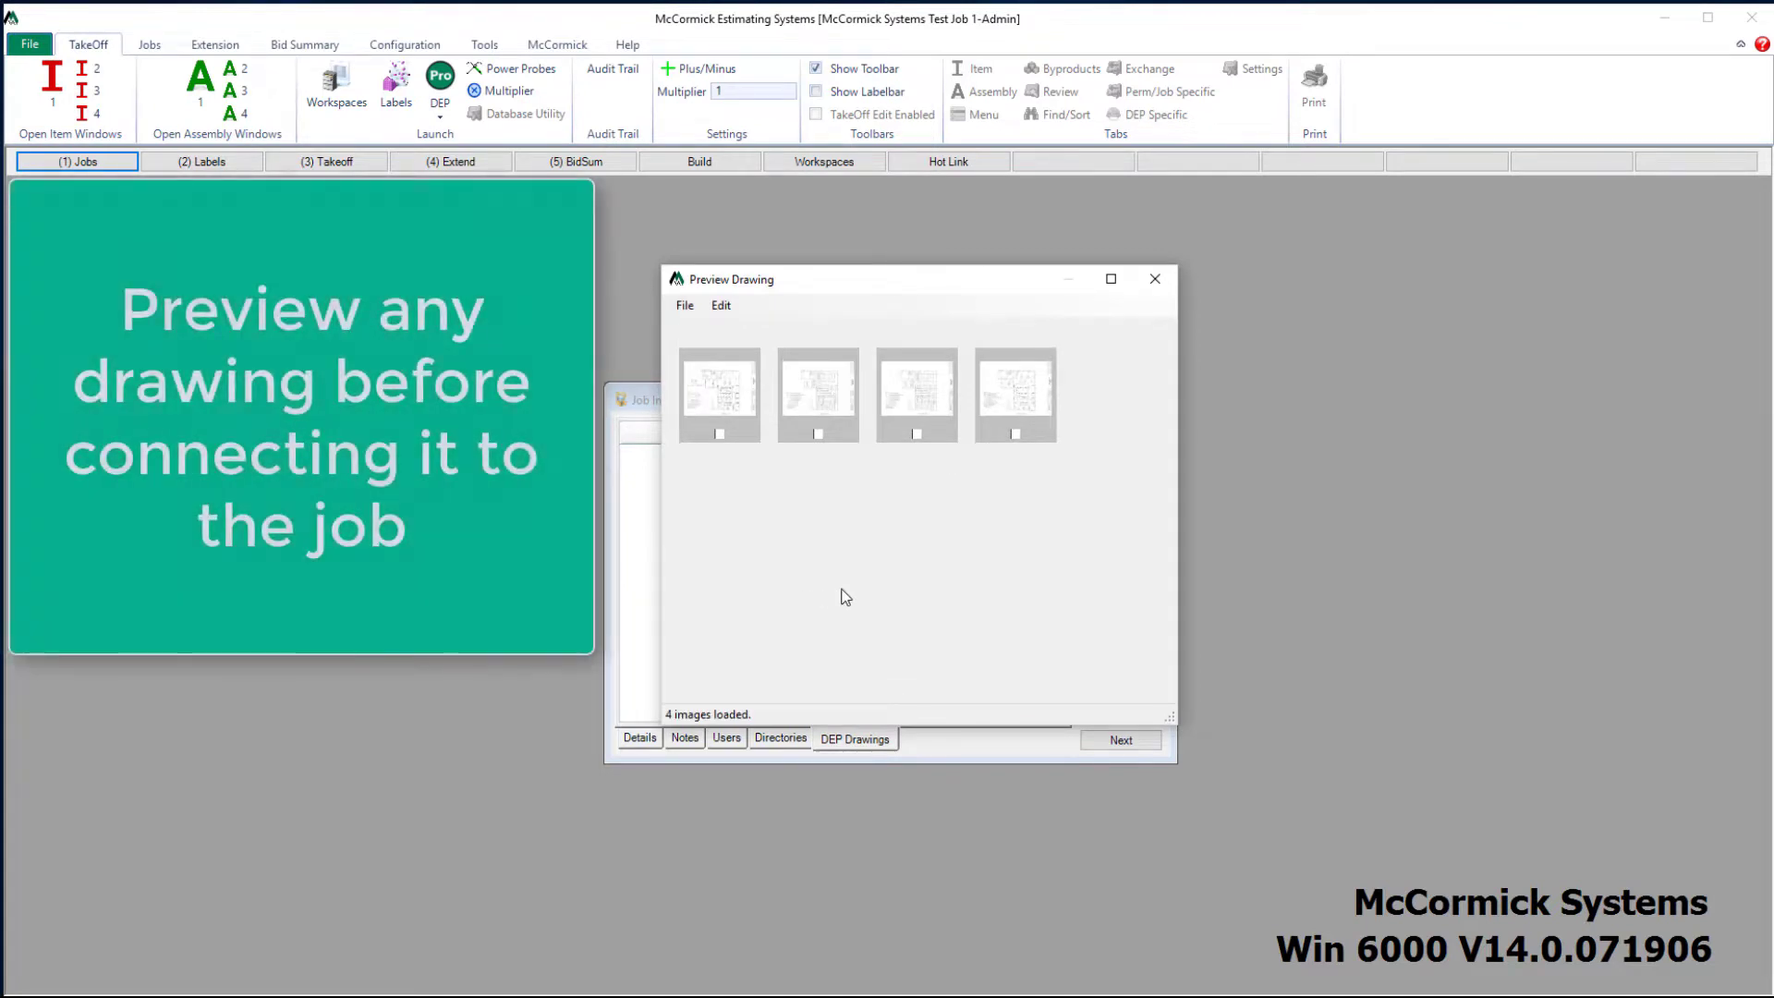
- Preview the E-2 lighting plan, then check all four drawings and import them
{"action": "double_click", "coordinate": [820, 394]}
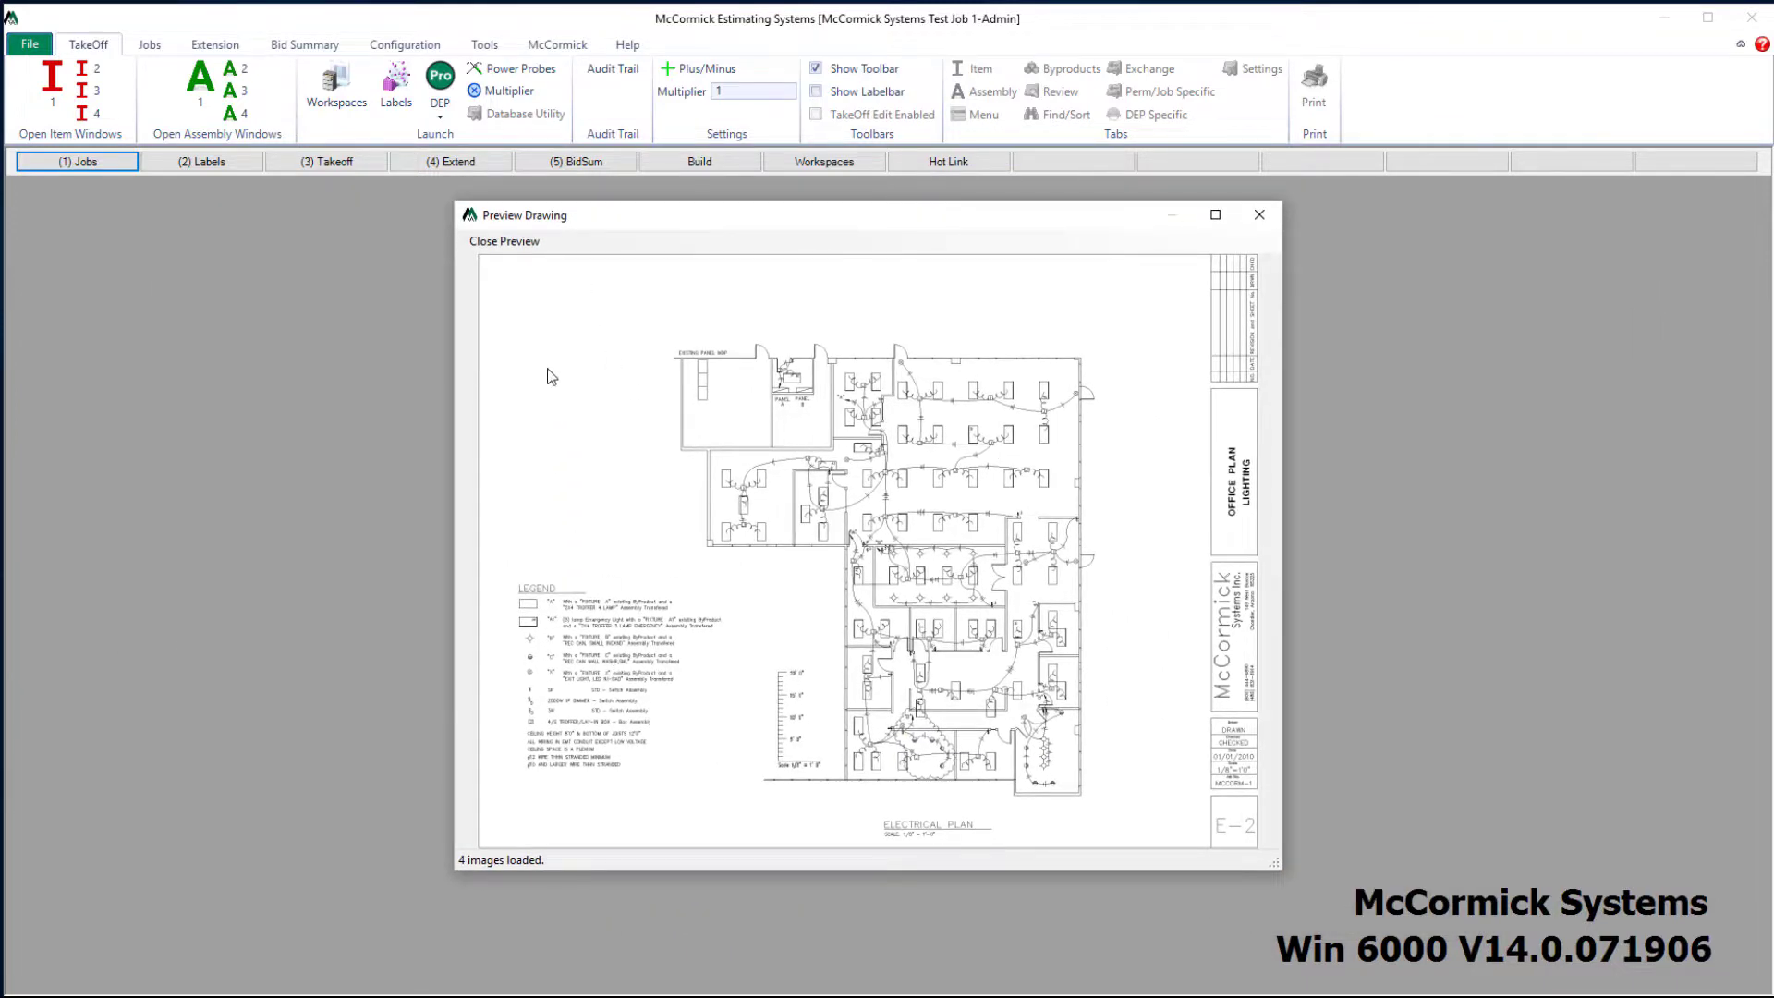
{"action": "left_click", "coordinate": [505, 242]}
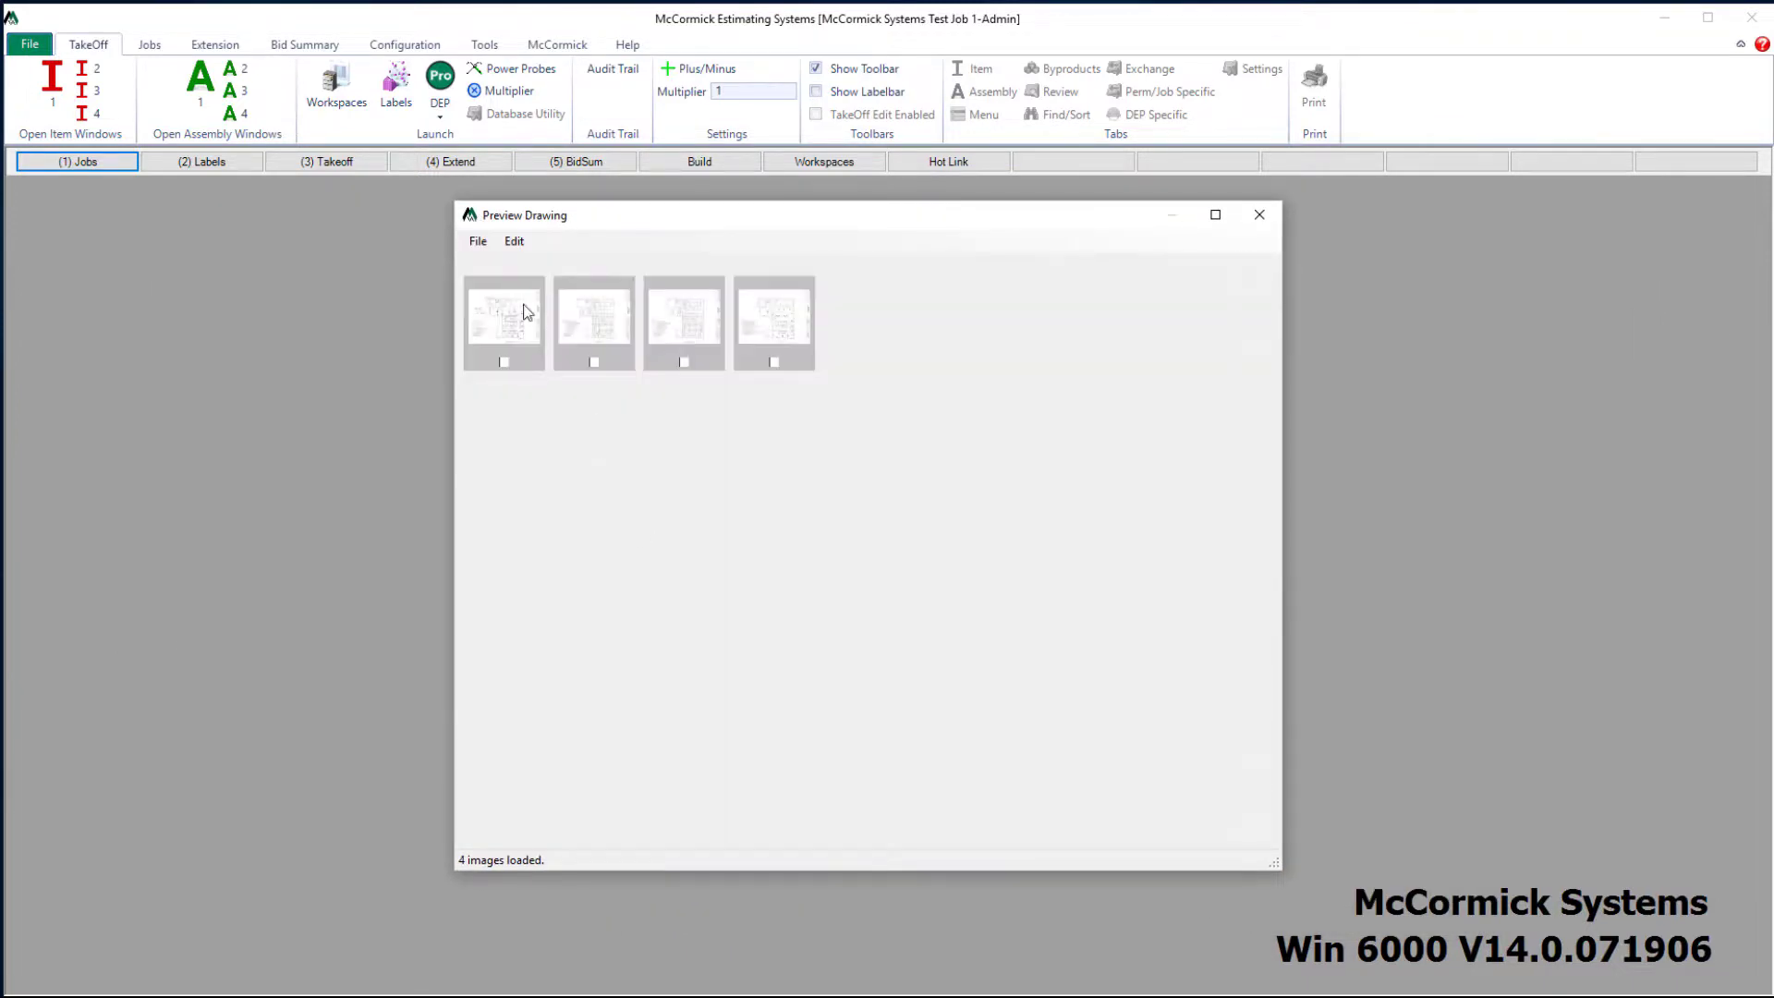
{"action": "left_click", "coordinate": [514, 242]}
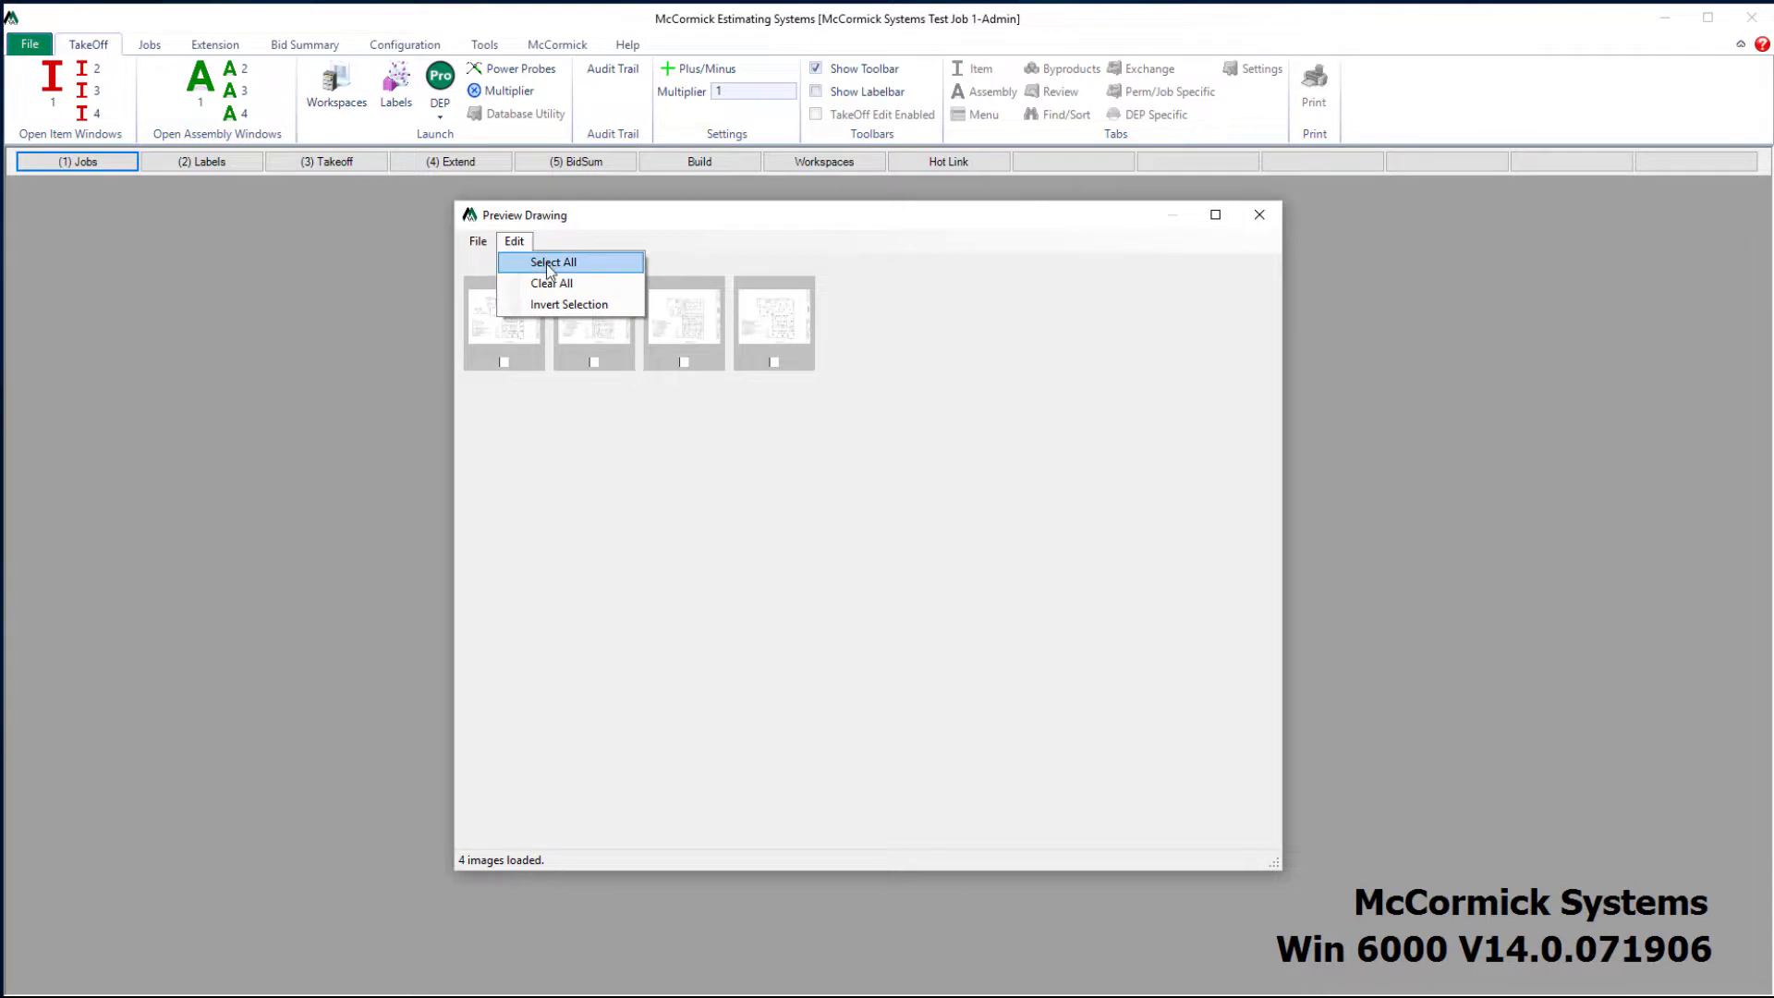
{"action": "left_click", "coordinate": [548, 263]}
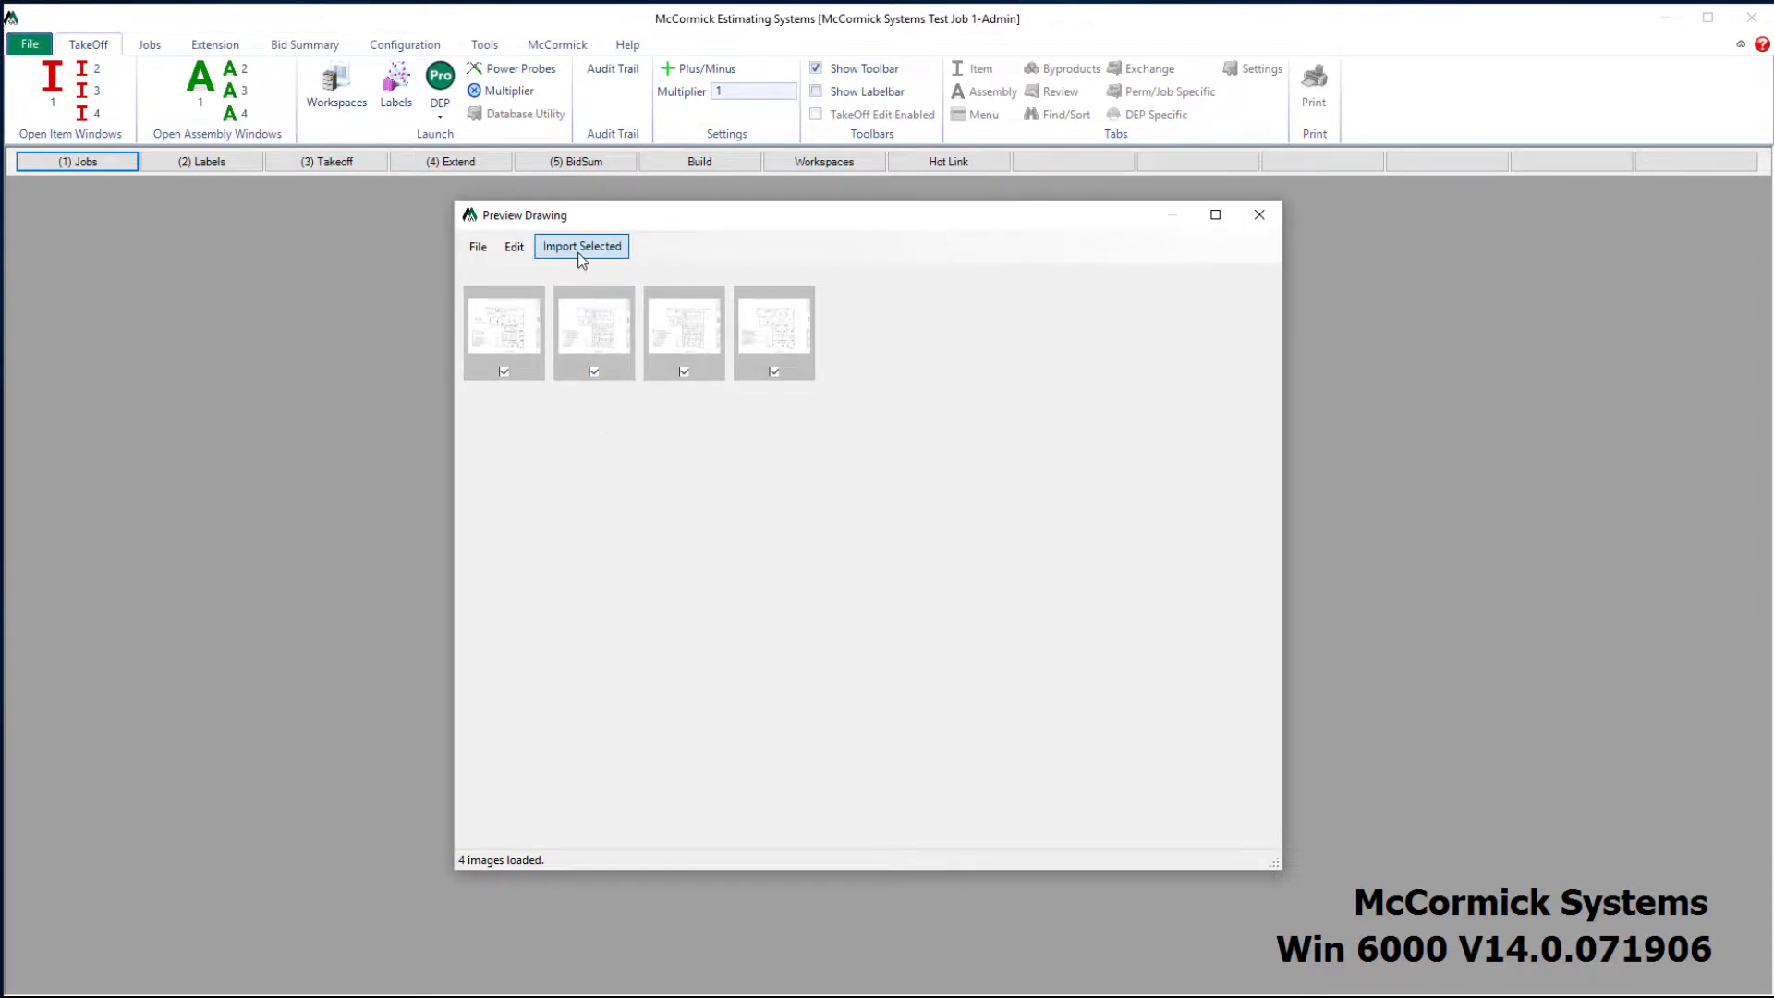
{"action": "left_click", "coordinate": [584, 247]}
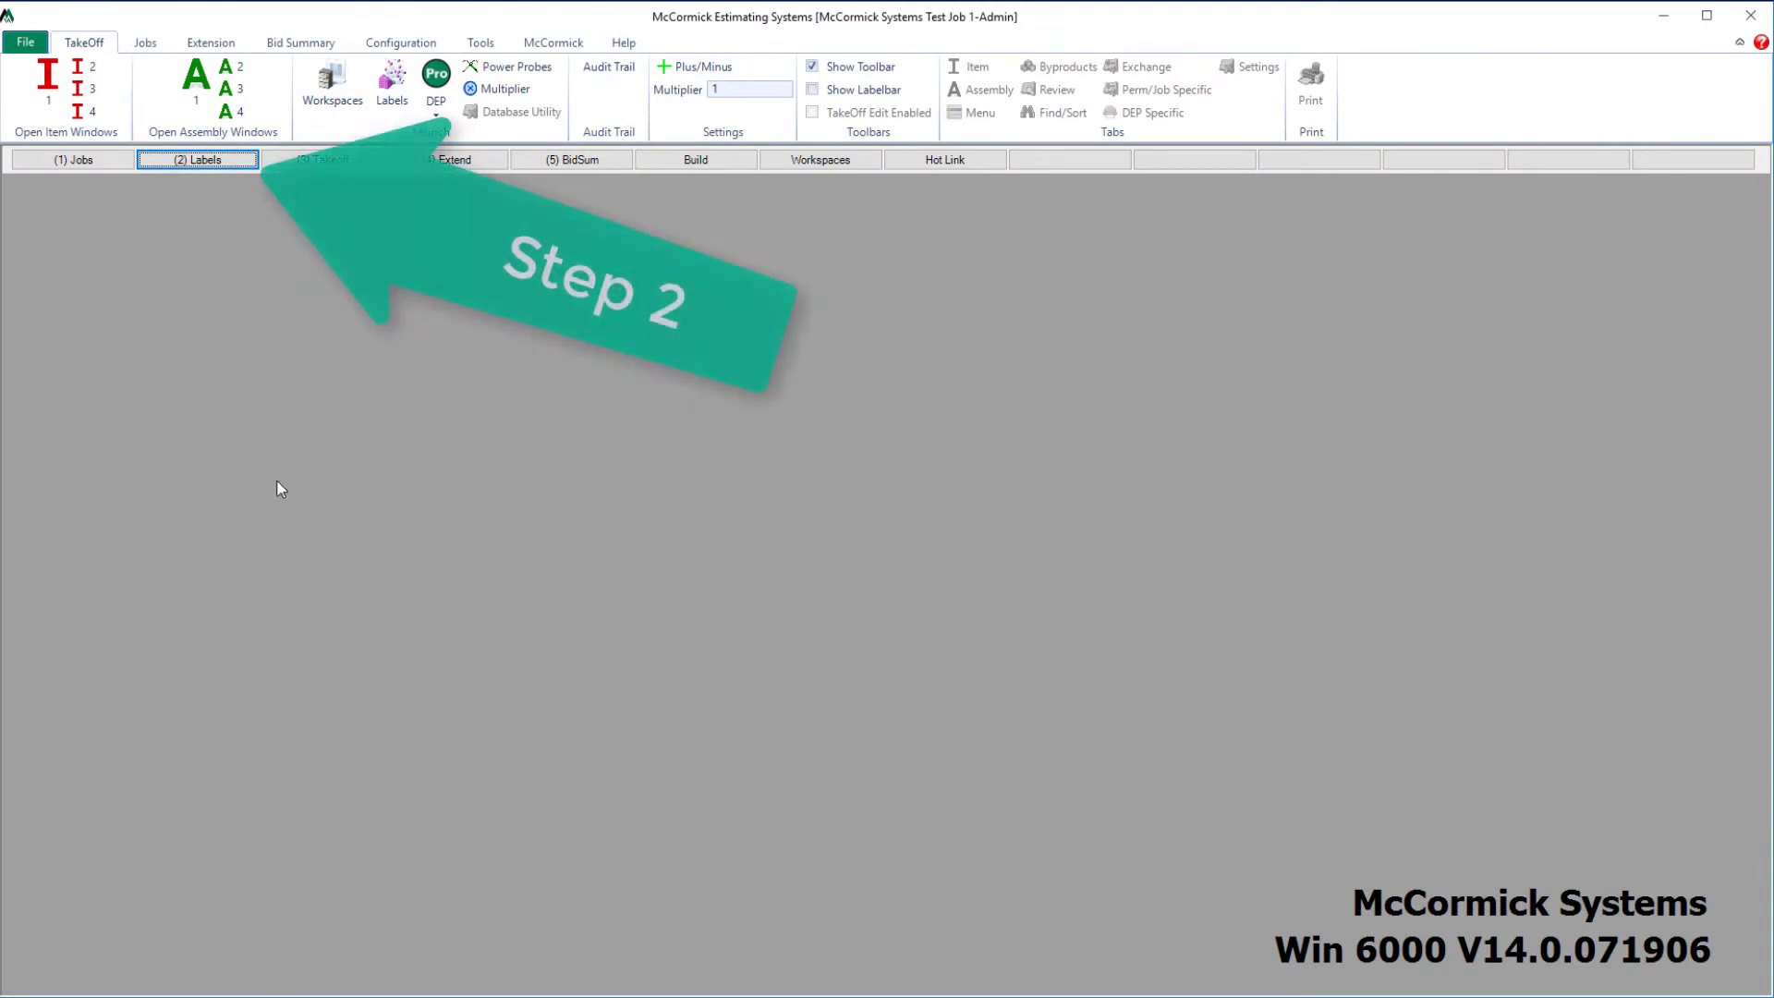
- Enter Base Bid in Column 1 and Floor 1, Floor 2, Floor 3 in Column 2 of the job labels
{"action": "left_click", "coordinate": [226, 159]}
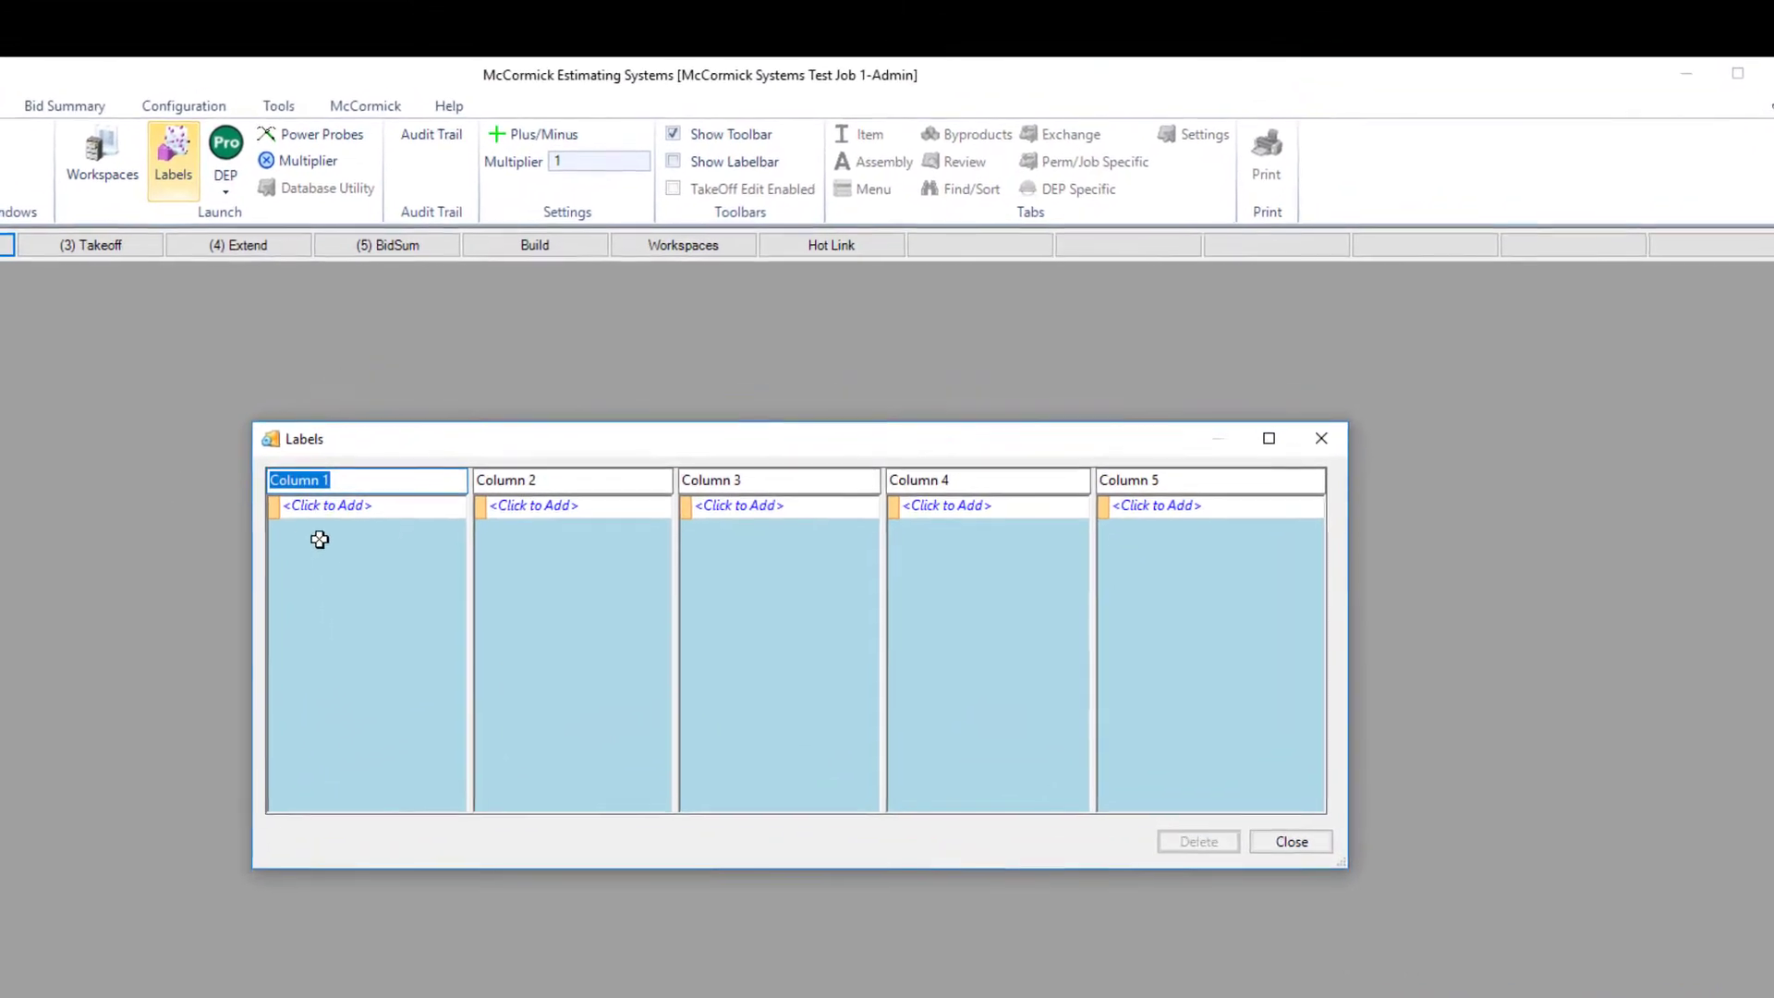
{"action": "key", "text": "Tab"}
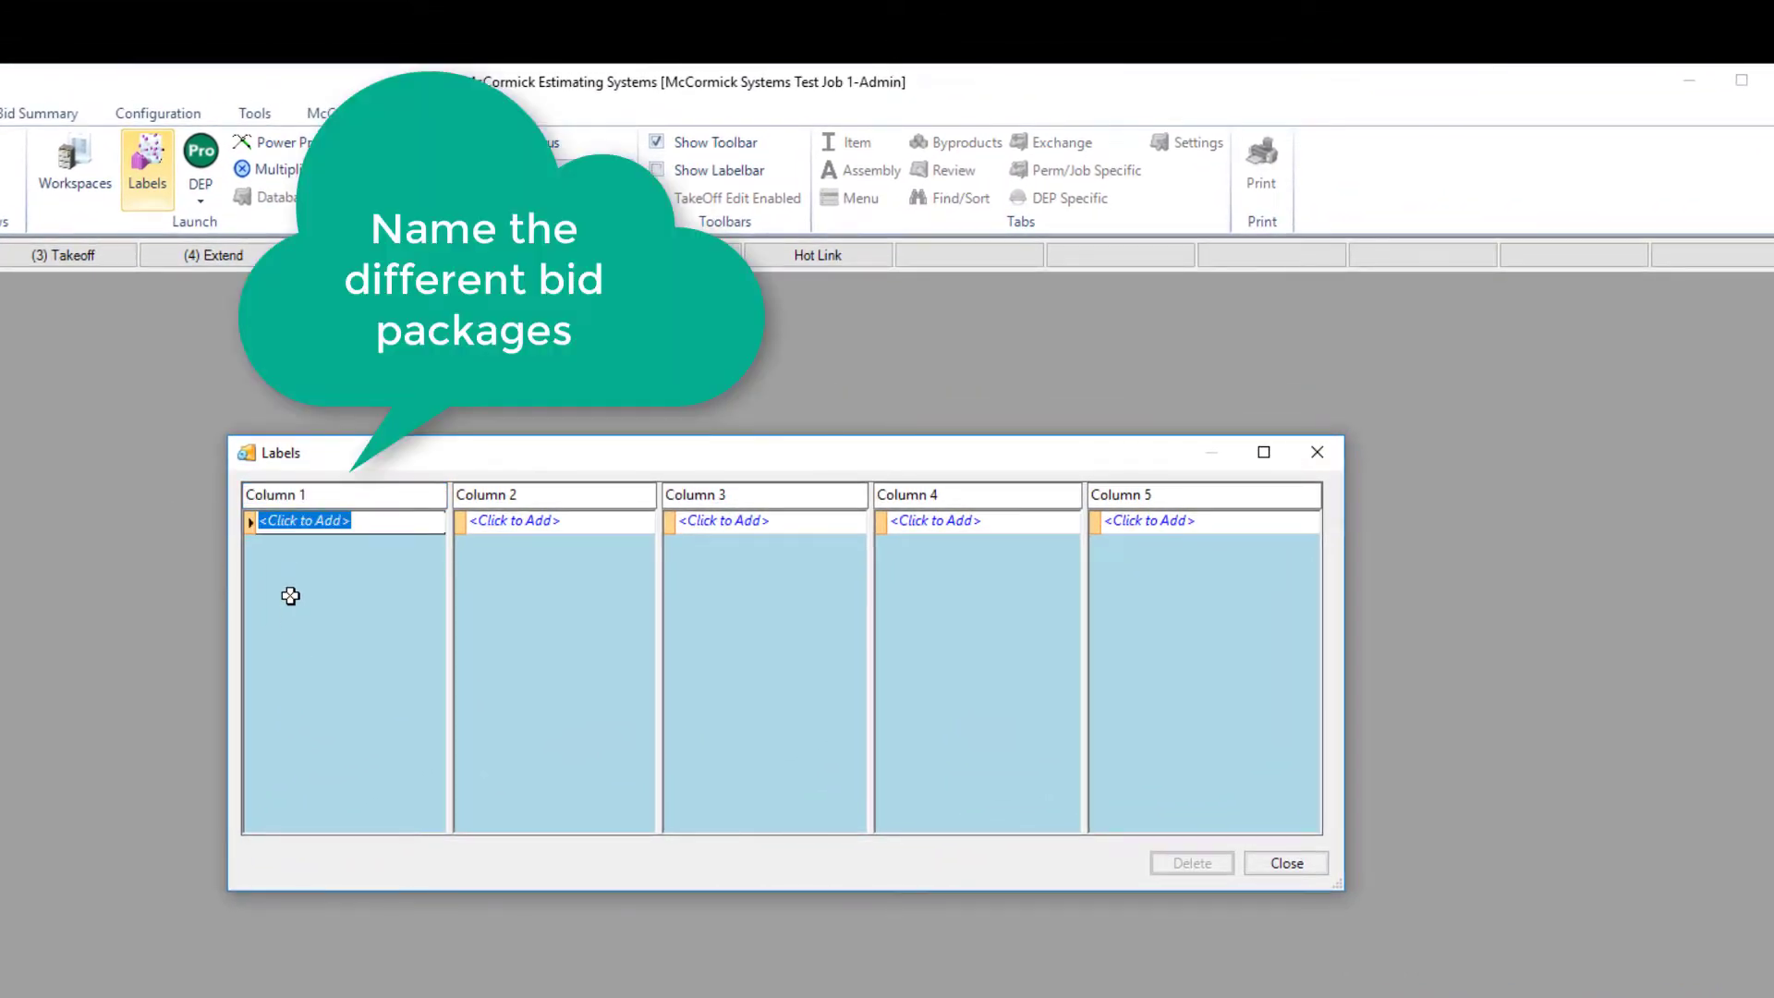
{"action": "type", "text": "Base Bid"}
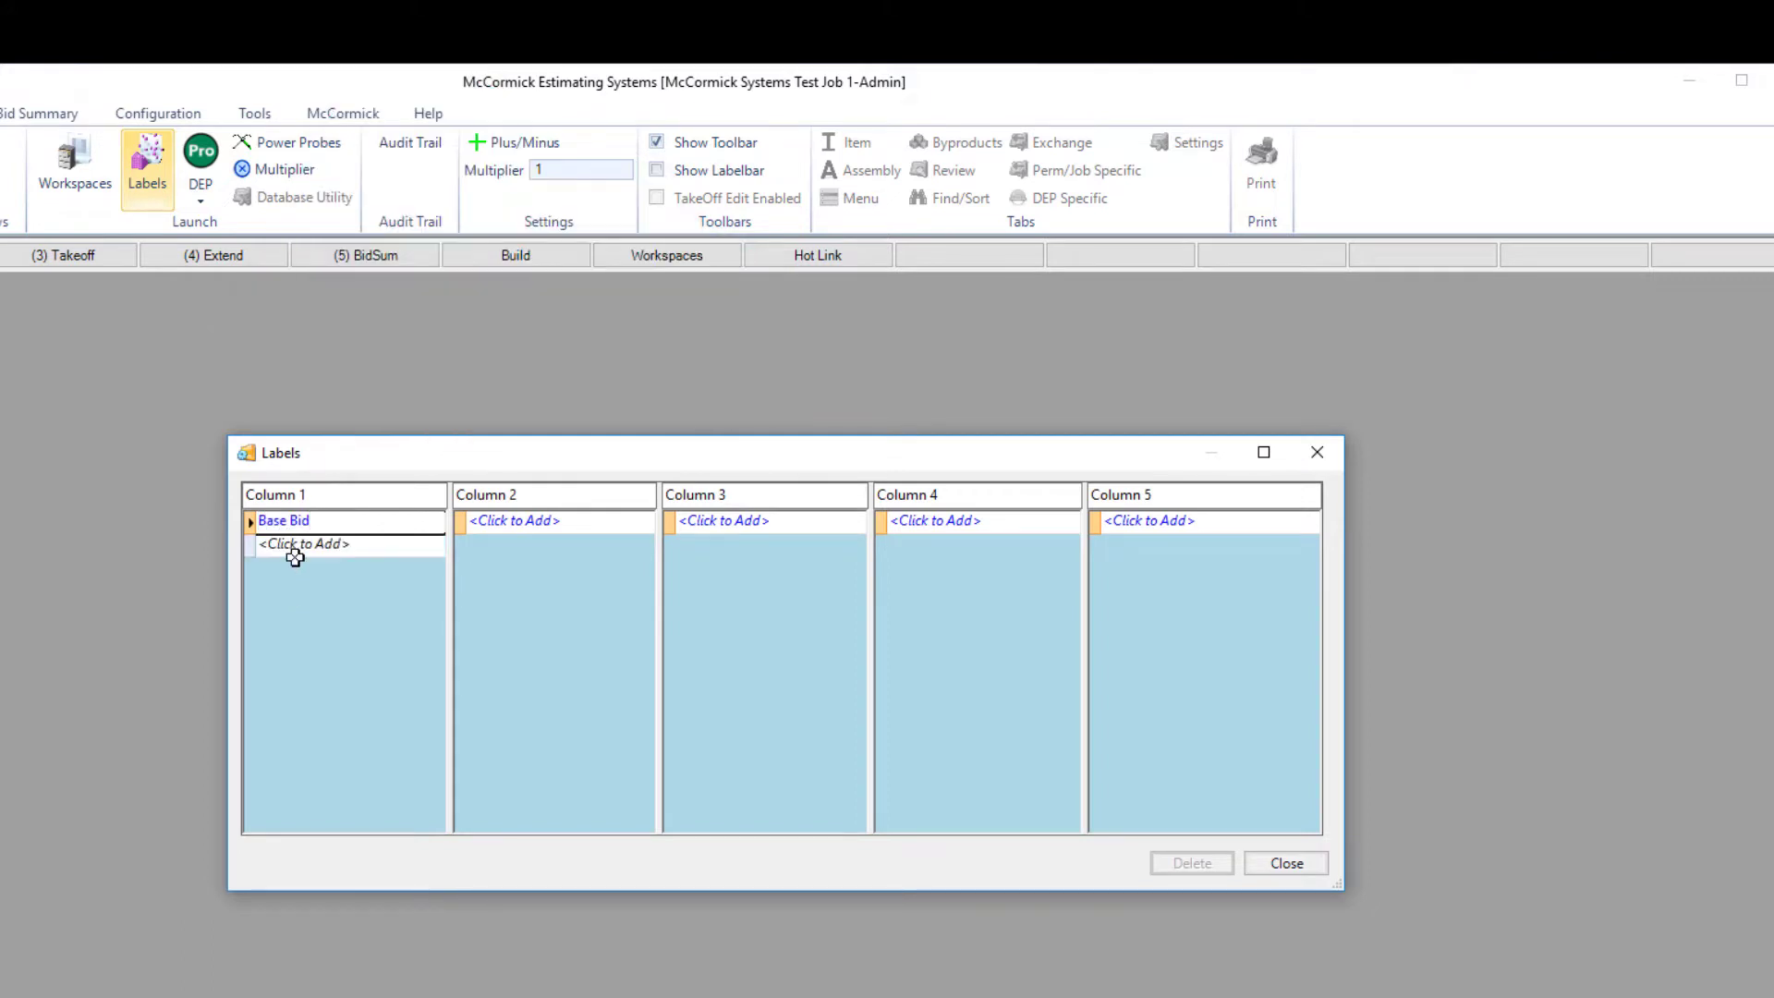
{"action": "key", "text": "Tab"}
{"action": "type", "text": "Floo"}
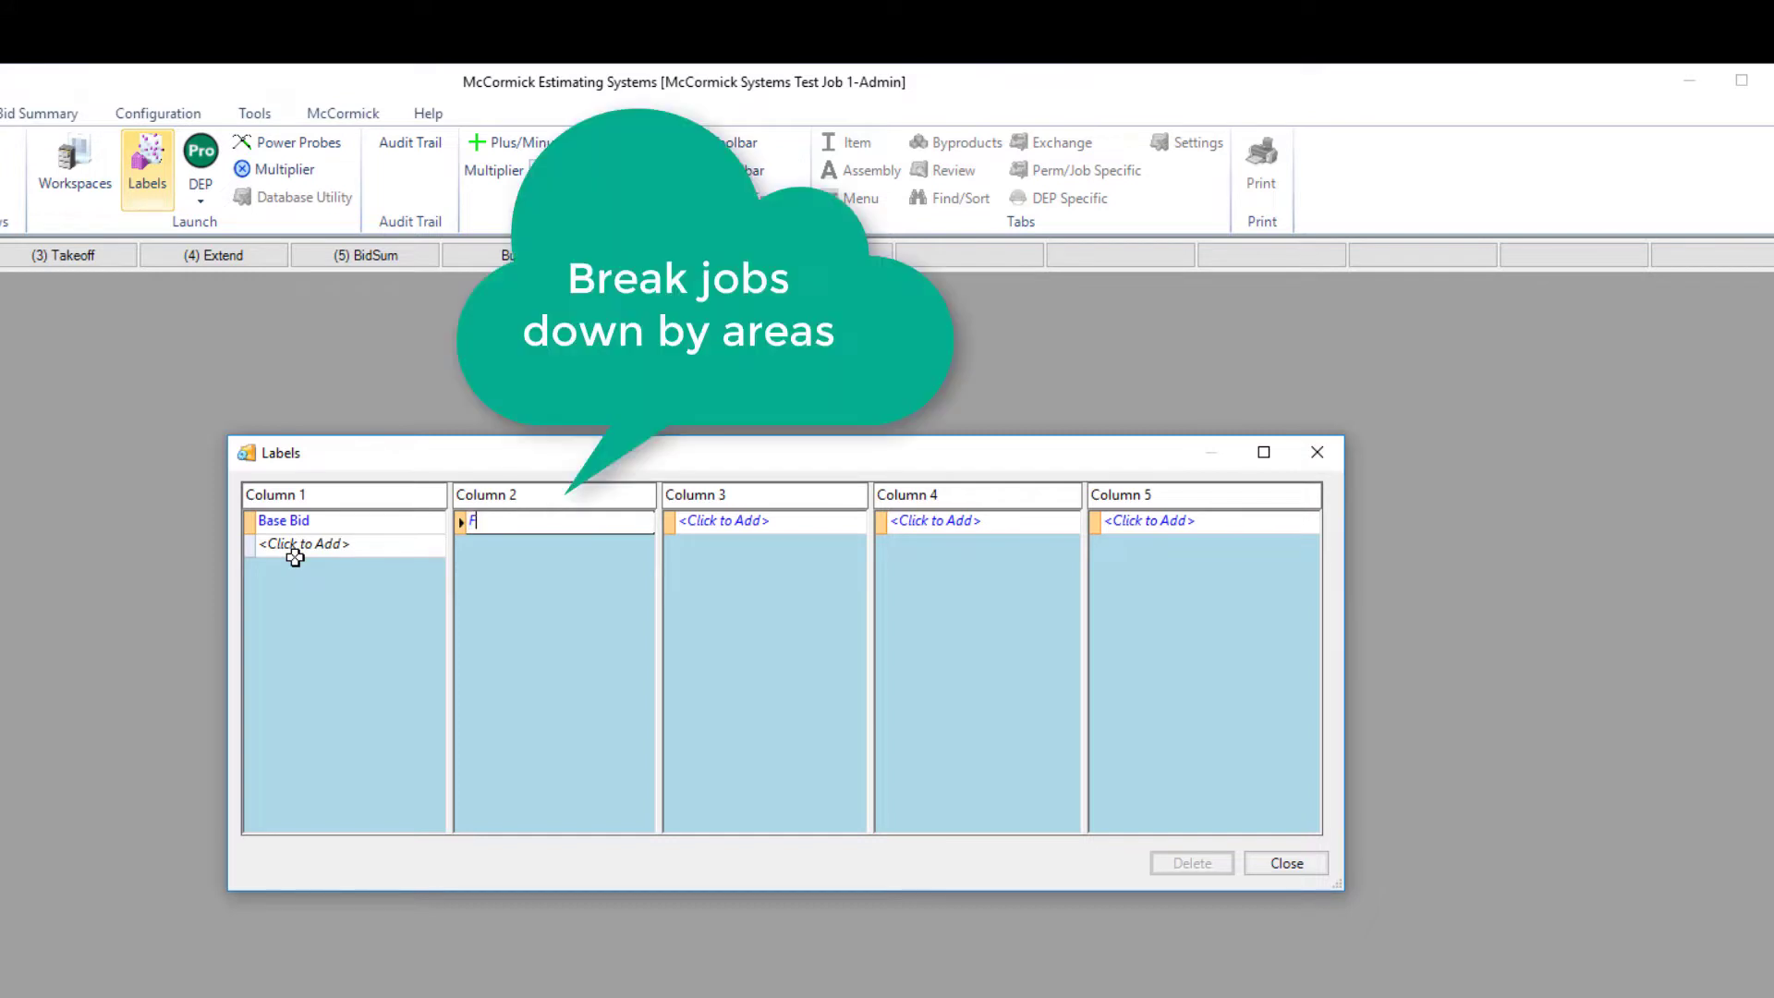
{"action": "key", "text": "Return"}
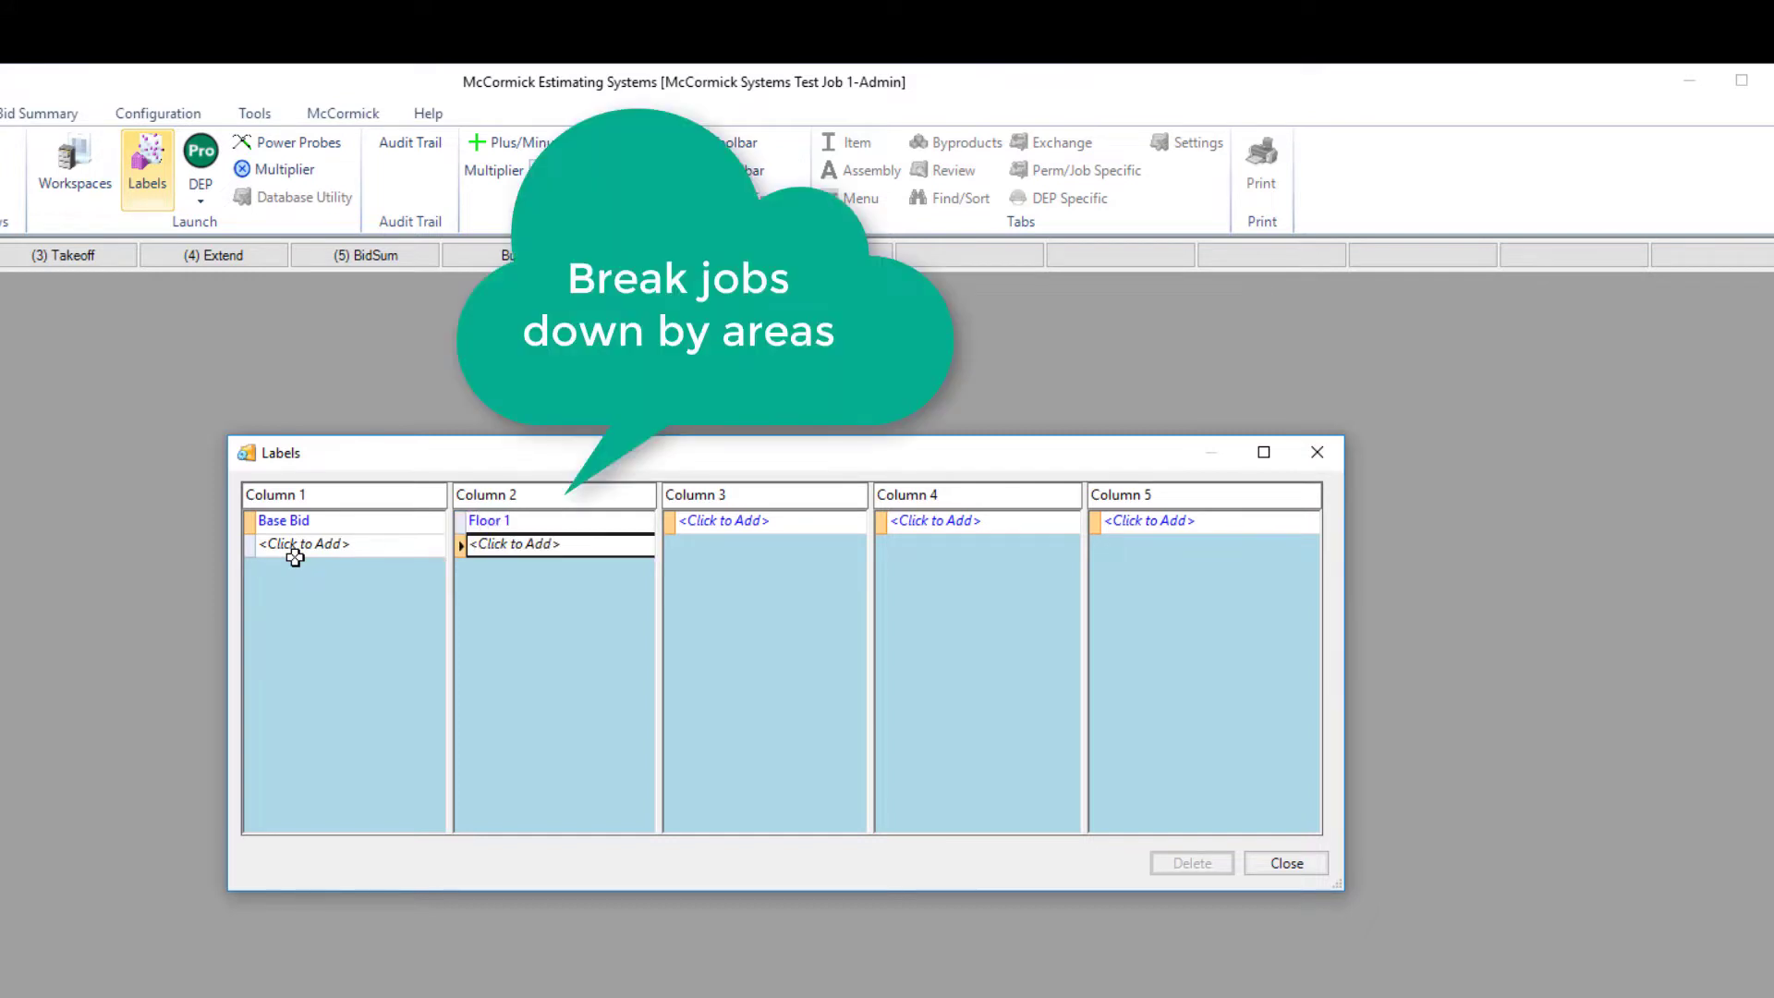
{"action": "type", "text": "Floor 2"}
{"action": "key", "text": "Return"}
{"action": "type", "text": "Floo"}
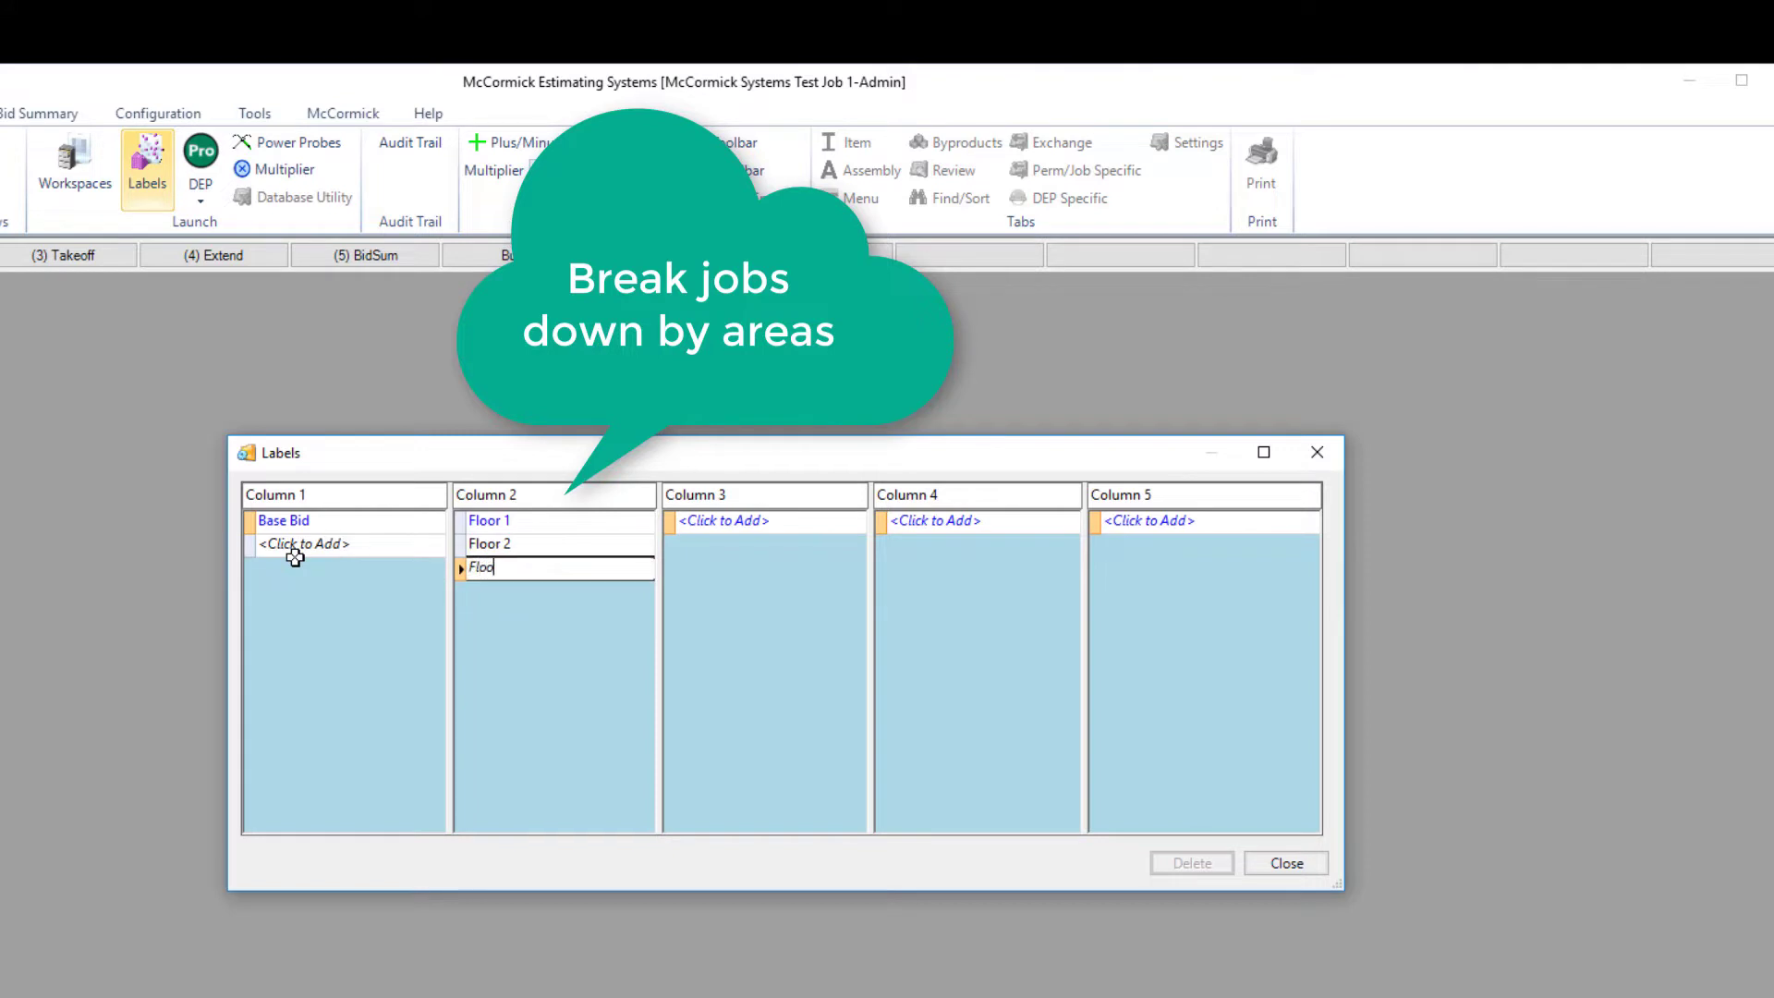
{"action": "type", "text": "r 3"}
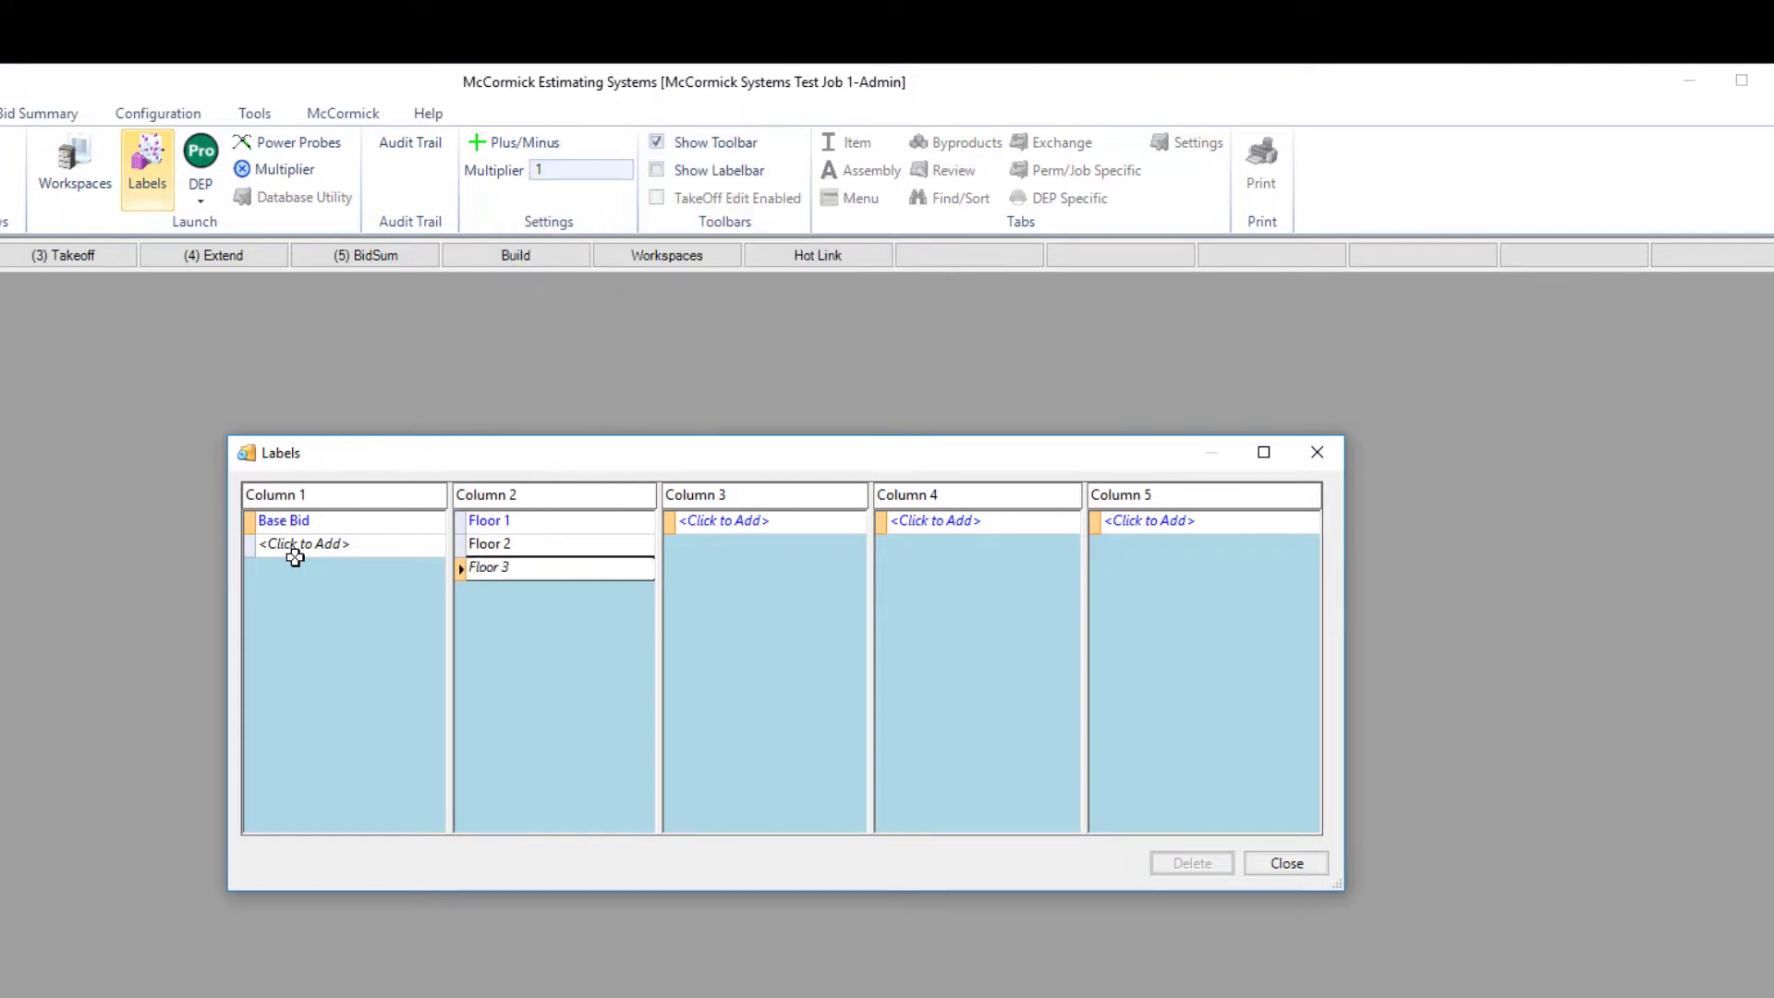
{"action": "key", "text": "Tab"}
- Add Power, Lighting, Fire Alarm and Low Voltage/ Data as Column 3 system labels
{"action": "type", "text": "Po"}
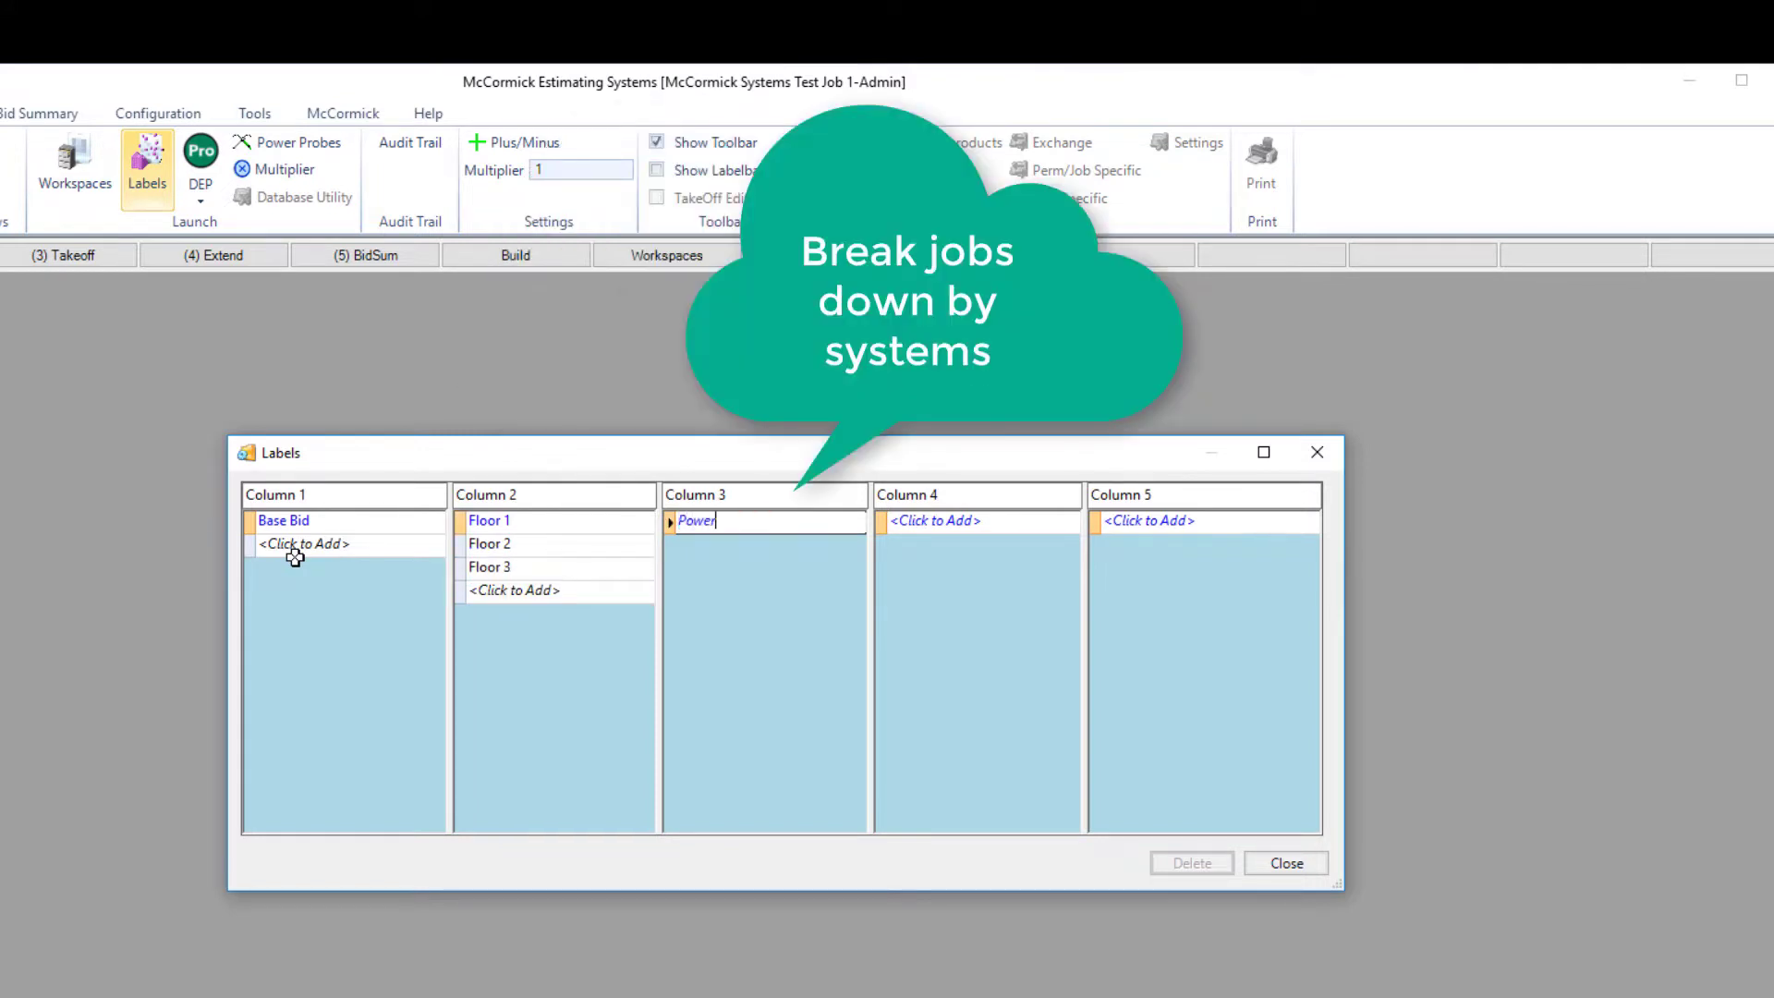
{"action": "key", "text": "Return"}
{"action": "type", "text": "Lighting"}
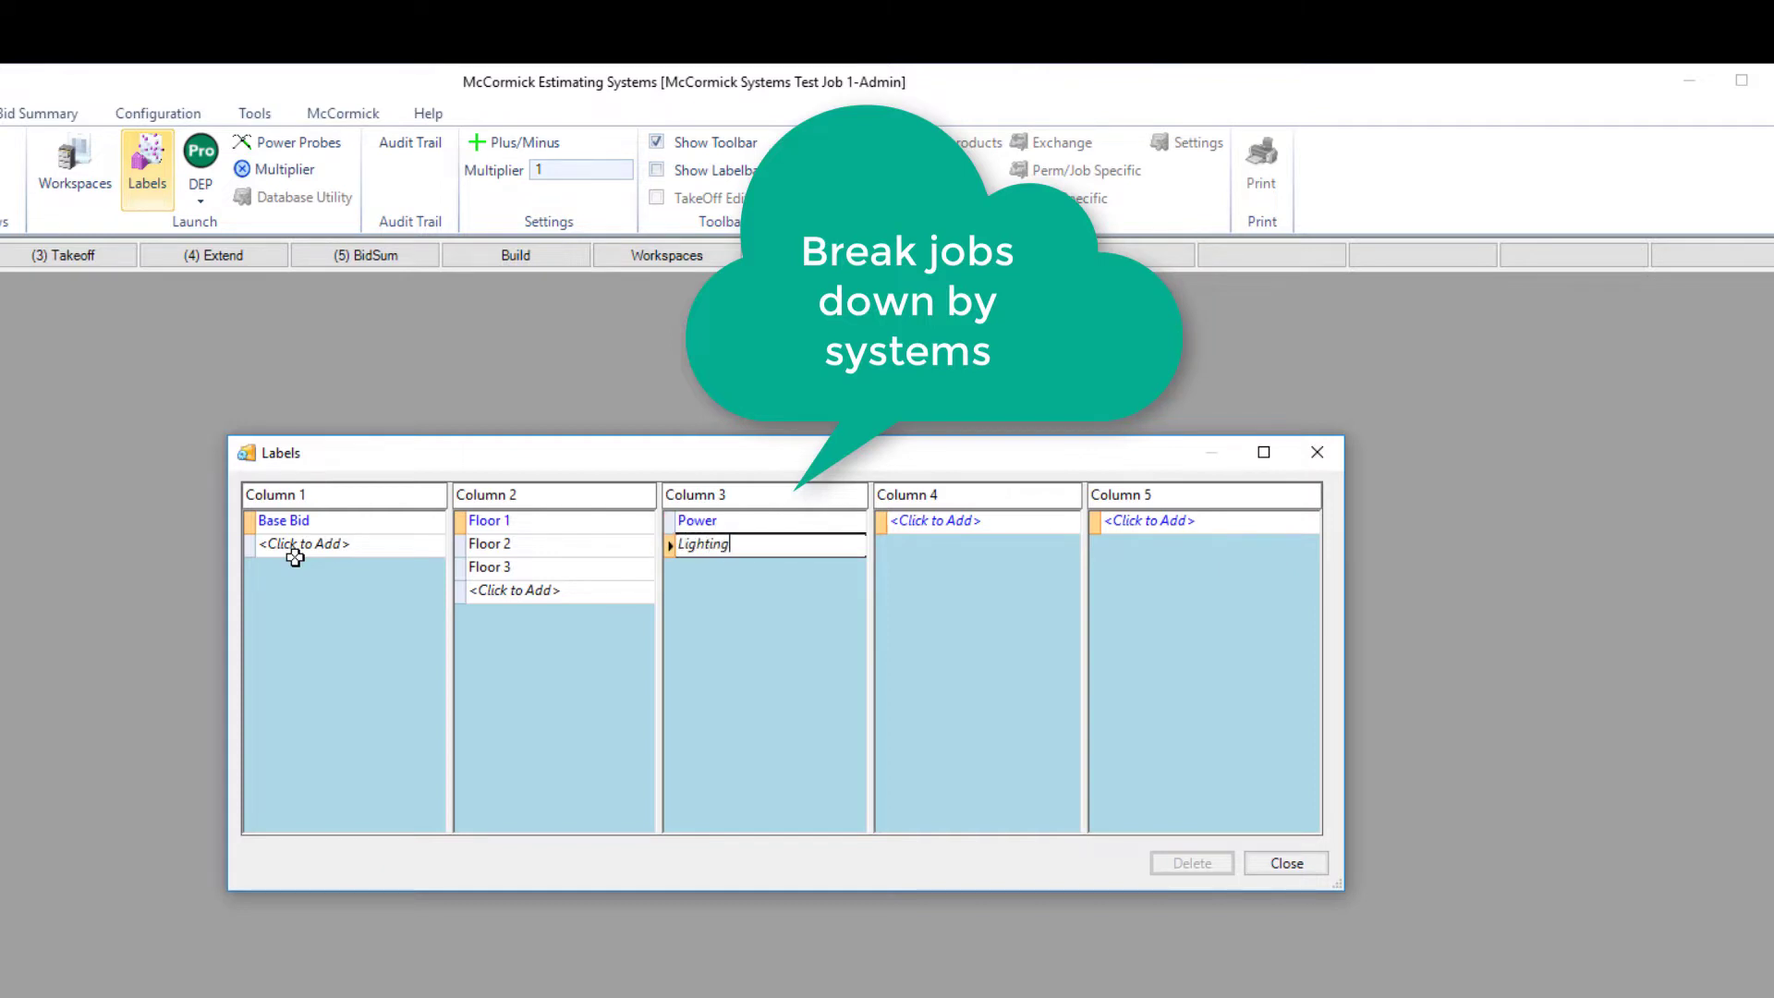
{"action": "key", "text": "Return"}
{"action": "type", "text": "Fire Alarm"}
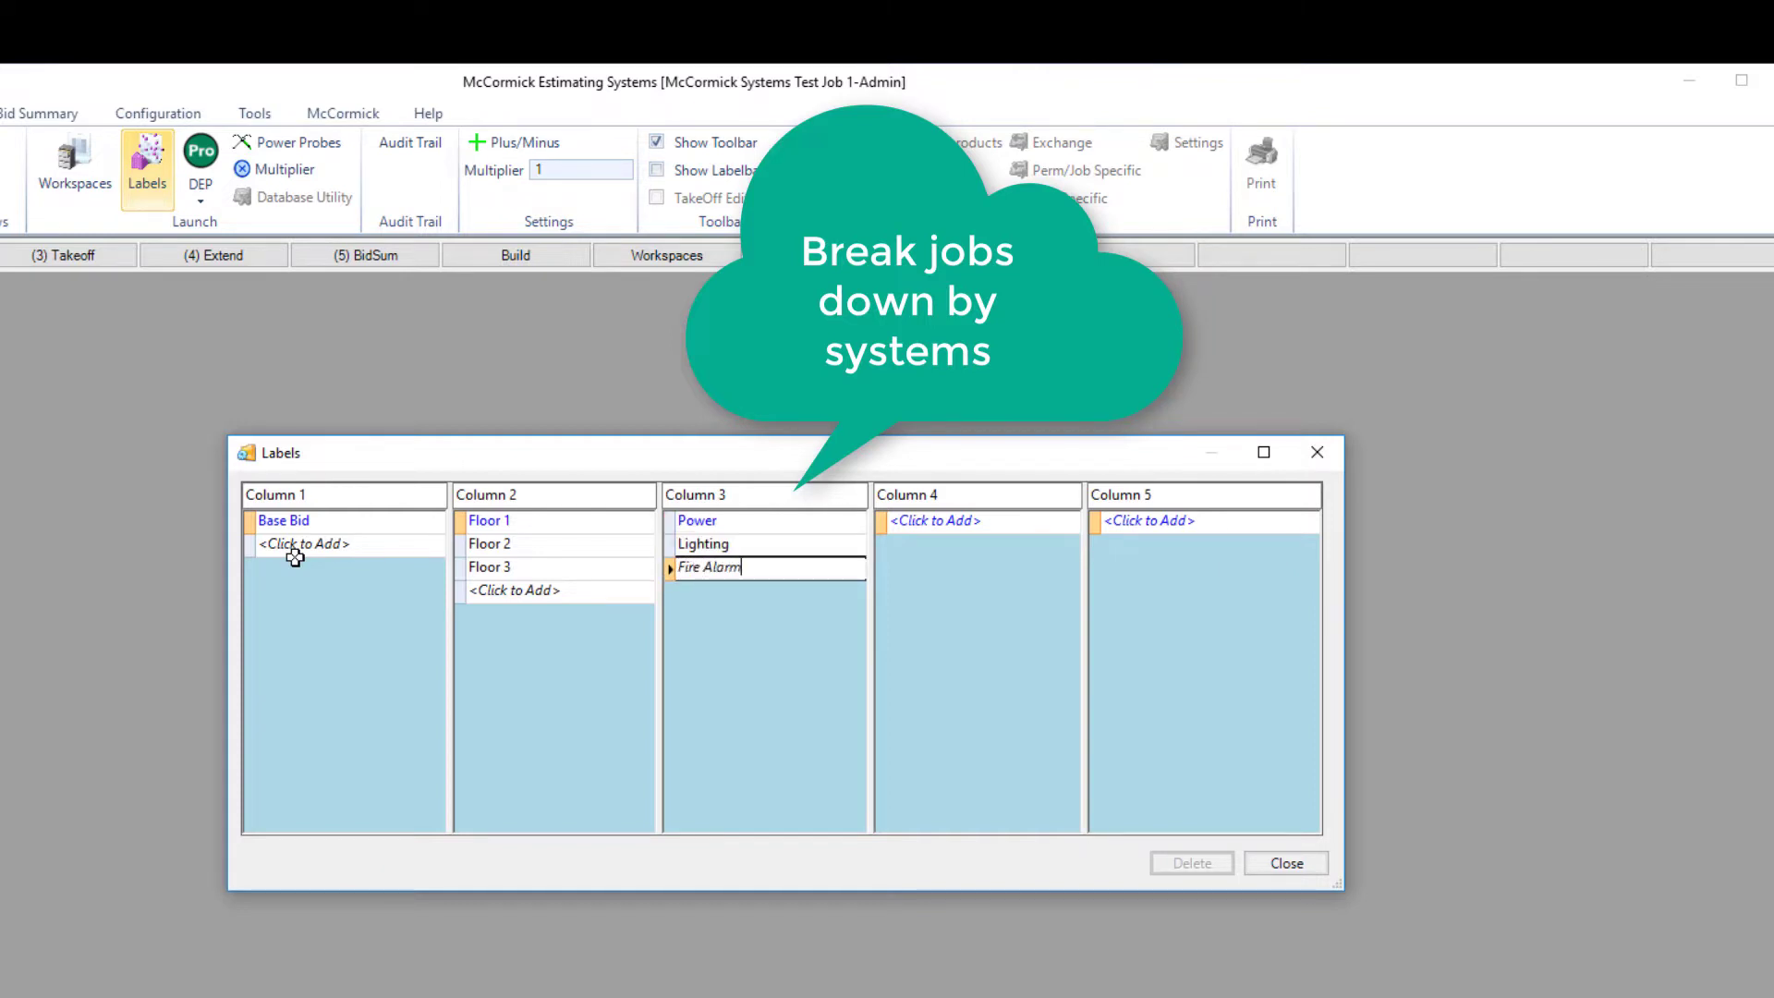
{"action": "key", "text": "Return"}
{"action": "type", "text": "Low Voltage/ Data"}
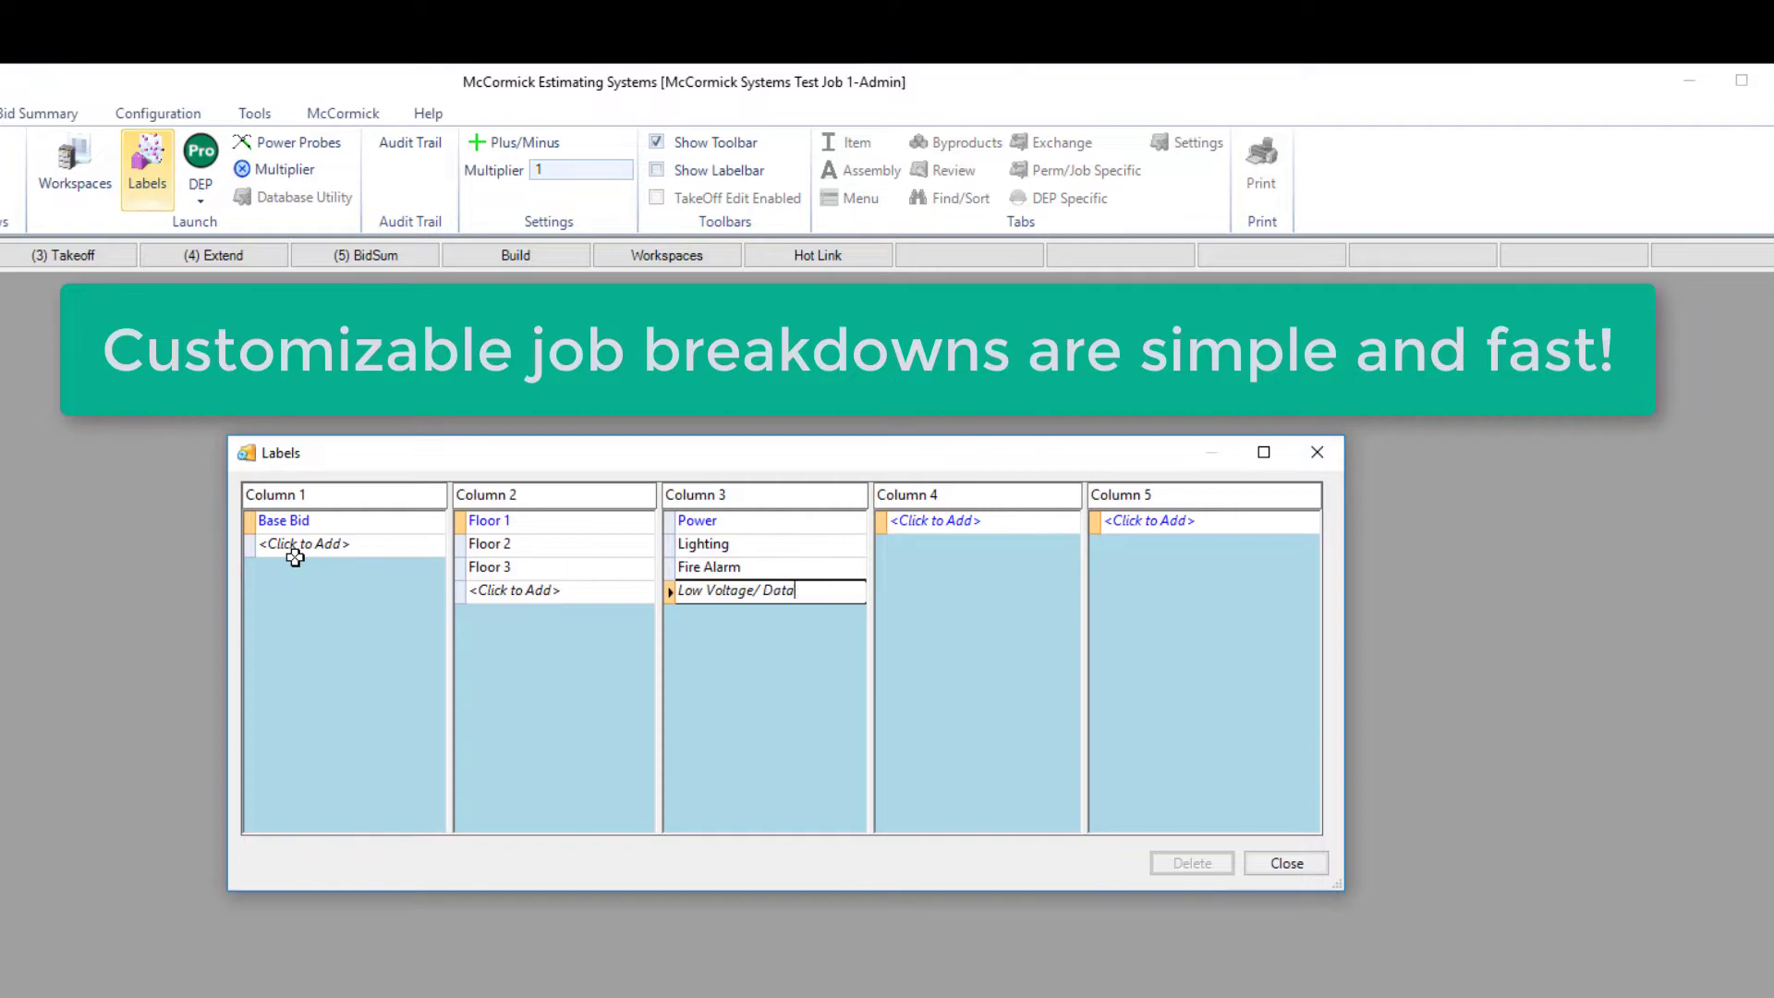
{"action": "key", "text": "Return"}
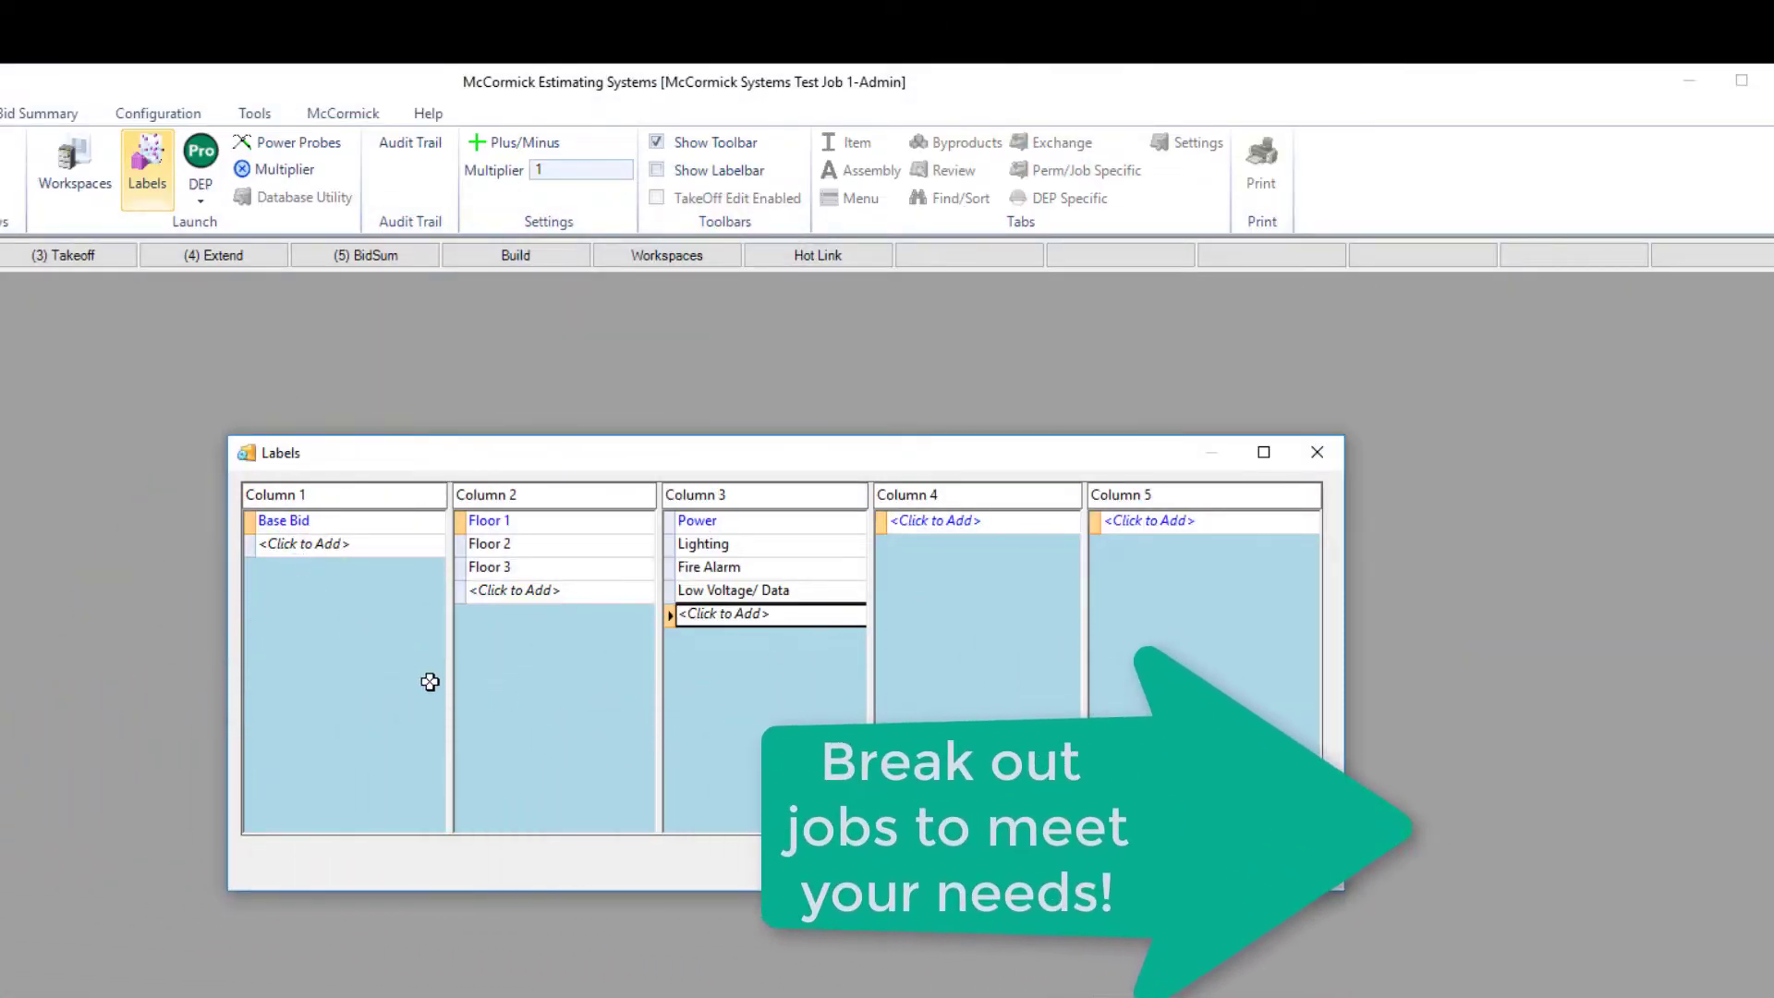
{"action": "left_click", "coordinate": [250, 543]}
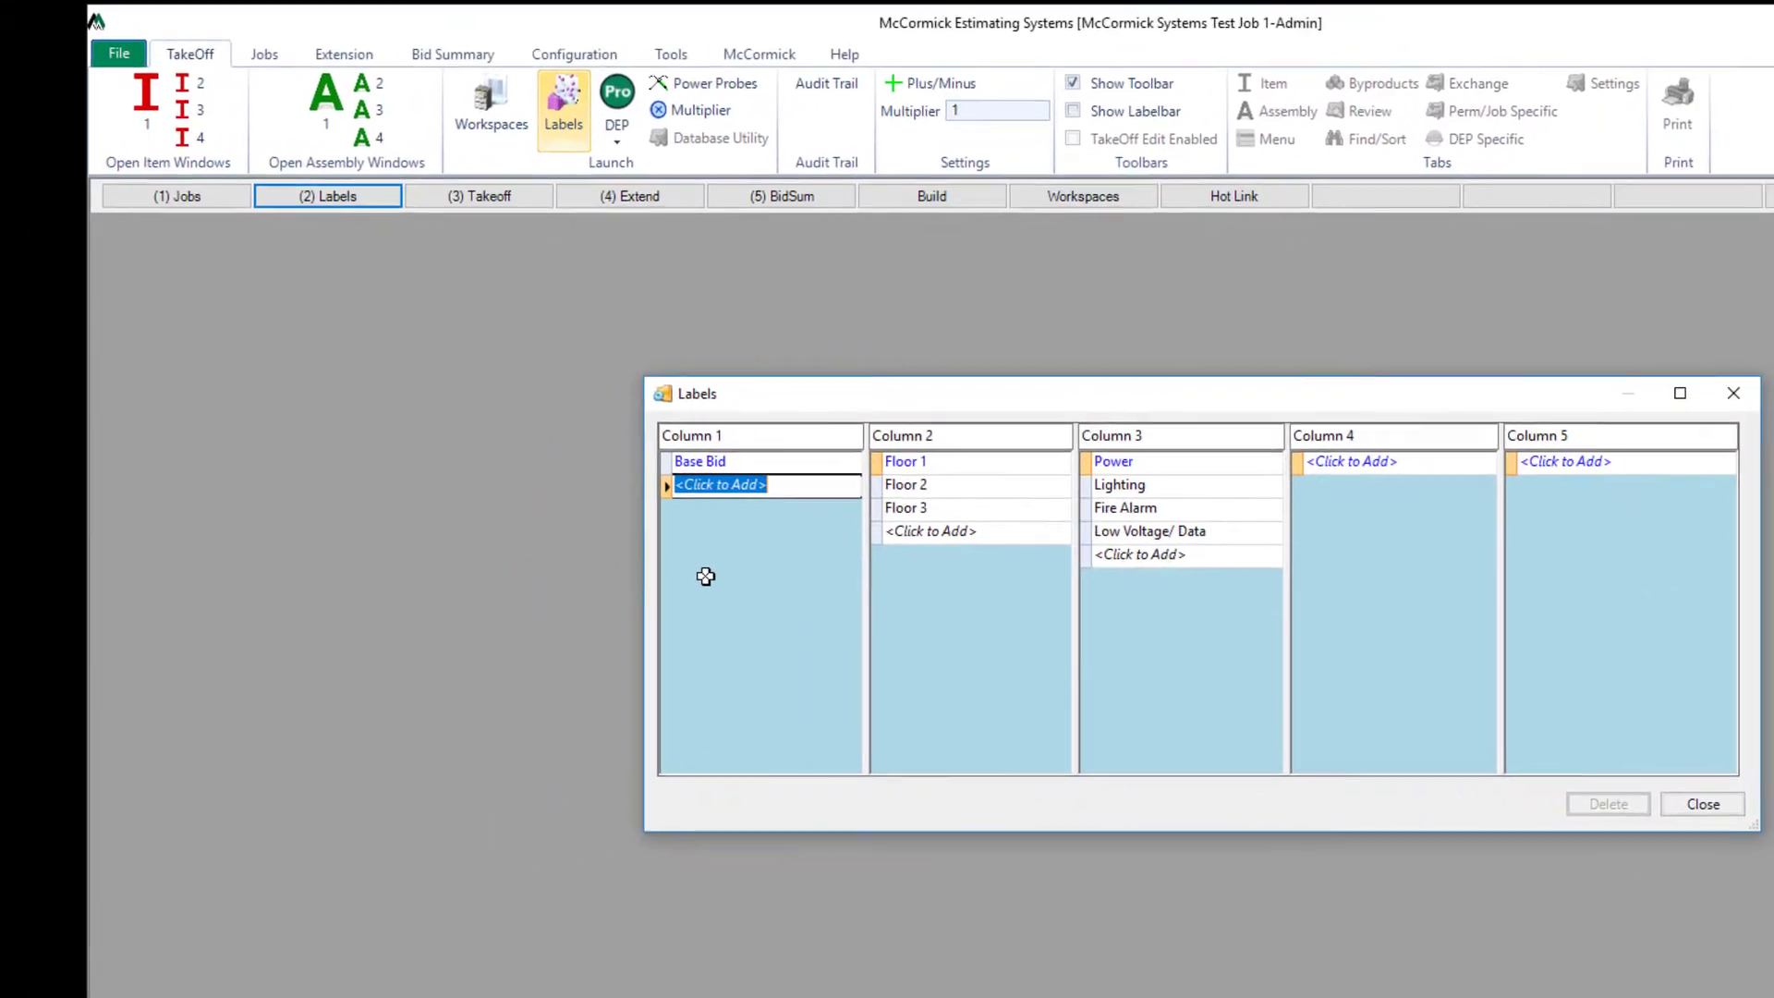
- Add Alternate 1, Alternate 2 and Change order 1 as Column 1 labels under Base Bid
{"action": "type", "text": "Alternate"}
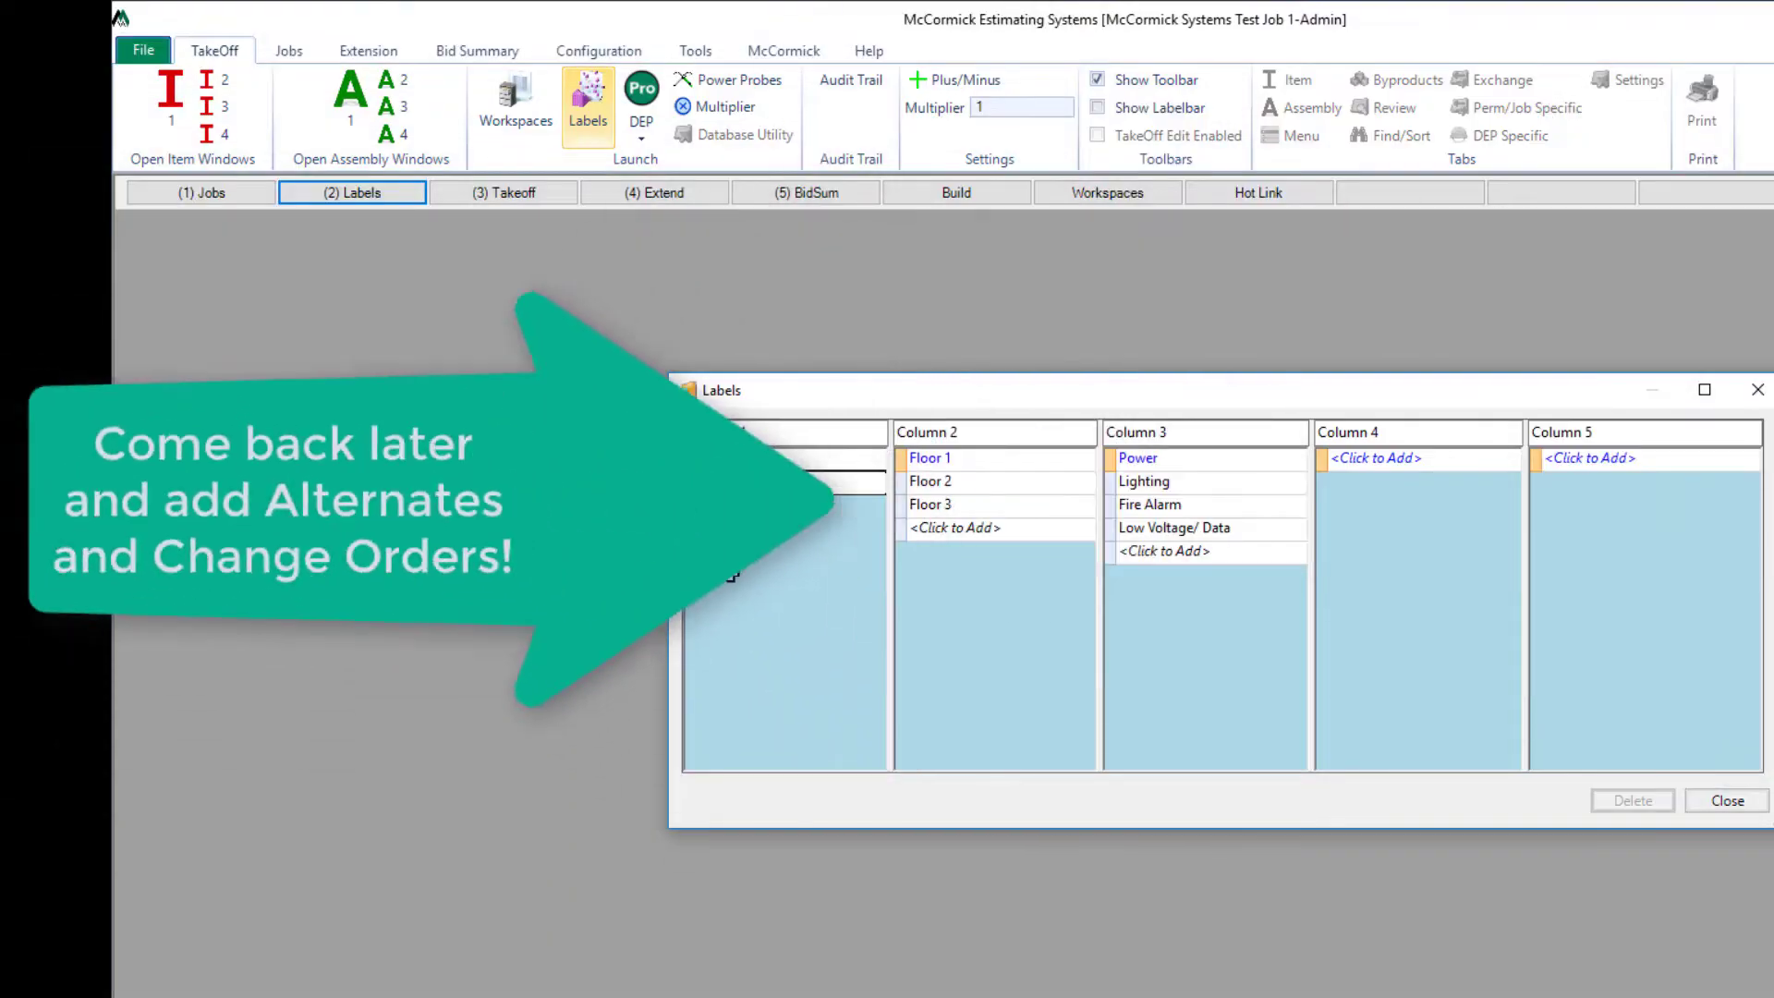
{"action": "key", "text": "Return"}
{"action": "type", "text": "Alternate"}
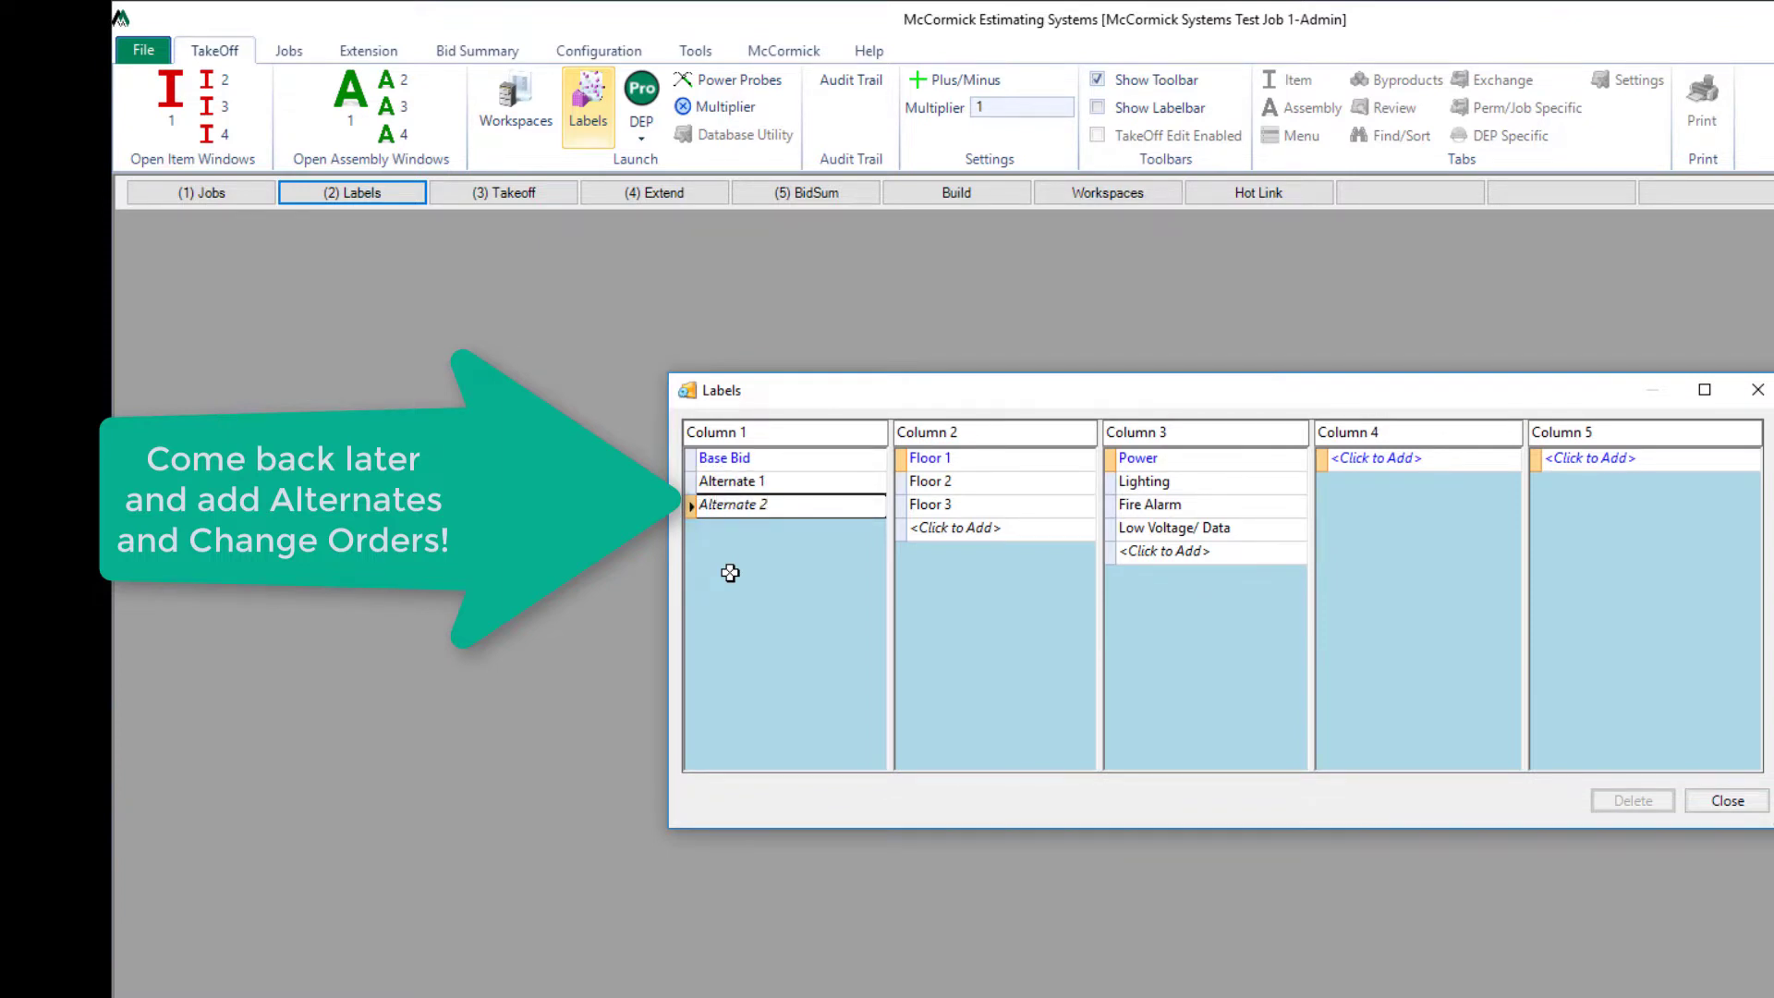
{"action": "type", "text": " 2"}
{"action": "key", "text": "Return"}
{"action": "type", "text": "Chang"}
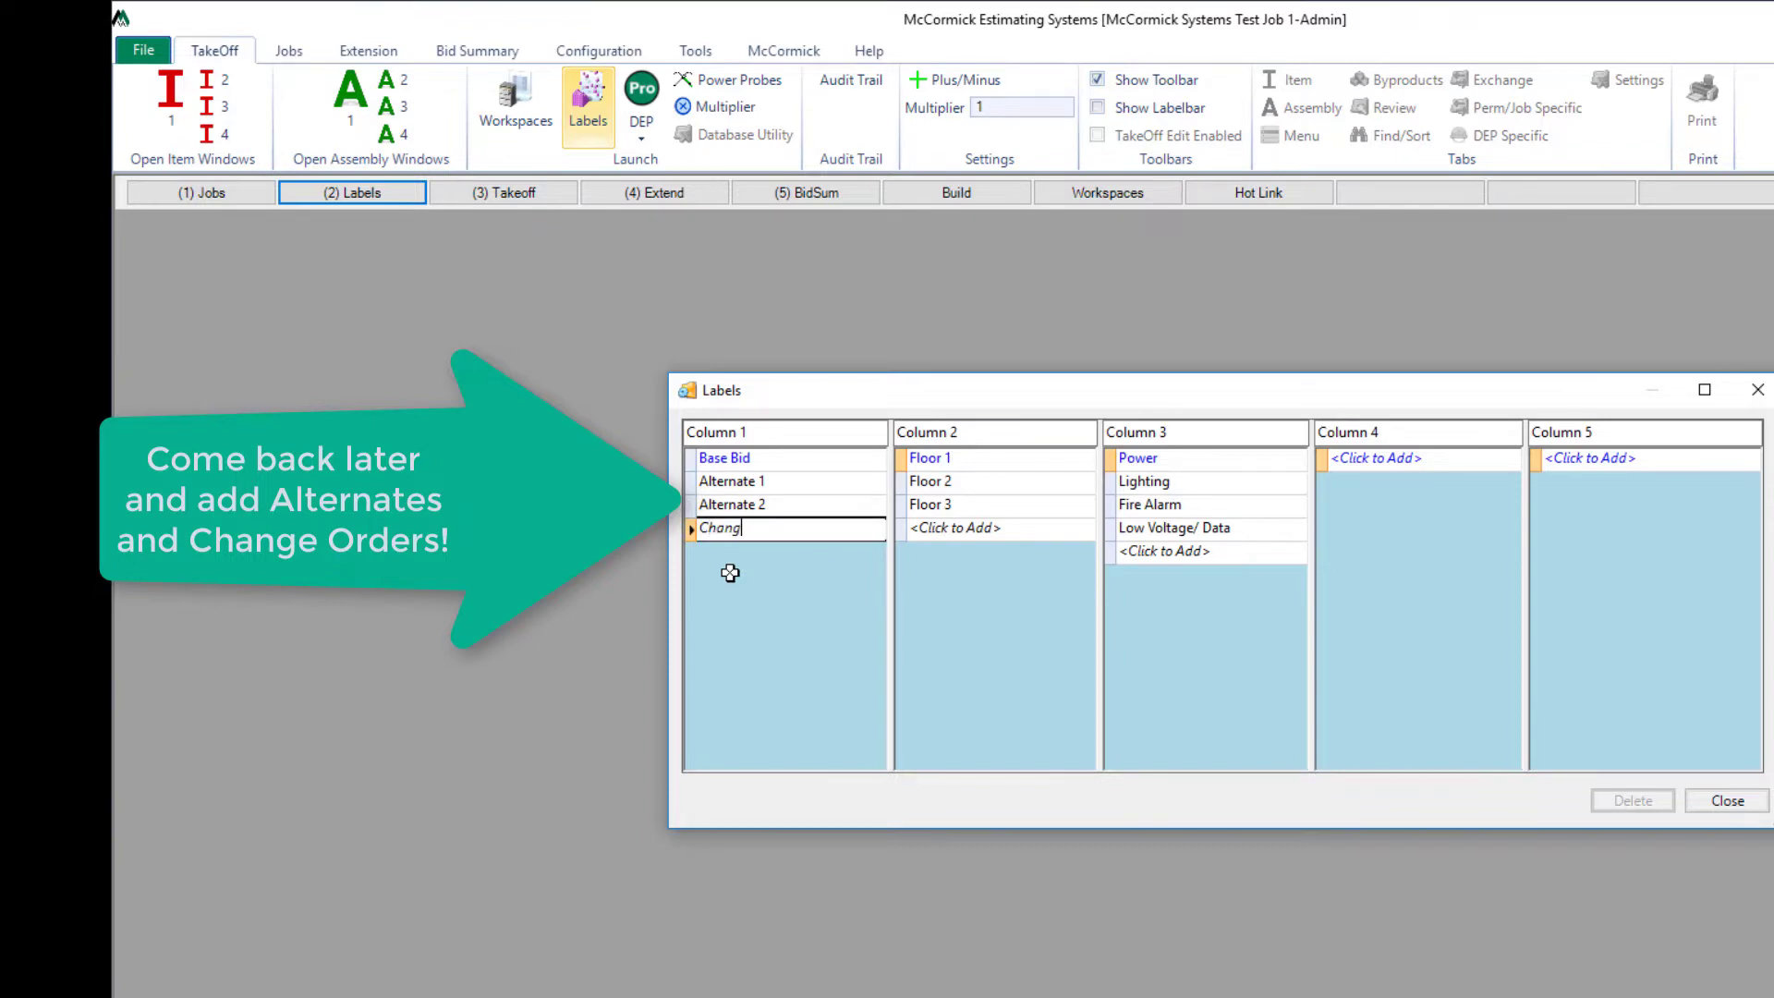
{"action": "type", "text": "er 1"}
{"action": "key", "text": "Return"}
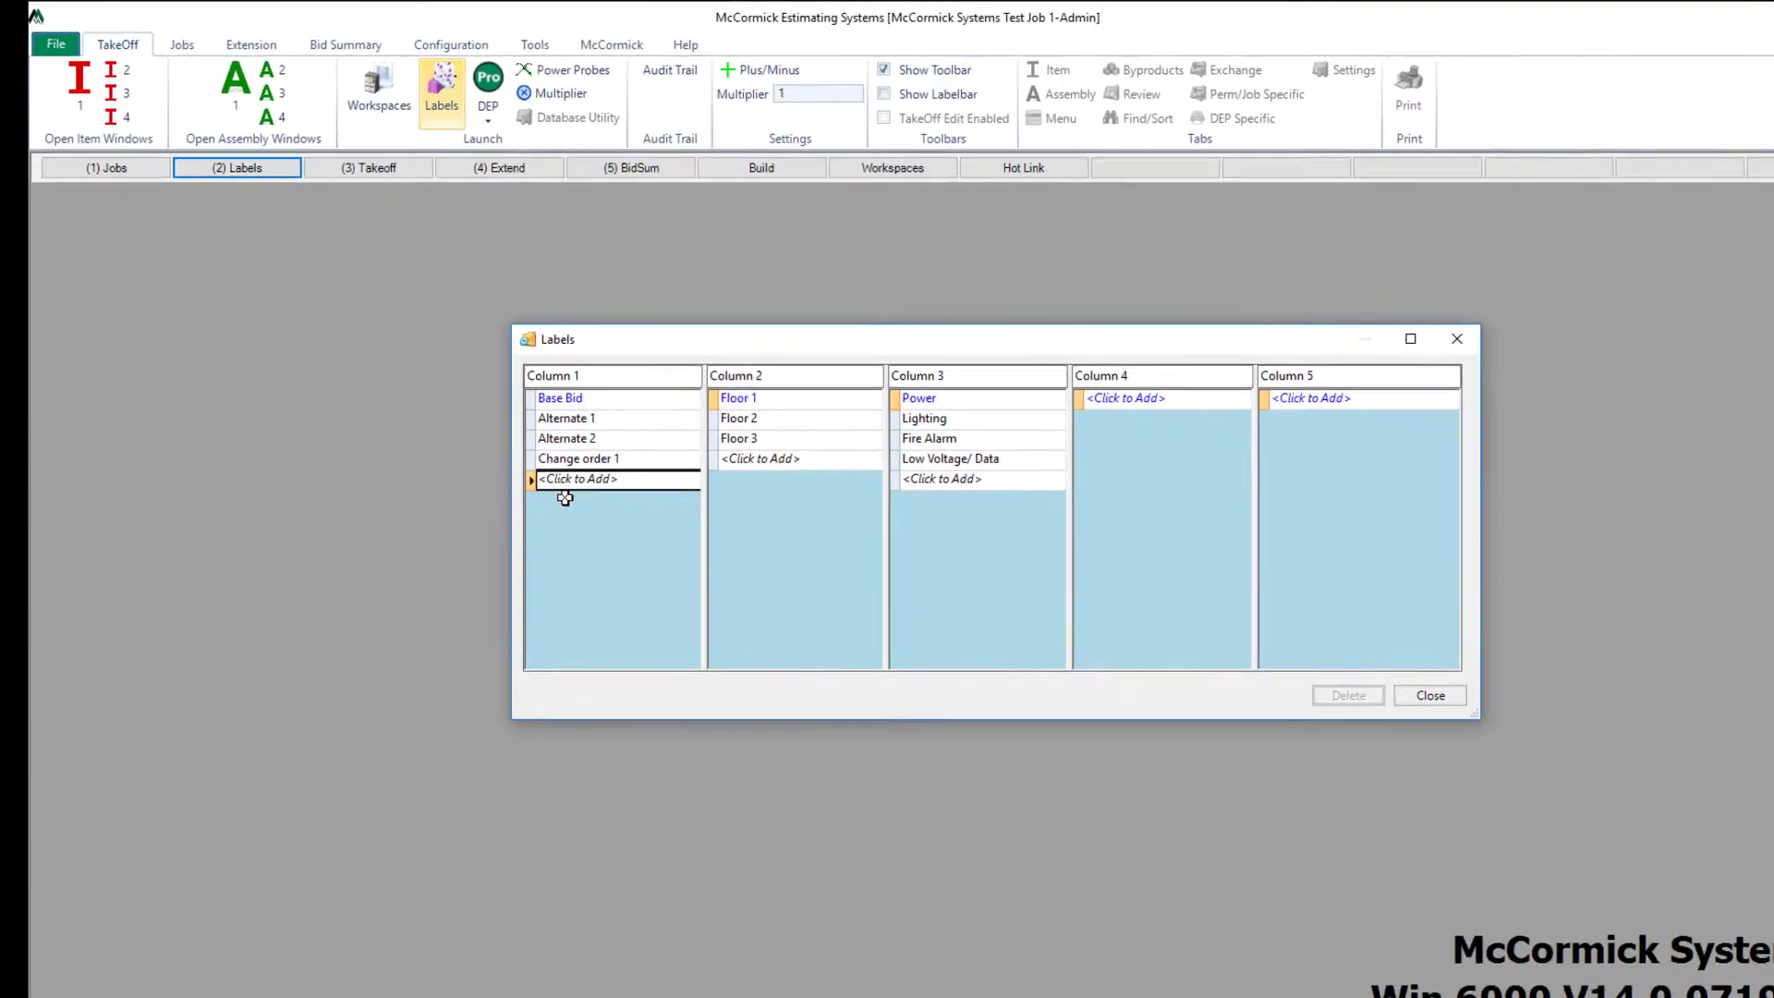
{"action": "type", "text": "Change"}
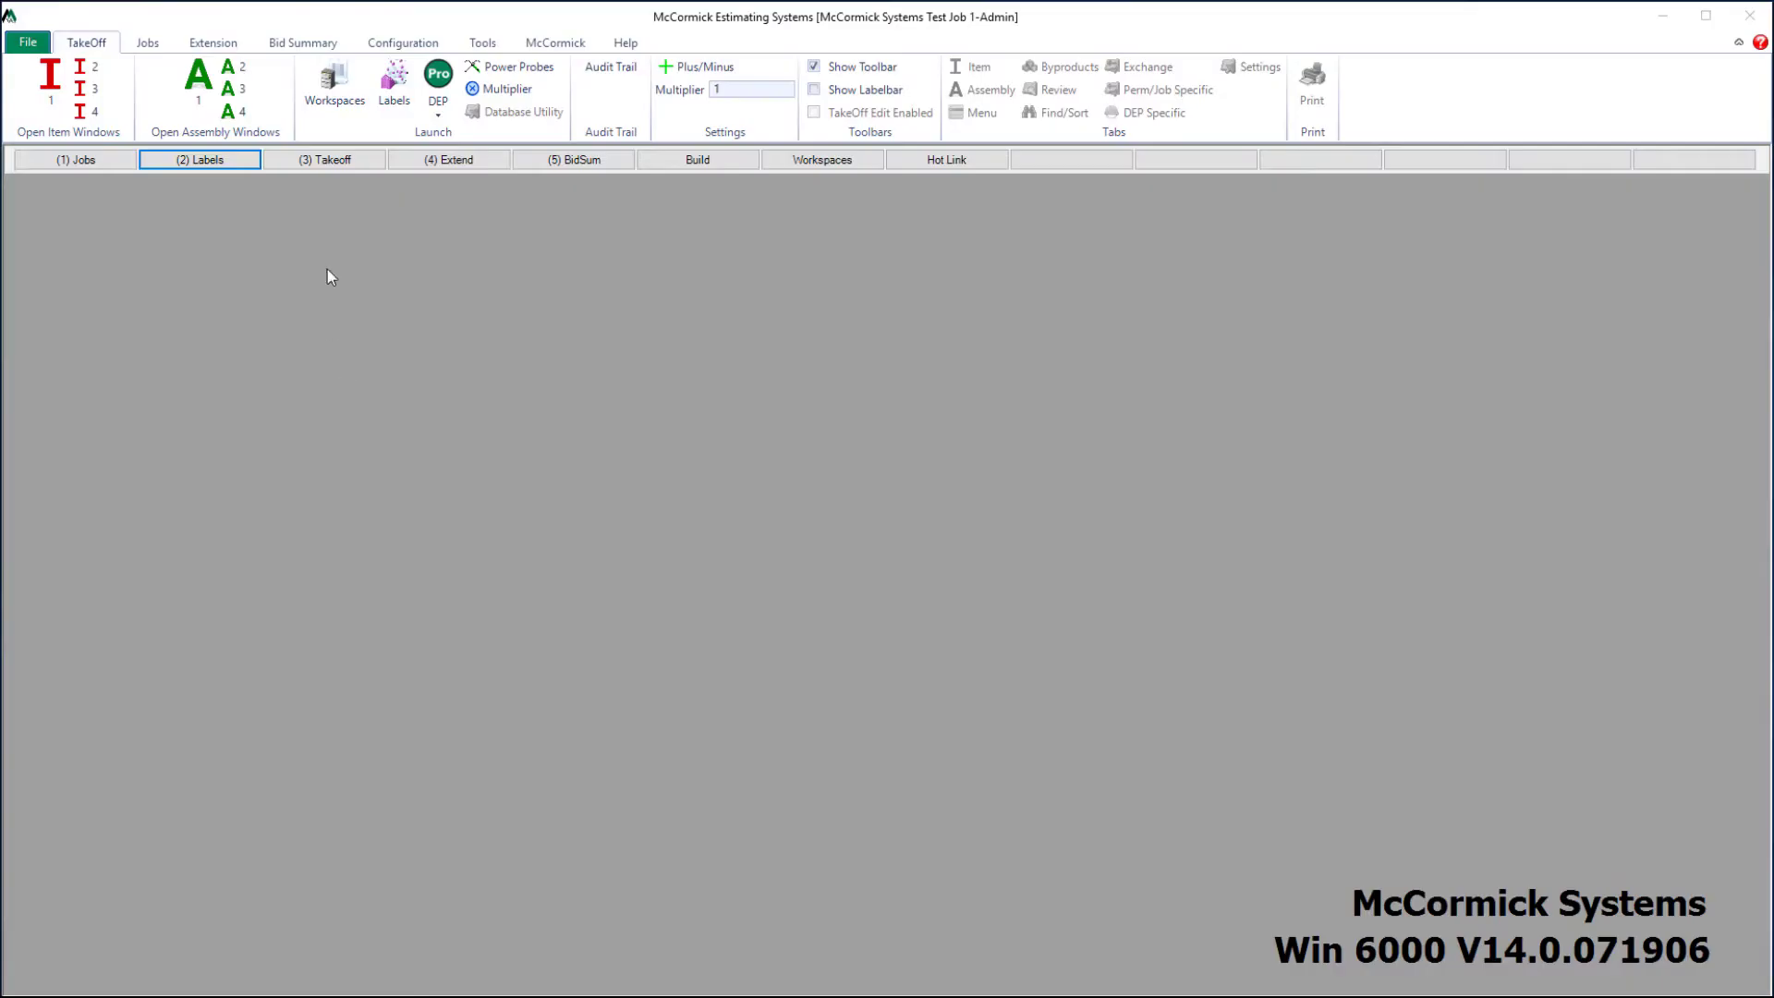
- Open the takeoff screen and browse the item and assembly lists
{"action": "left_click", "coordinate": [325, 163]}
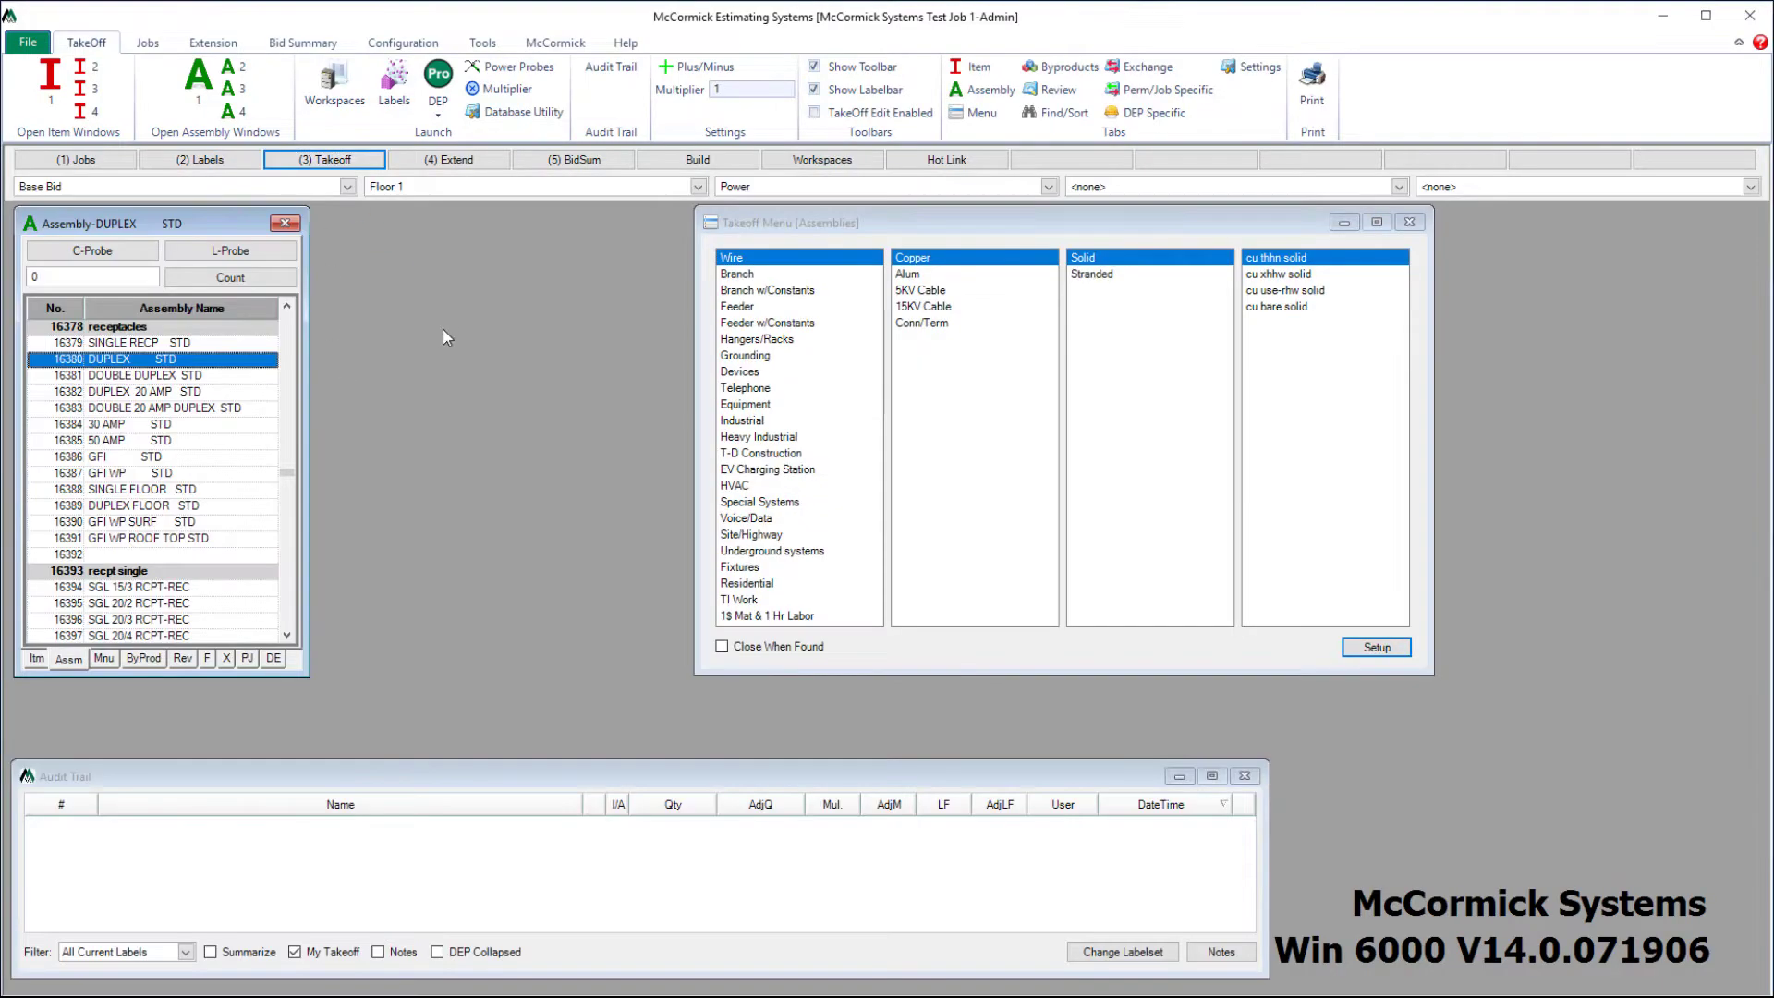
{"action": "left_click", "coordinate": [36, 660]}
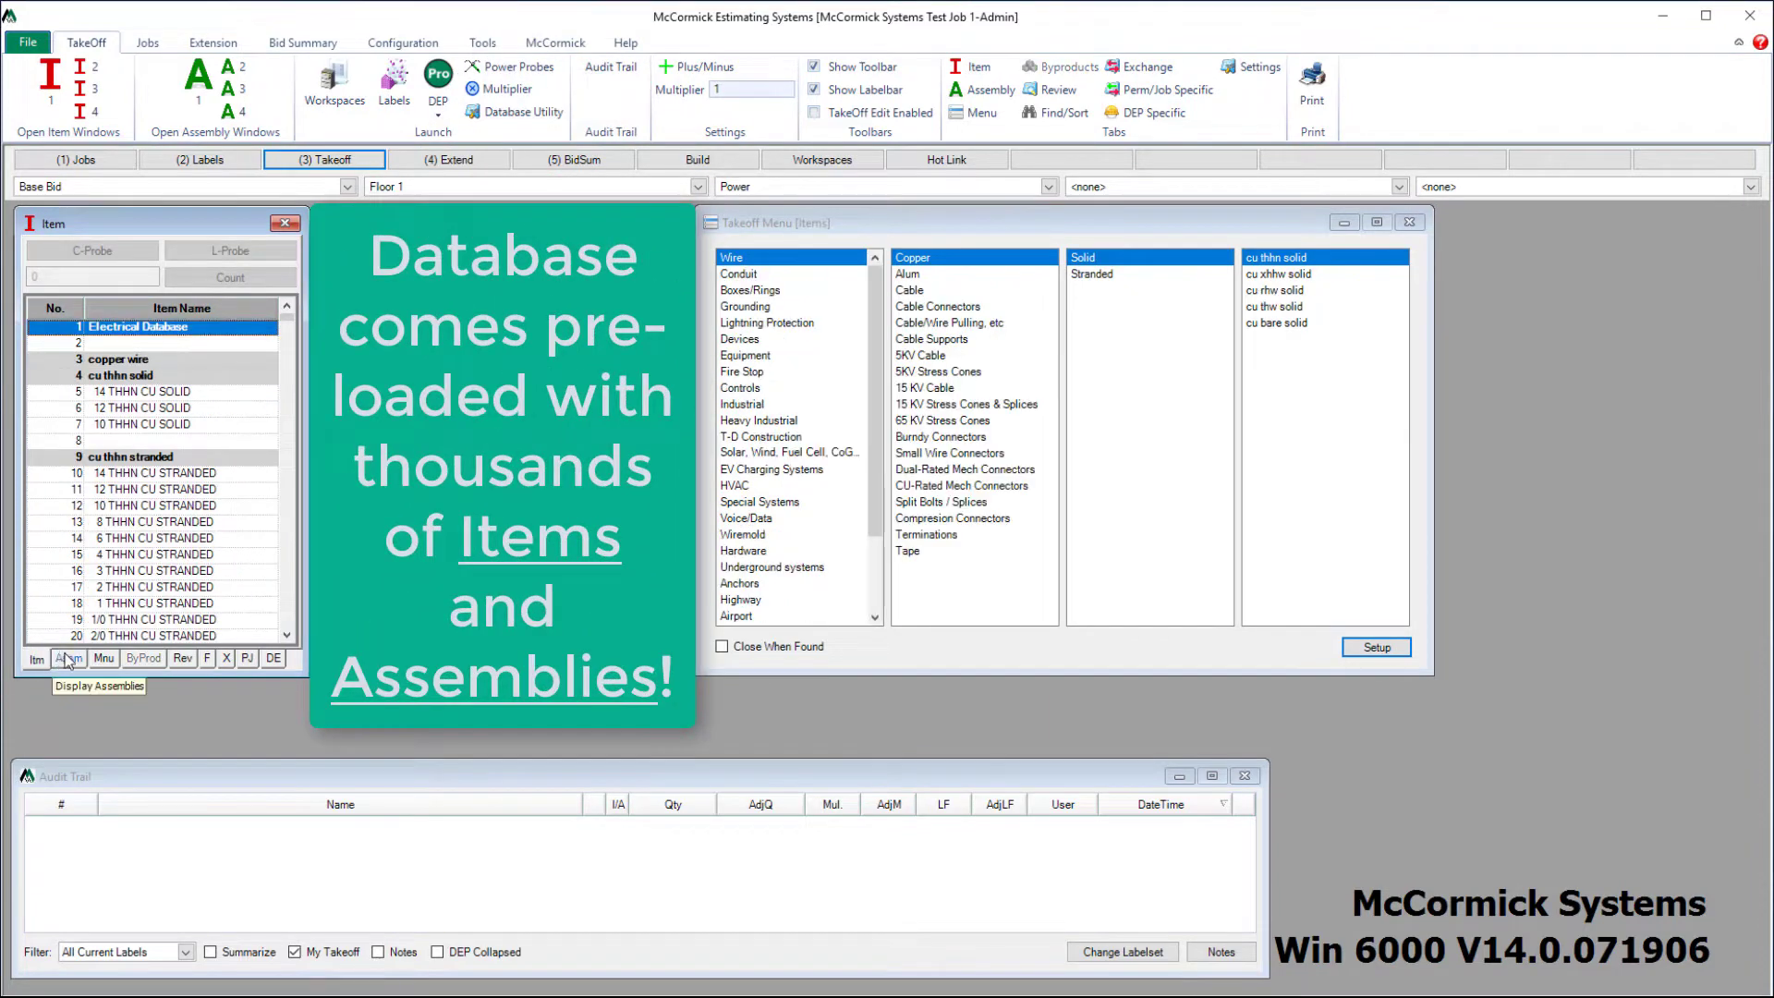
{"action": "left_click", "coordinate": [68, 659]}
{"action": "left_click", "coordinate": [36, 660]}
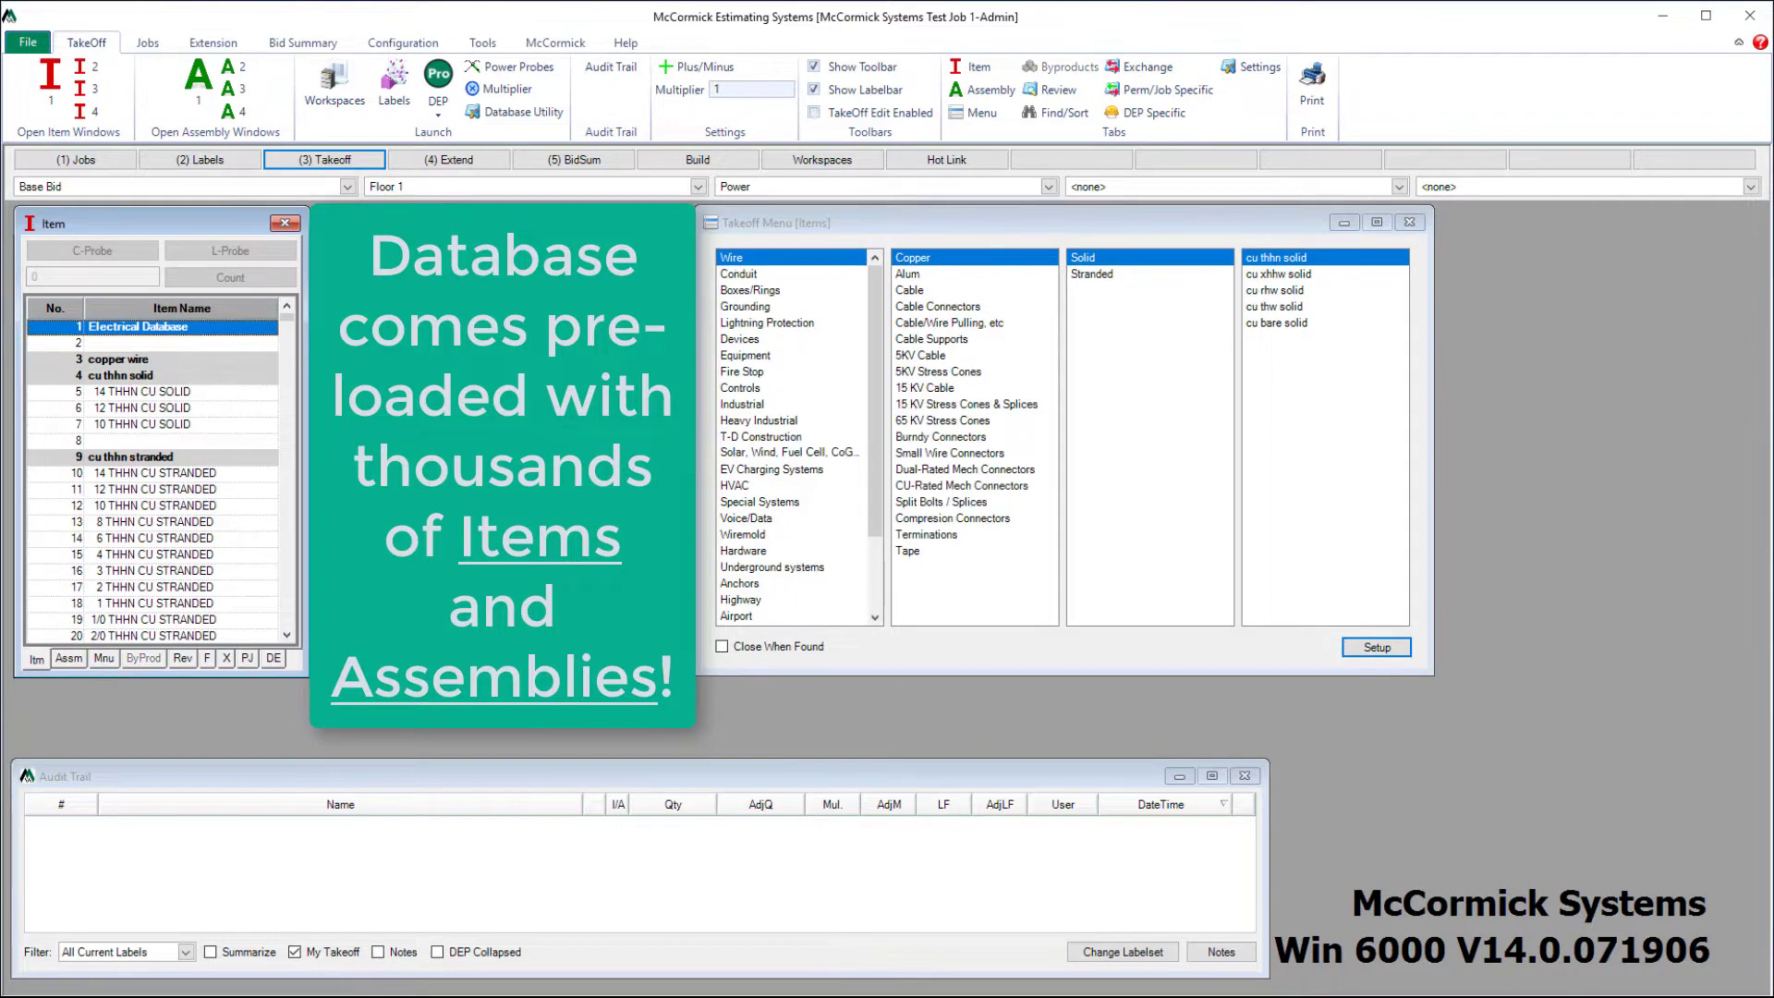
{"action": "mouse_move", "coordinate": [287, 318]}
{"action": "left_mouse_down"}
{"action": "mouse_move", "coordinate": [288, 590]}
{"action": "mouse_move", "coordinate": [307, 338]}
{"action": "left_mouse_up"}
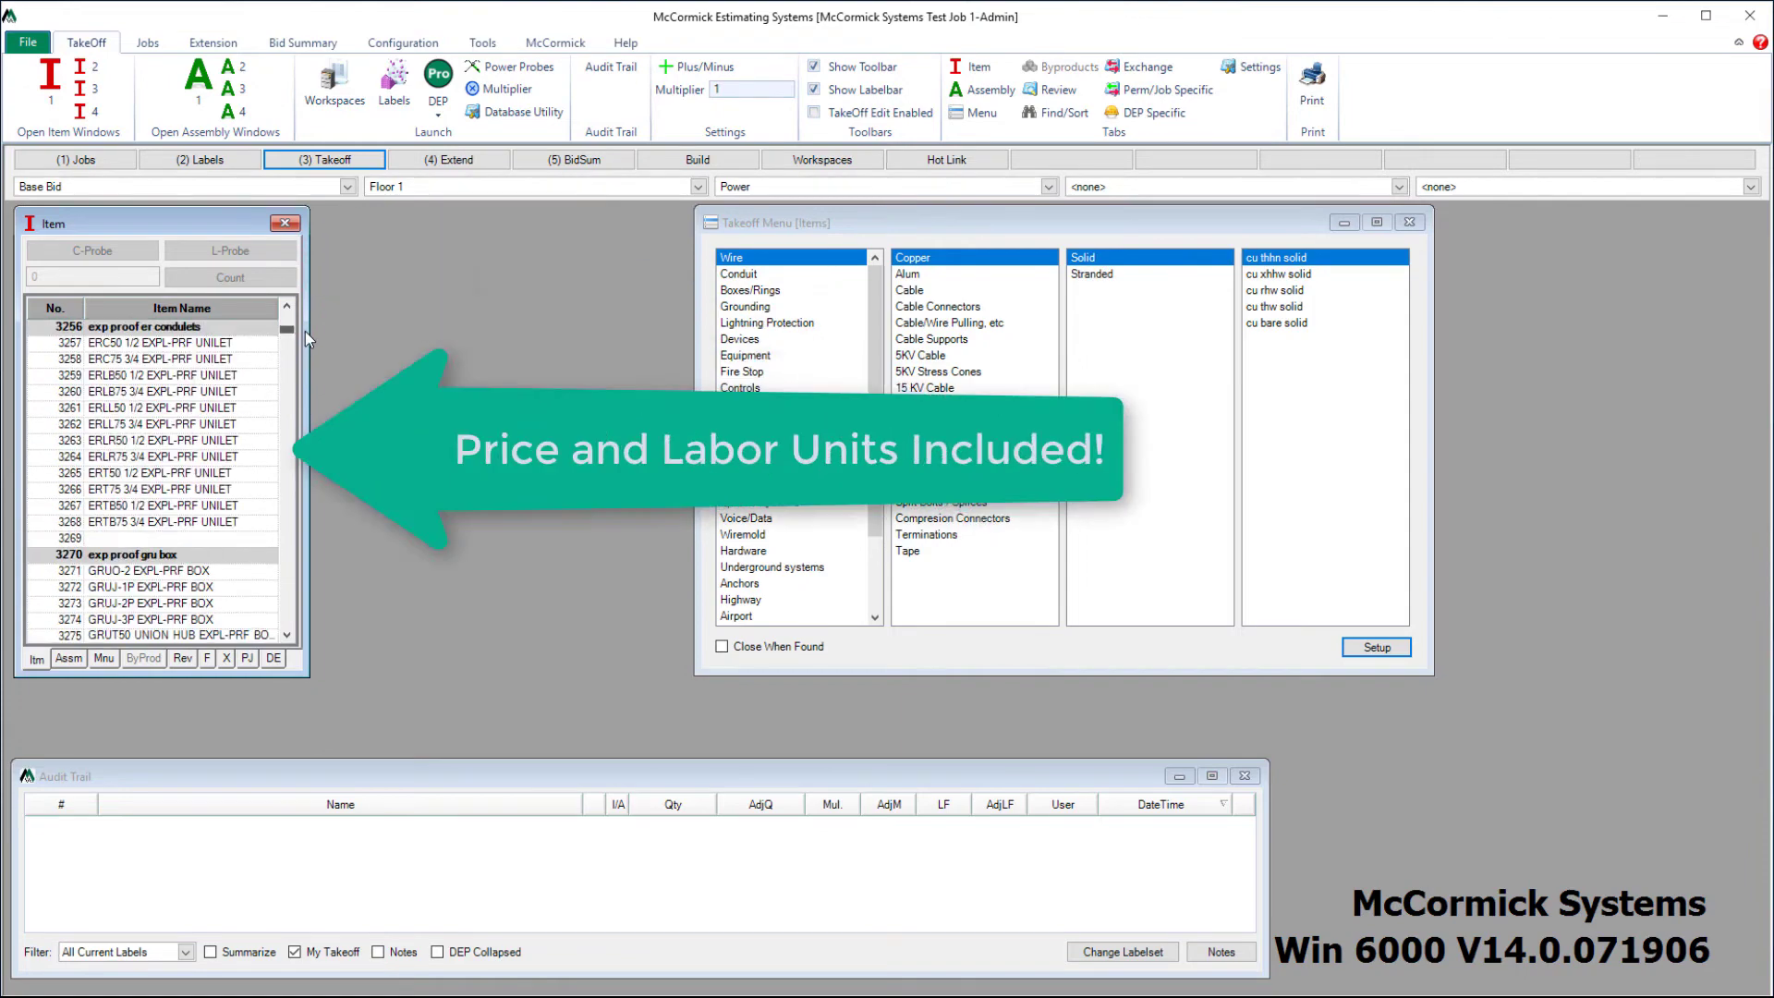
{"action": "left_click", "coordinate": [68, 659]}
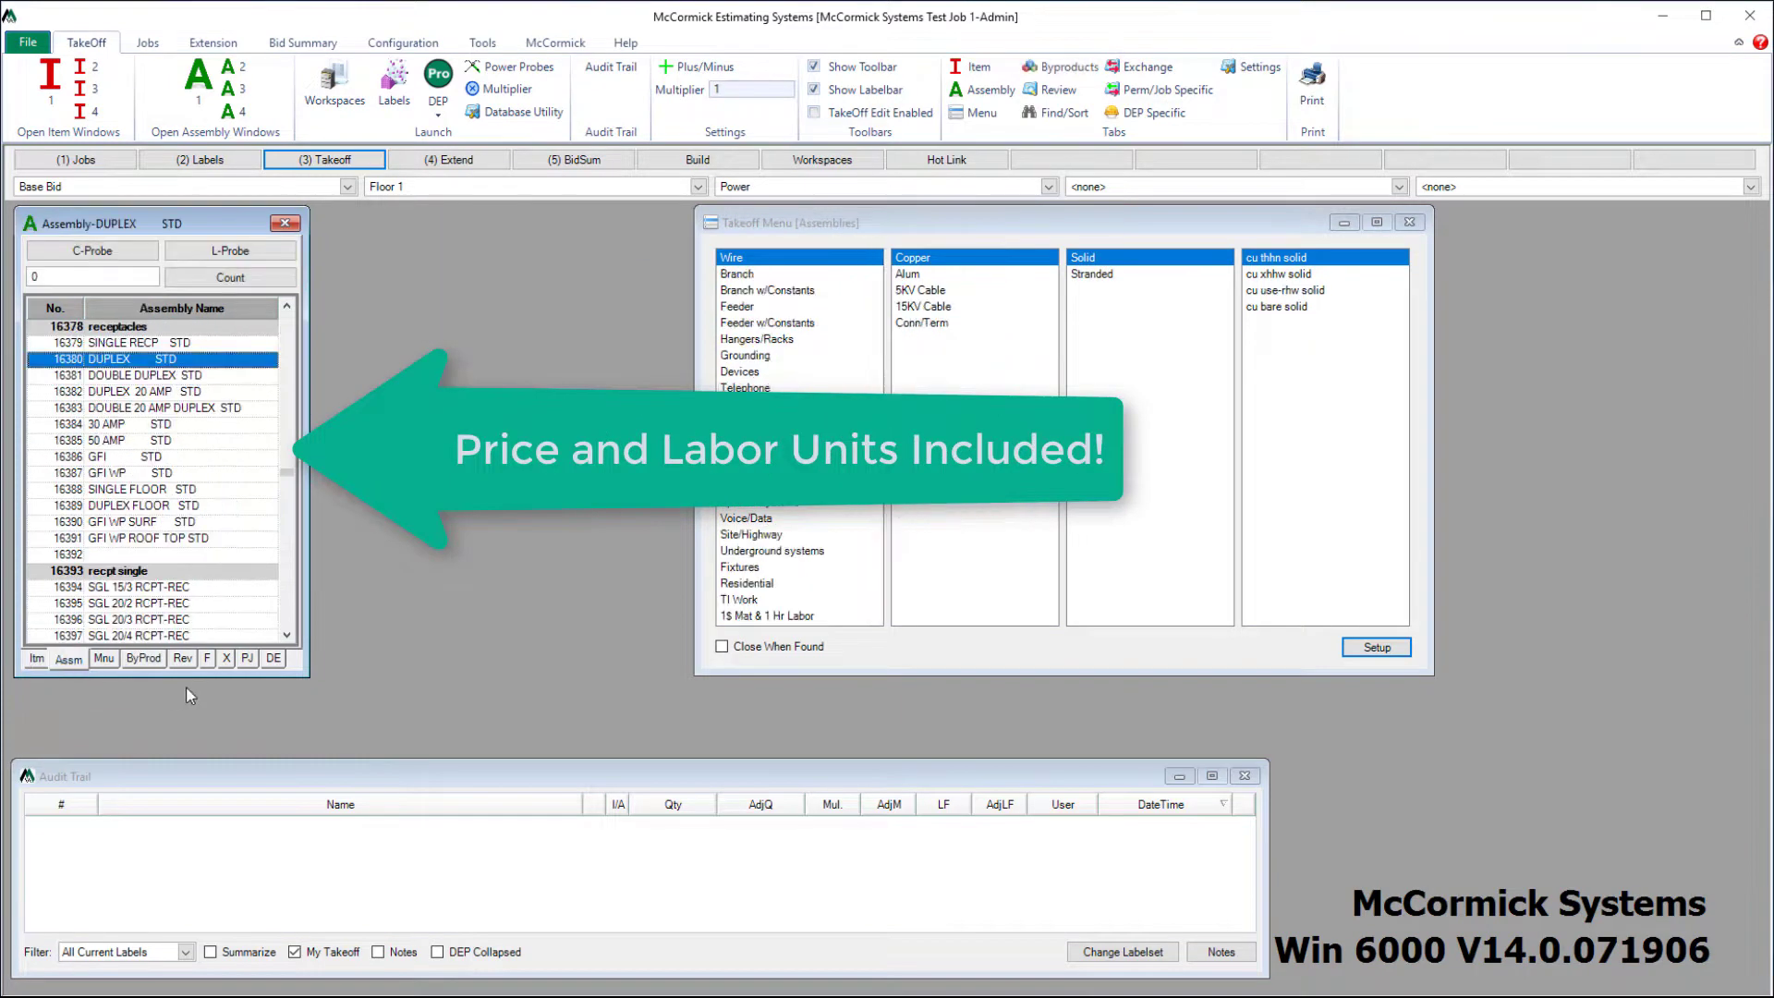
{"action": "left_click_drag", "start_coordinate": [286, 476], "coordinate": [364, 373]}
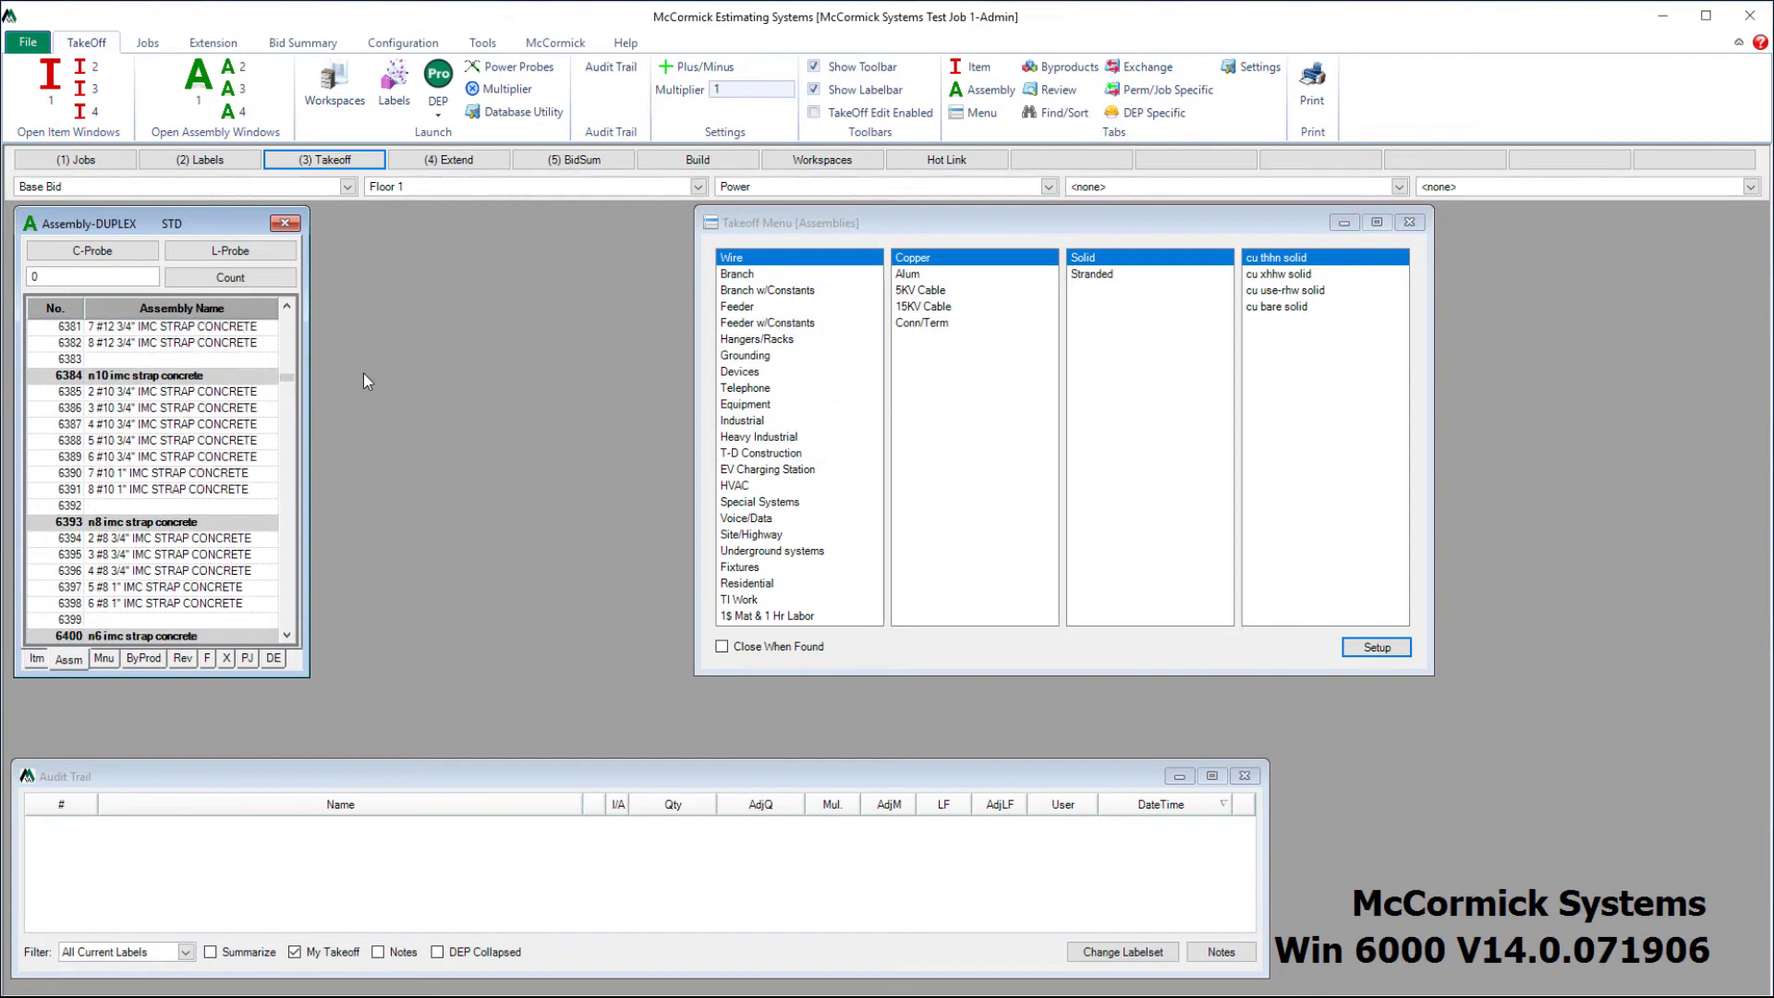
- Take off 25 DUPLEX 20 AMP STD receptacles from Devices and view their byproduct parts
{"action": "left_click", "coordinate": [739, 373]}
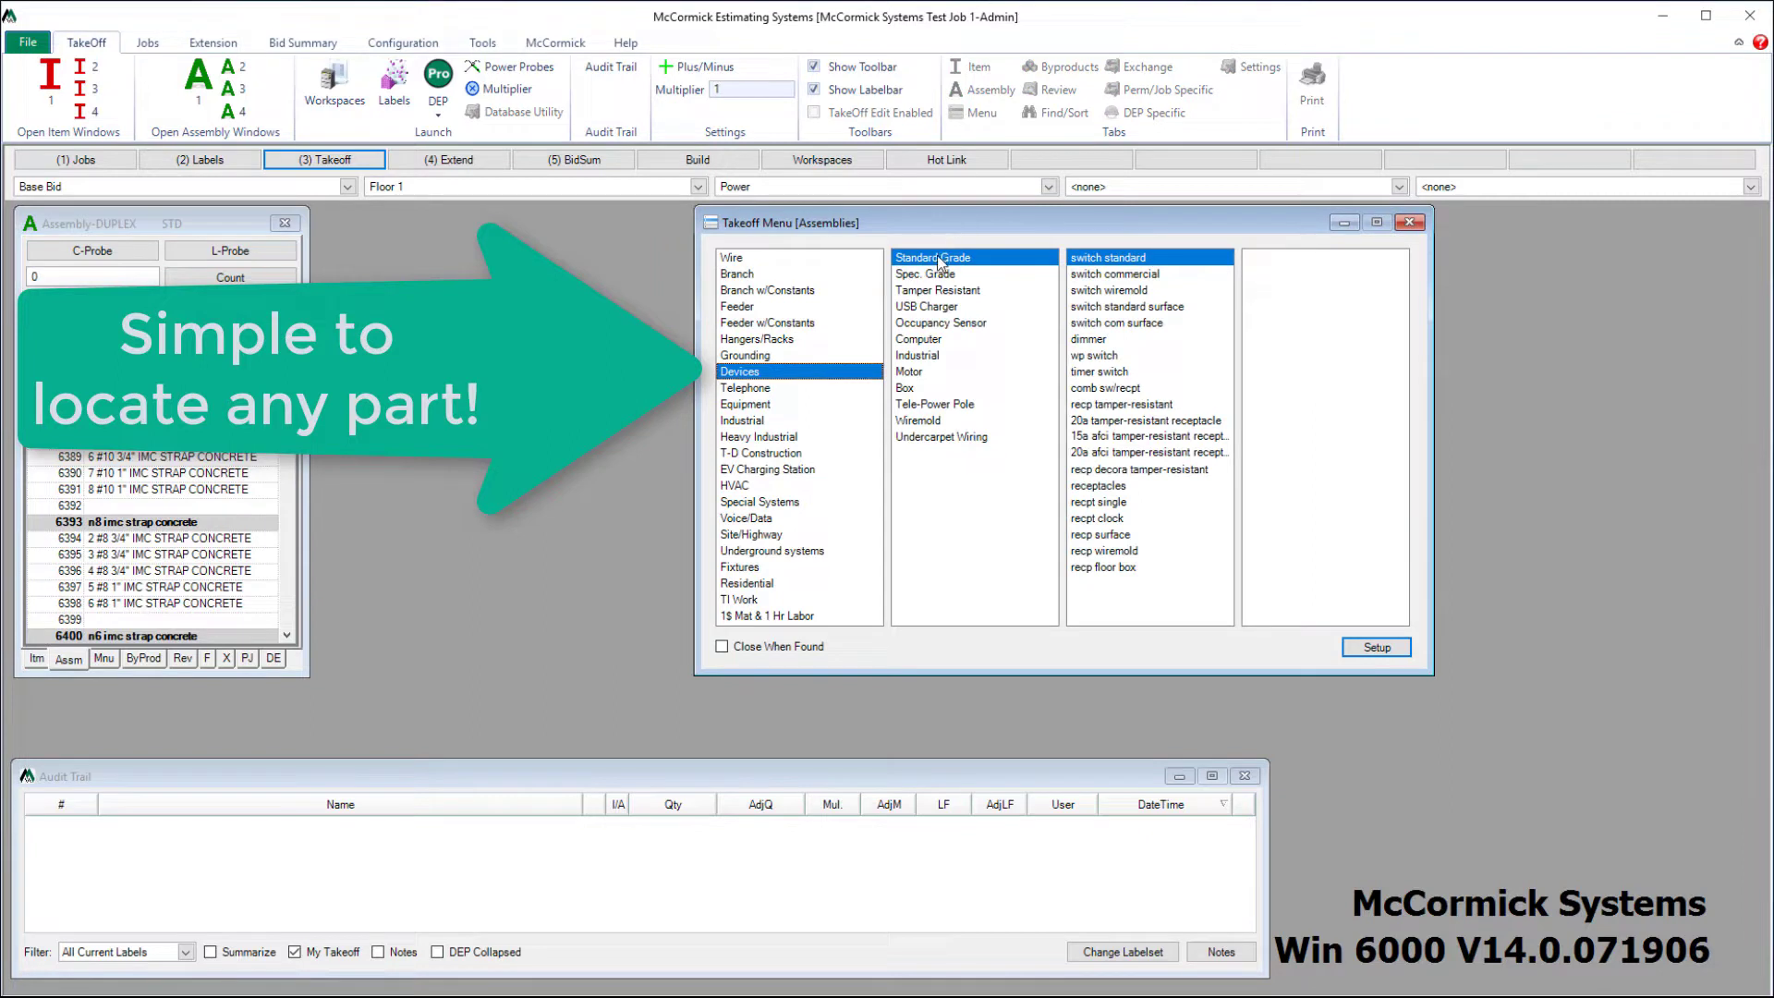
{"action": "left_click", "coordinate": [1106, 487]}
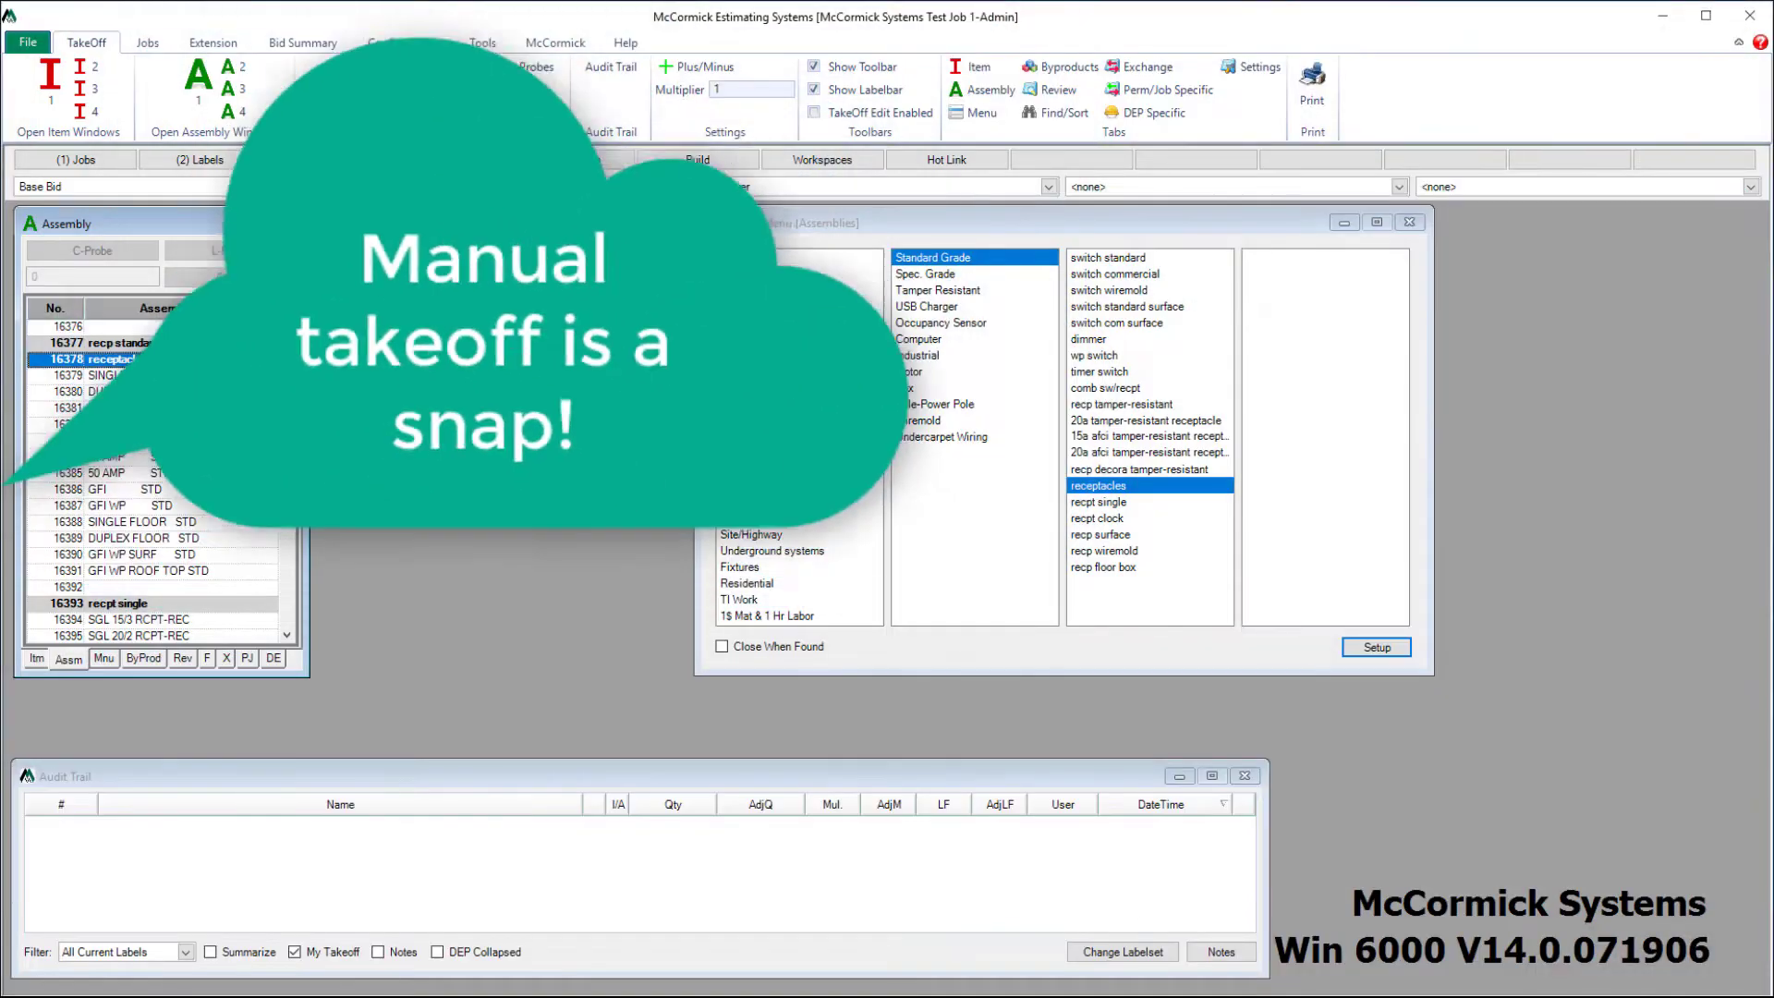
{"action": "left_click", "coordinate": [145, 425]}
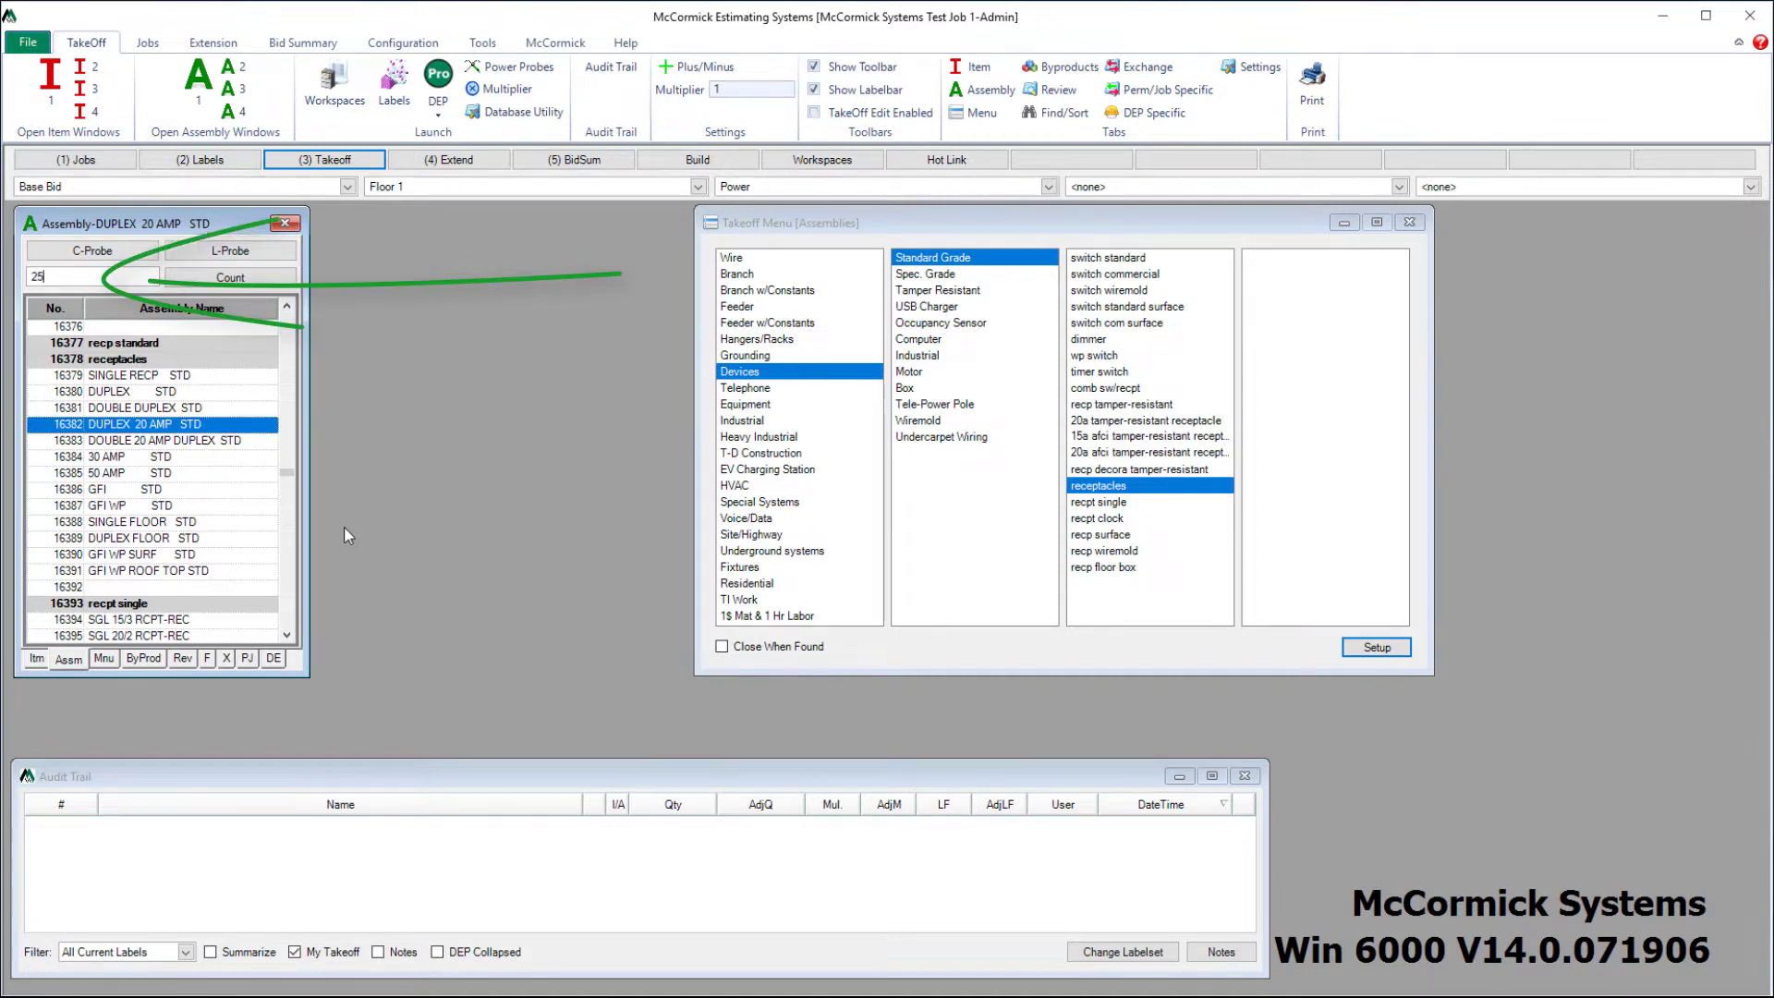
{"action": "key", "text": "Return"}
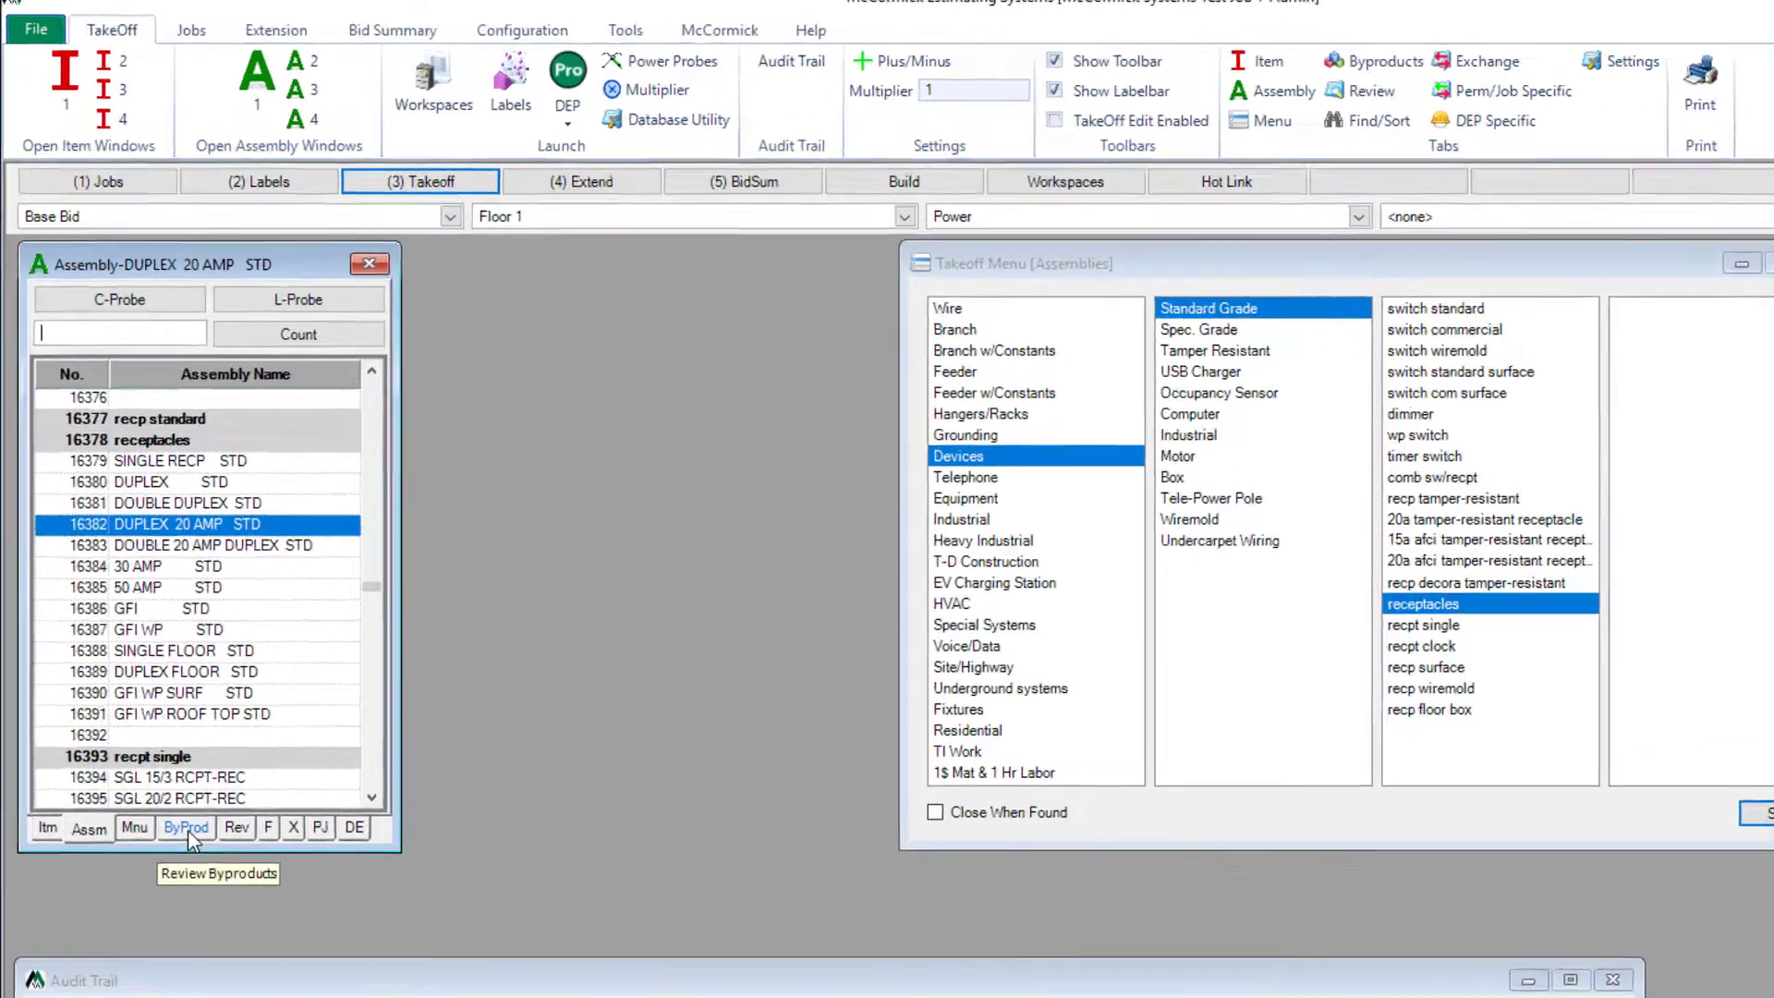
{"action": "left_click", "coordinate": [142, 659]}
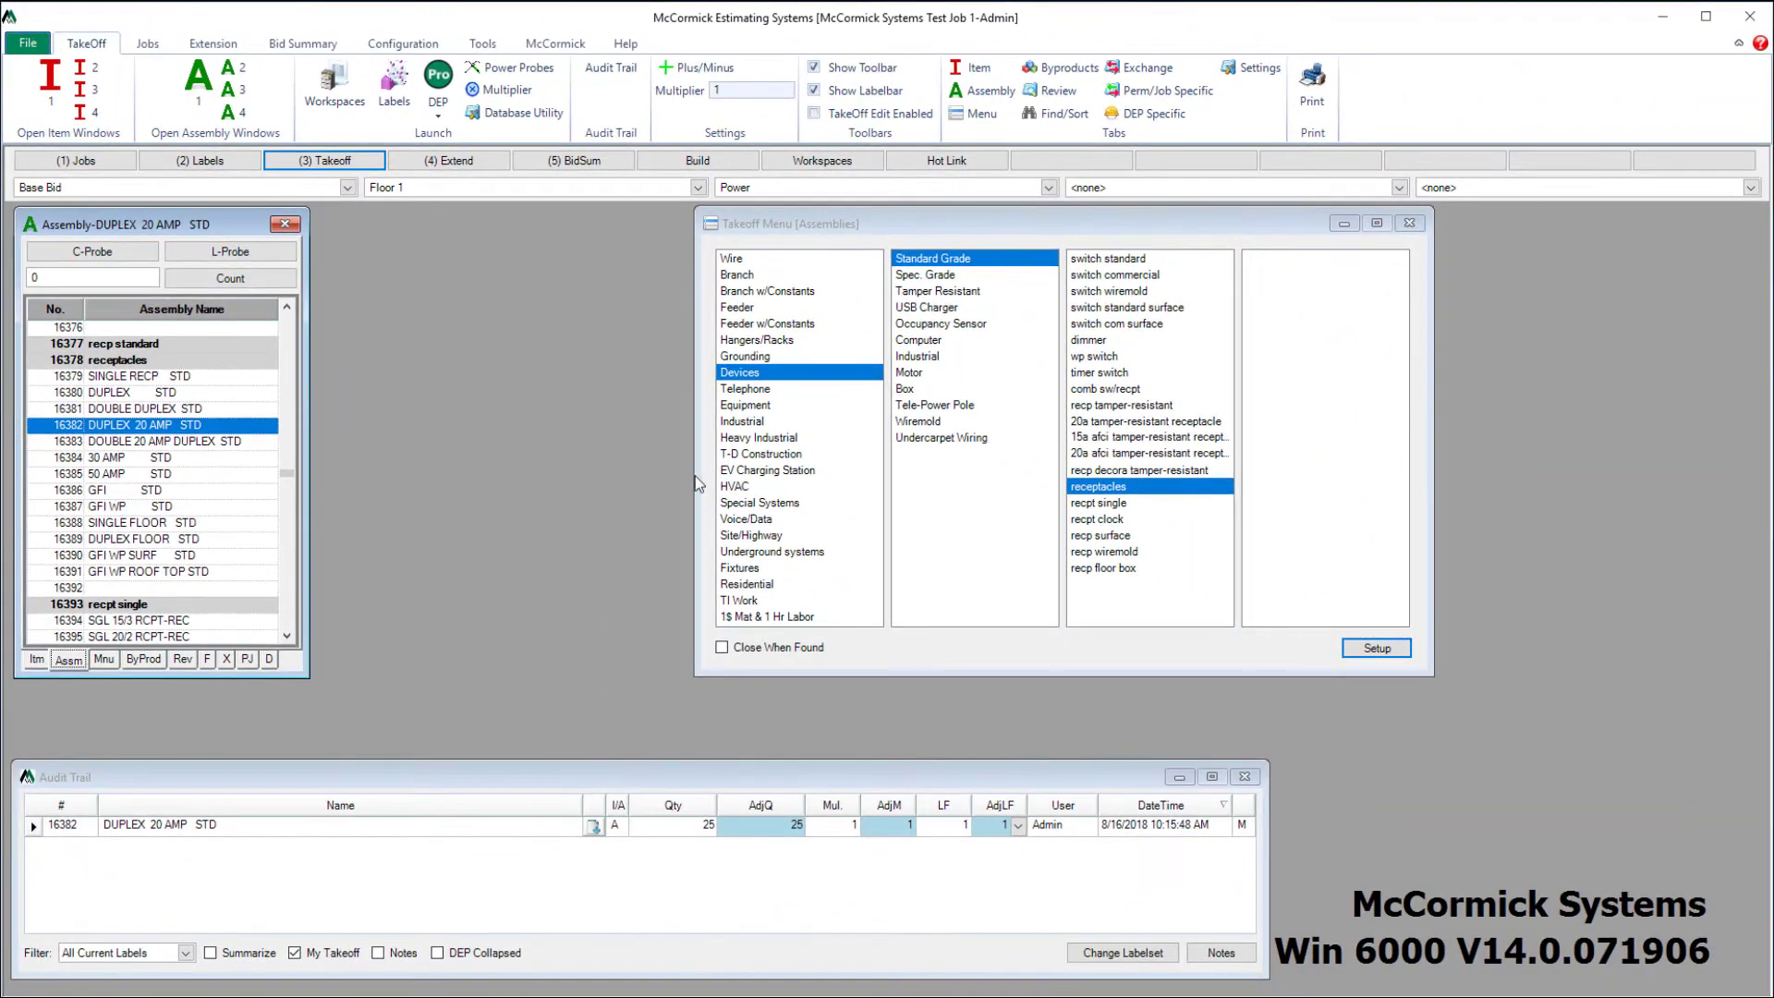
- Select the TEL, WALL 3/4" RISER assembly from the Telephone category
{"action": "left_click", "coordinate": [742, 389]}
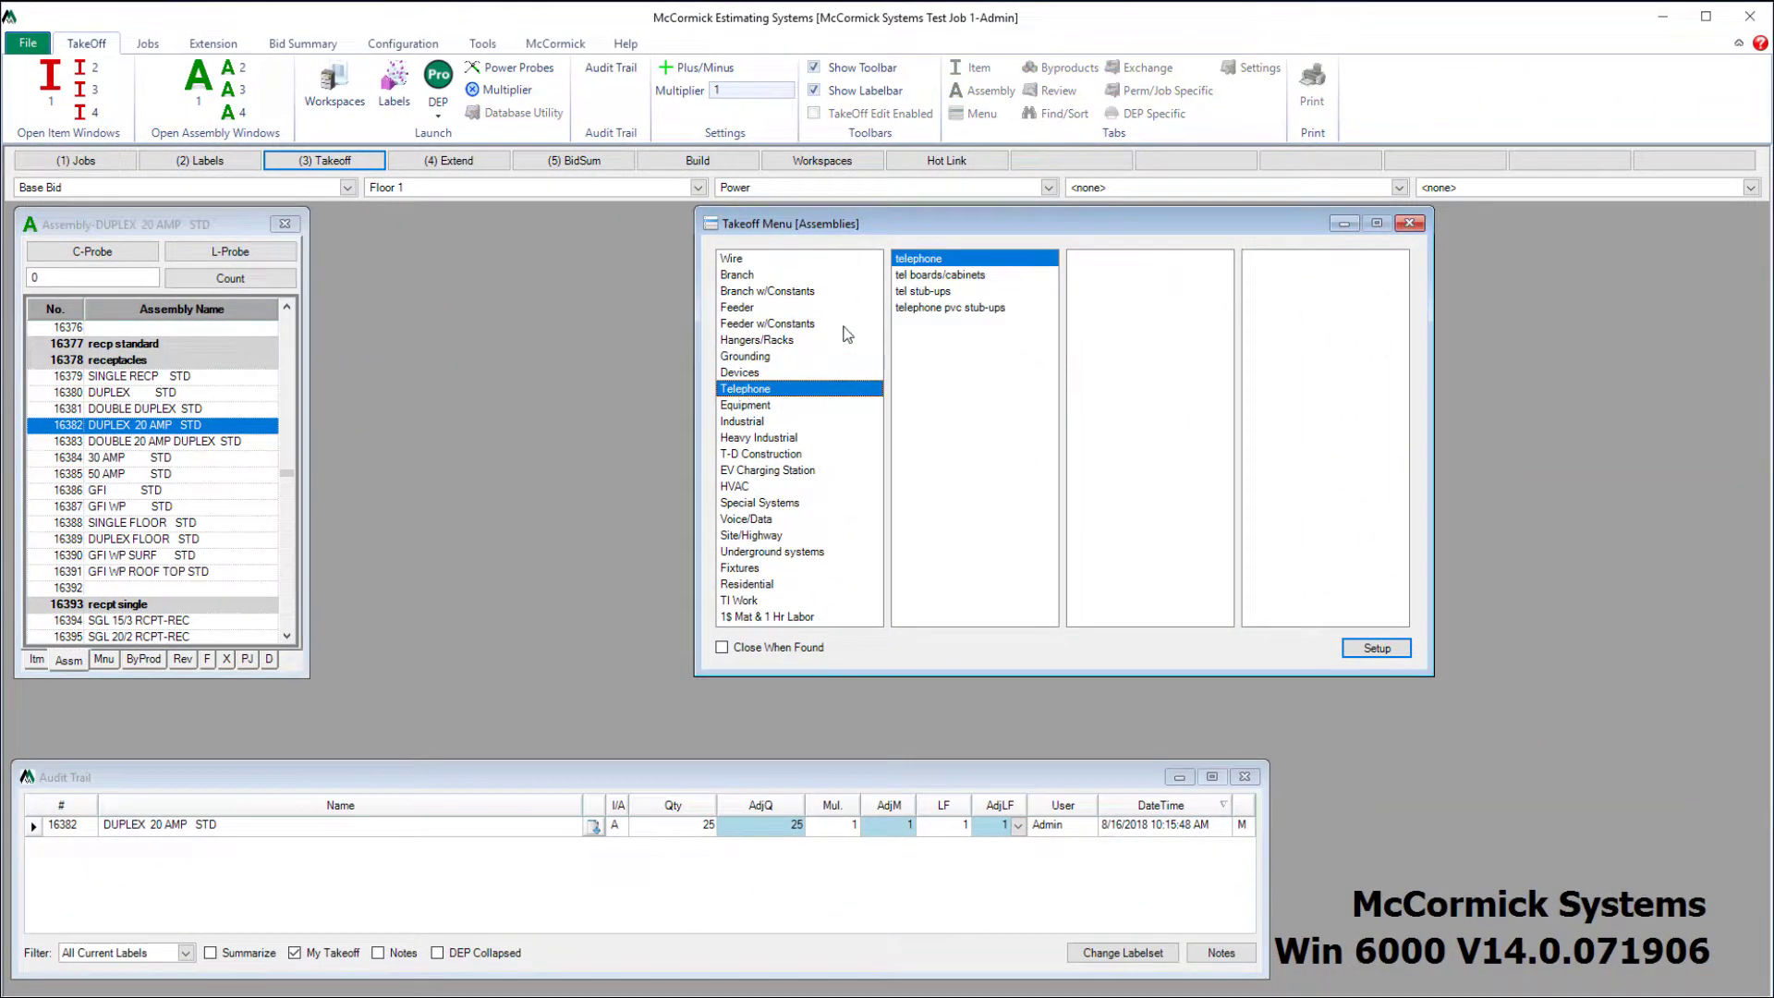
{"action": "left_click", "coordinate": [910, 259]}
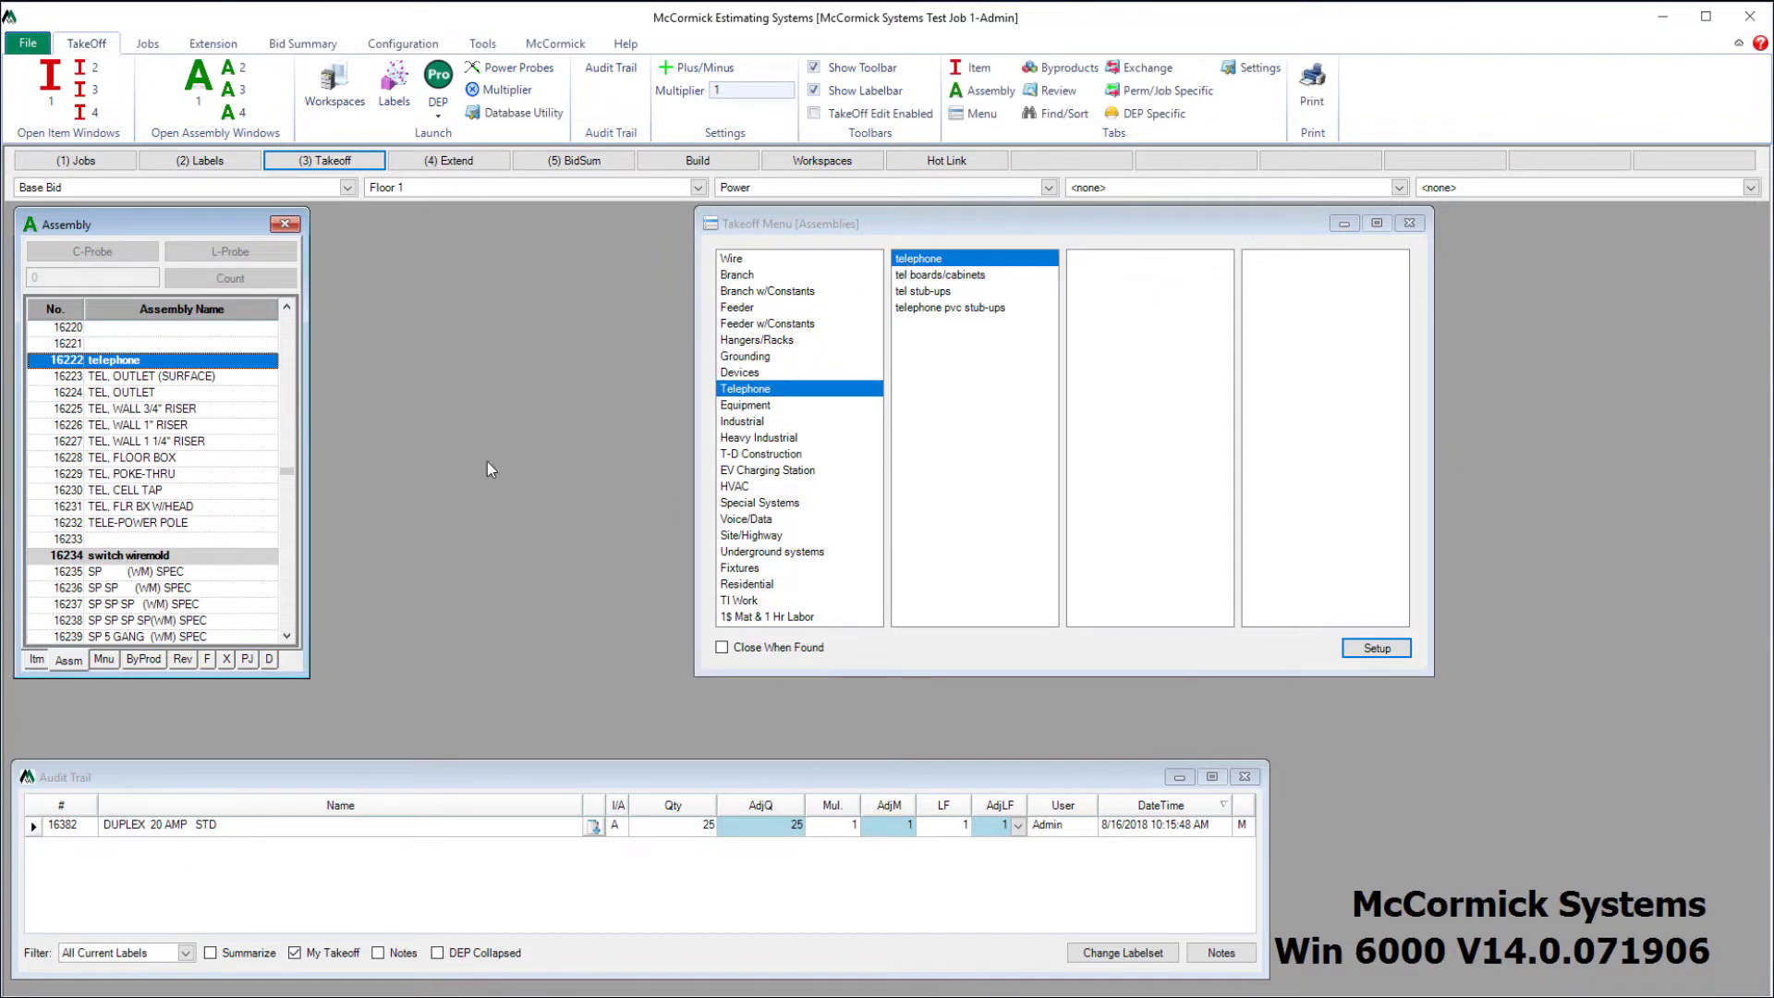
{"action": "left_click", "coordinate": [183, 412]}
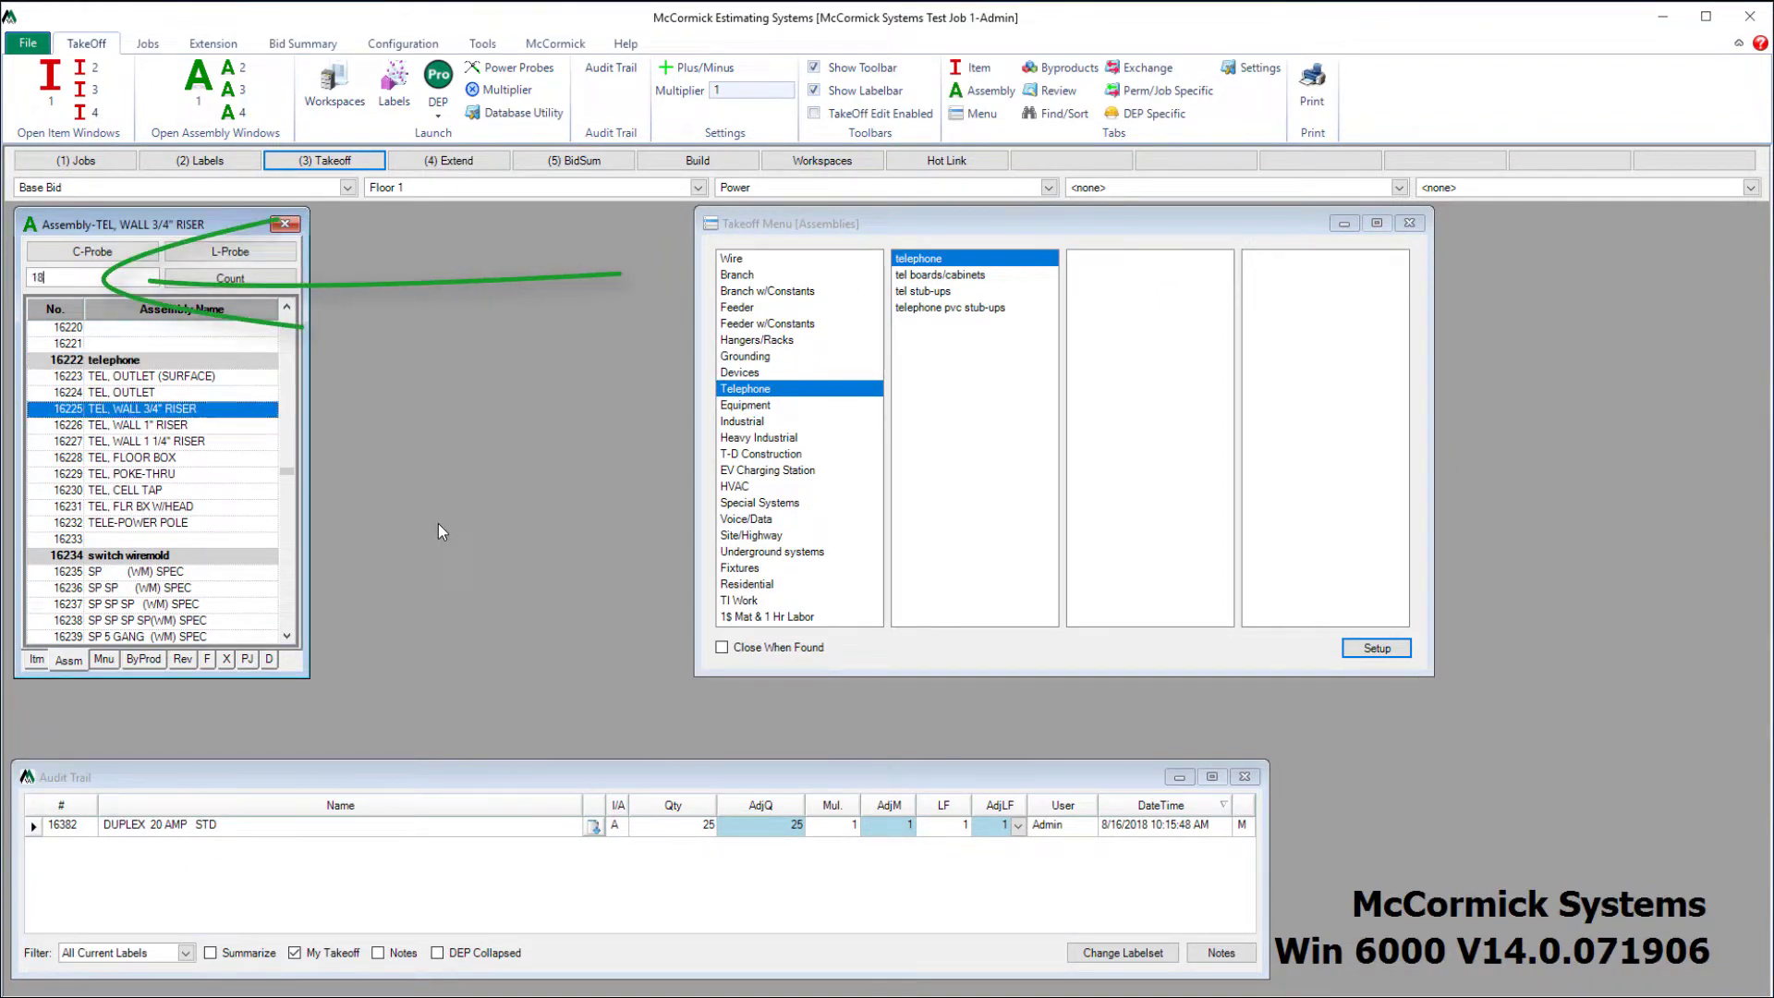
- Record 18 TEL, WALL 3/4" RISER assemblies and review their byproduct parts list
{"action": "key", "text": "Return"}
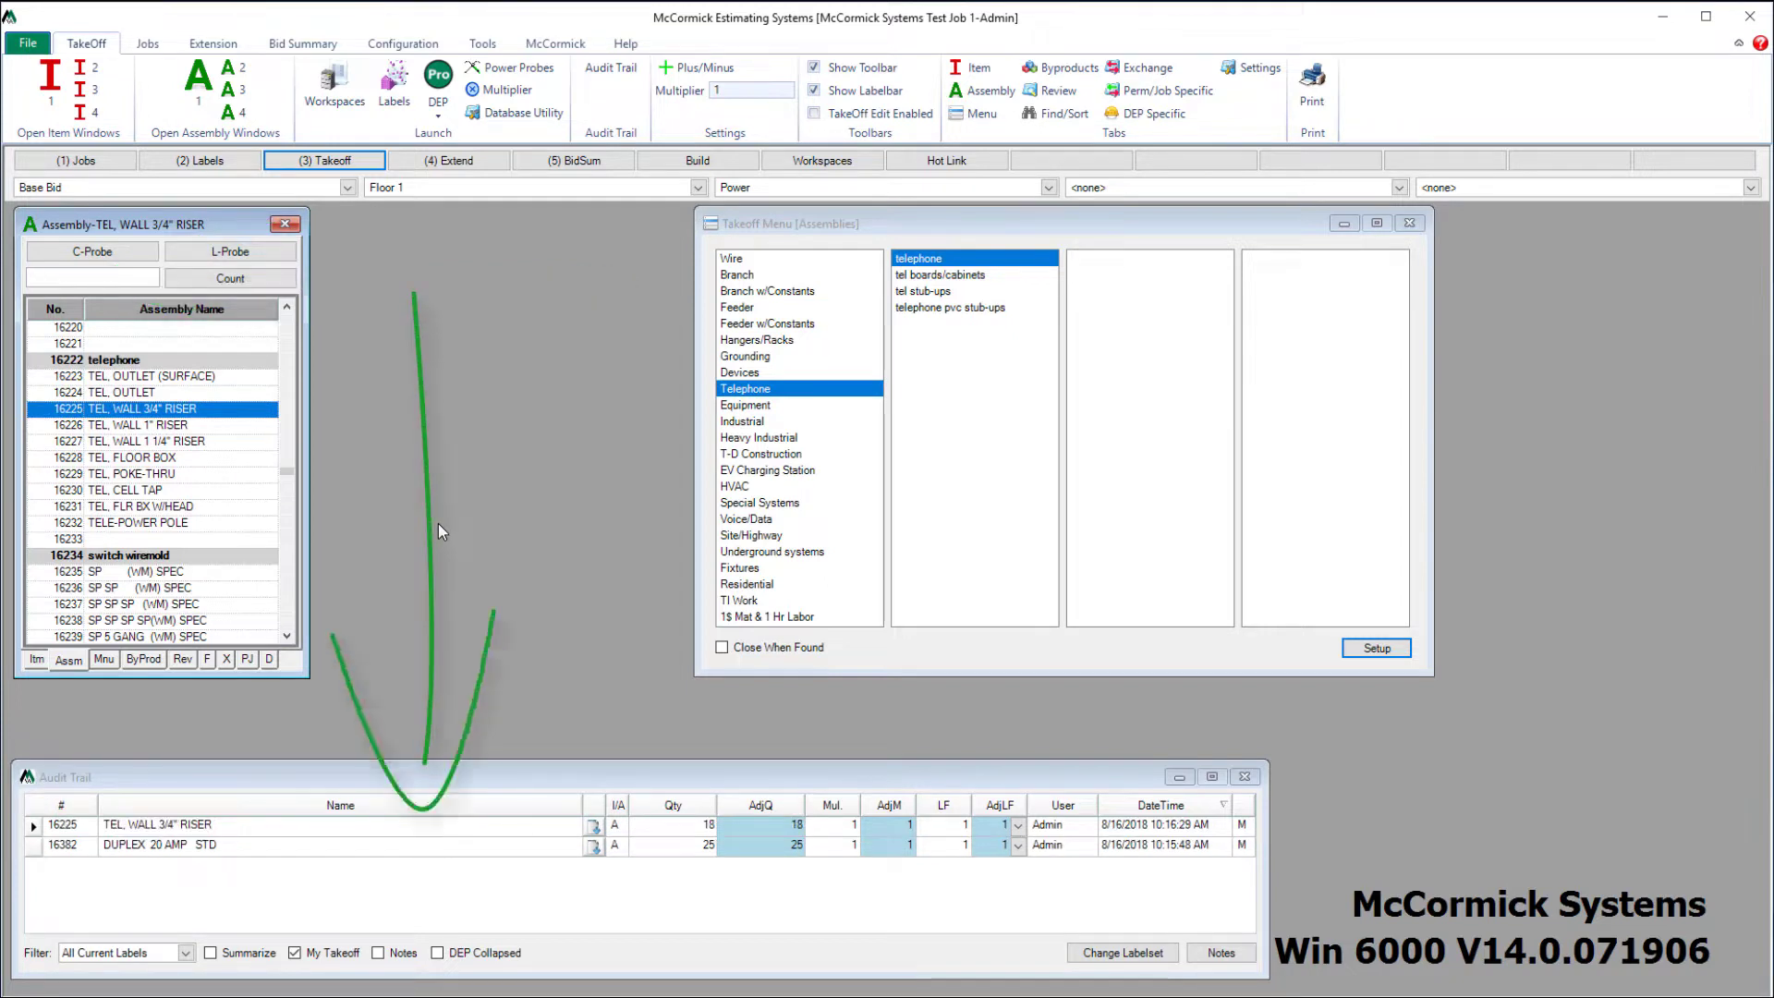
{"action": "left_click", "coordinate": [594, 827]}
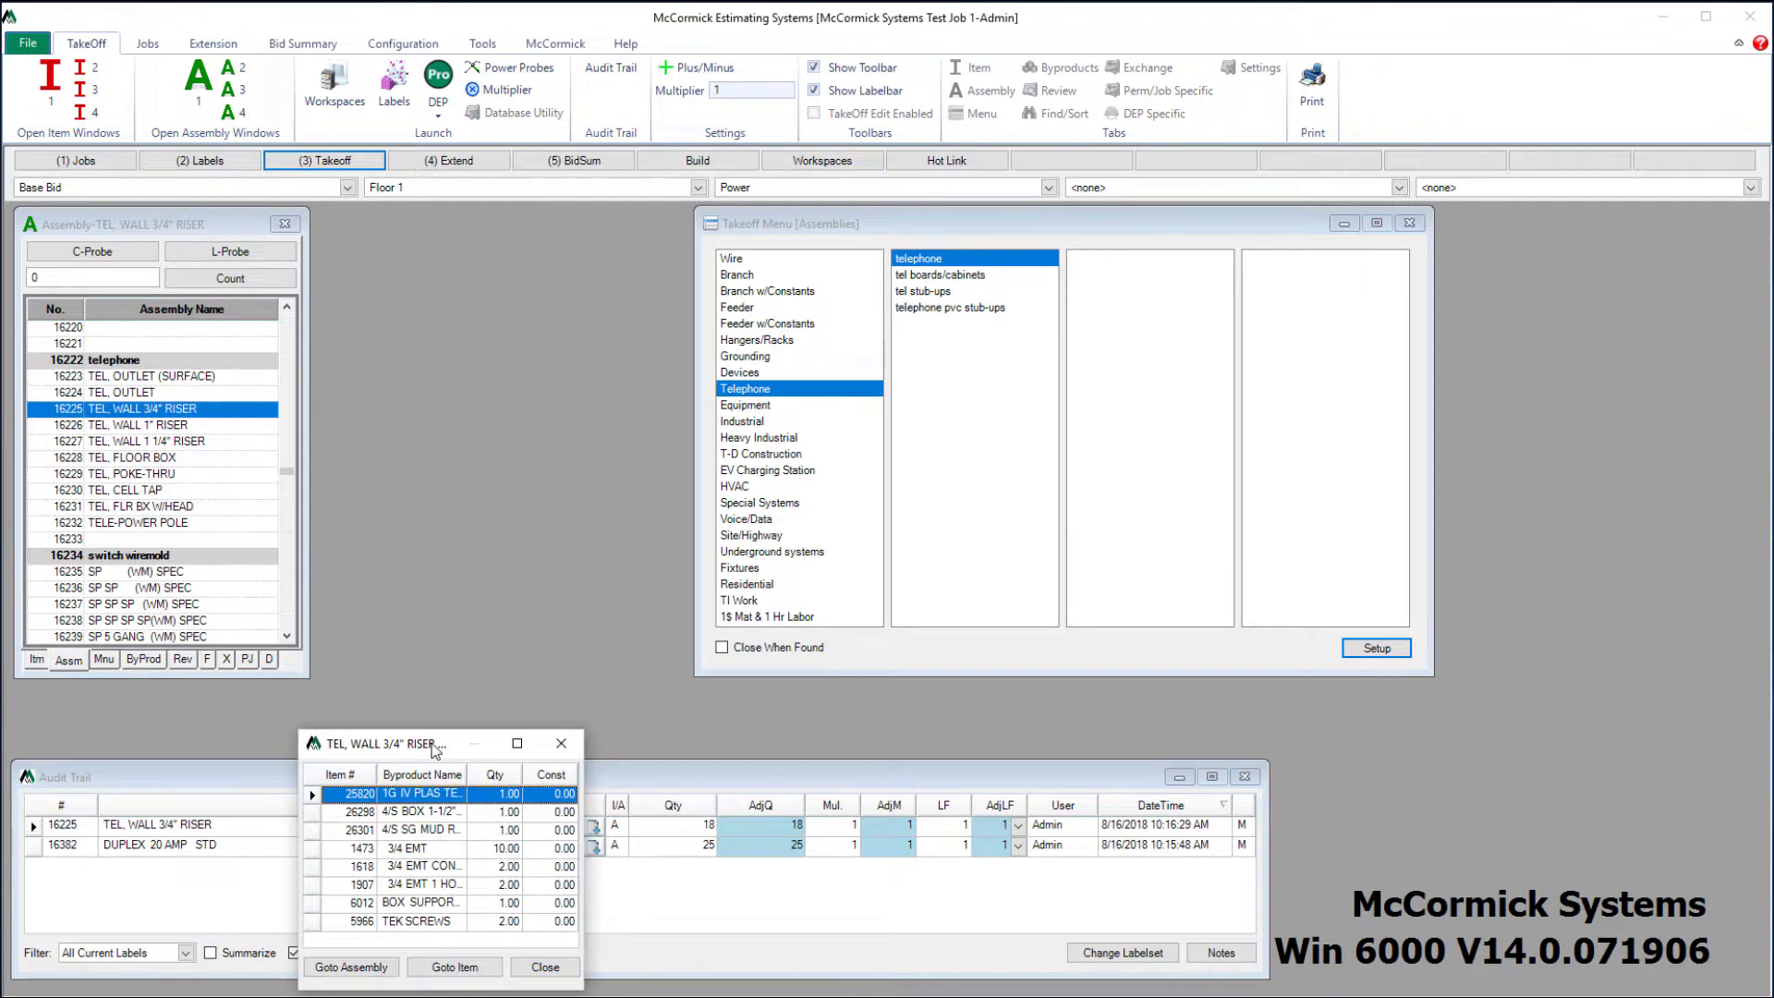
{"action": "left_click_drag", "start_coordinate": [424, 744], "coordinate": [415, 703]}
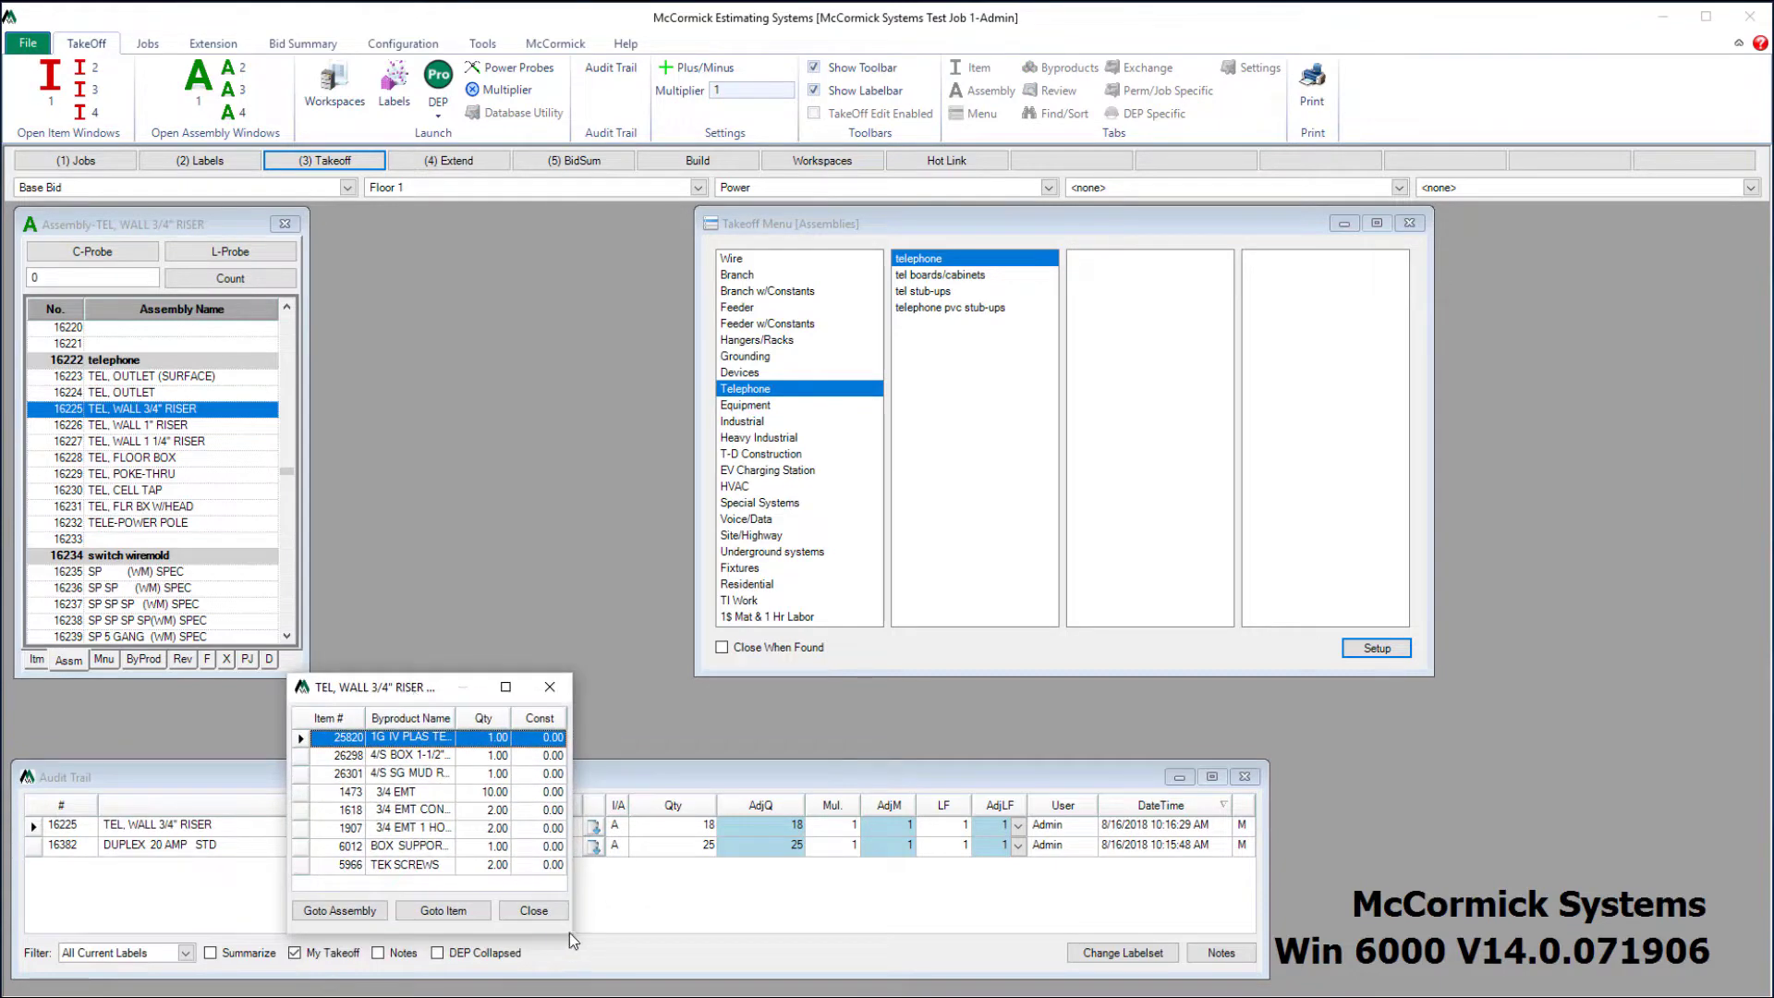
{"action": "left_click_drag", "start_coordinate": [571, 932], "coordinate": [684, 936]}
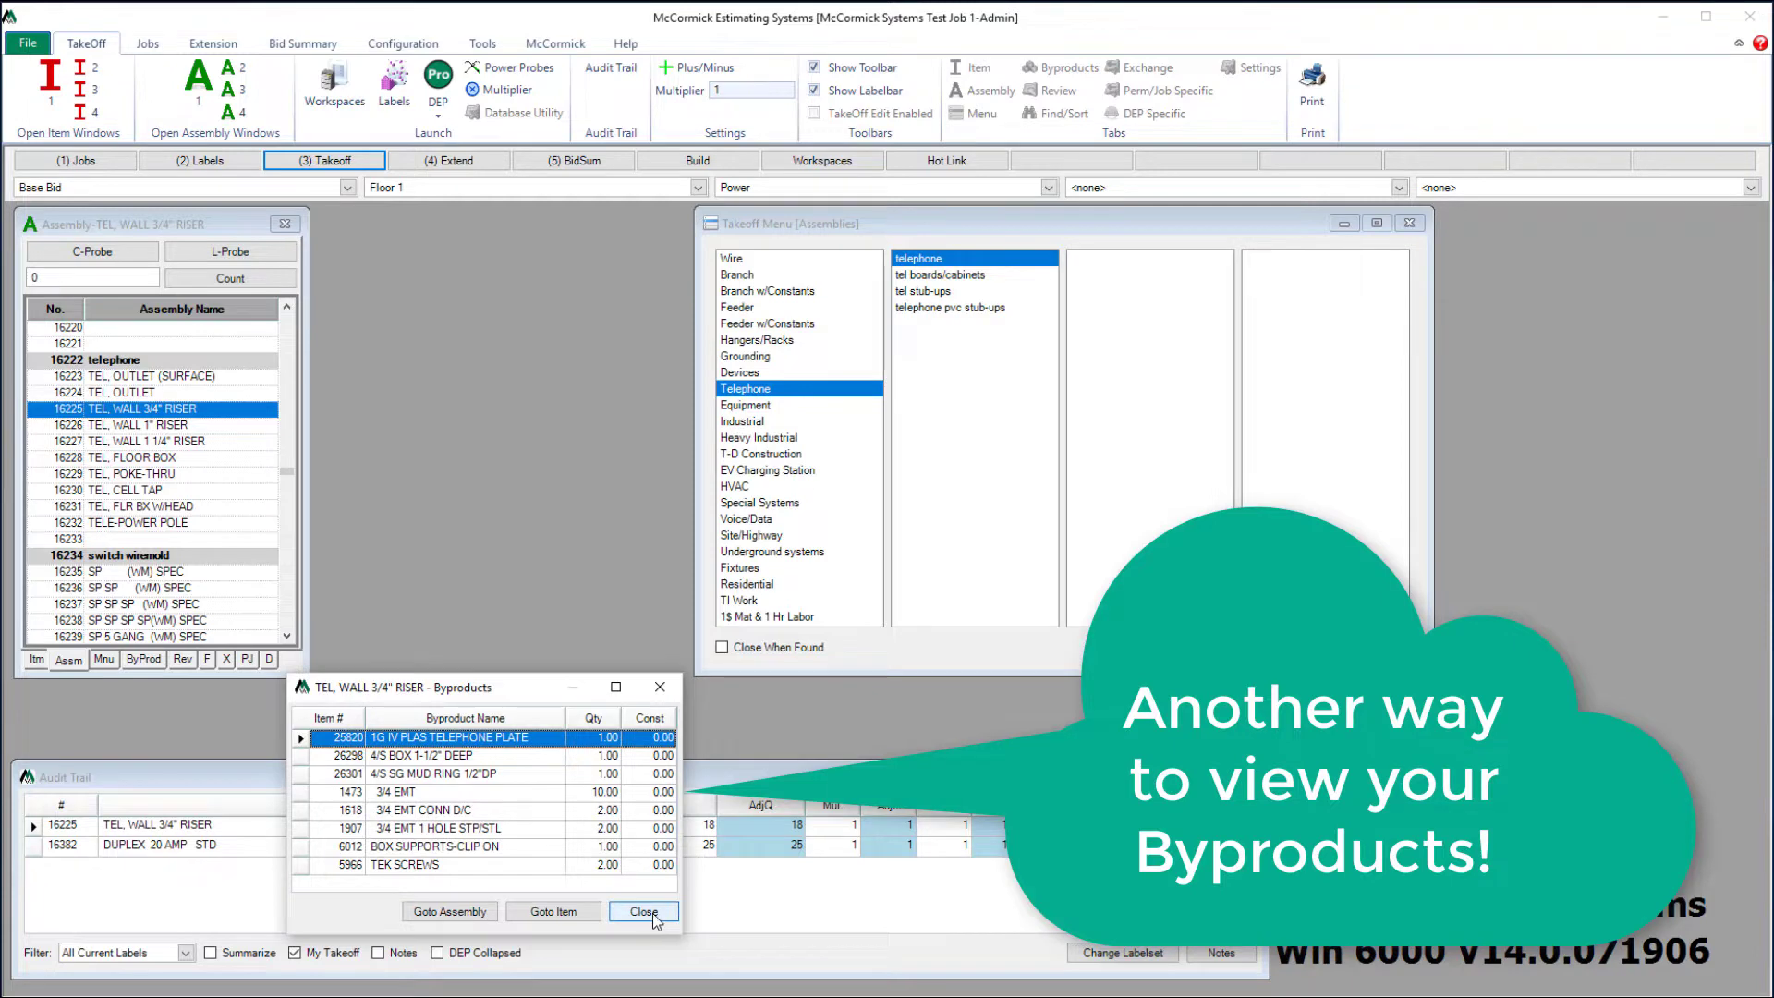
{"action": "left_click", "coordinate": [644, 912]}
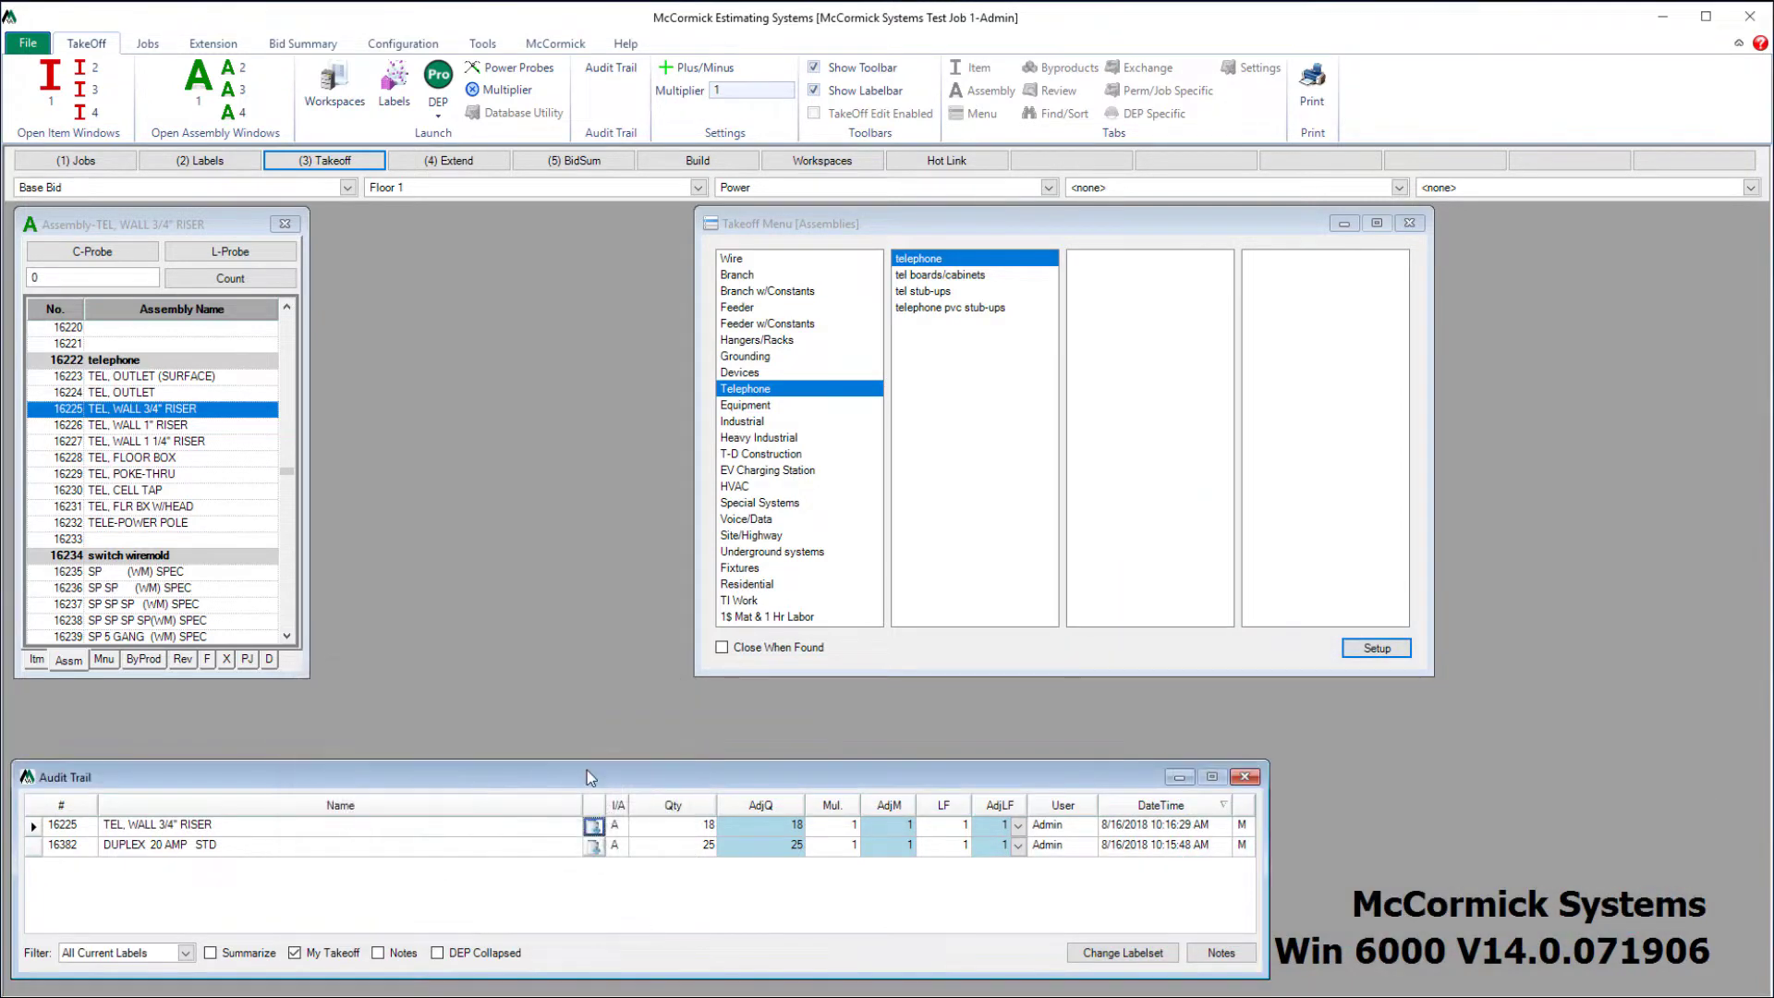
- Change the takeoff floor label to Floor 2 and close the Takeoff Menu
{"action": "left_click", "coordinate": [699, 187]}
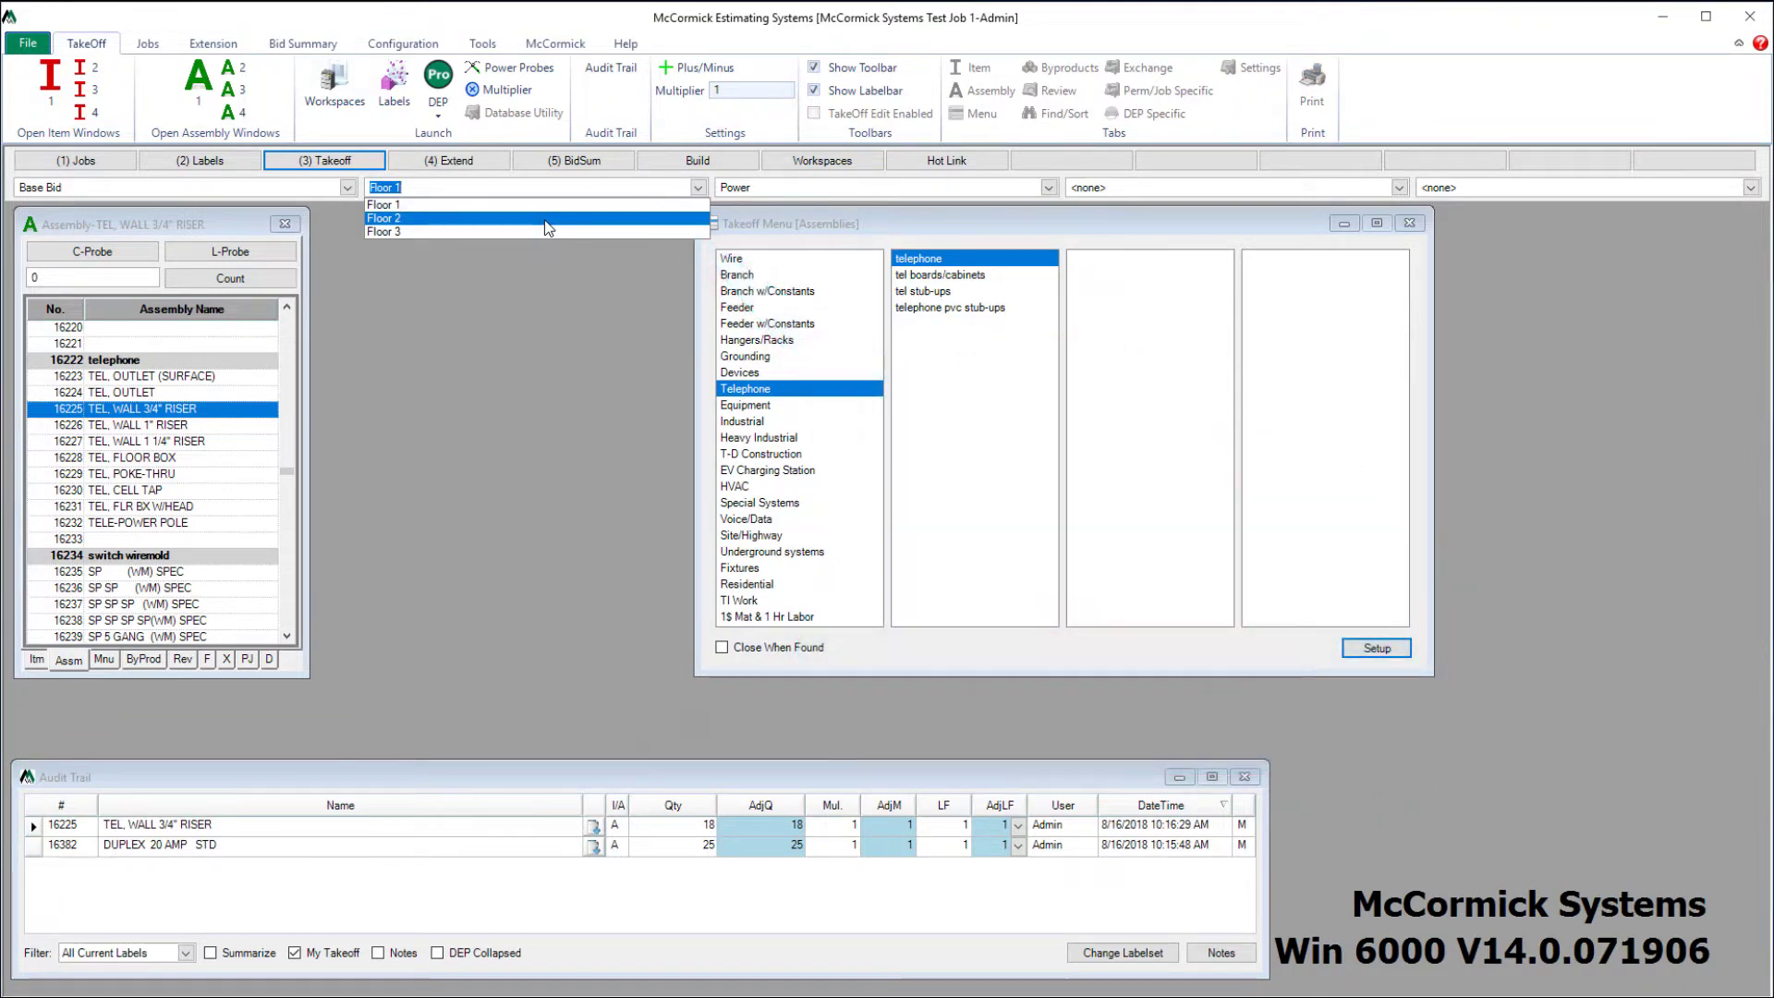
{"action": "left_click", "coordinate": [545, 219]}
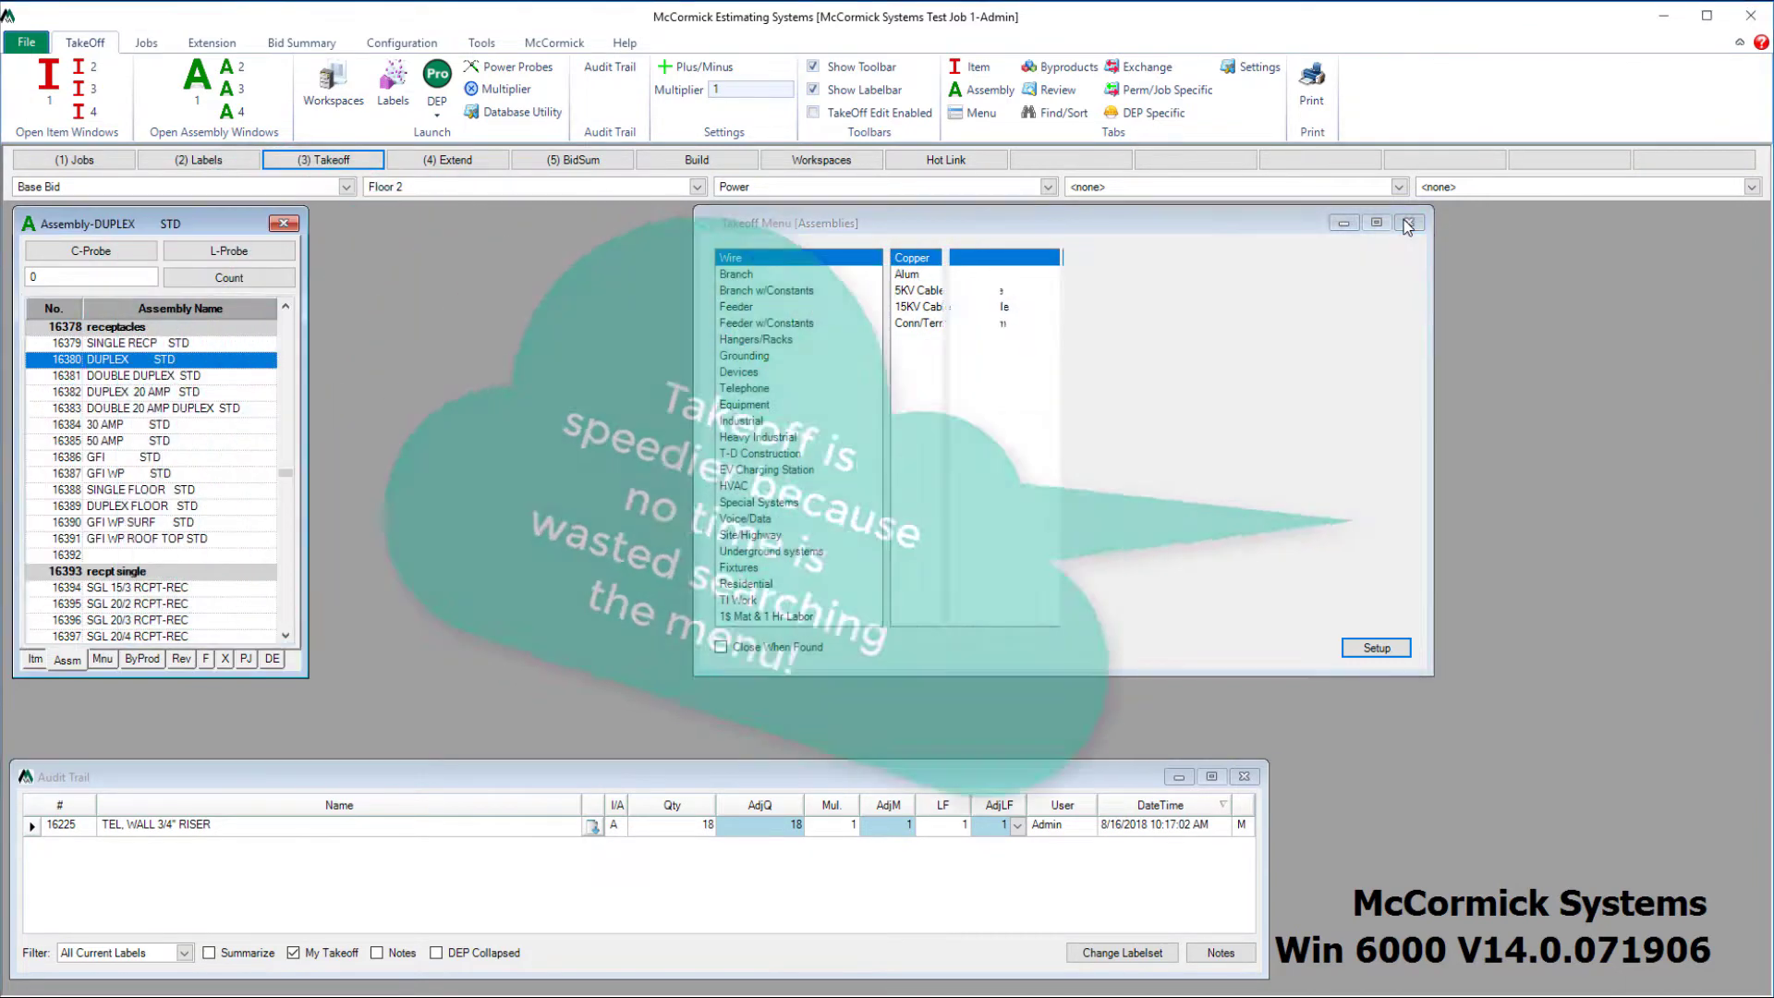
{"action": "left_click", "coordinate": [1400, 223]}
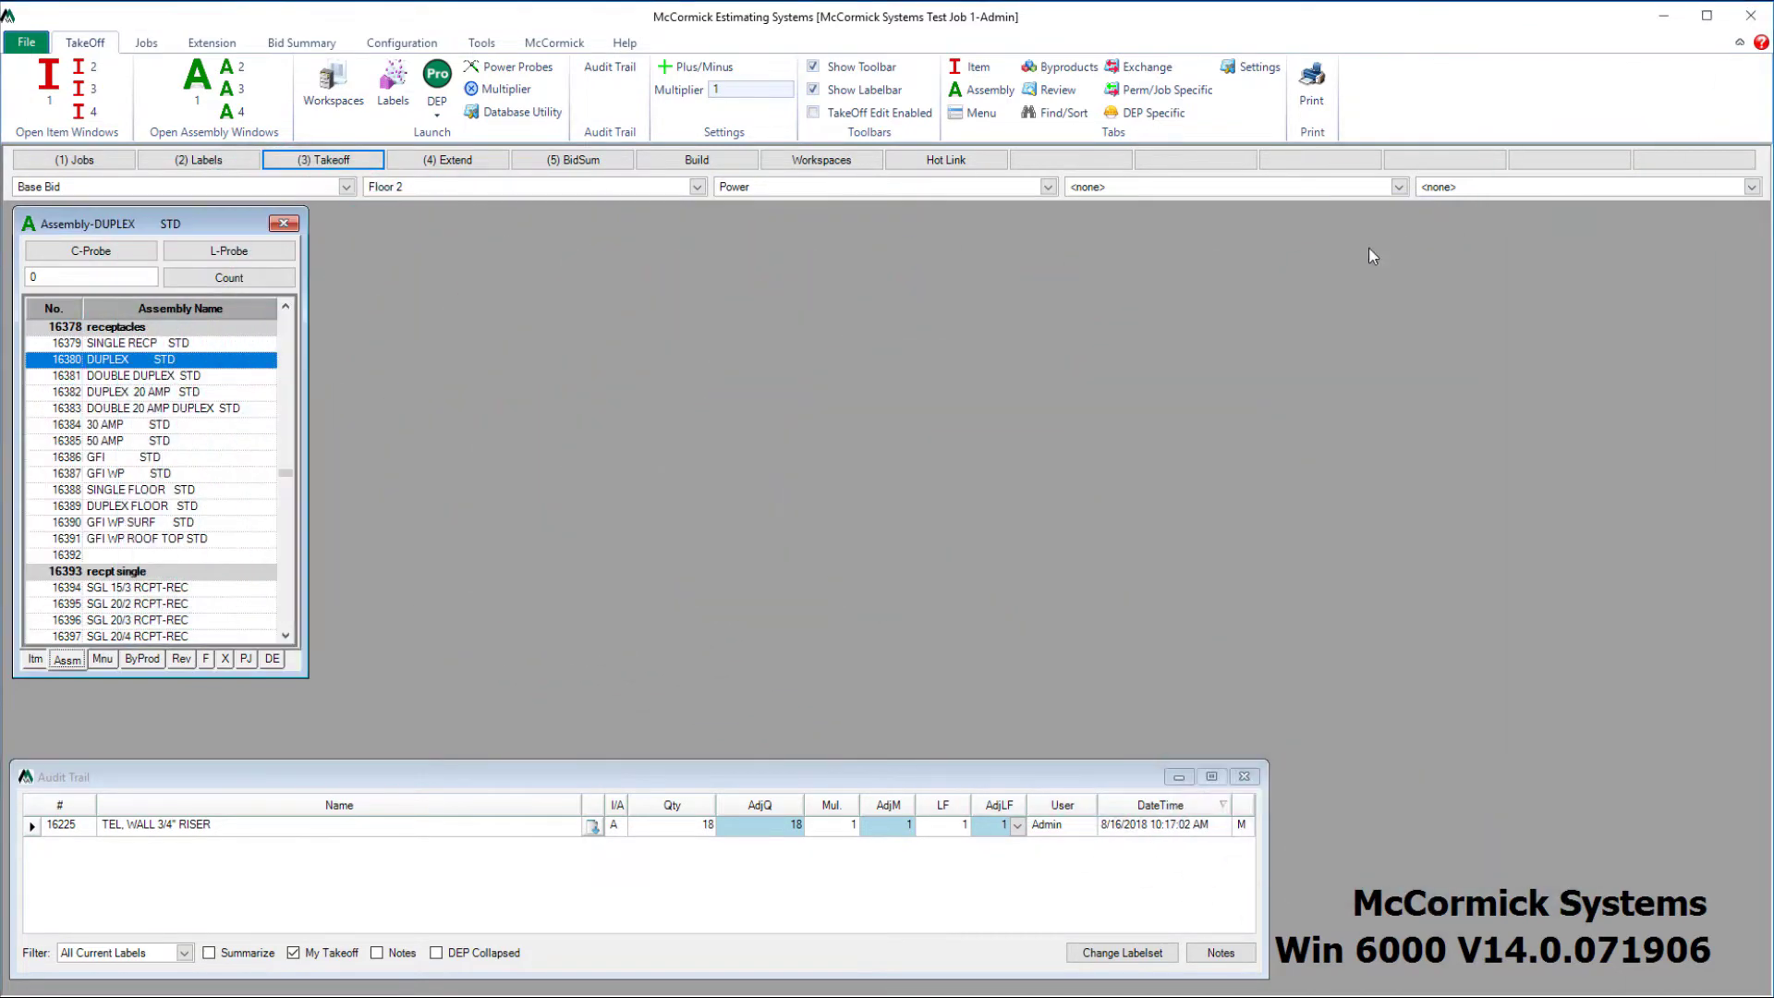
- Load the Devices and MC custom workspace from the saved workspaces list
{"action": "left_click", "coordinate": [871, 164]}
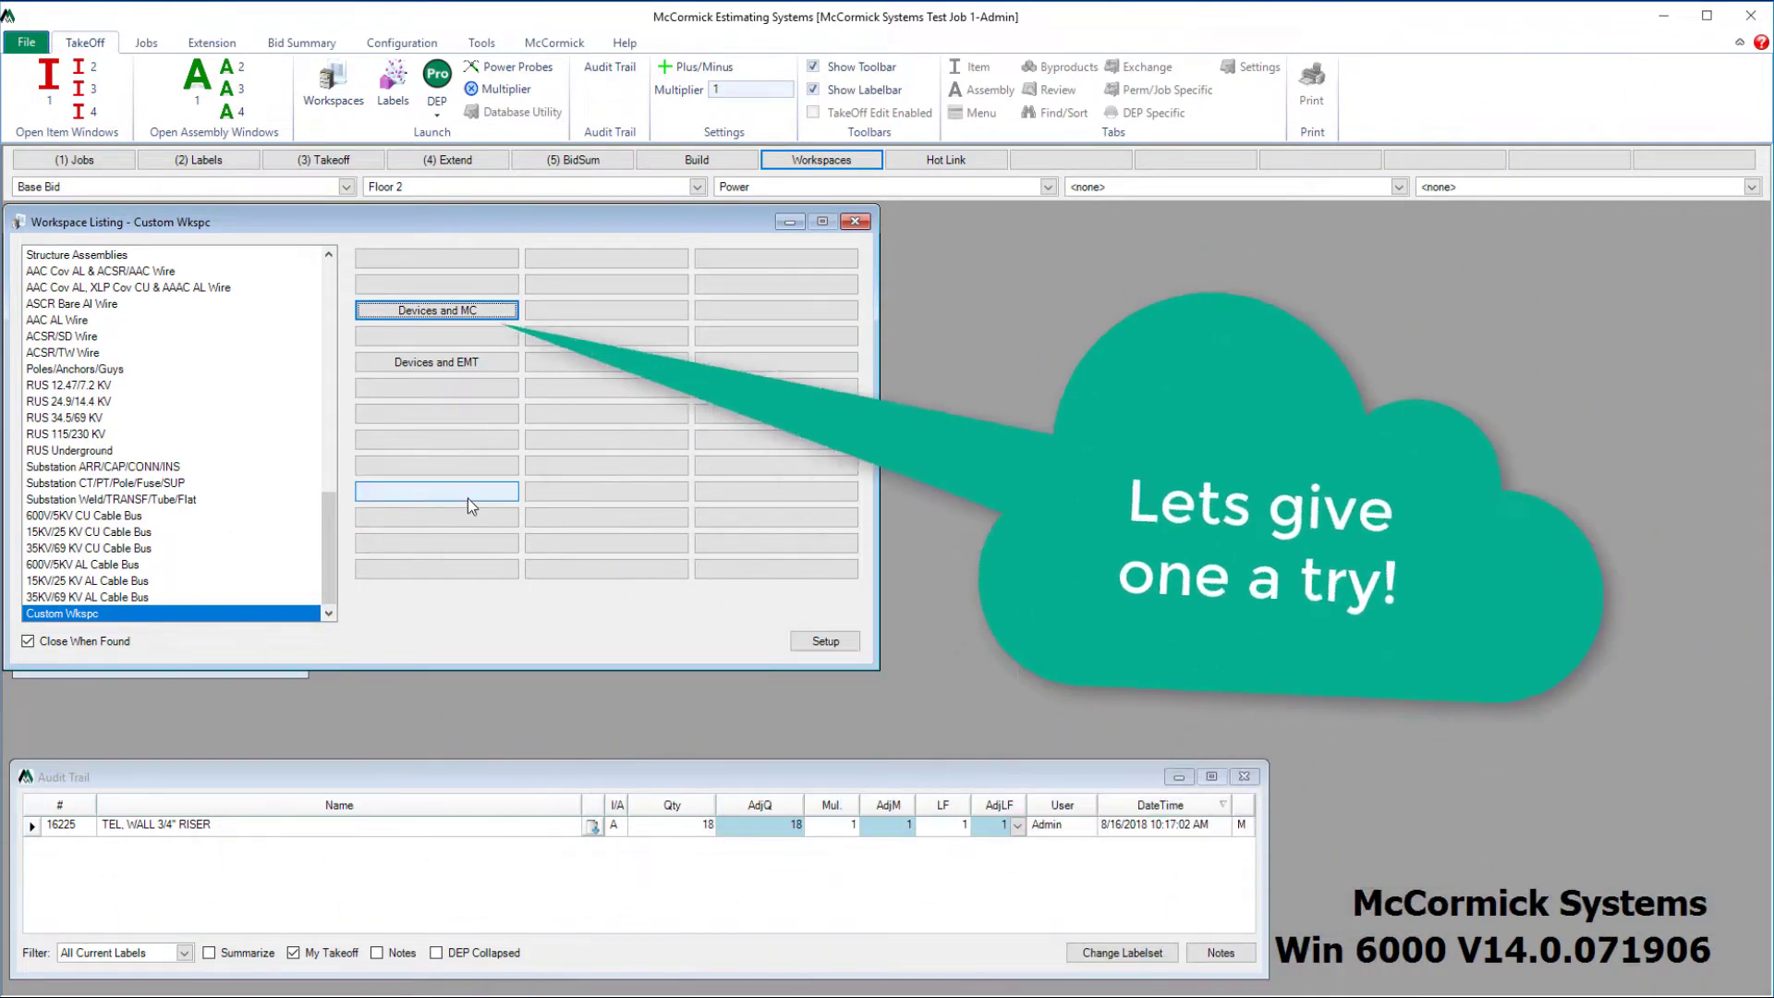
{"action": "left_click", "coordinate": [493, 314]}
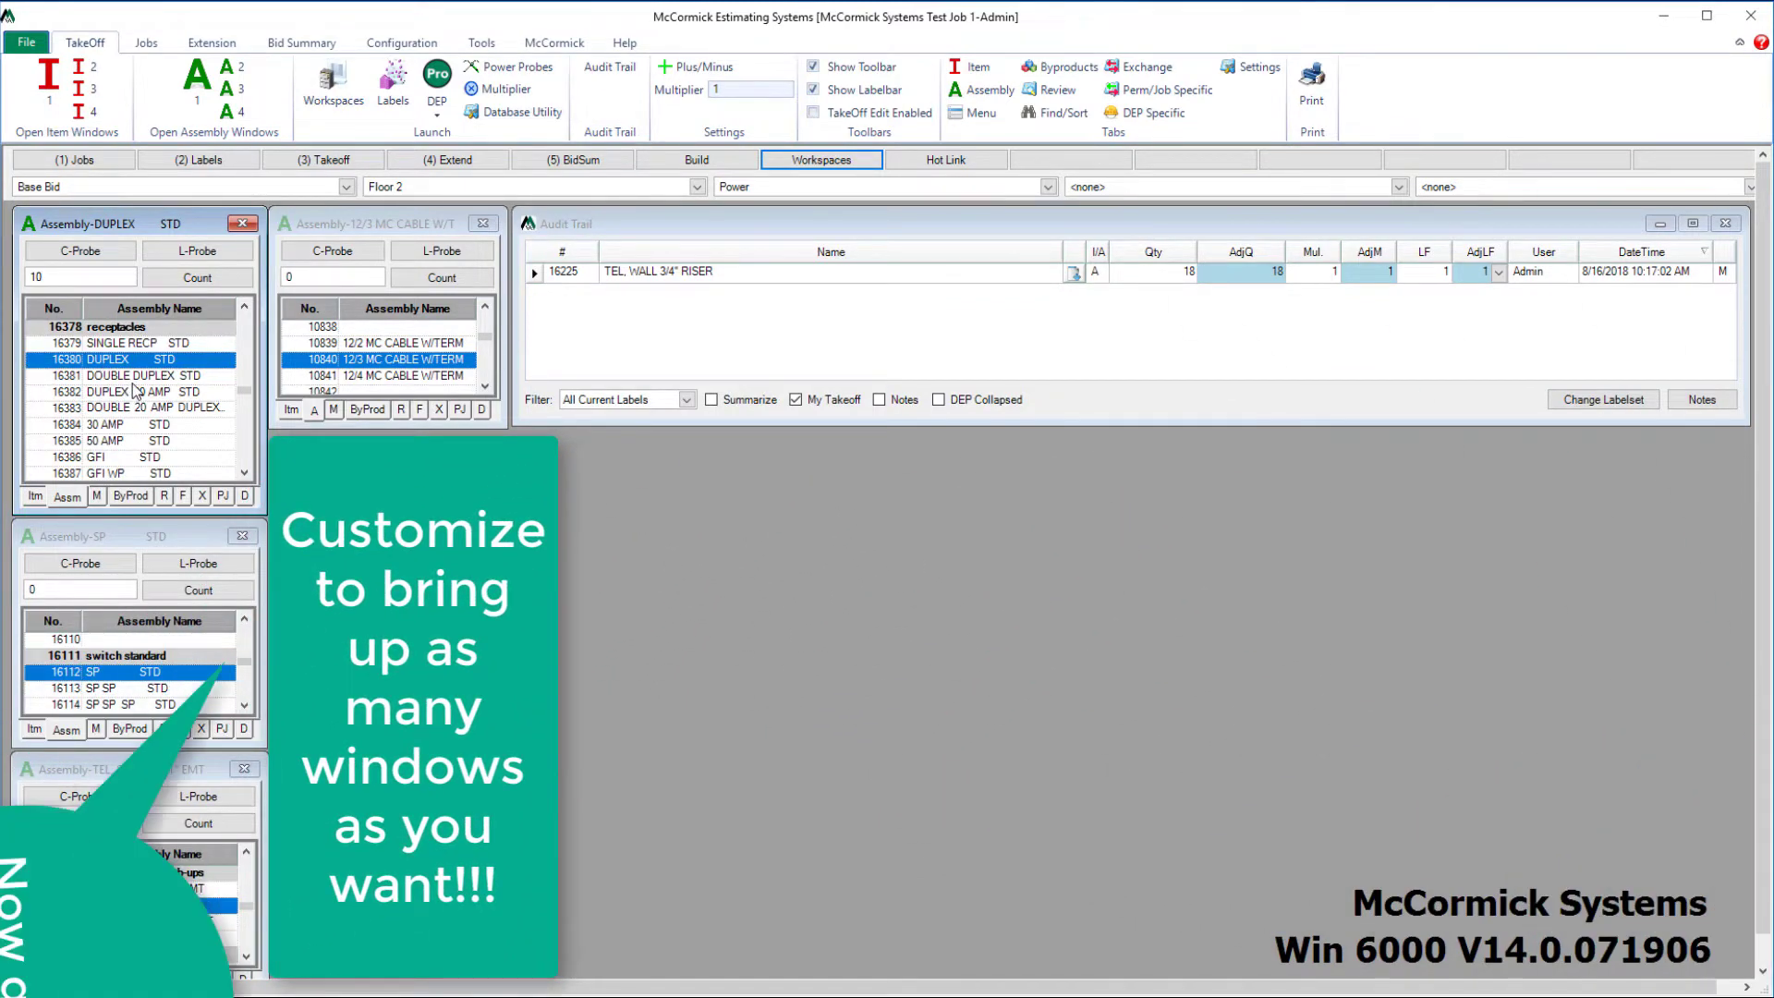
- Count 10 DUPLEX, 5 SP, 5 TEL STUB-UP 1" EMT and 600 of 12/3 MC cable
{"action": "key", "text": "Return"}
{"action": "left_click", "coordinate": [102, 672]}
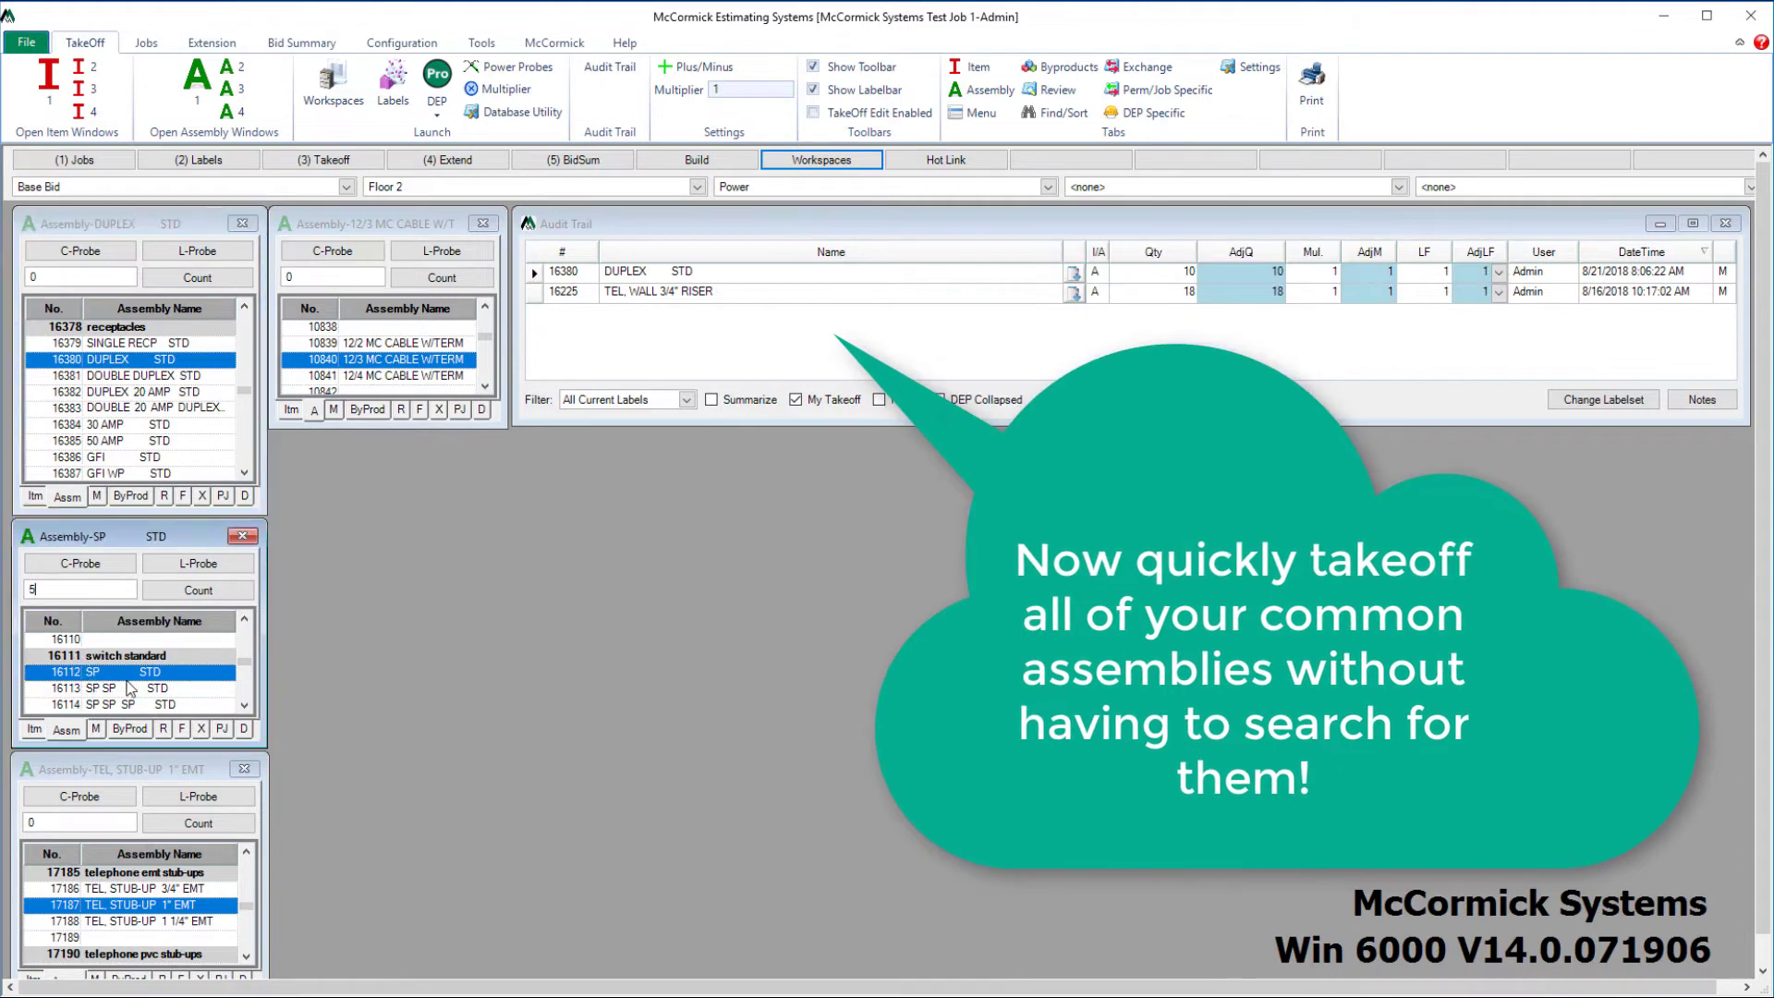
{"action": "key", "text": "Return"}
{"action": "left_click", "coordinate": [122, 911]}
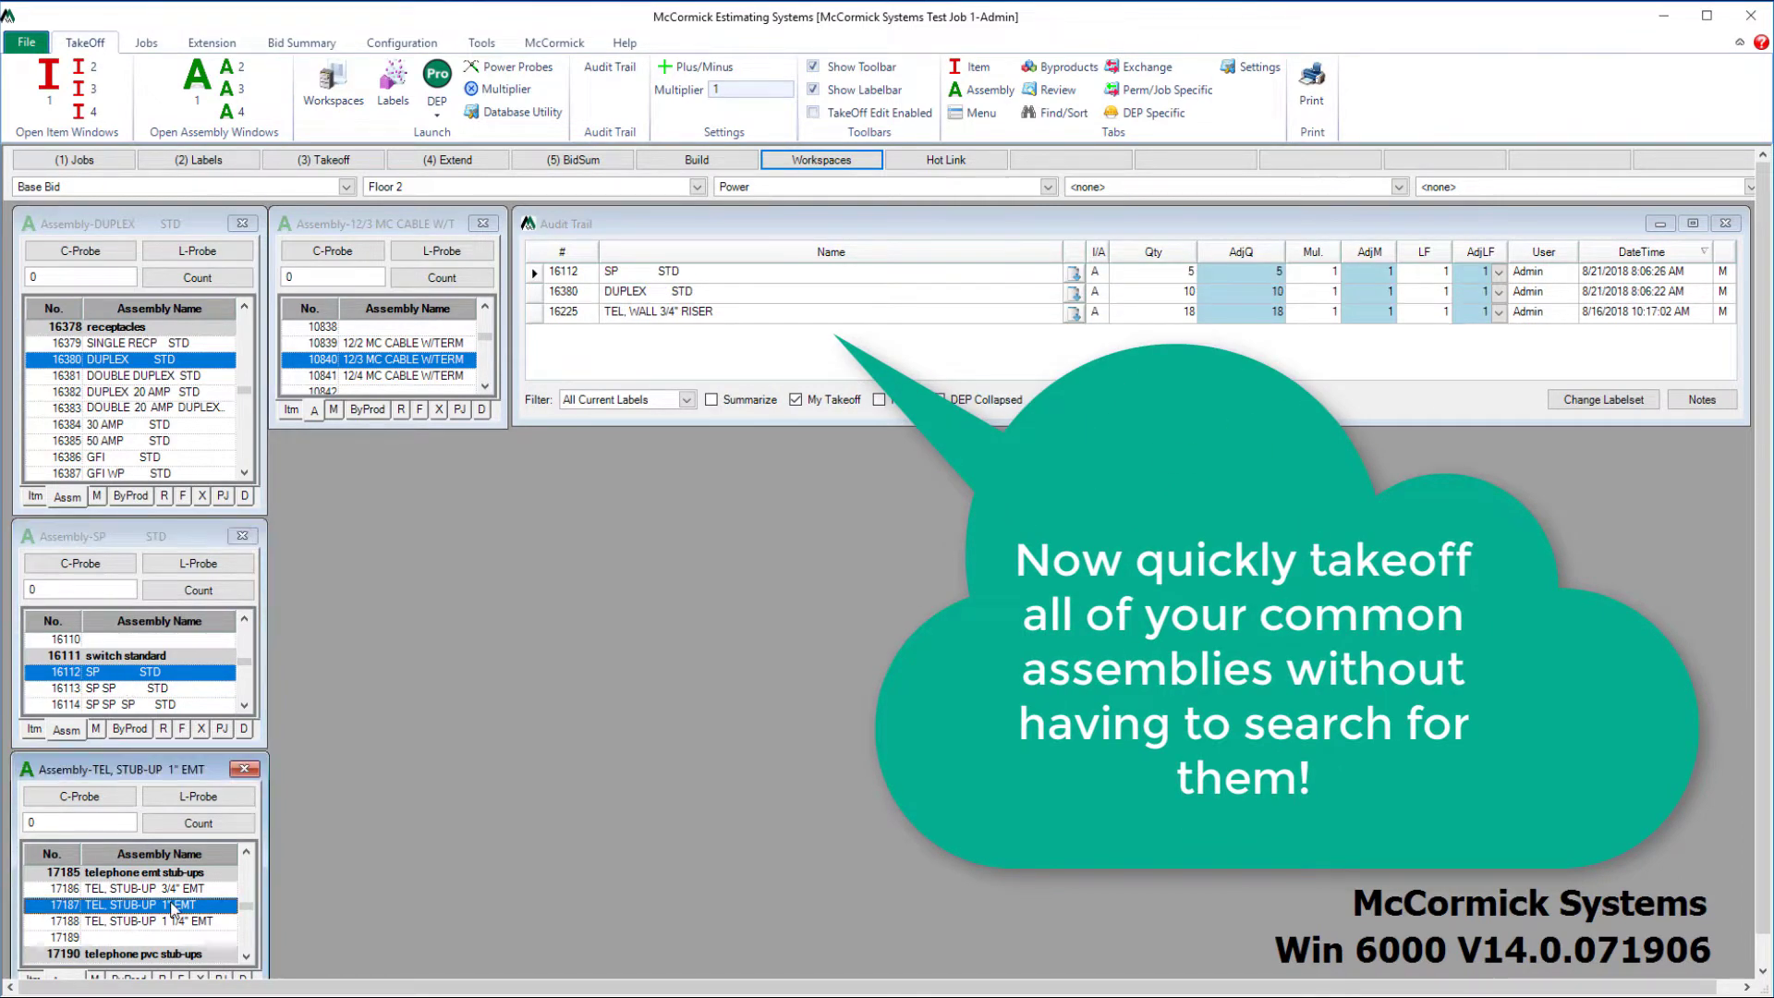
{"action": "key", "text": "Return"}
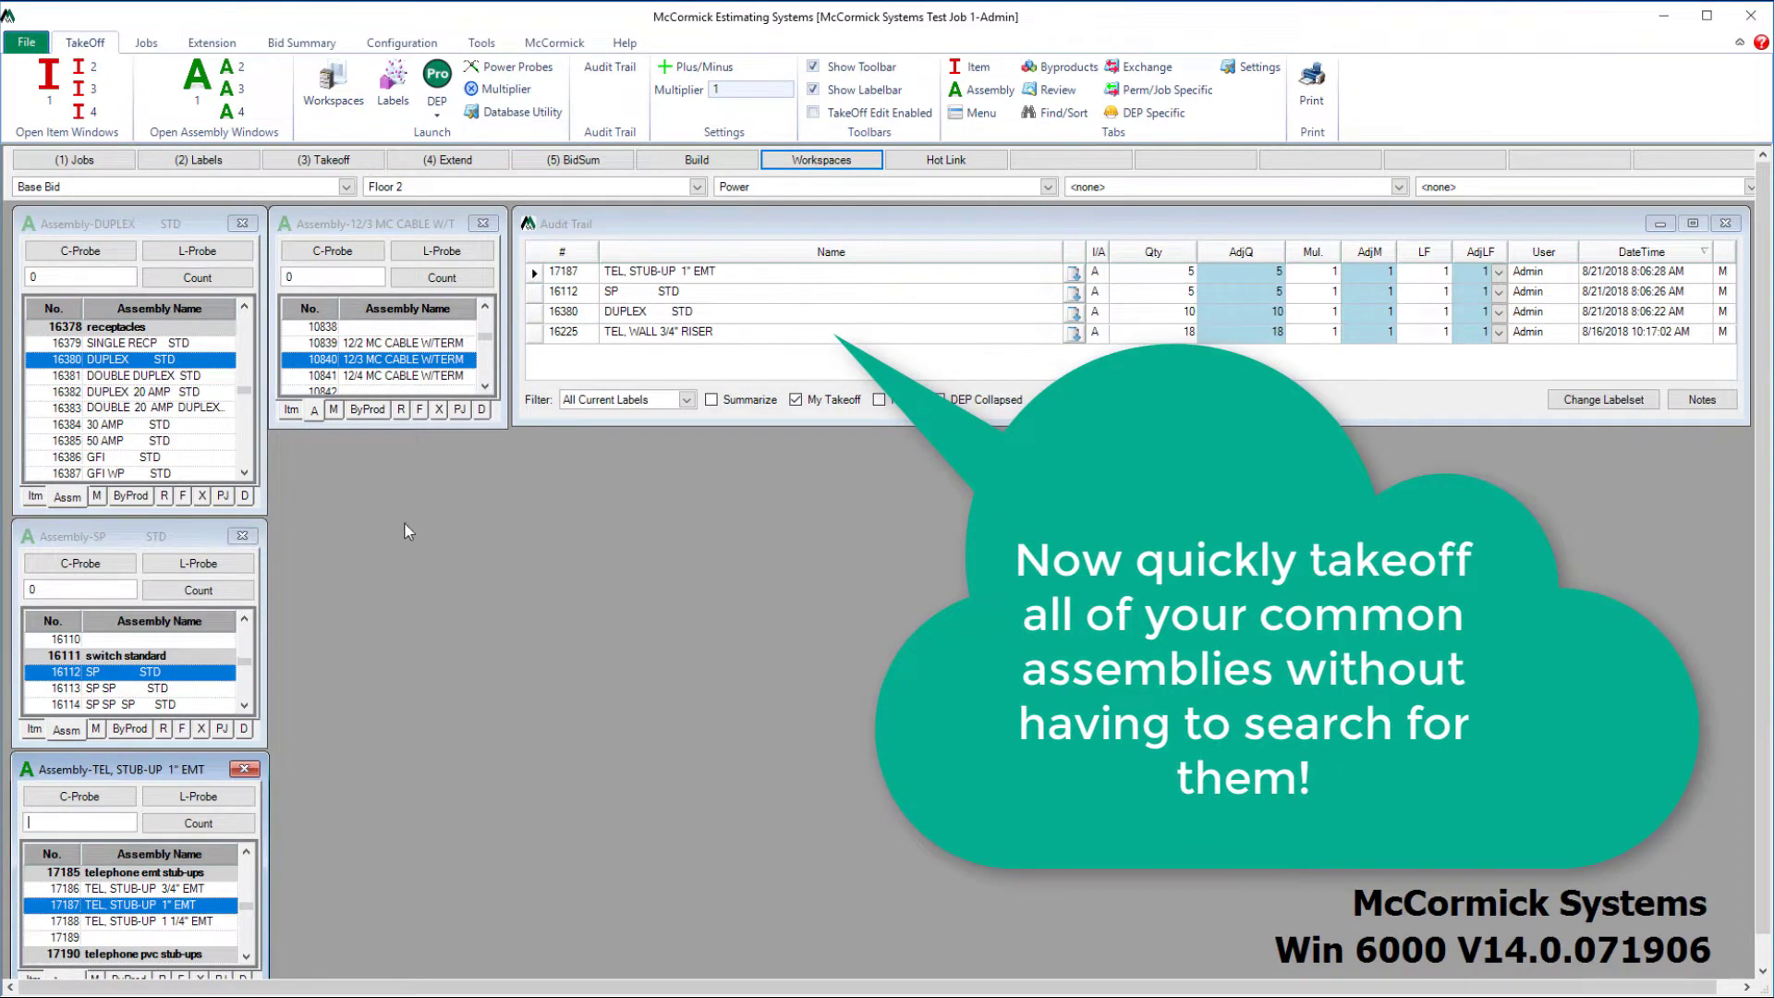
{"action": "left_click", "coordinate": [408, 363]}
{"action": "type", "text": "600"}
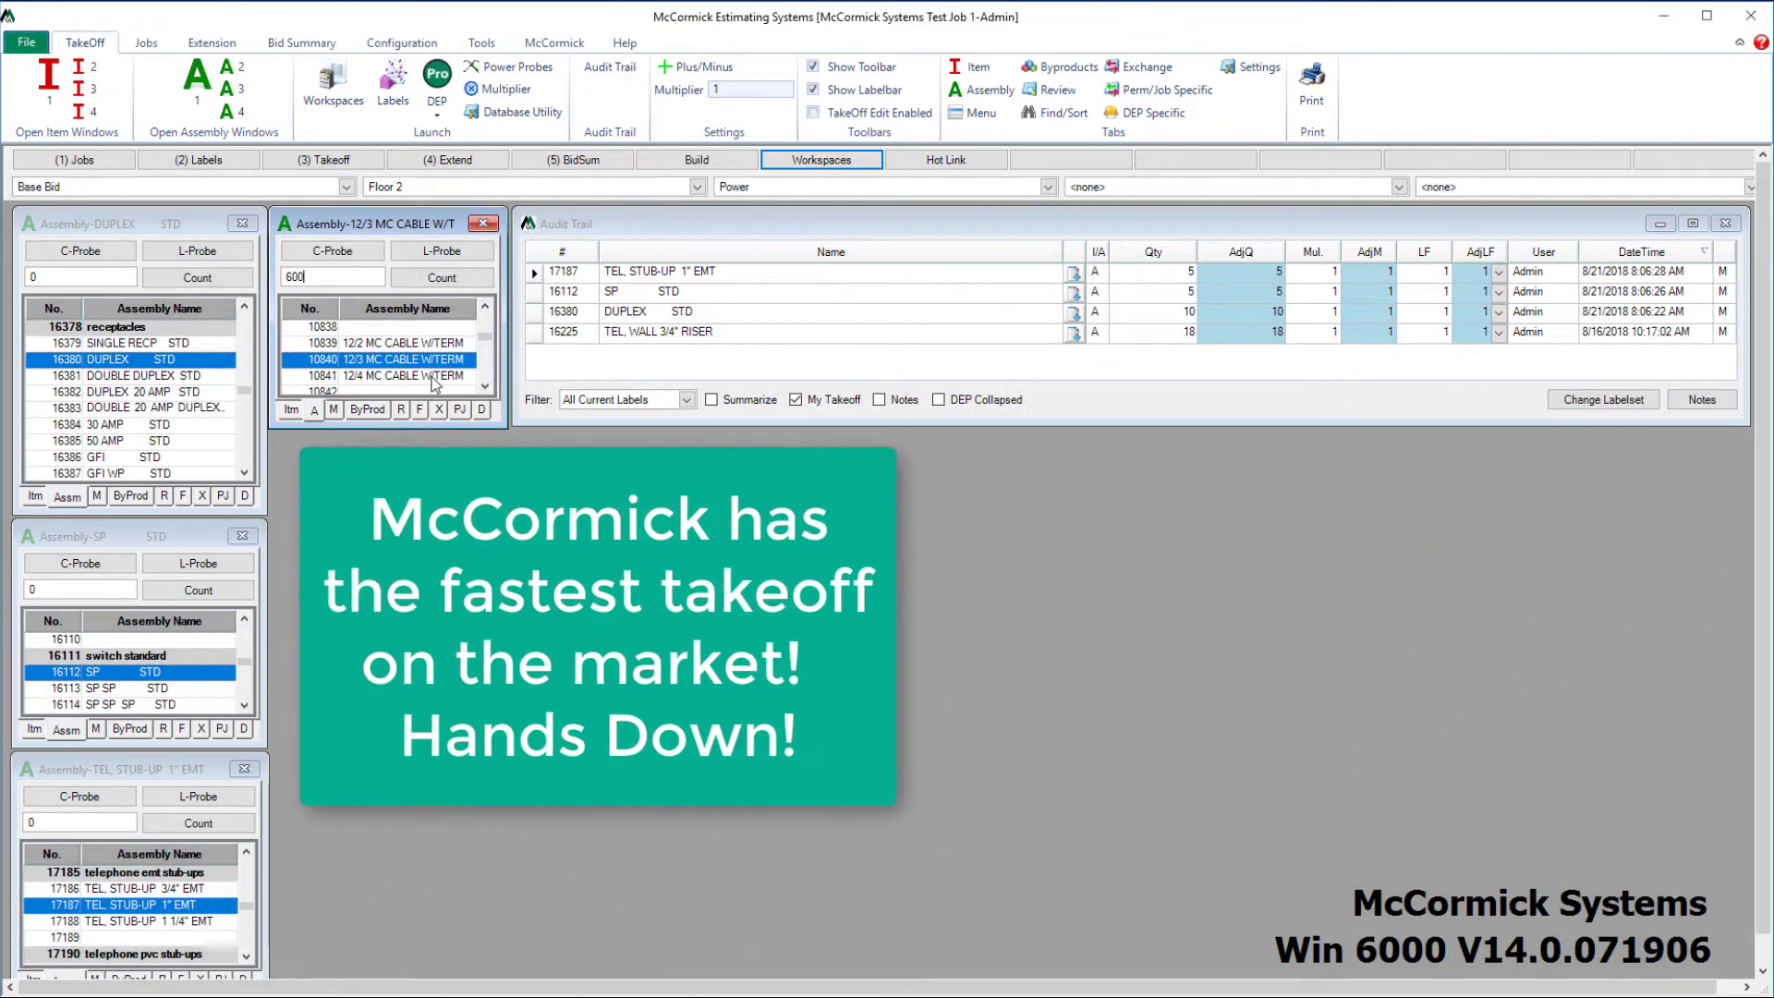
{"action": "key", "text": "Return"}
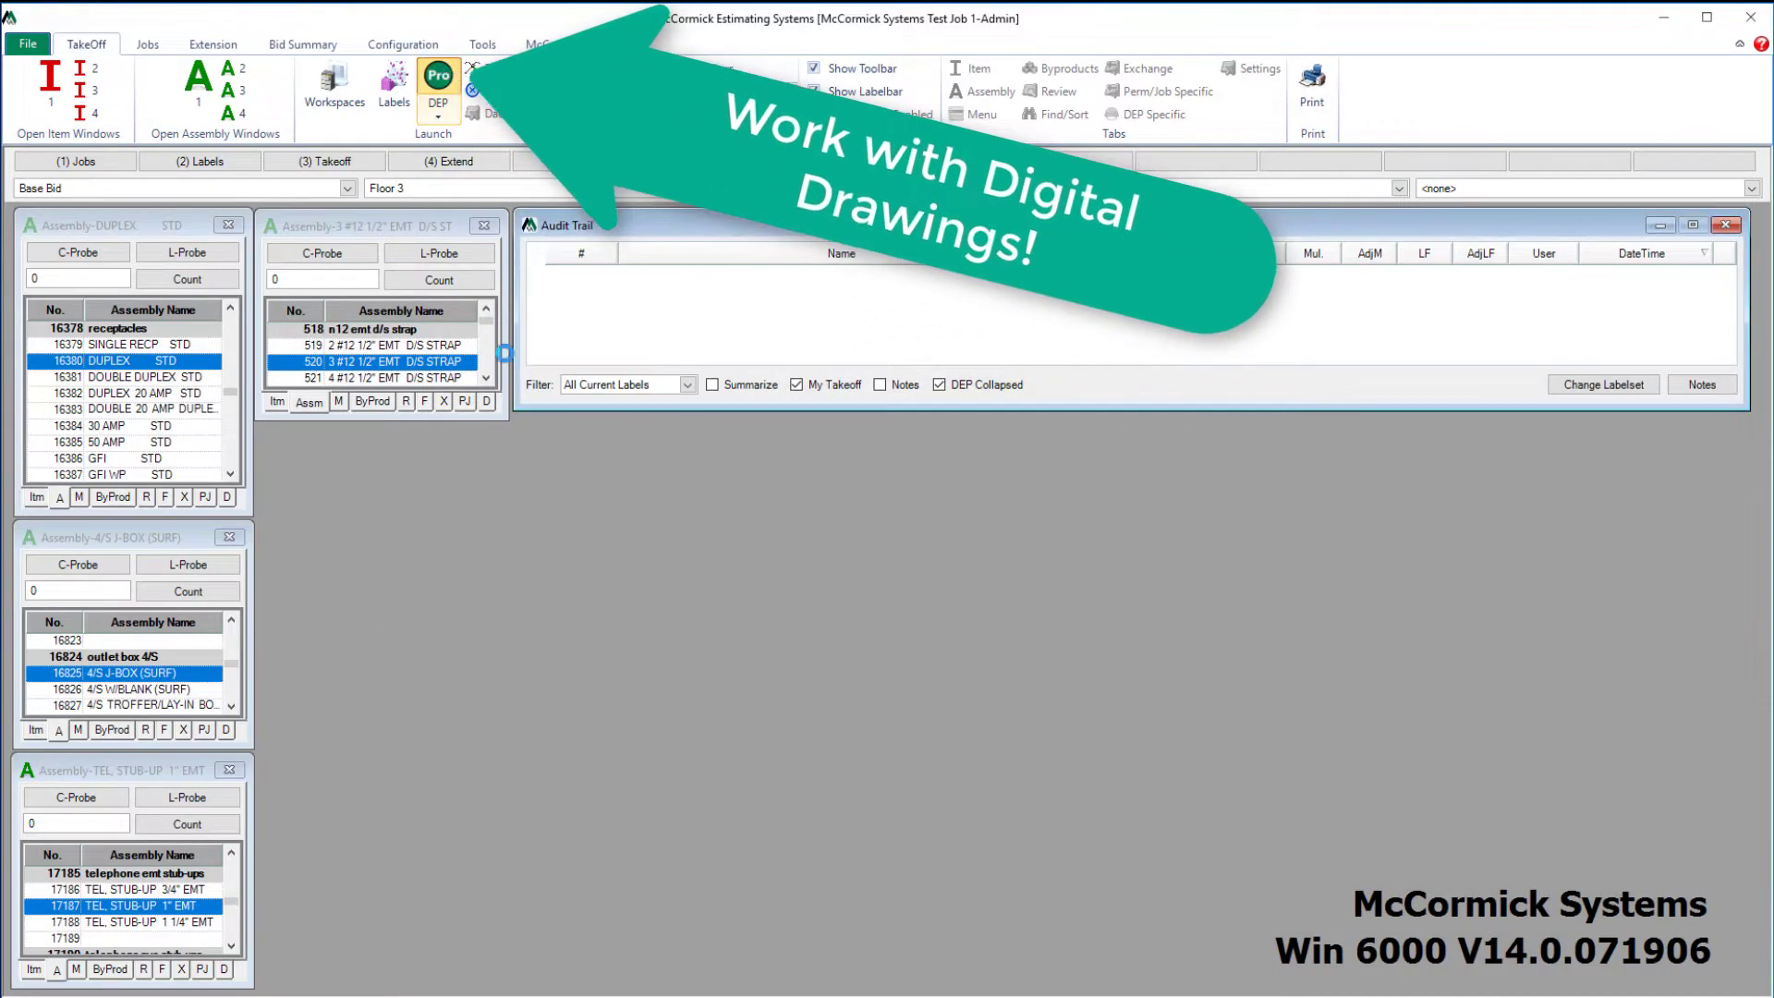
- Launch Design Estimating Pro and load the E-1 Power sheet at 1/8=1 scale, panning to show more rooms
{"action": "left_click", "coordinate": [451, 76]}
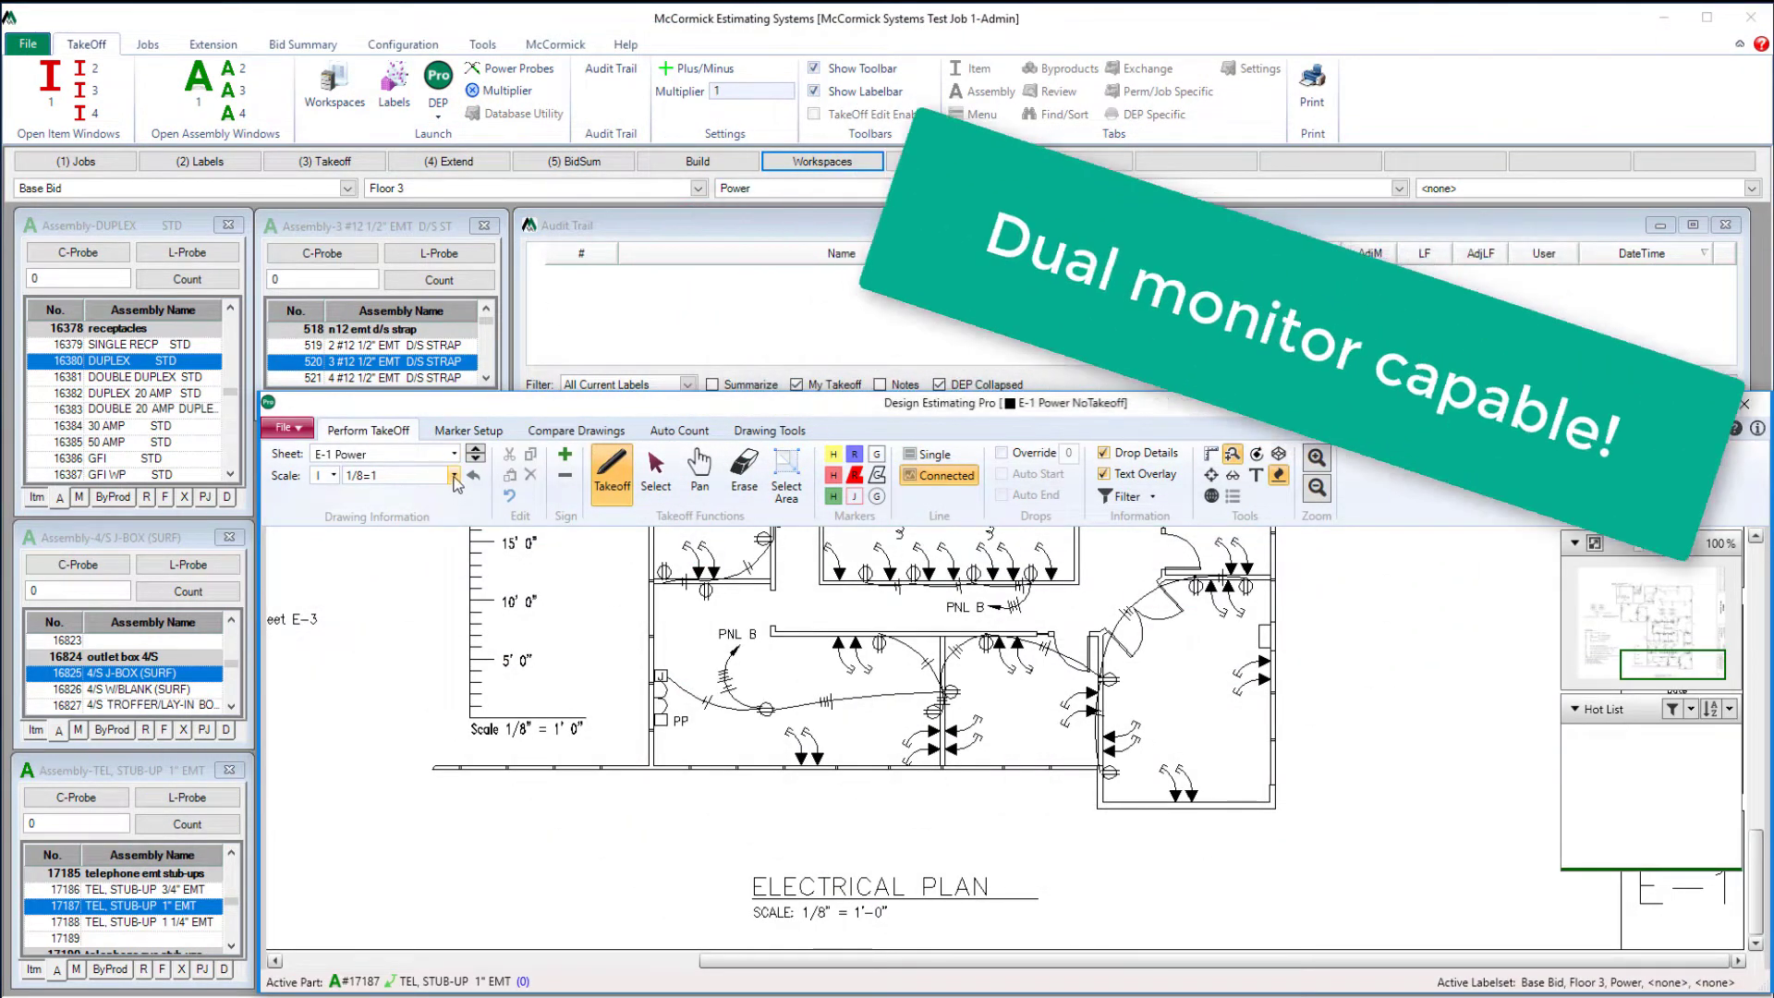
{"action": "left_click", "coordinate": [454, 453]}
{"action": "left_click", "coordinate": [522, 504]}
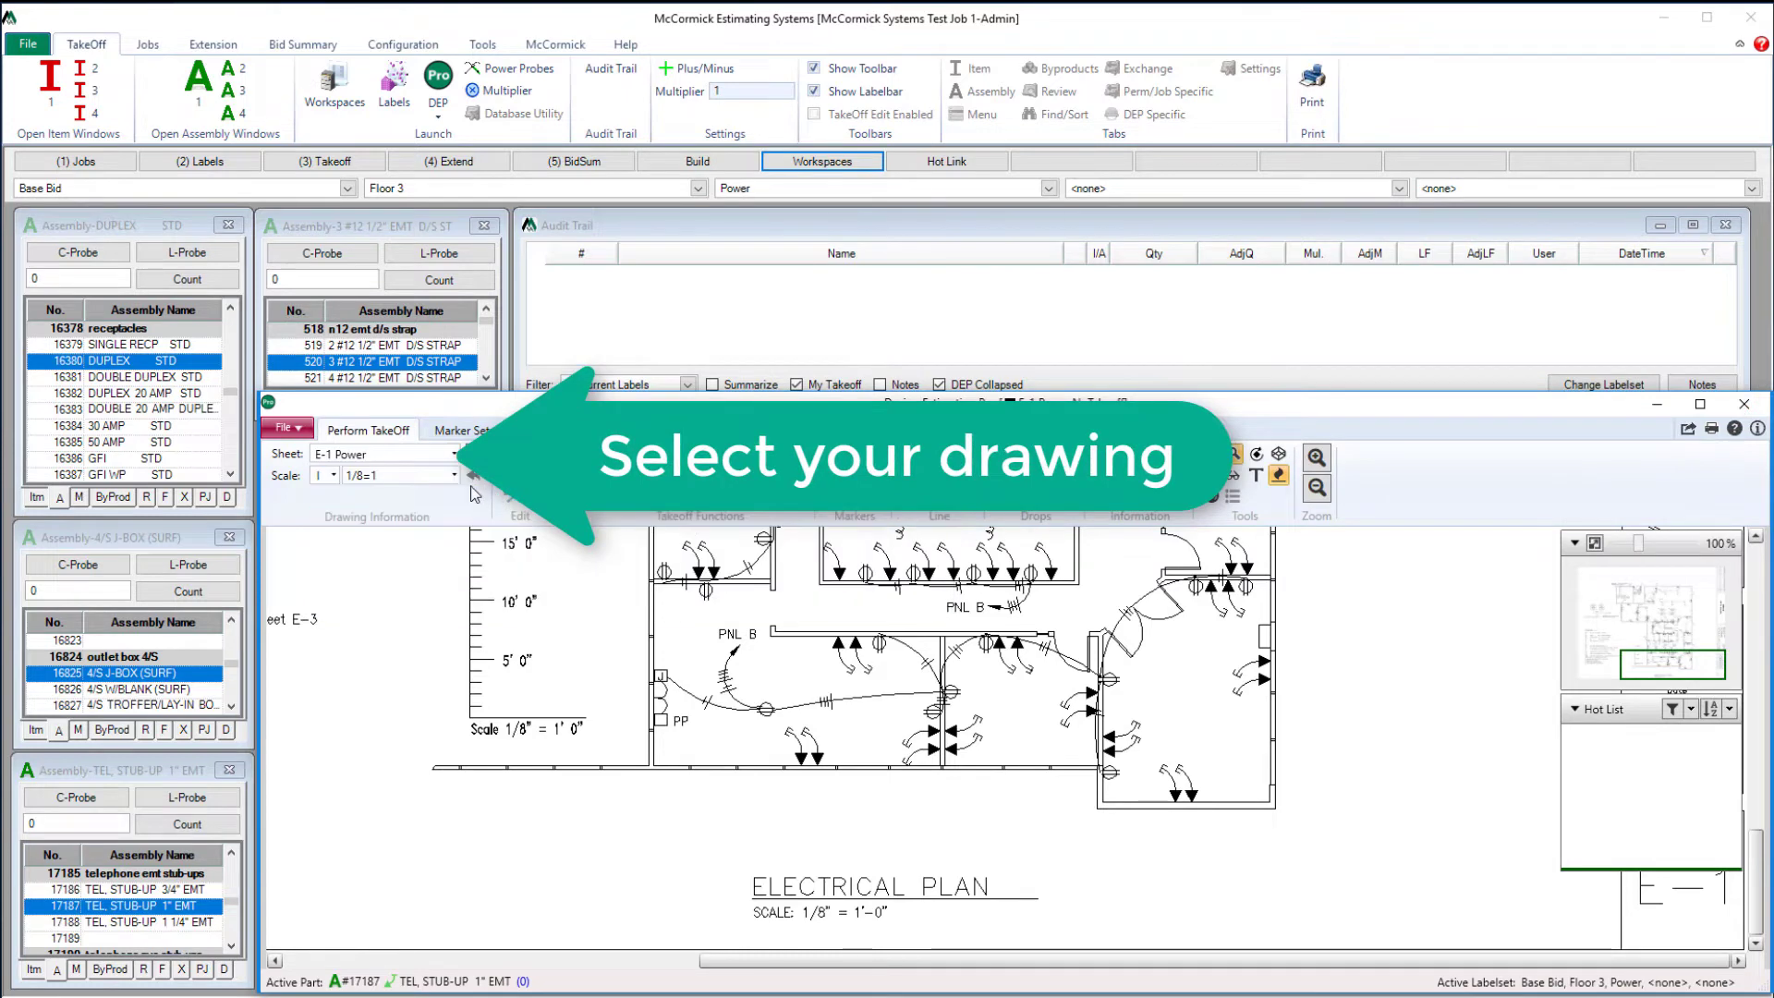
{"action": "left_click", "coordinate": [457, 477]}
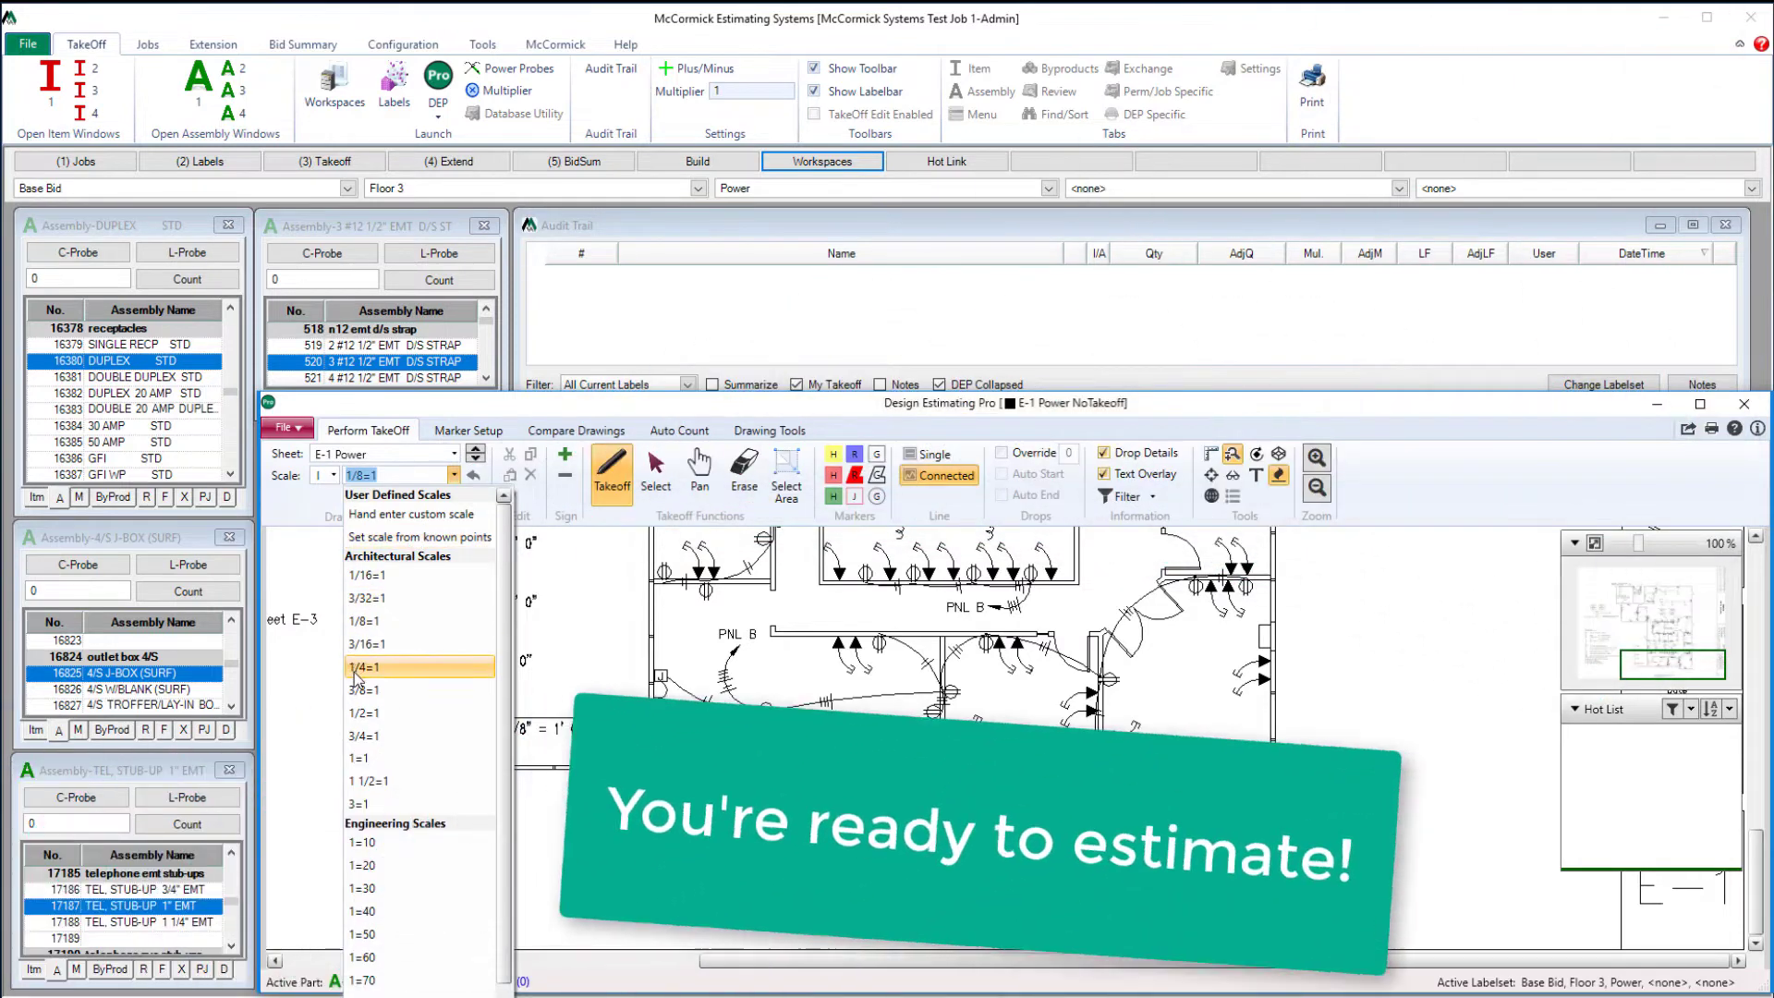
{"action": "left_click", "coordinate": [374, 621]}
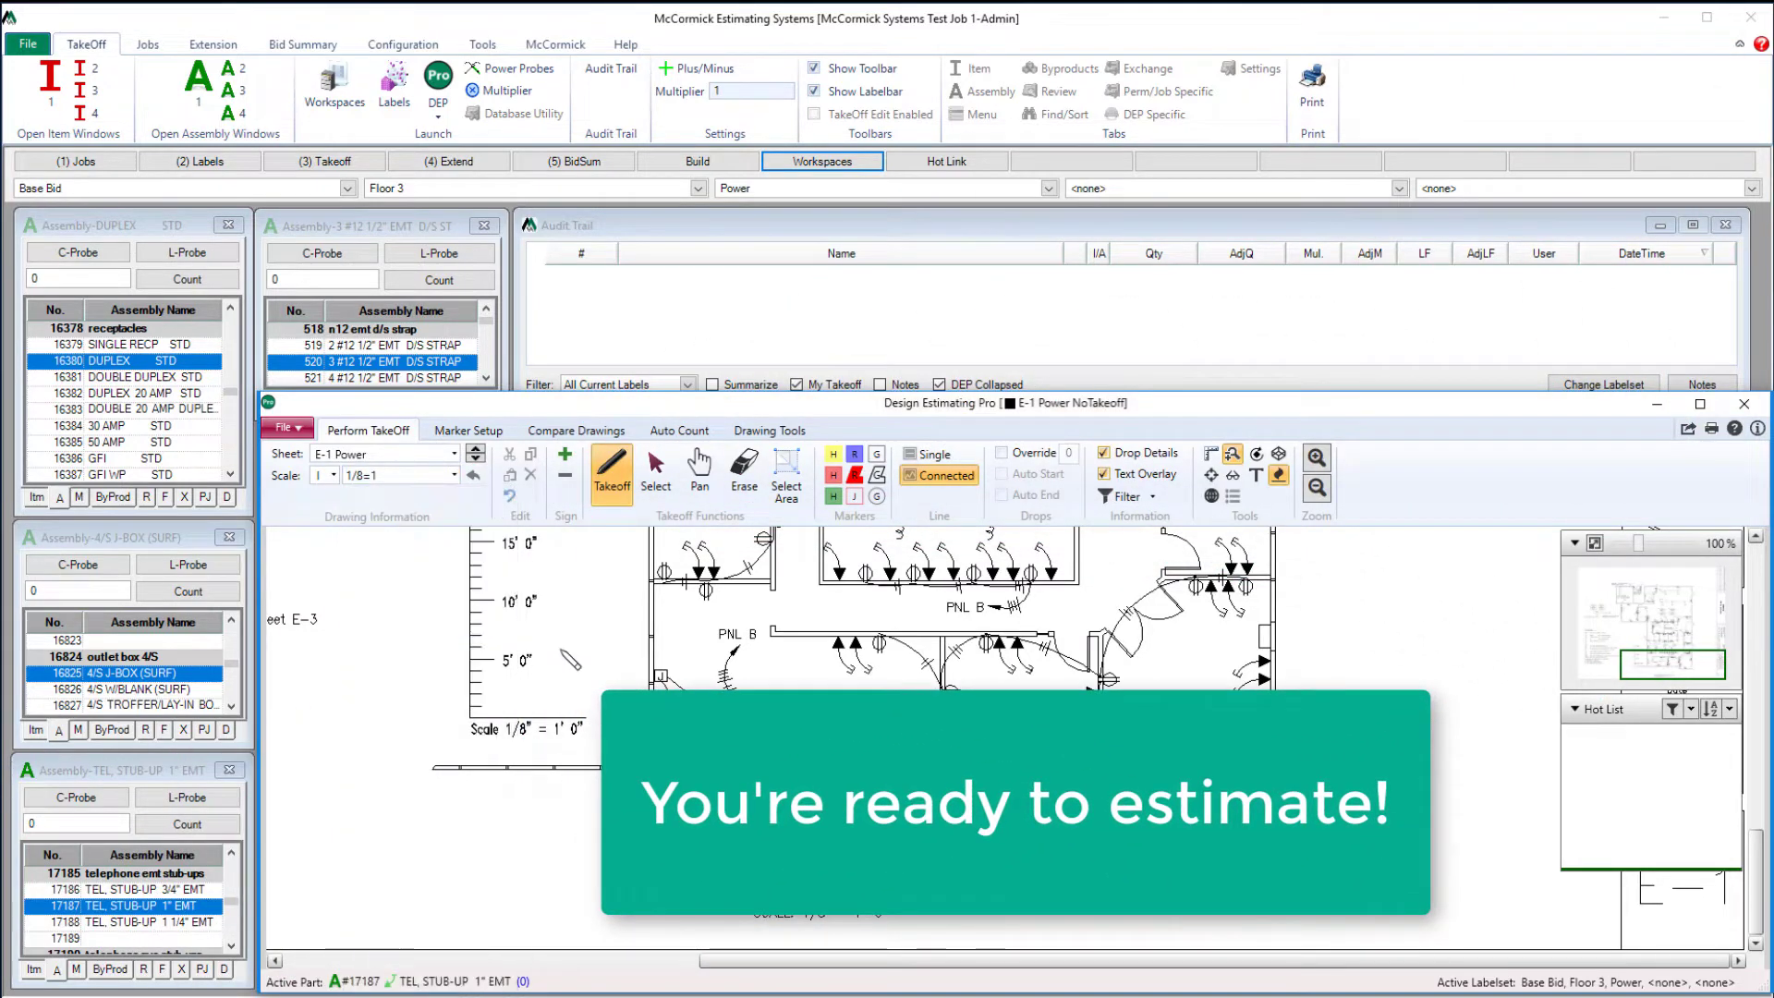
{"action": "scroll", "coordinate": [570, 660], "scroll_direction": "down", "scroll_amount": 4}
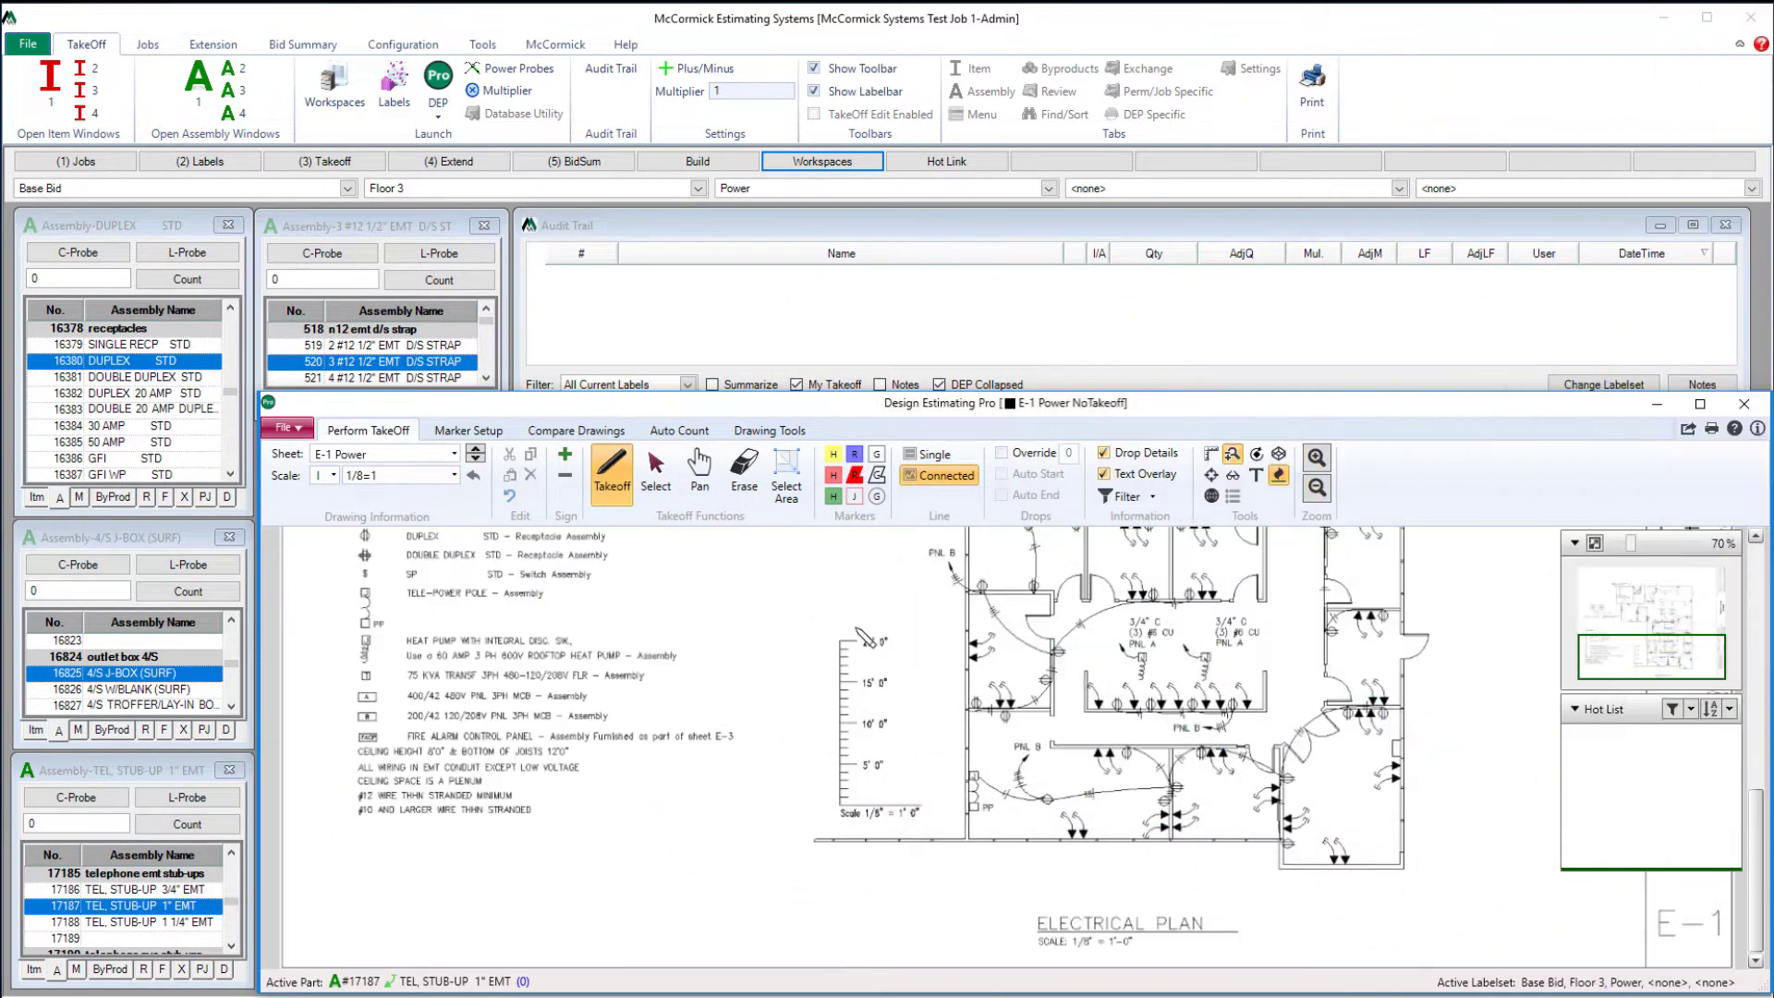
{"action": "scroll", "coordinate": [961, 649], "scroll_direction": "up", "scroll_amount": 2}
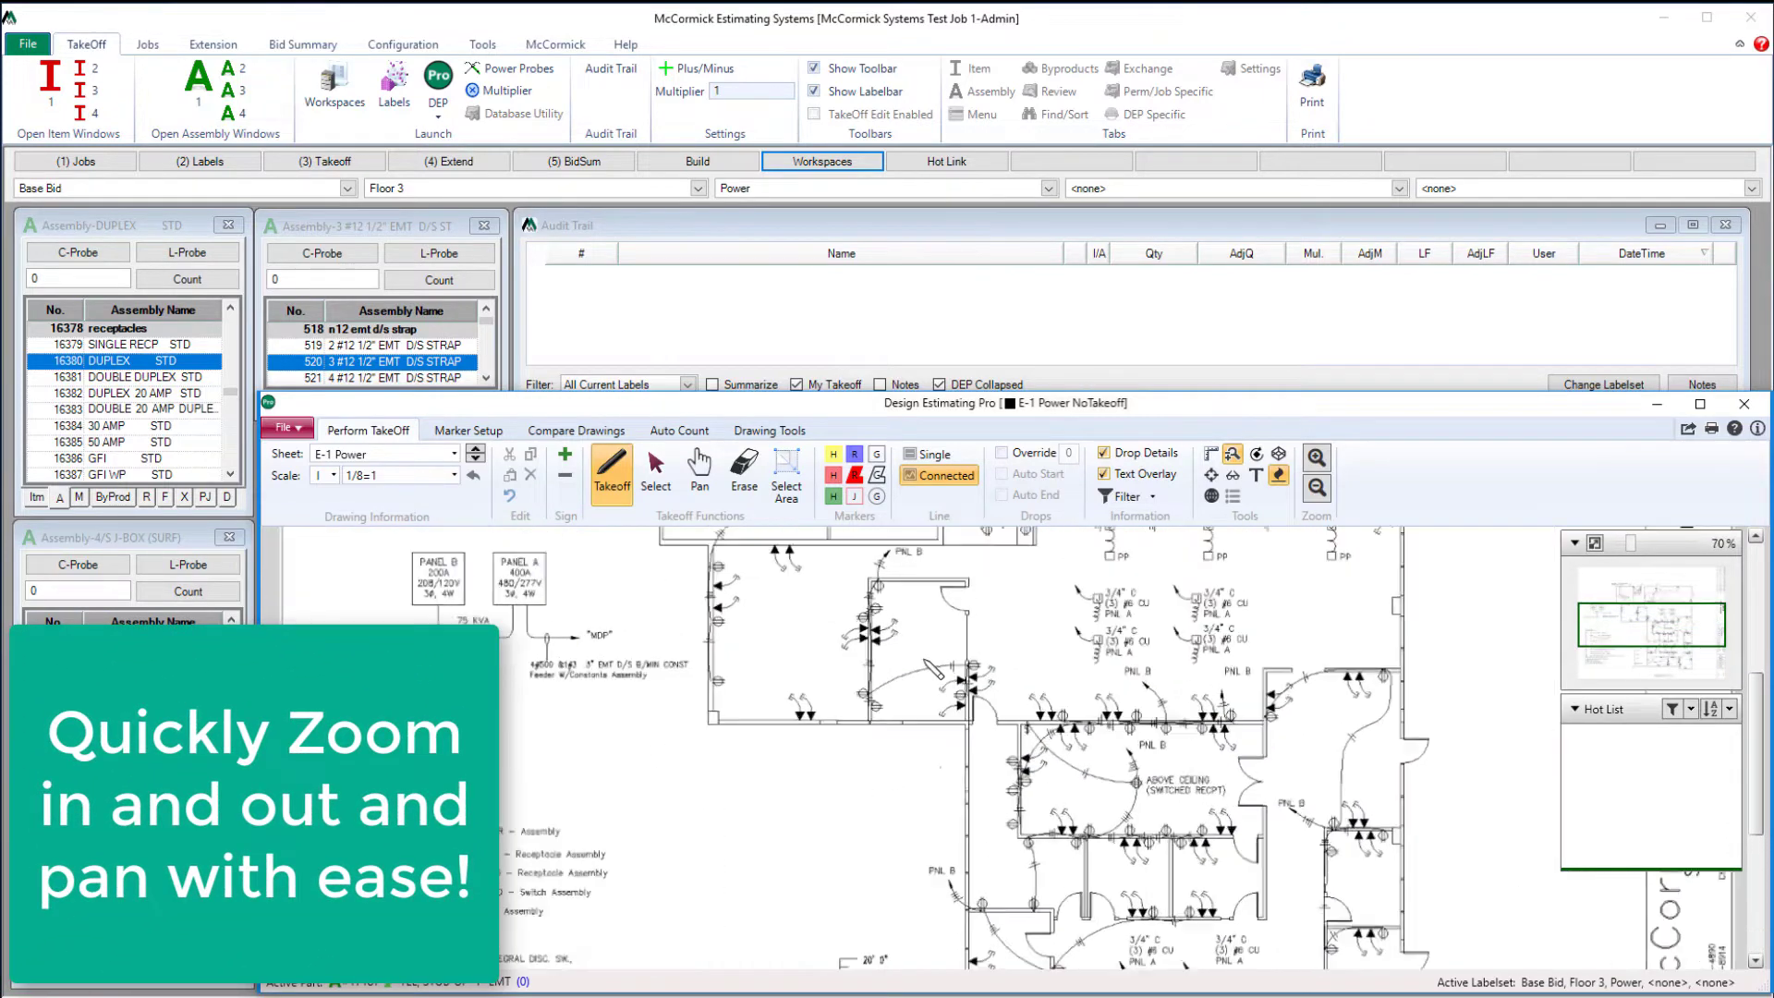
{"action": "scroll", "coordinate": [785, 775], "scroll_direction": "up", "scroll_amount": 3}
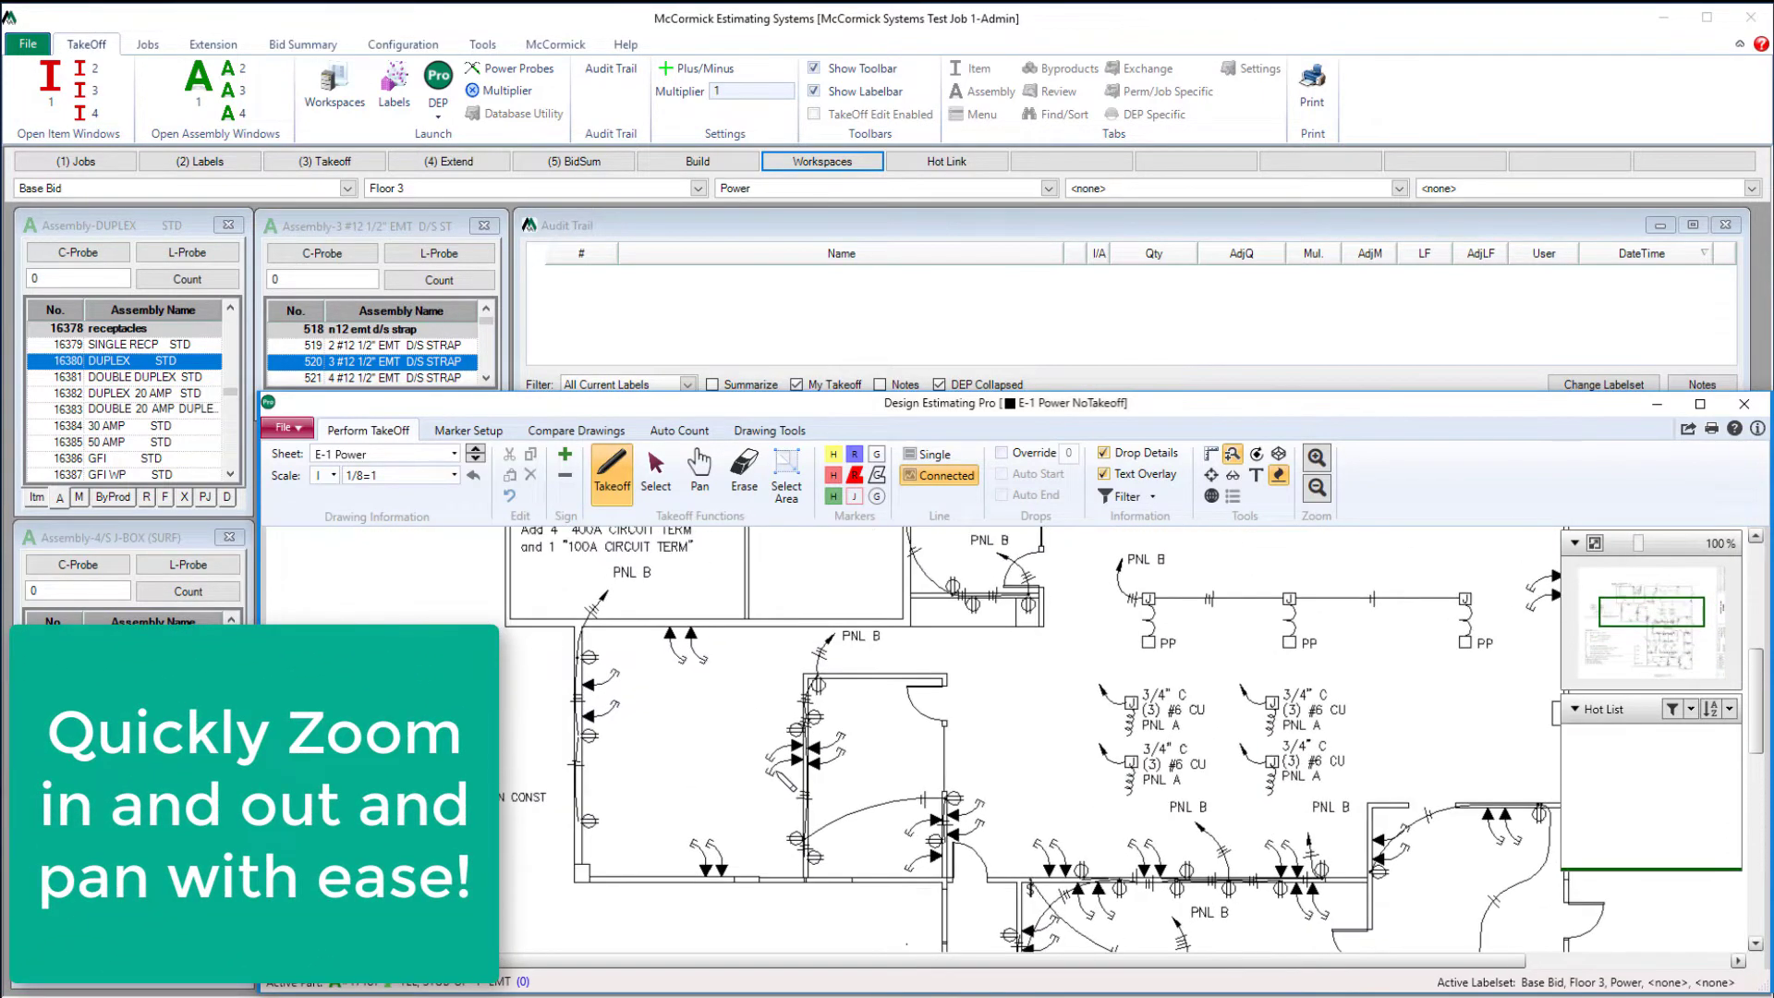
{"action": "left_click_drag", "start_coordinate": [820, 762], "coordinate": [650, 769]}
- Make DUPLEX the active assembly and mark the first 13 duplex receptacles across the plan
{"action": "left_click", "coordinate": [93, 360]}
{"action": "left_click", "coordinate": [402, 651]}
{"action": "left_click", "coordinate": [400, 736]}
{"action": "left_click", "coordinate": [400, 834]}
{"action": "left_click", "coordinate": [649, 871]}
{"action": "left_click", "coordinate": [628, 851]}
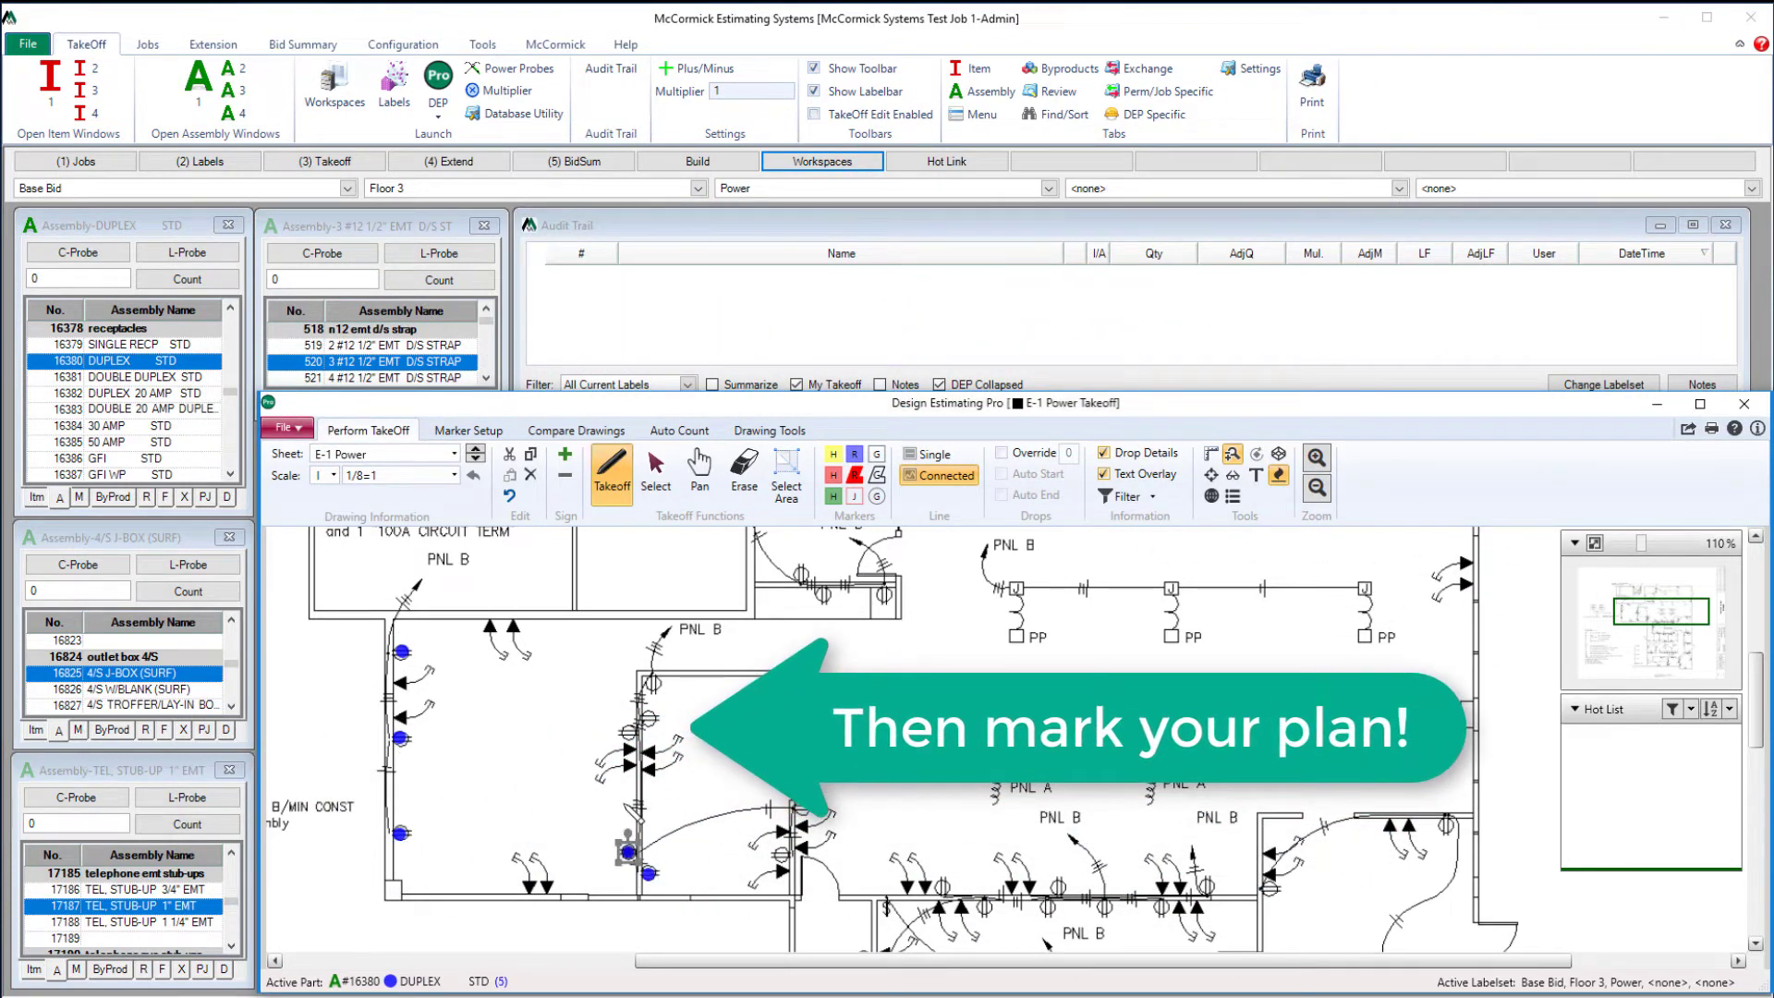
{"action": "left_click", "coordinate": [629, 732]}
{"action": "left_click", "coordinate": [650, 718]}
{"action": "left_click", "coordinate": [656, 682]}
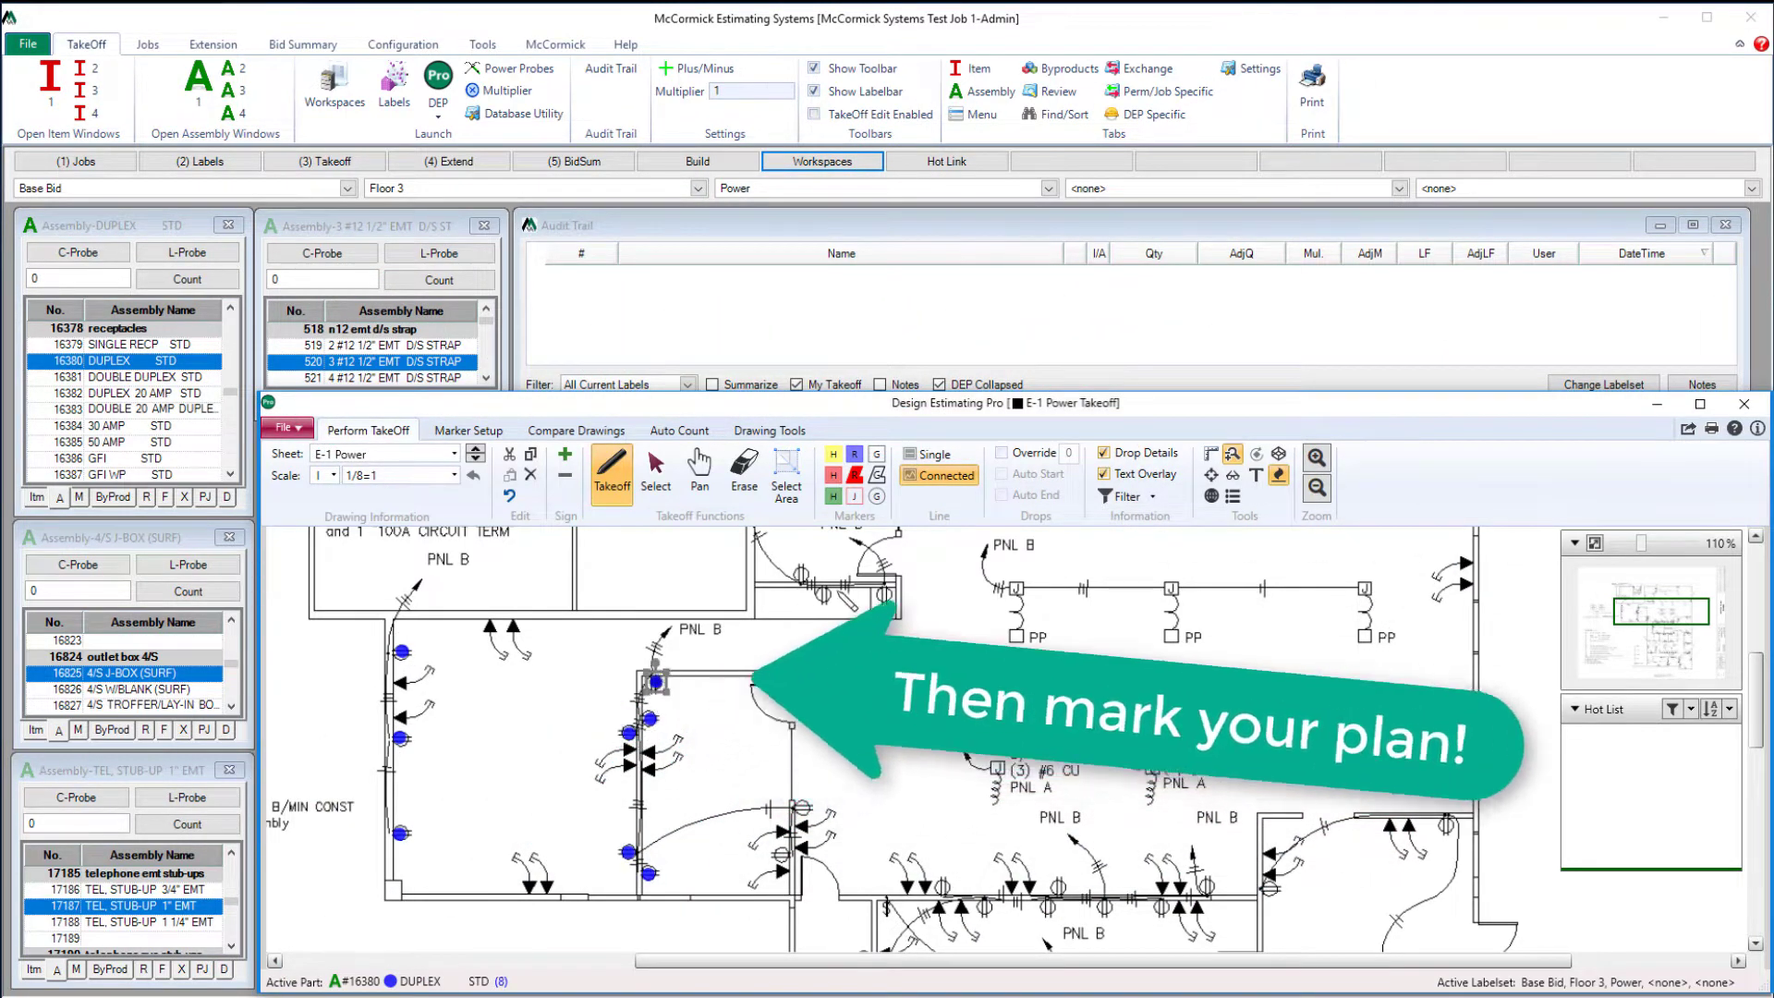
{"action": "left_click", "coordinate": [884, 593]}
{"action": "left_click", "coordinate": [818, 590]}
{"action": "left_click", "coordinate": [801, 572]}
{"action": "left_click", "coordinate": [801, 804]}
{"action": "left_click", "coordinate": [781, 848]}
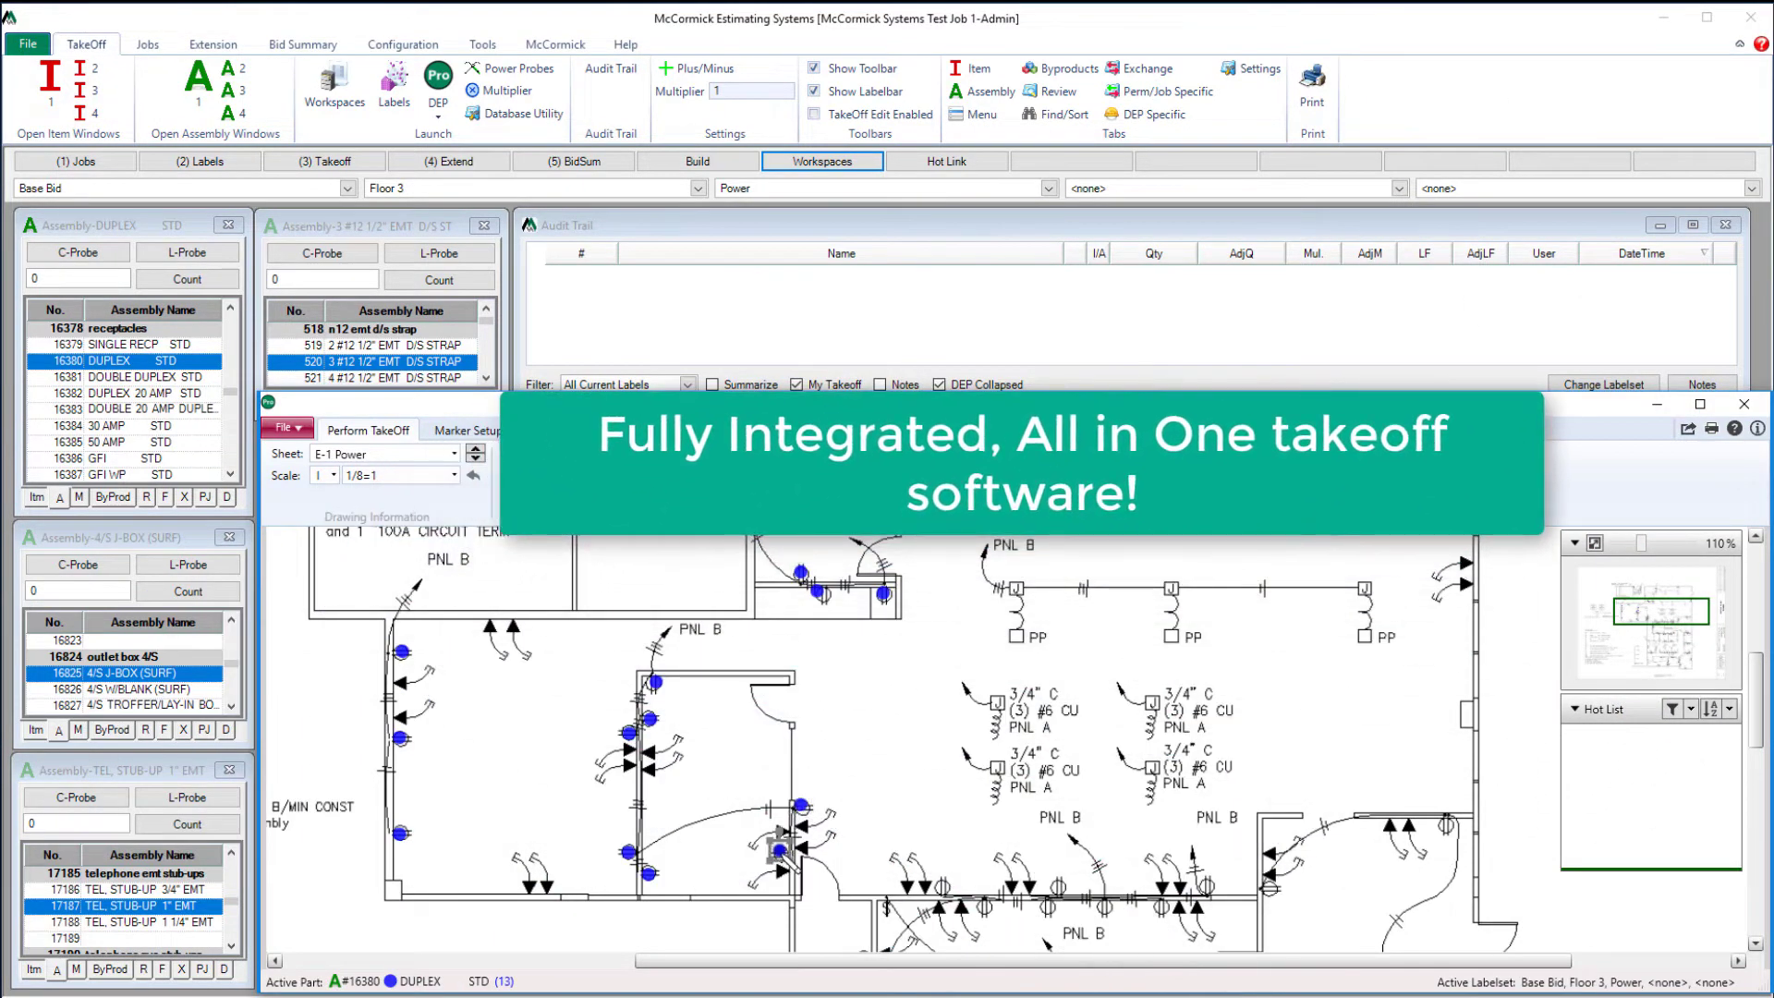
- Mark the seven duplex receptacles along the lower wall, bringing the count to 20
{"action": "left_click", "coordinate": [941, 885]}
{"action": "left_click", "coordinate": [990, 908]}
{"action": "left_click", "coordinate": [1049, 906]}
{"action": "left_click", "coordinate": [1063, 889]}
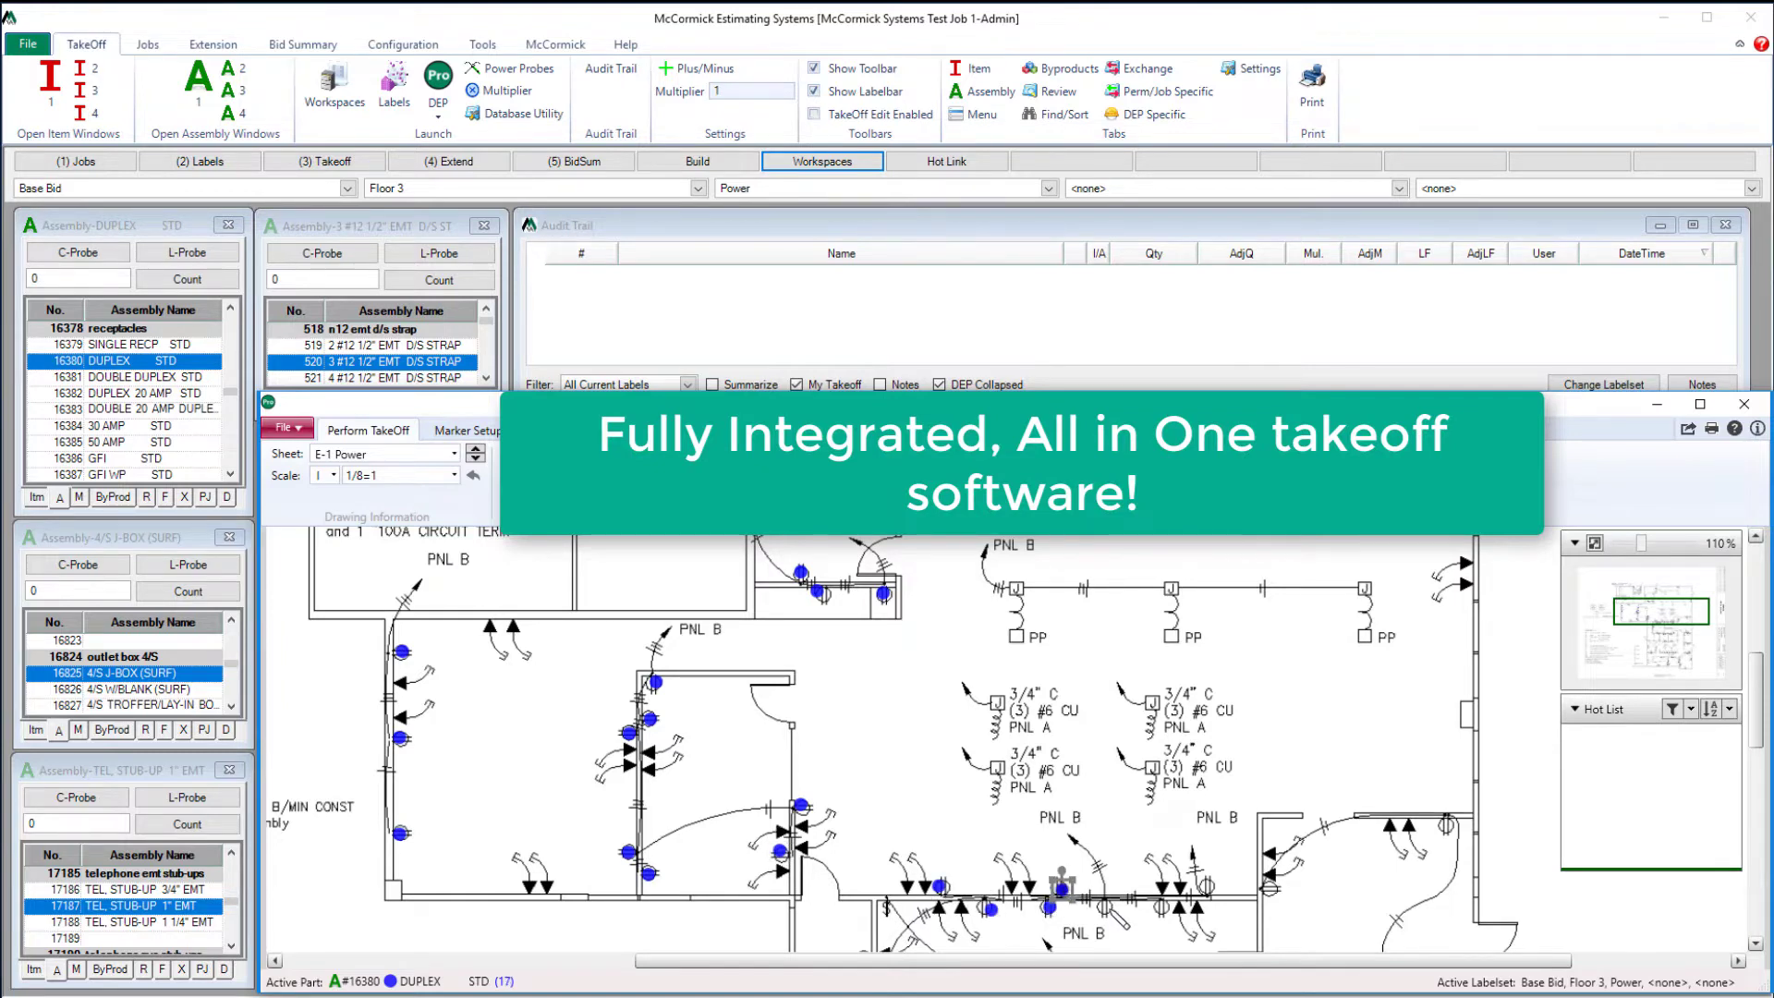
{"action": "left_click", "coordinate": [1107, 907]}
{"action": "left_click", "coordinate": [1163, 907]}
{"action": "left_click", "coordinate": [1205, 887]}
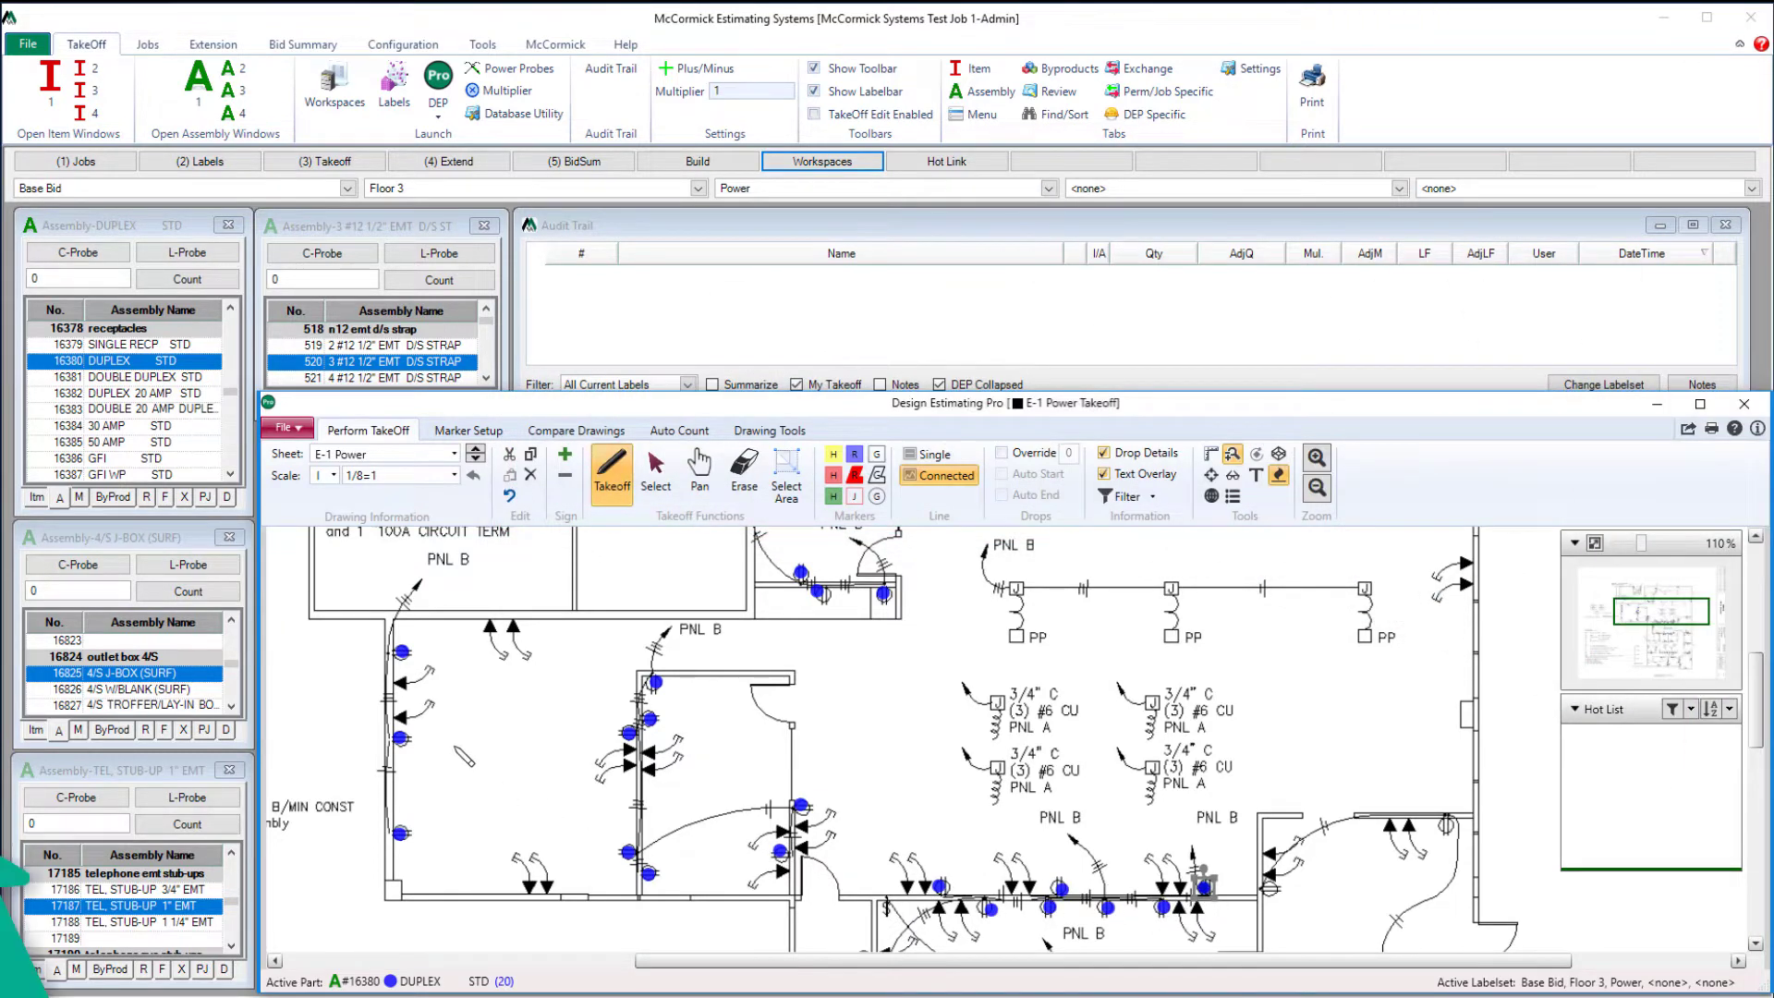
- Switch to TEL, STUB-UP 1" EMT and mark the telephone stub-ups in the left rooms
{"action": "left_click", "coordinate": [105, 907]}
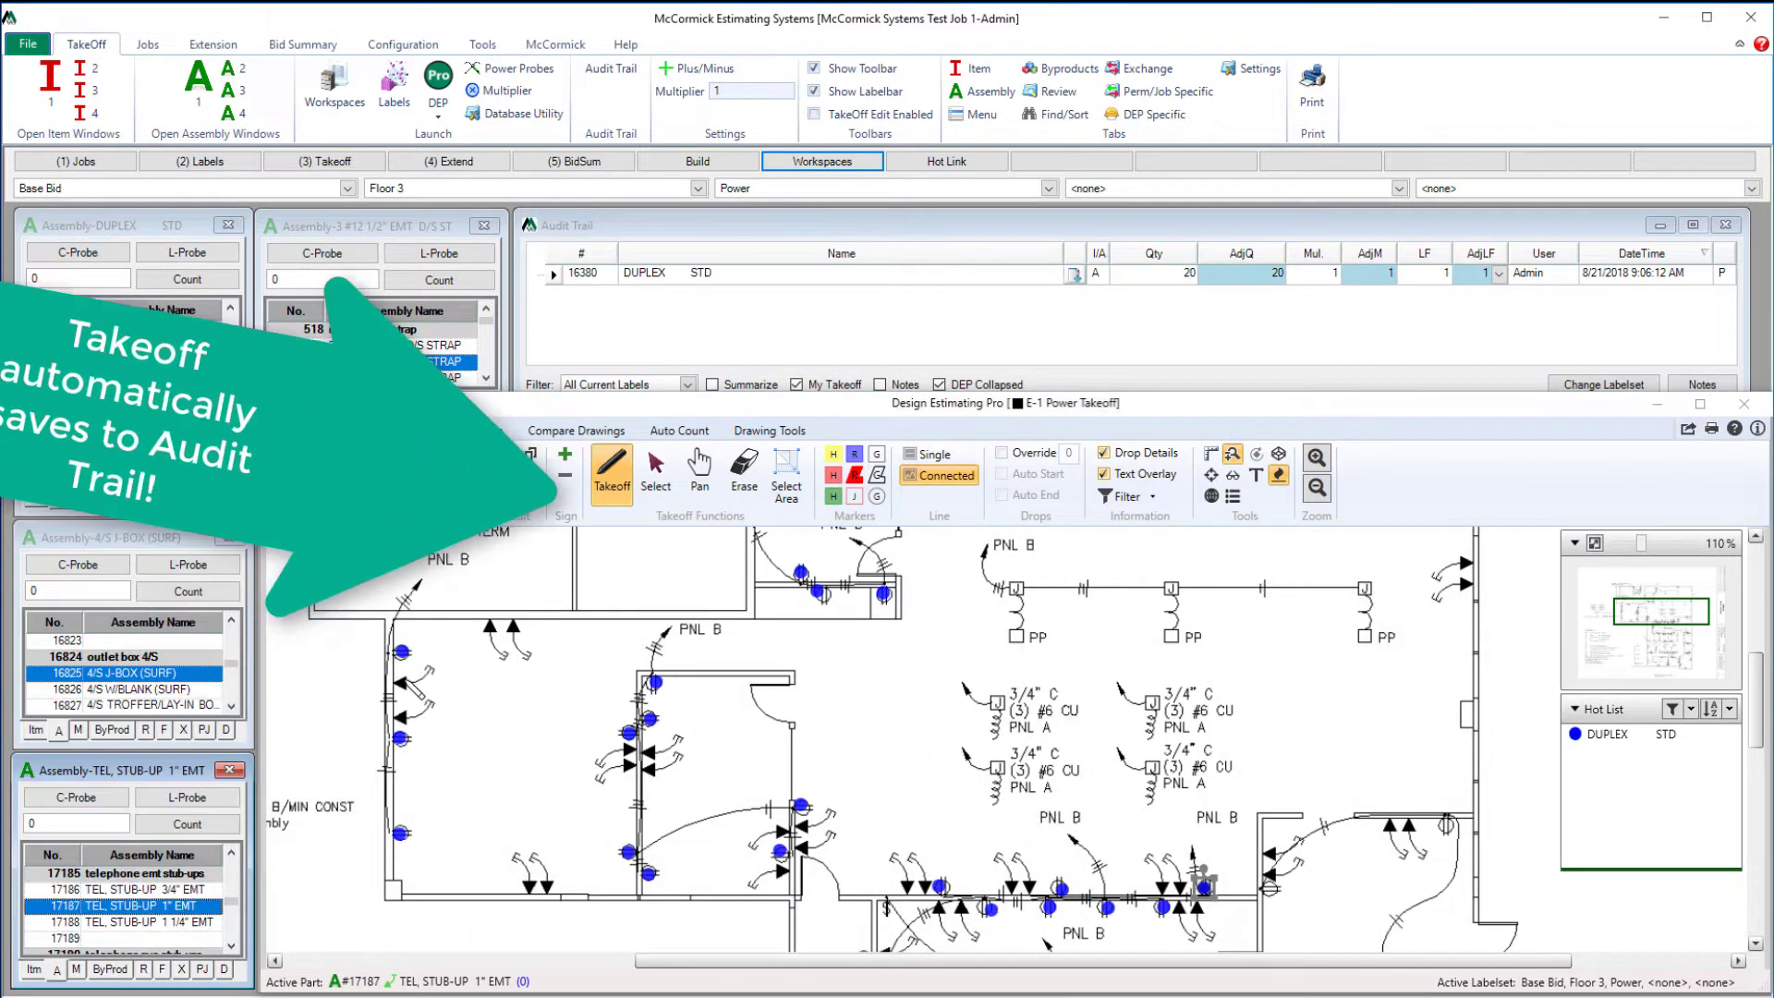
{"action": "left_click", "coordinate": [405, 719]}
{"action": "left_click", "coordinate": [405, 675]}
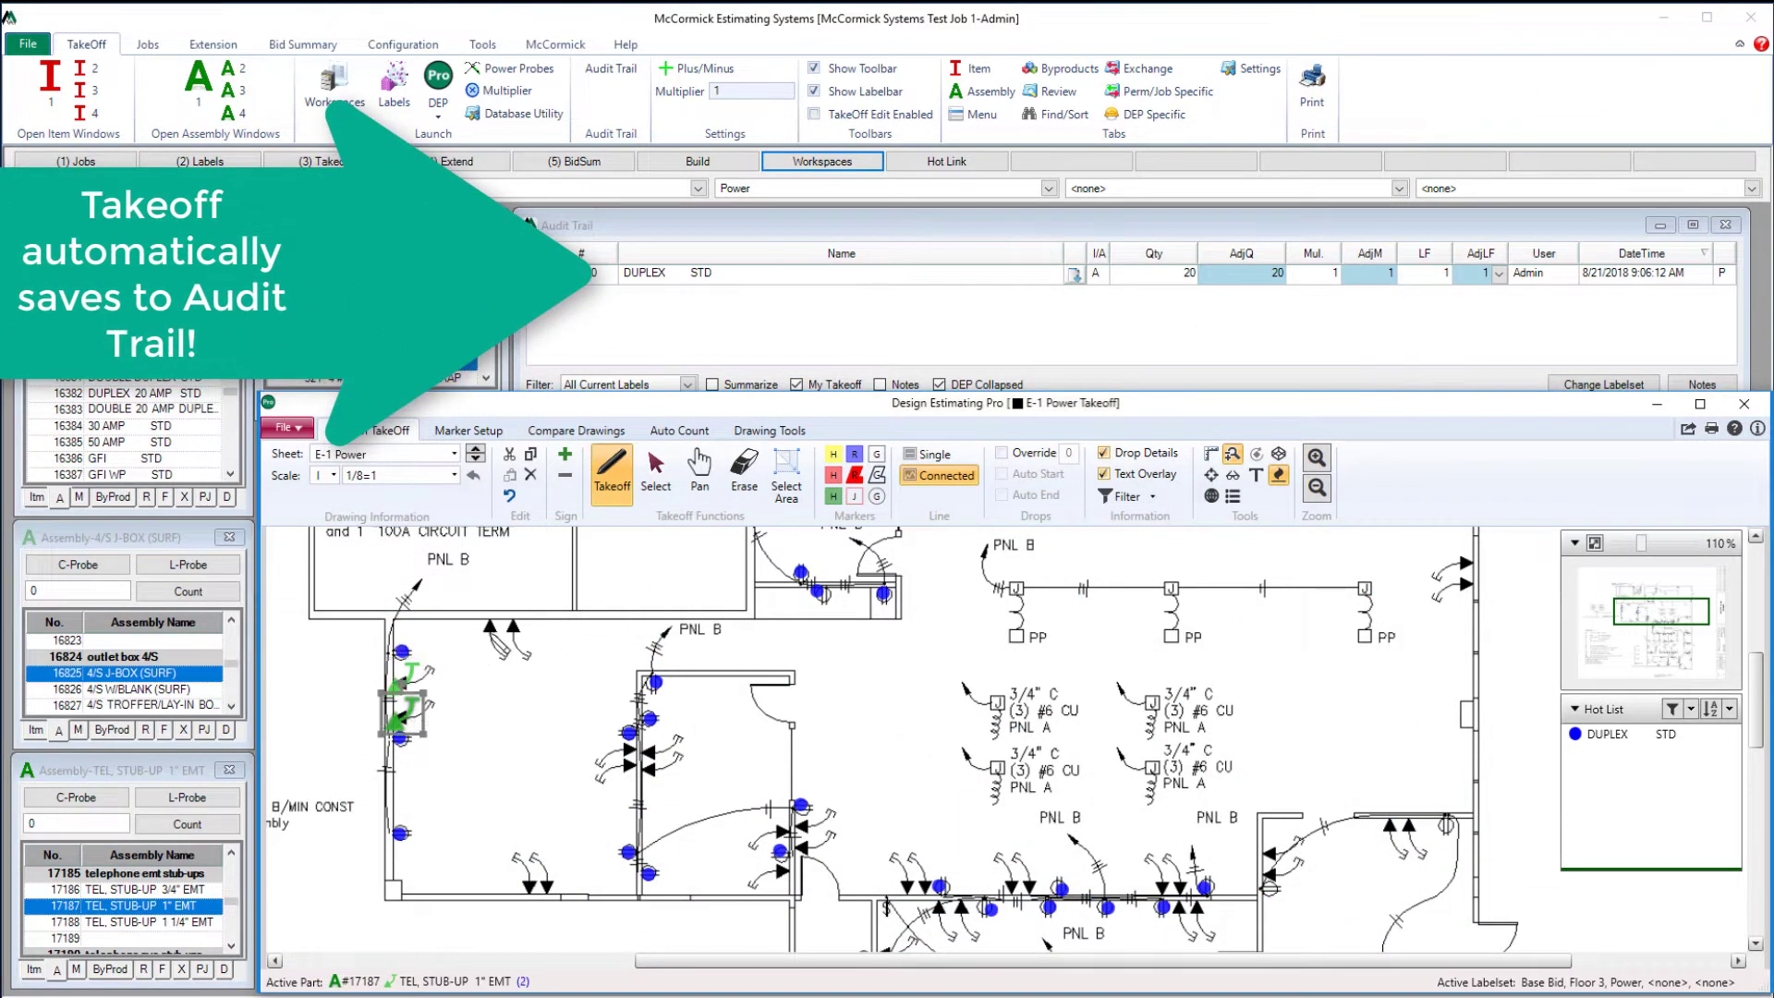
{"action": "left_click", "coordinate": [503, 614]}
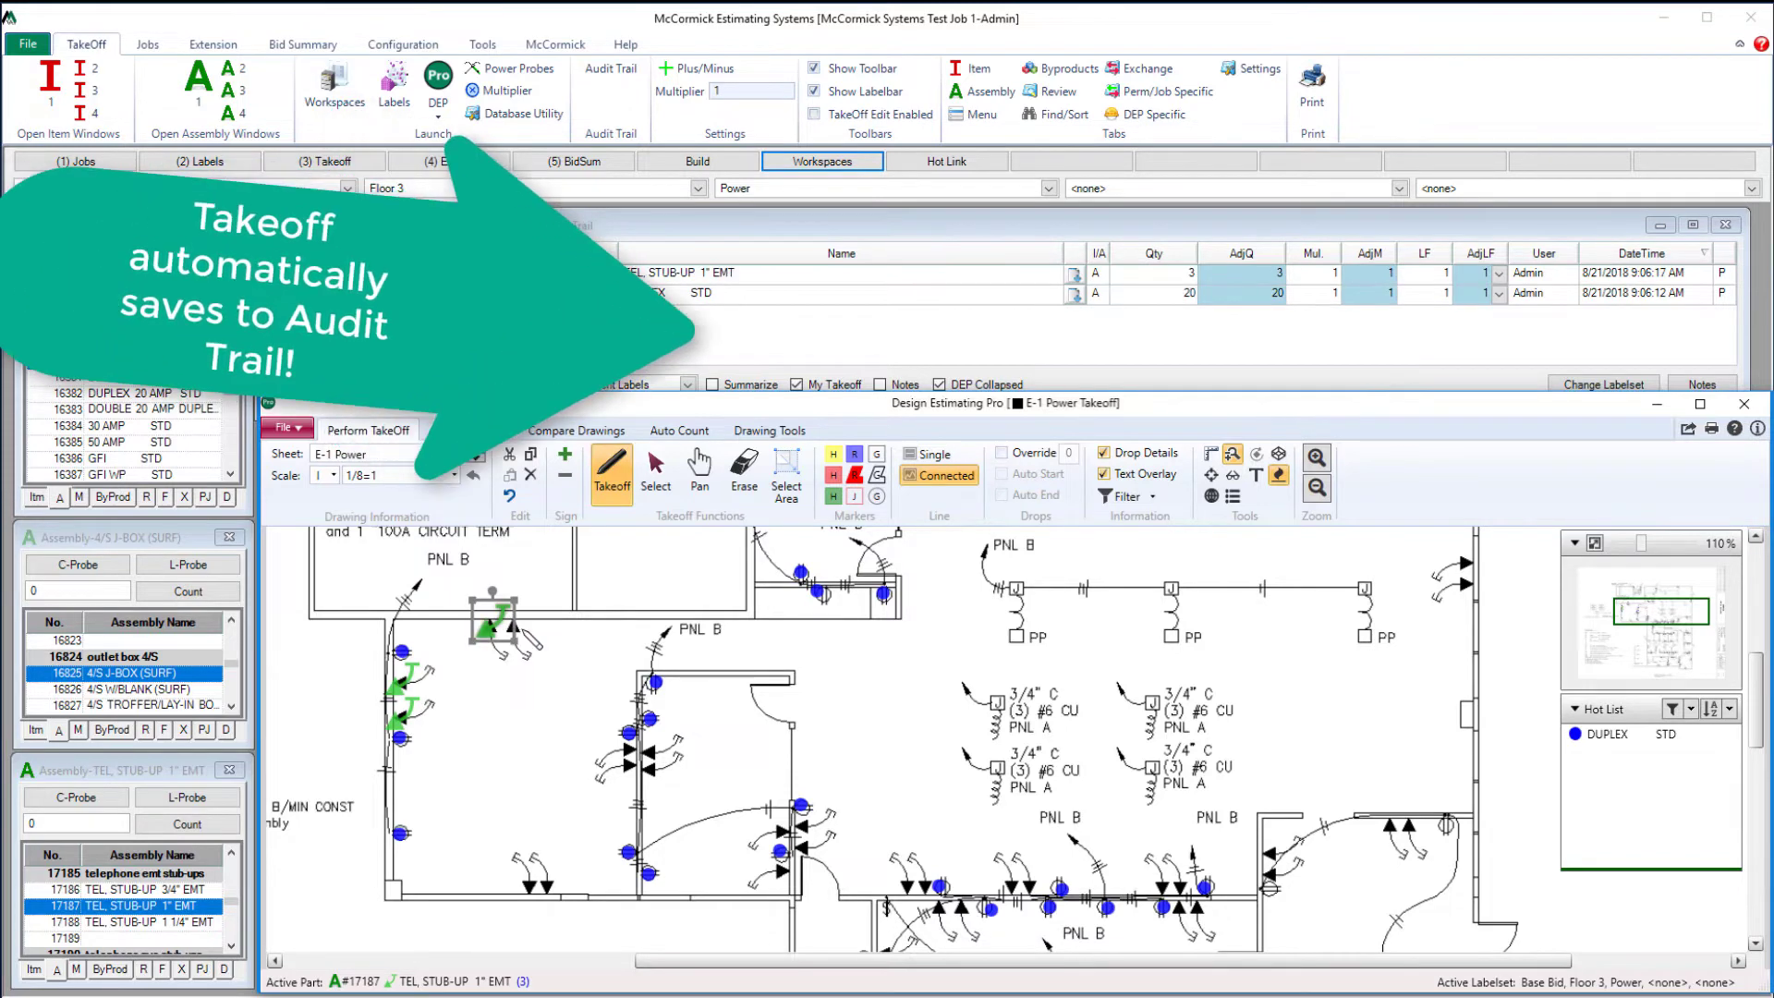
{"action": "left_click", "coordinate": [550, 876]}
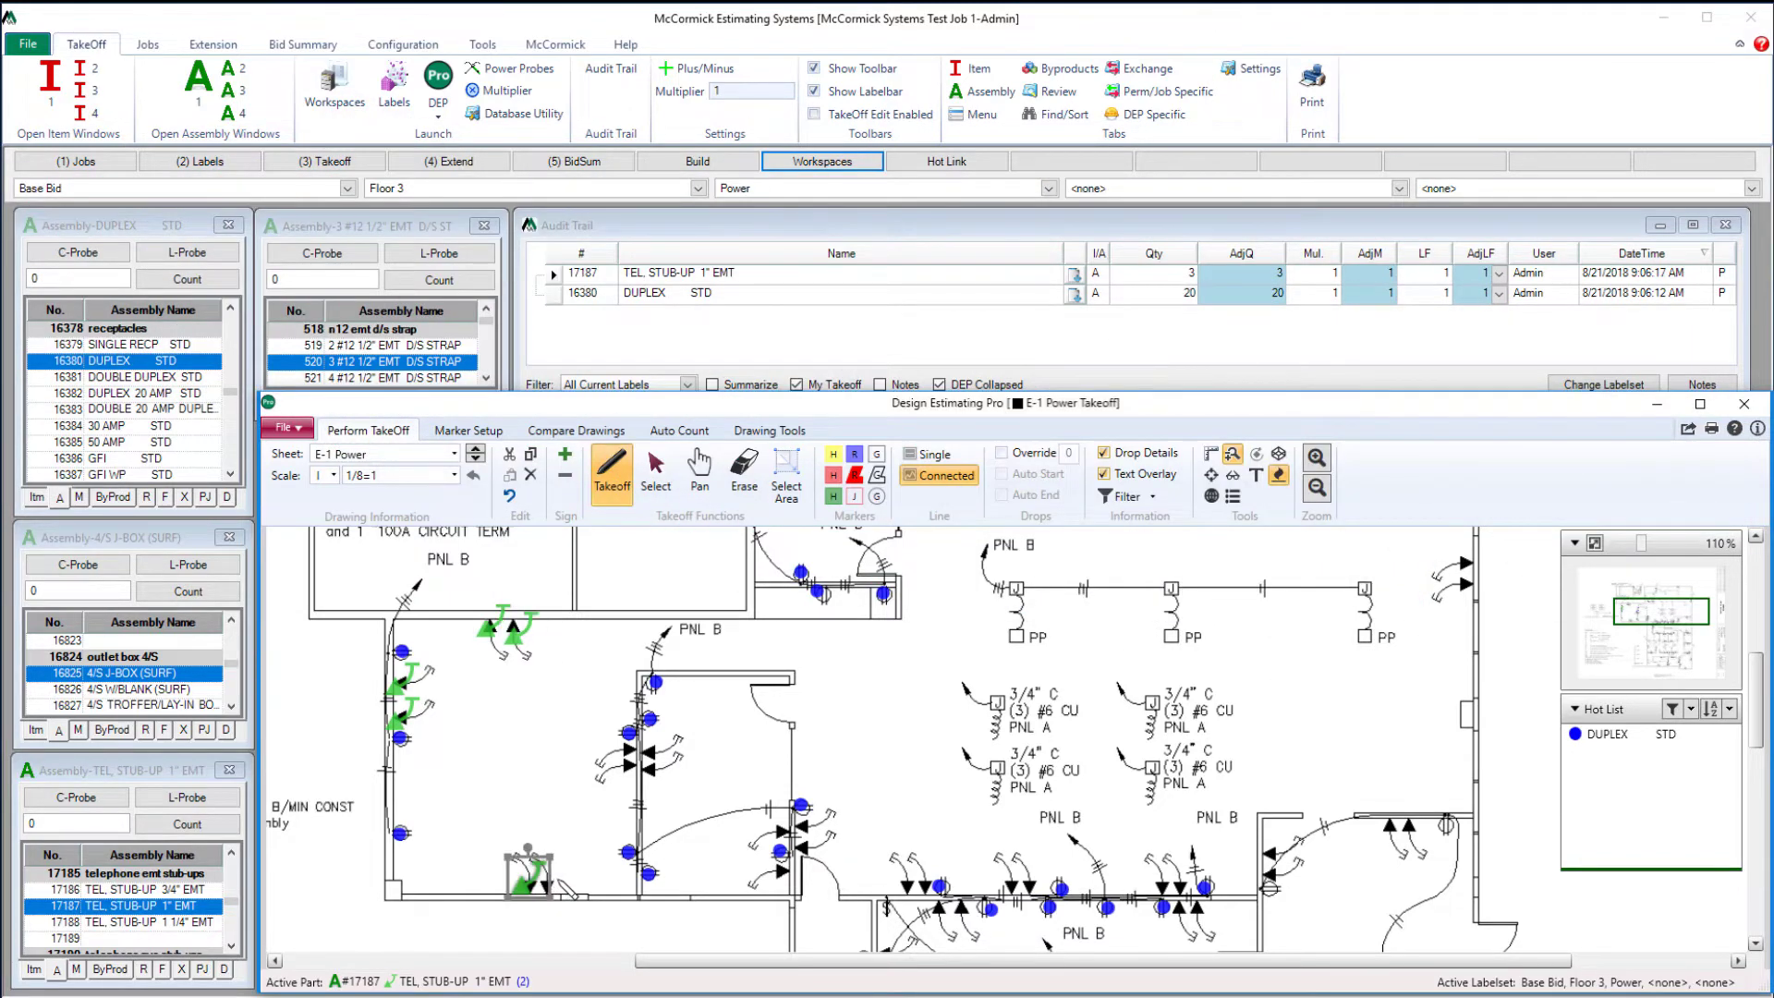
{"action": "left_click", "coordinate": [564, 888]}
{"action": "left_click", "coordinate": [628, 758]}
{"action": "left_click", "coordinate": [634, 781]}
{"action": "left_click", "coordinate": [661, 768]}
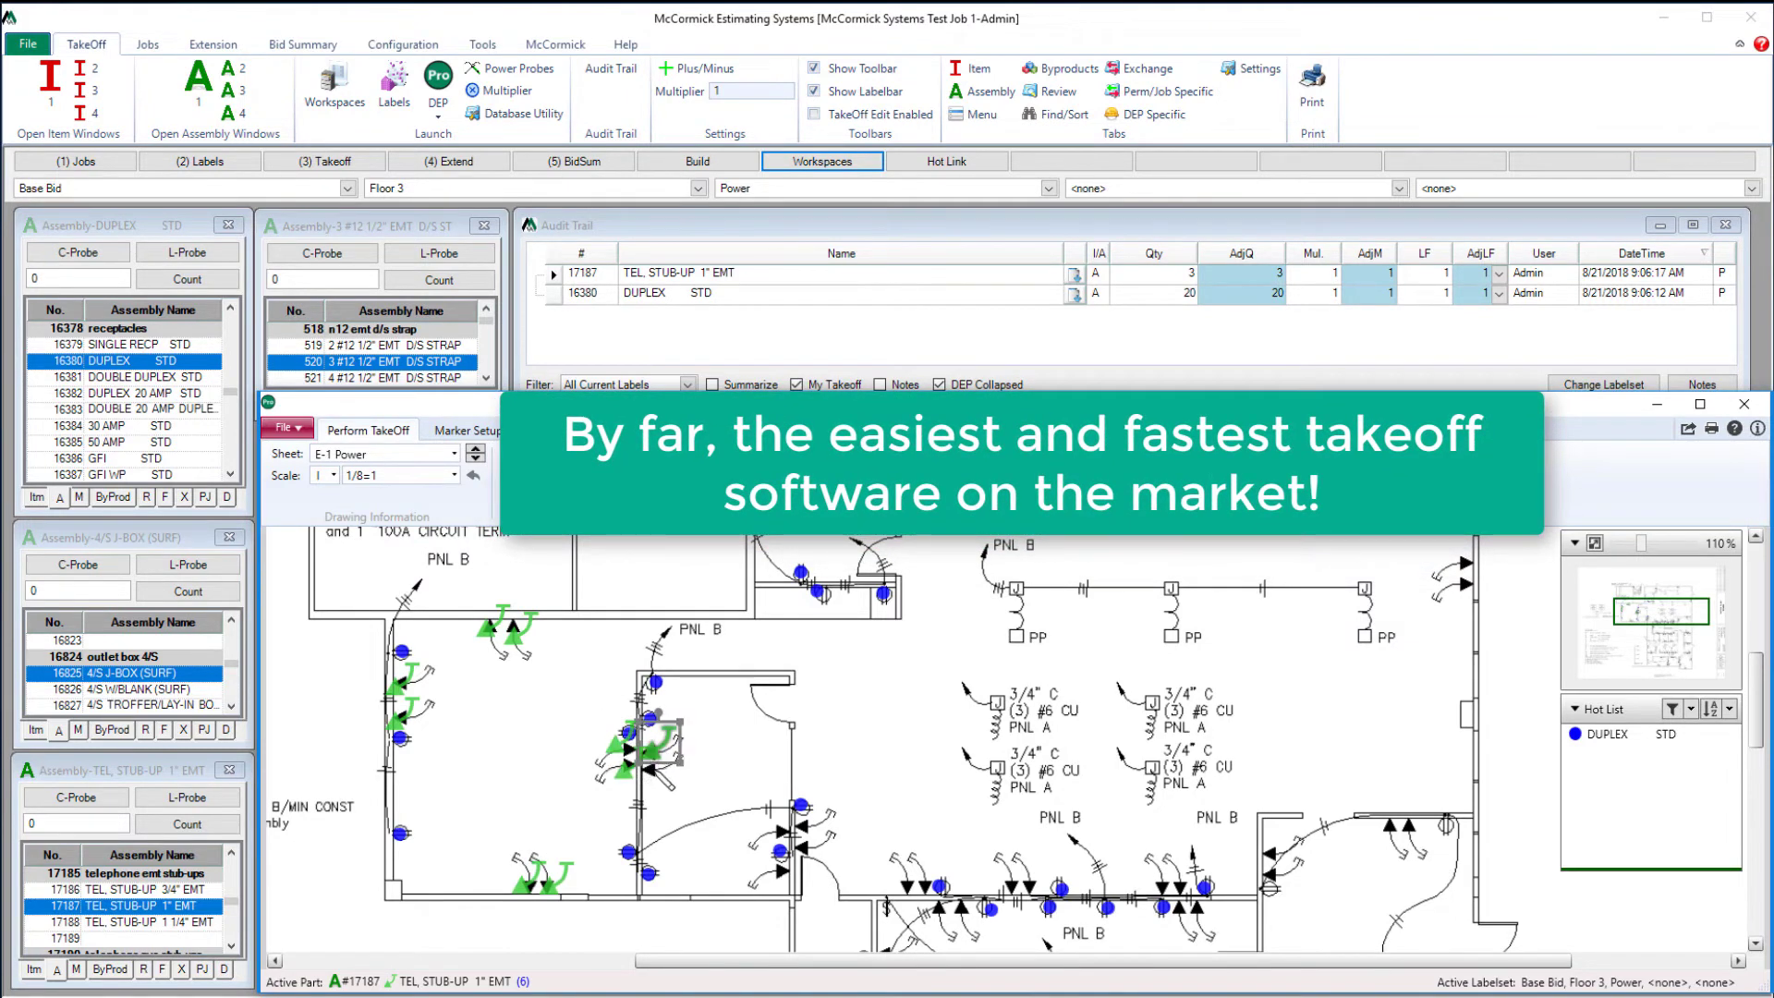
{"action": "left_click", "coordinate": [648, 762]}
- Mark the remaining telephone stub-ups on the right, rotating the last marker to suit the wall
{"action": "left_click", "coordinate": [781, 820]}
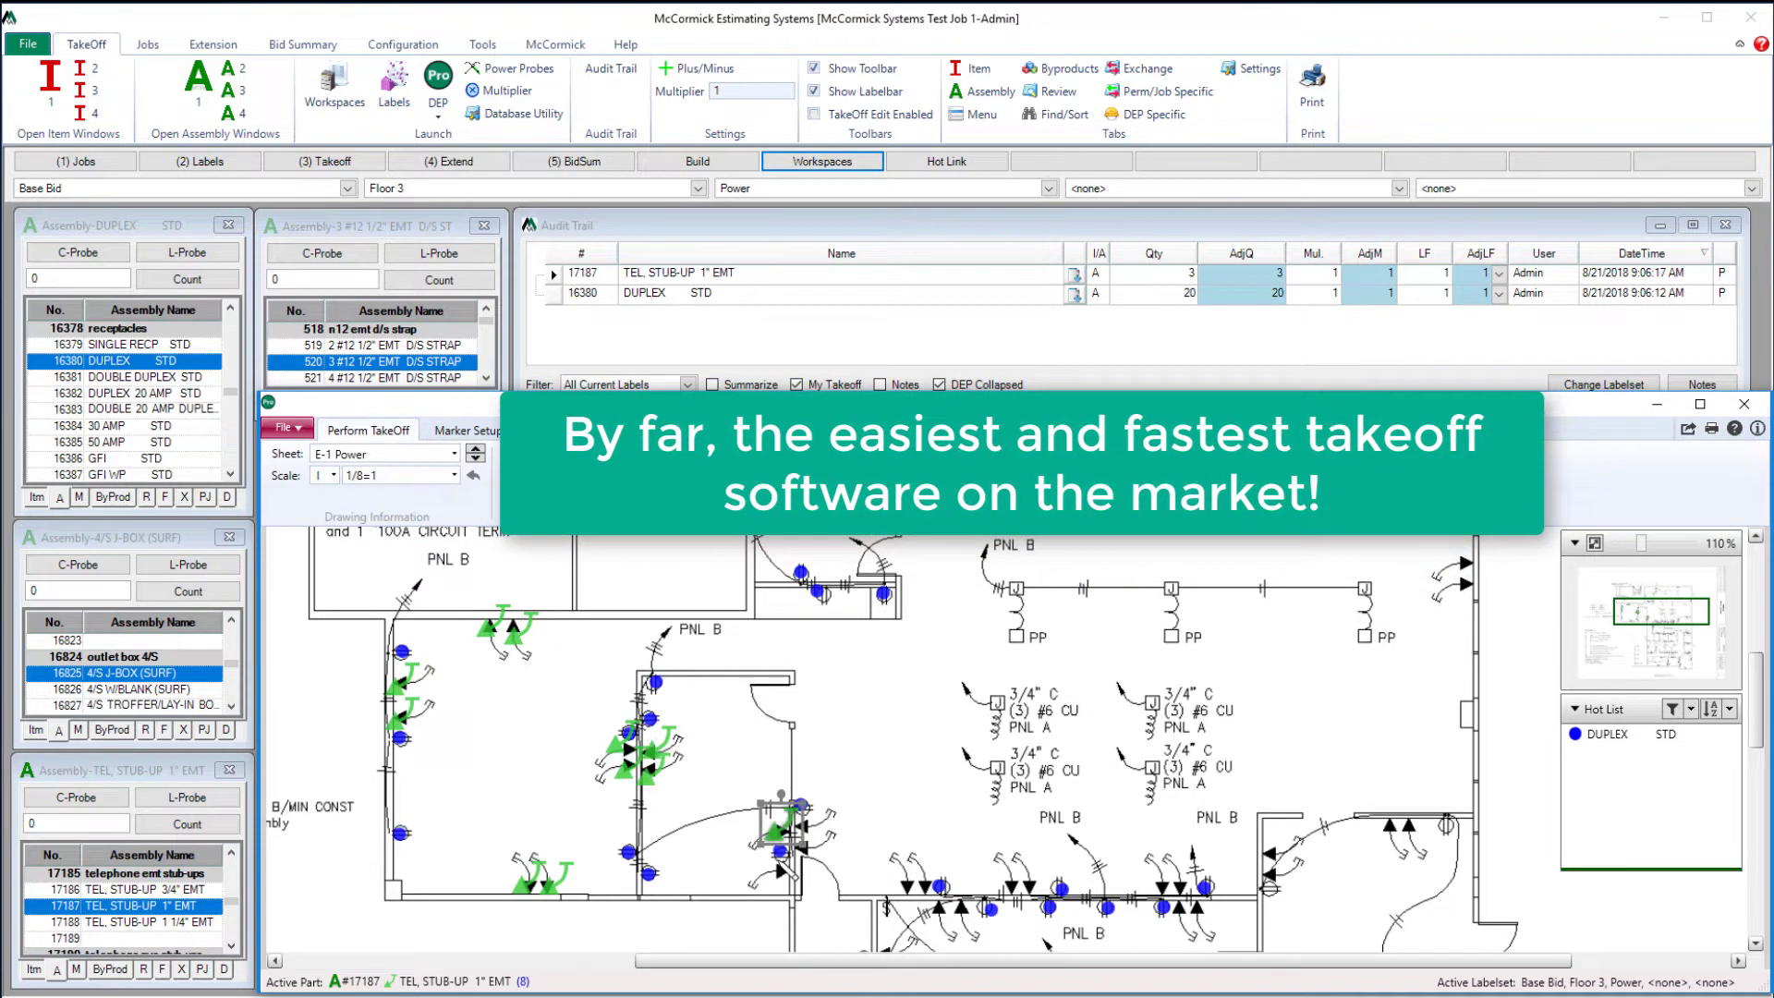
{"action": "left_click", "coordinate": [776, 876]}
{"action": "left_click", "coordinate": [804, 821]}
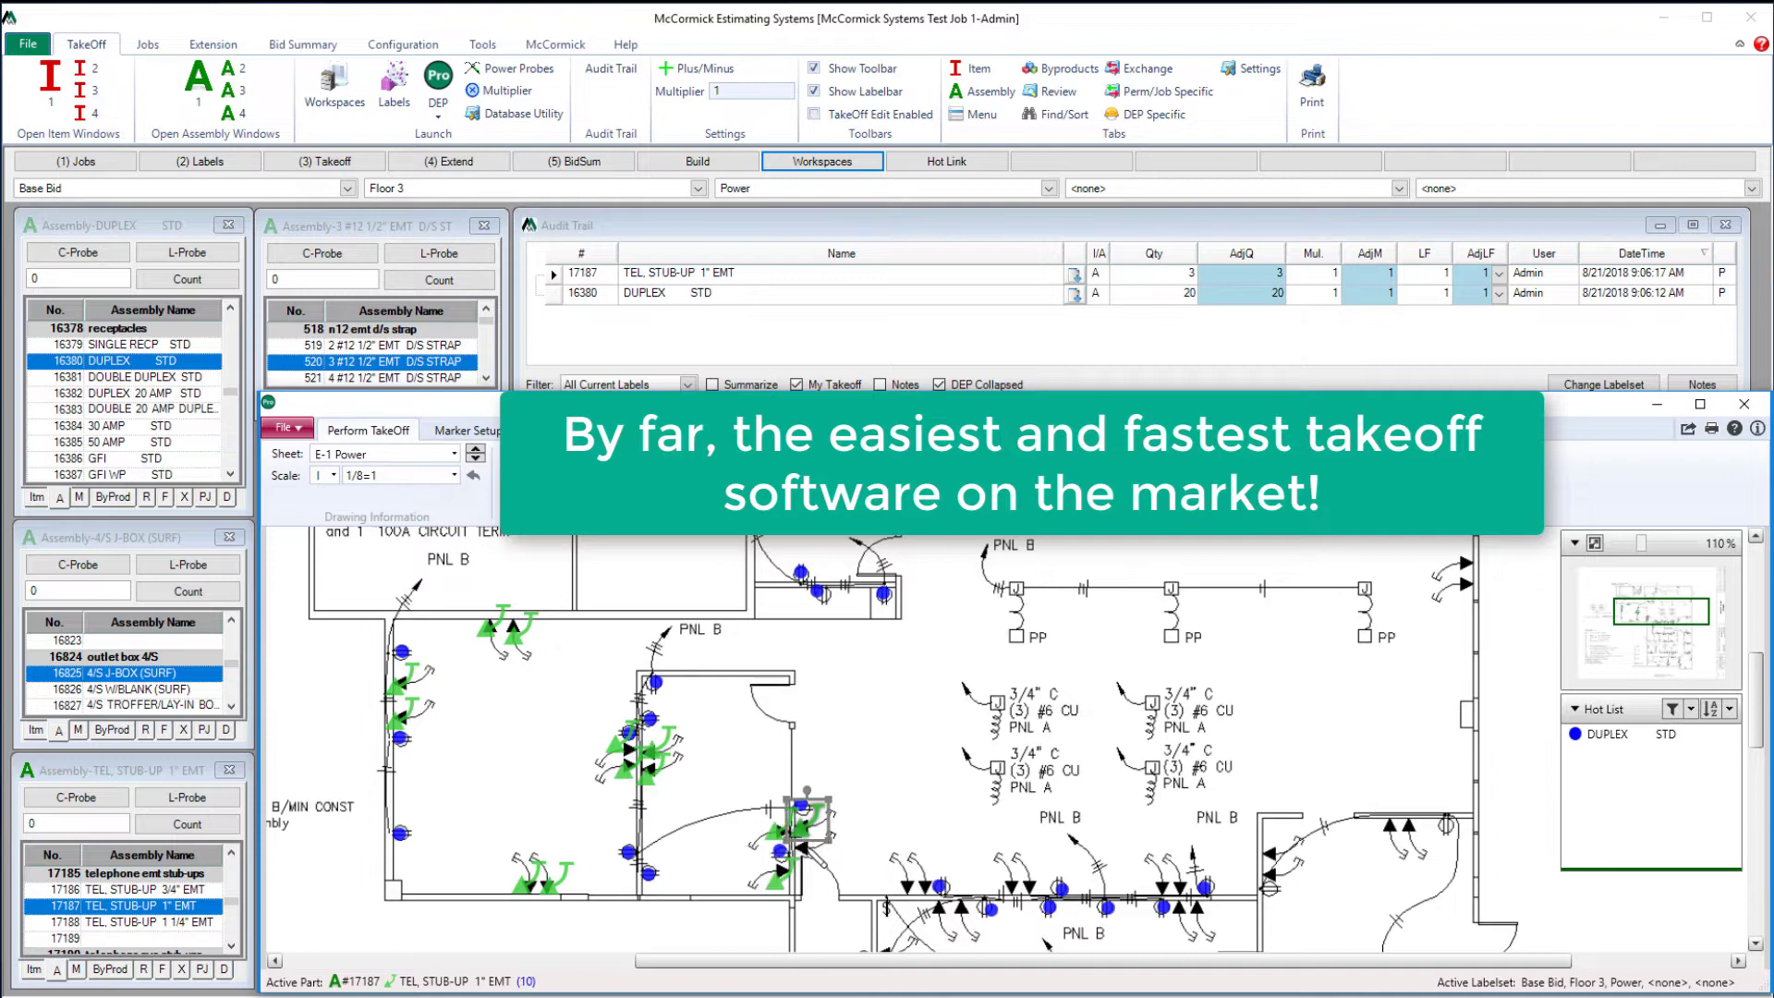
{"action": "left_click", "coordinate": [793, 843]}
{"action": "left_click", "coordinate": [903, 873]}
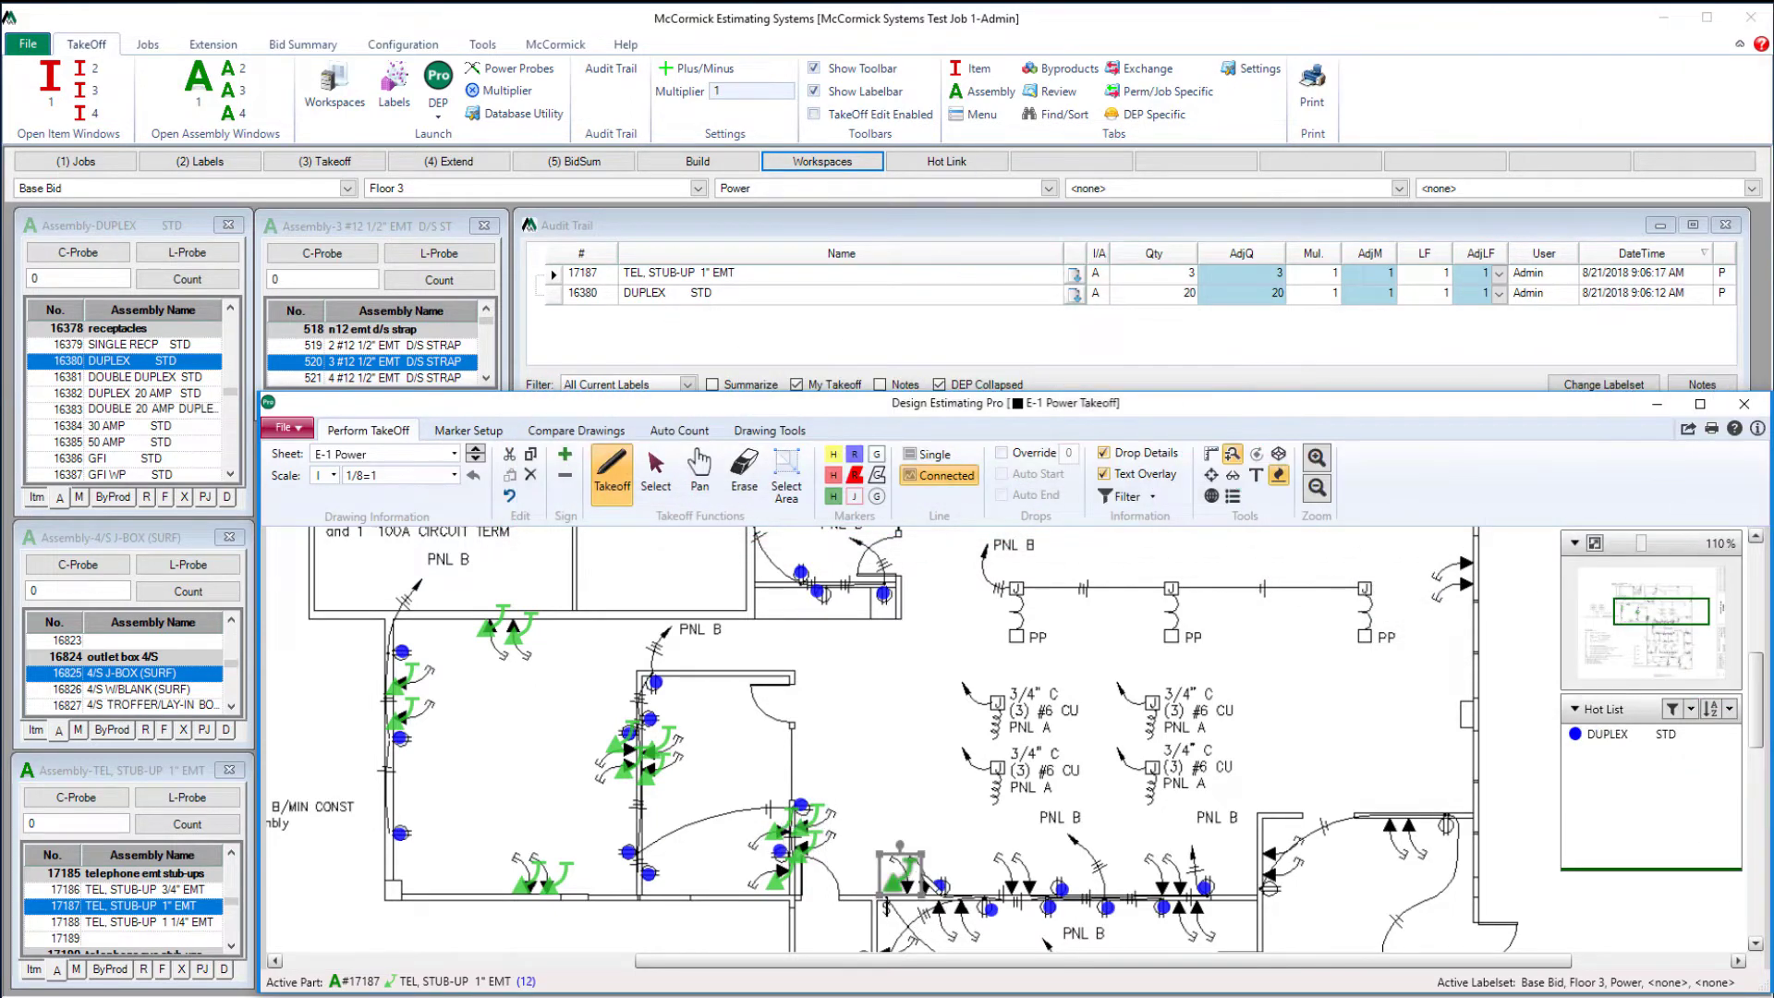
{"action": "left_click", "coordinate": [935, 861]}
{"action": "left_click_drag", "start_coordinate": [931, 851], "coordinate": [903, 861]}
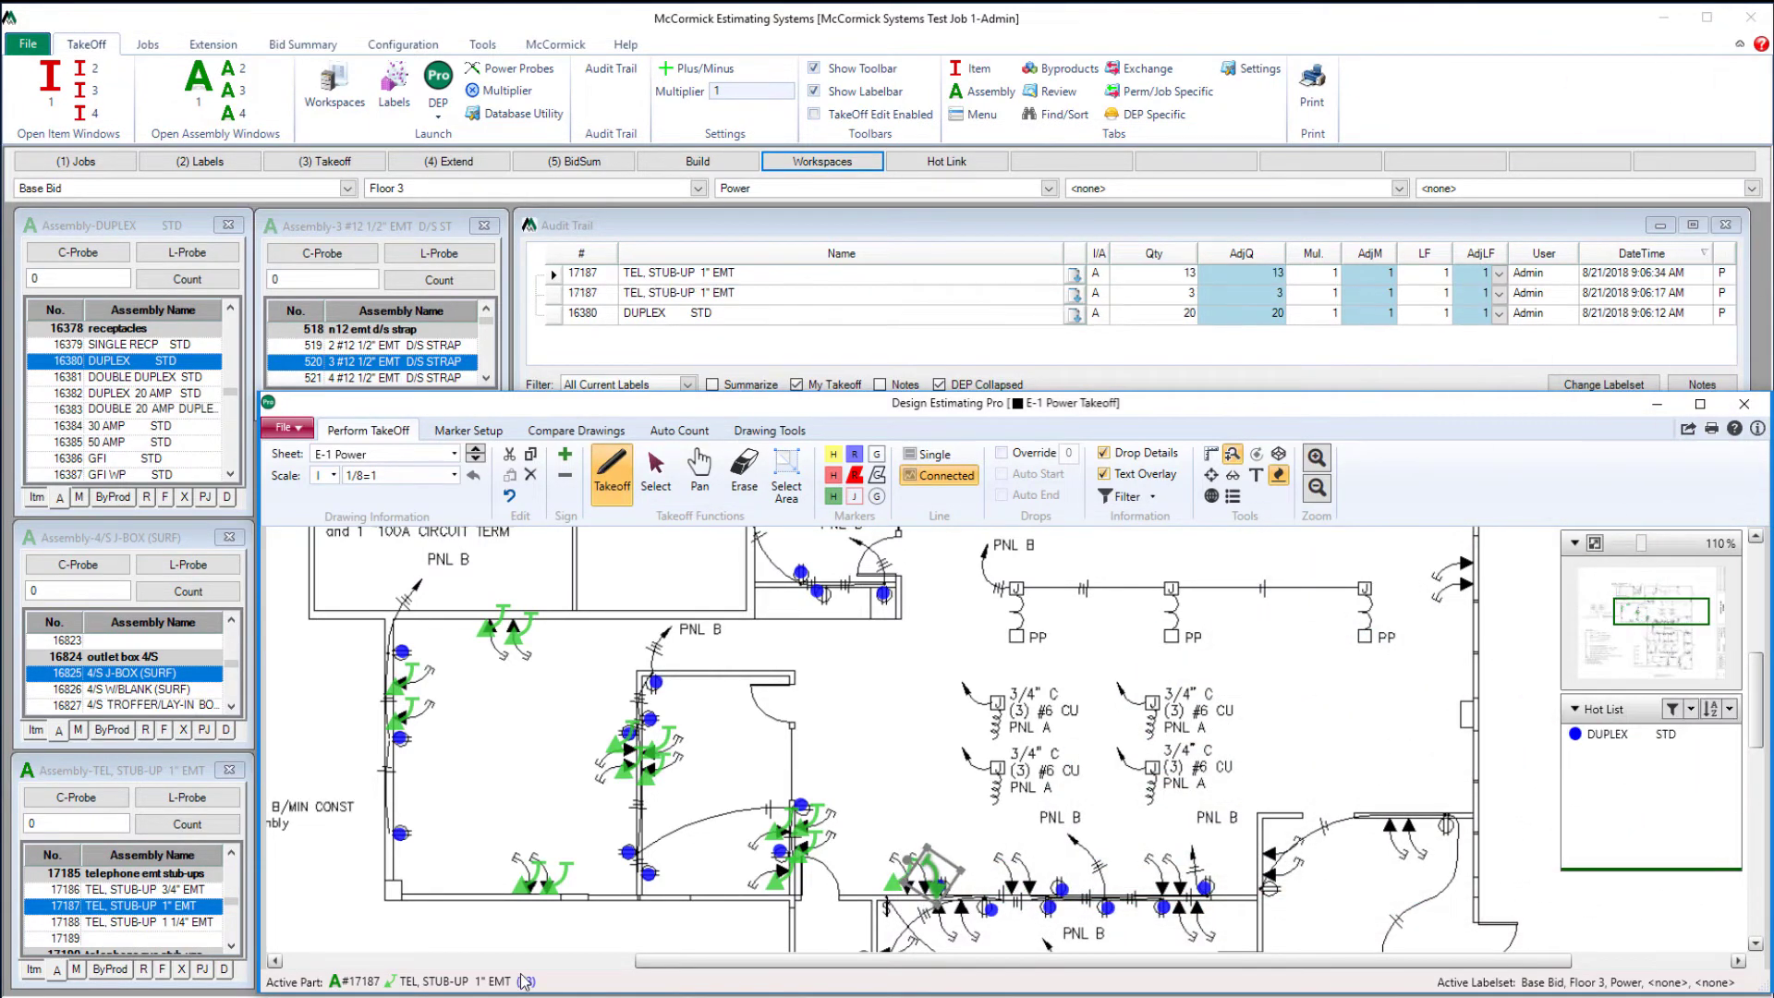
- Count seven 4/S J-BOX (SURF) junction boxes, then make 3 #12 1/2" EMT D/S STRAP active
{"action": "left_click", "coordinate": [104, 673]}
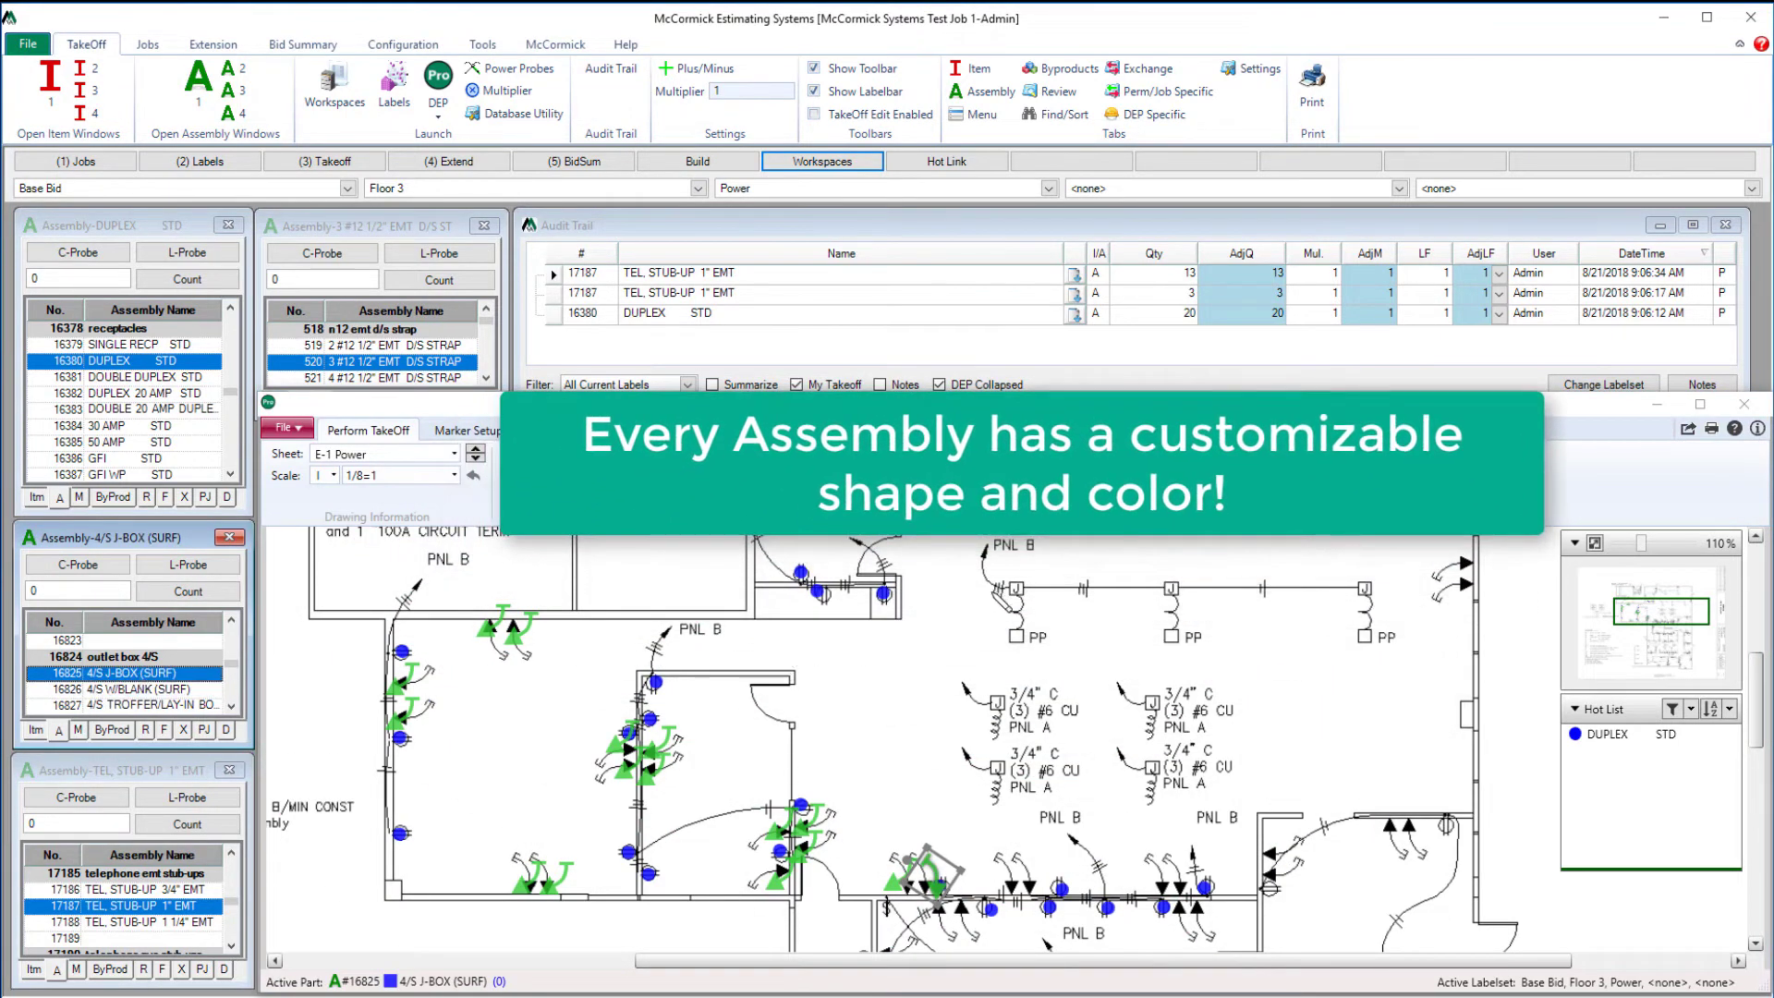
{"action": "left_click", "coordinate": [1017, 588]}
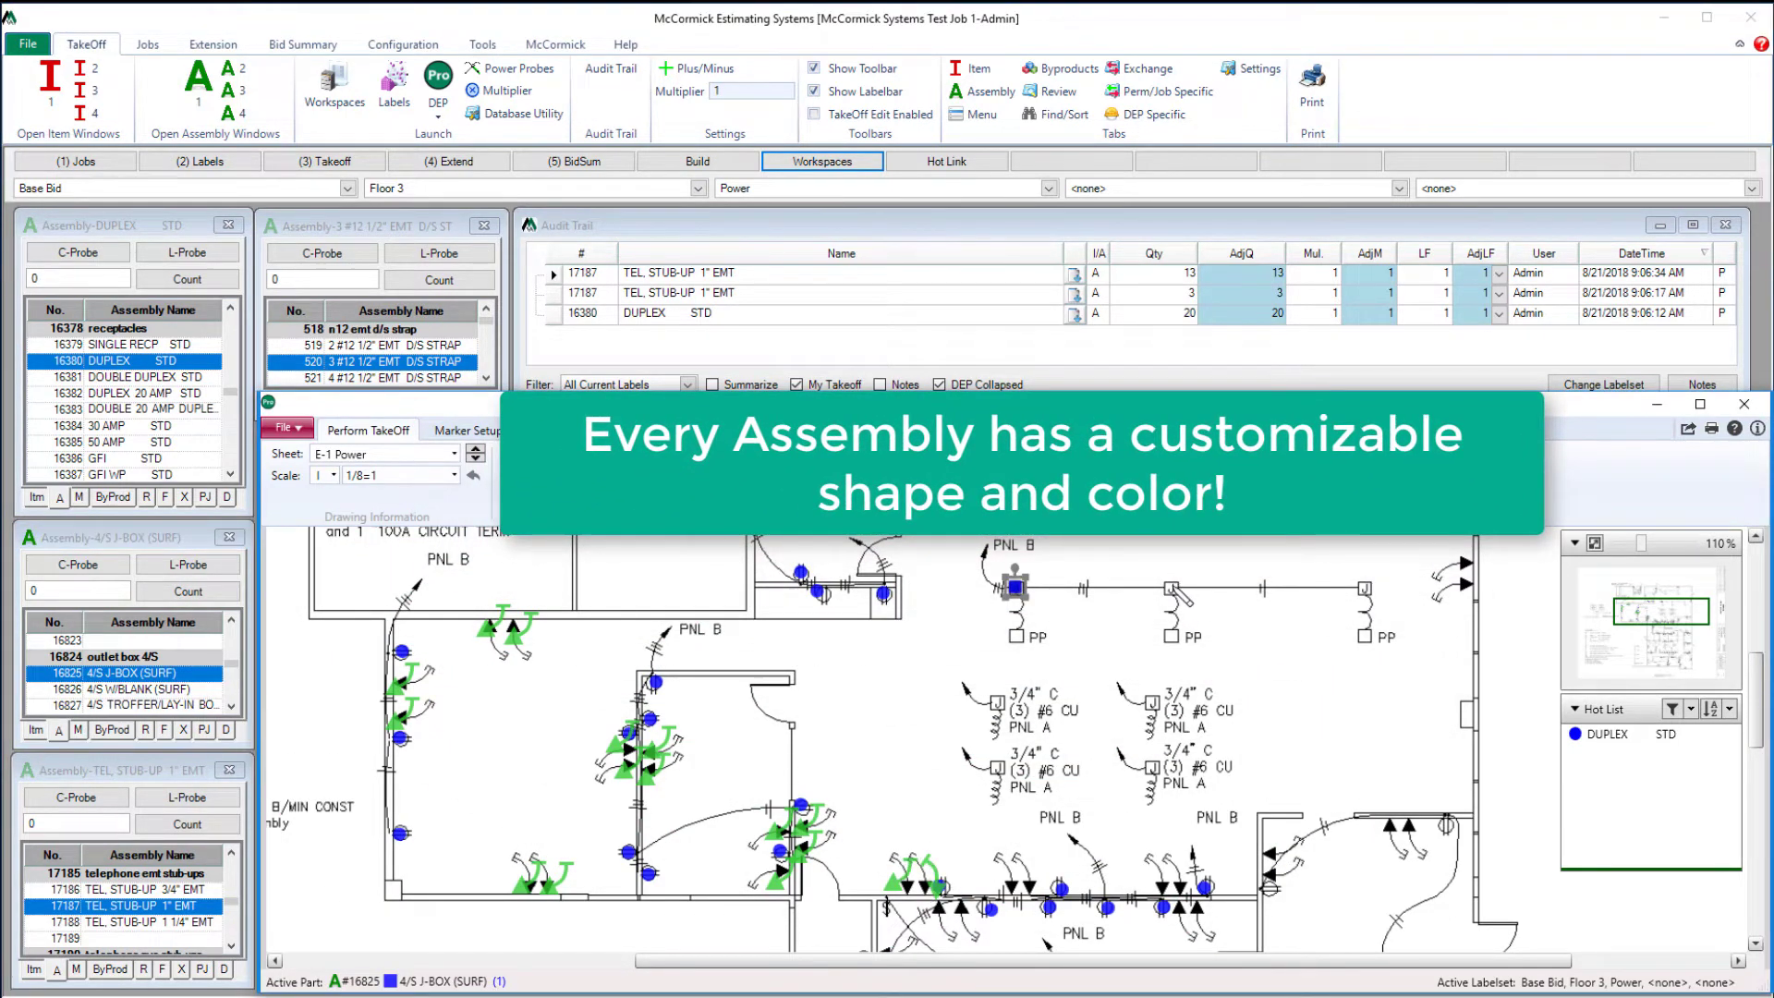
{"action": "left_click", "coordinate": [1172, 588]}
{"action": "left_click", "coordinate": [1366, 587]}
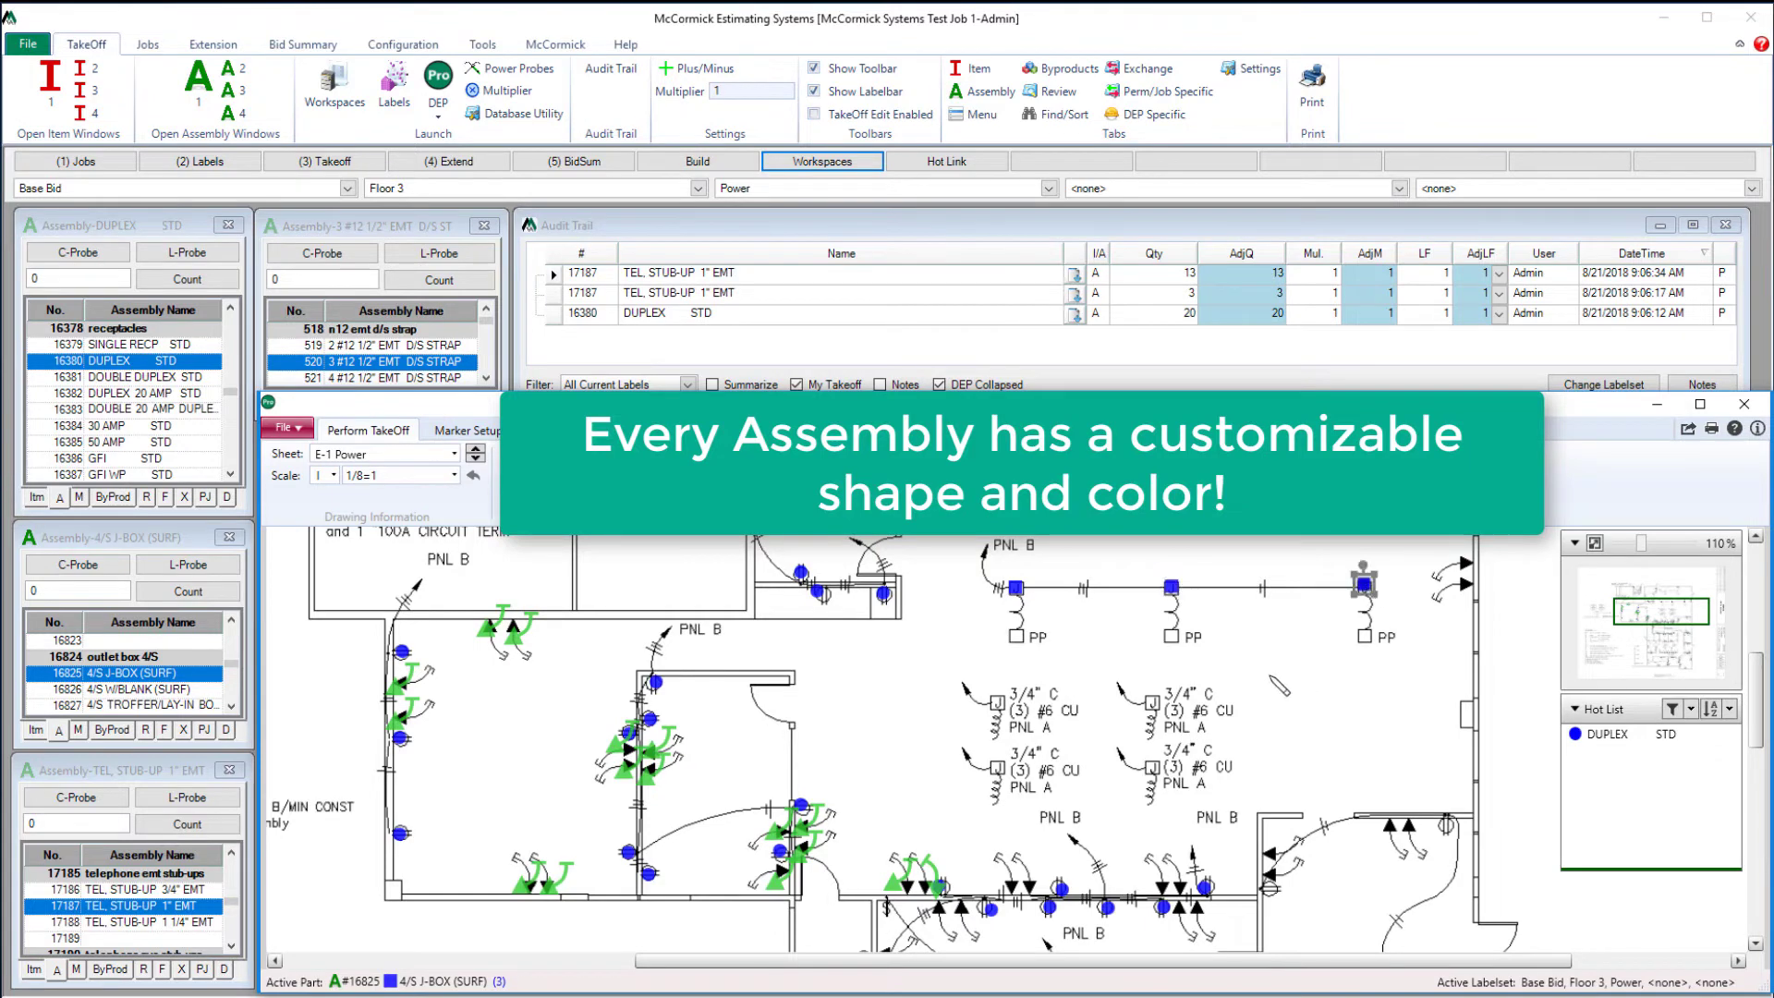
{"action": "left_click", "coordinate": [1149, 700]}
{"action": "left_click", "coordinate": [1149, 767]}
{"action": "left_click", "coordinate": [1001, 768]}
{"action": "left_click", "coordinate": [998, 700]}
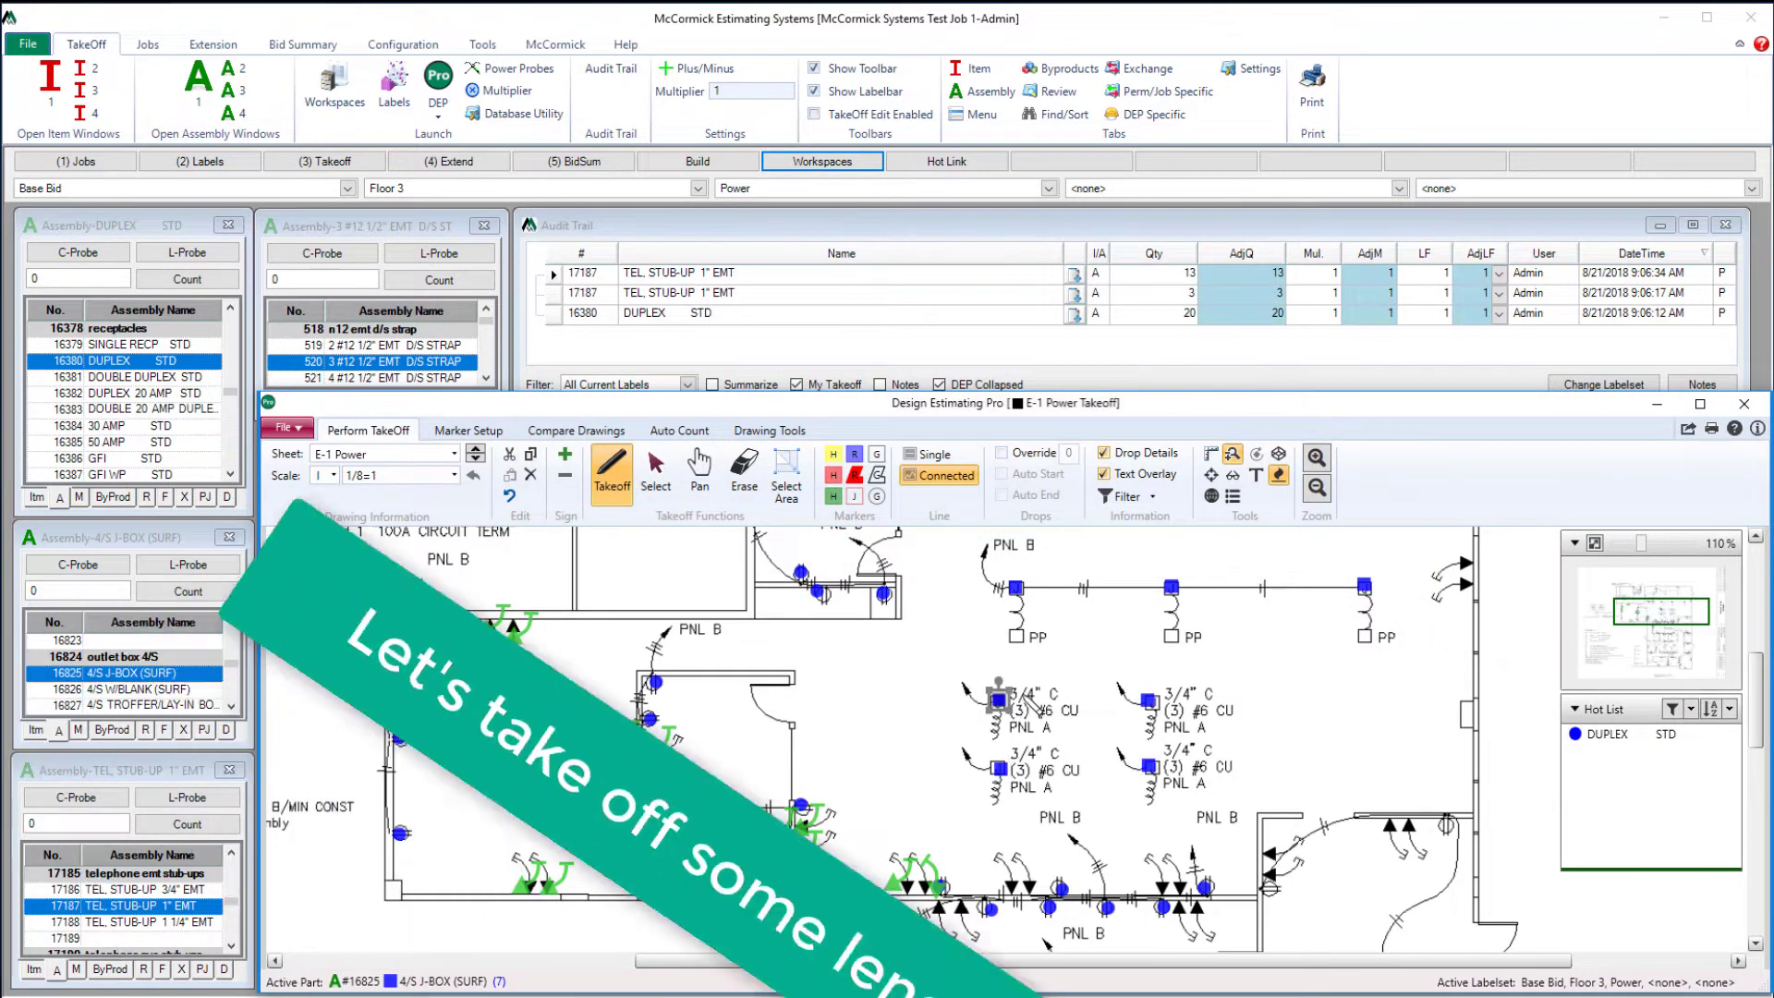
{"action": "left_click", "coordinate": [344, 362]}
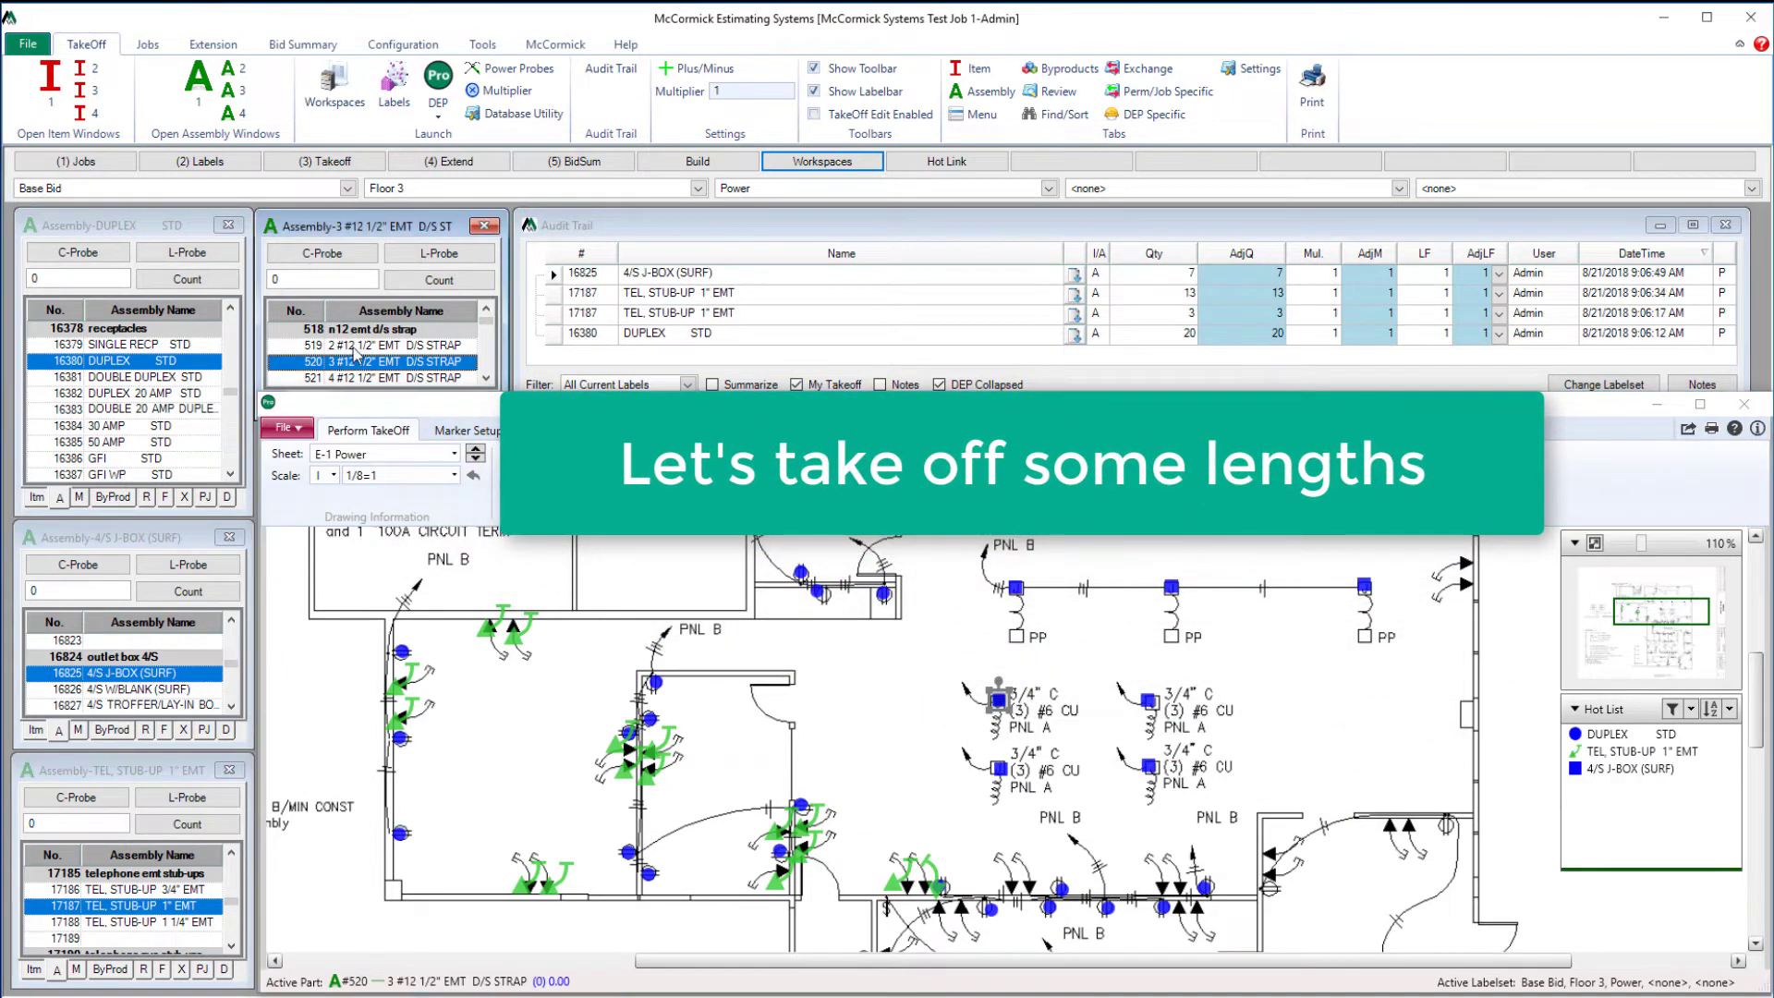
- Draw the first conduit run from the device to Panel B and add drops at both ends
{"action": "scroll", "coordinate": [561, 569], "scroll_direction": "up", "scroll_amount": 1}
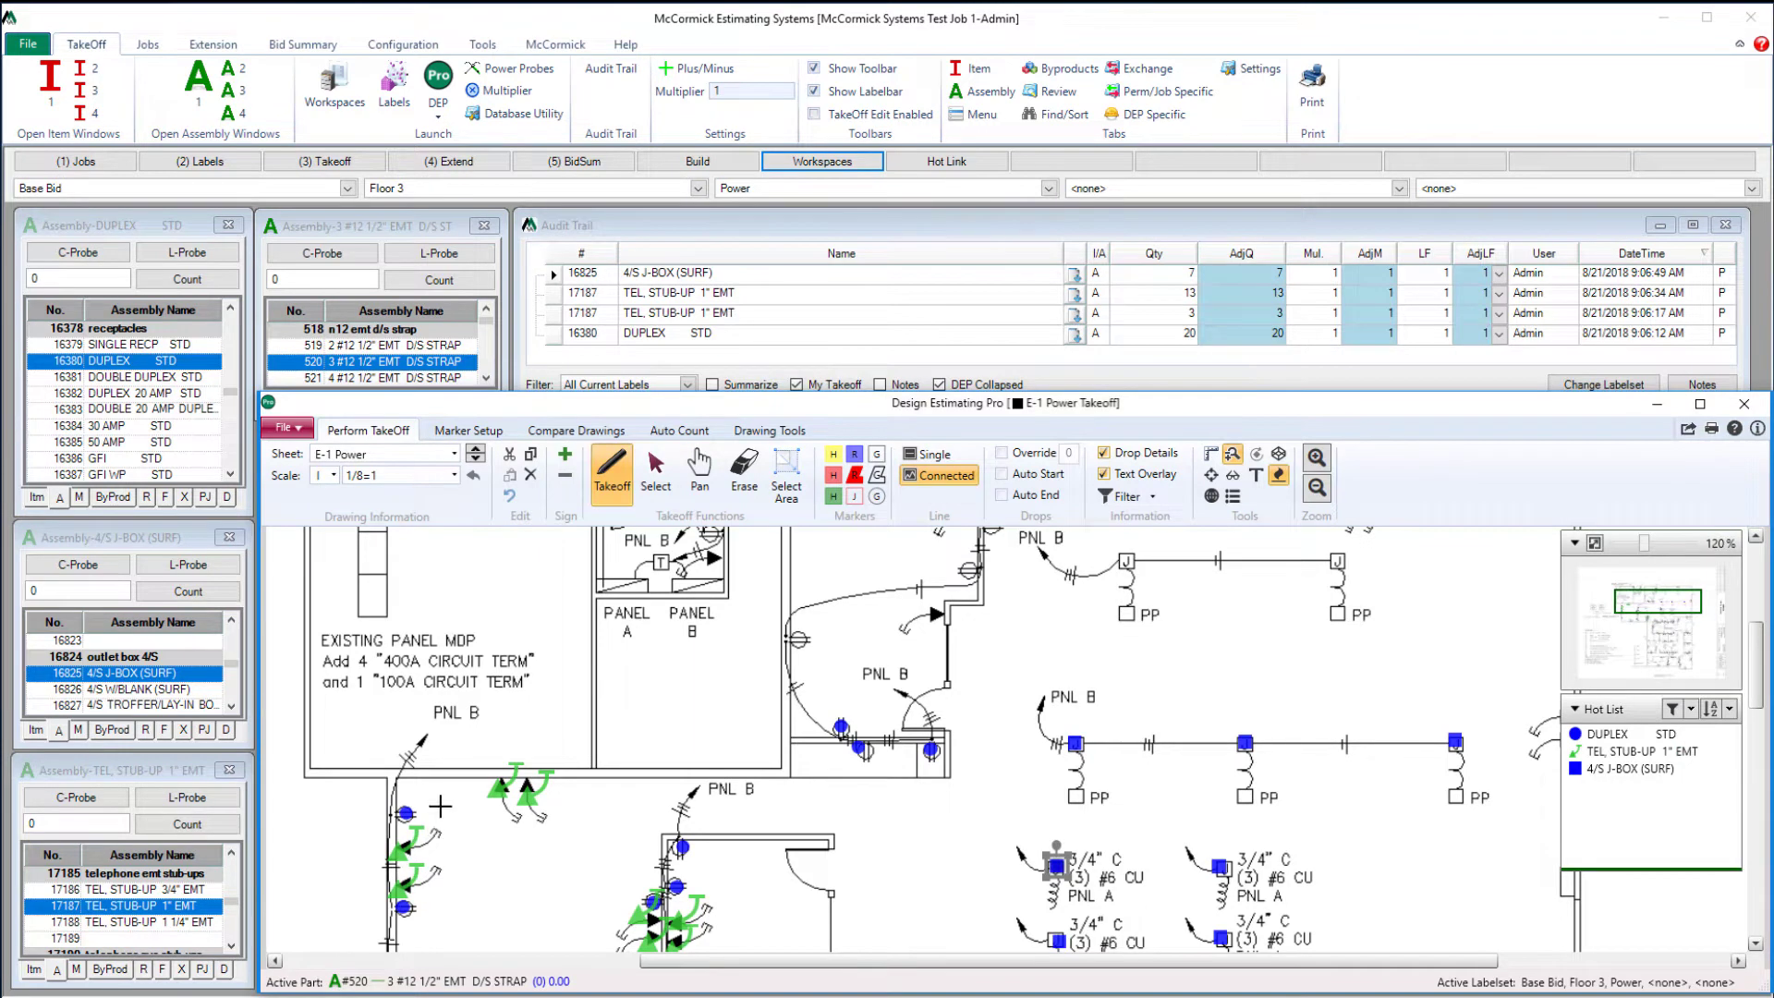
{"action": "scroll", "coordinate": [440, 806], "scroll_direction": "down", "scroll_amount": 2}
{"action": "left_click", "coordinate": [441, 717]}
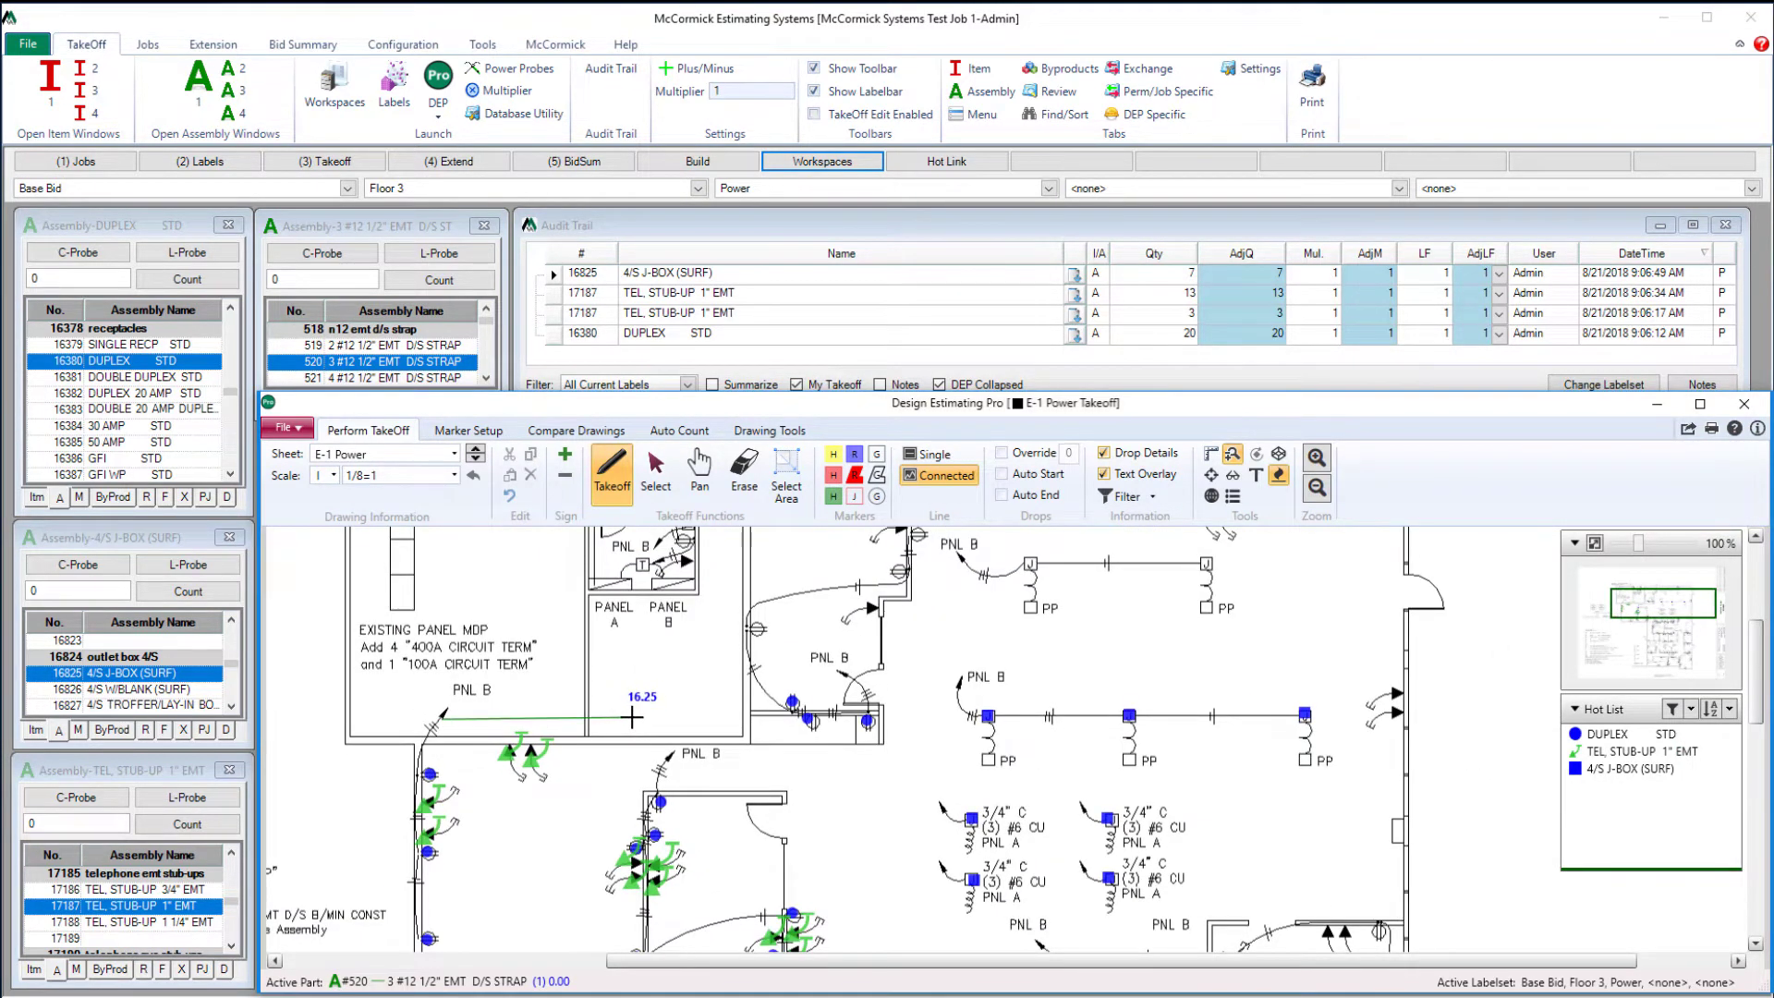
{"action": "left_click", "coordinate": [673, 718]}
{"action": "double_click", "coordinate": [673, 610]}
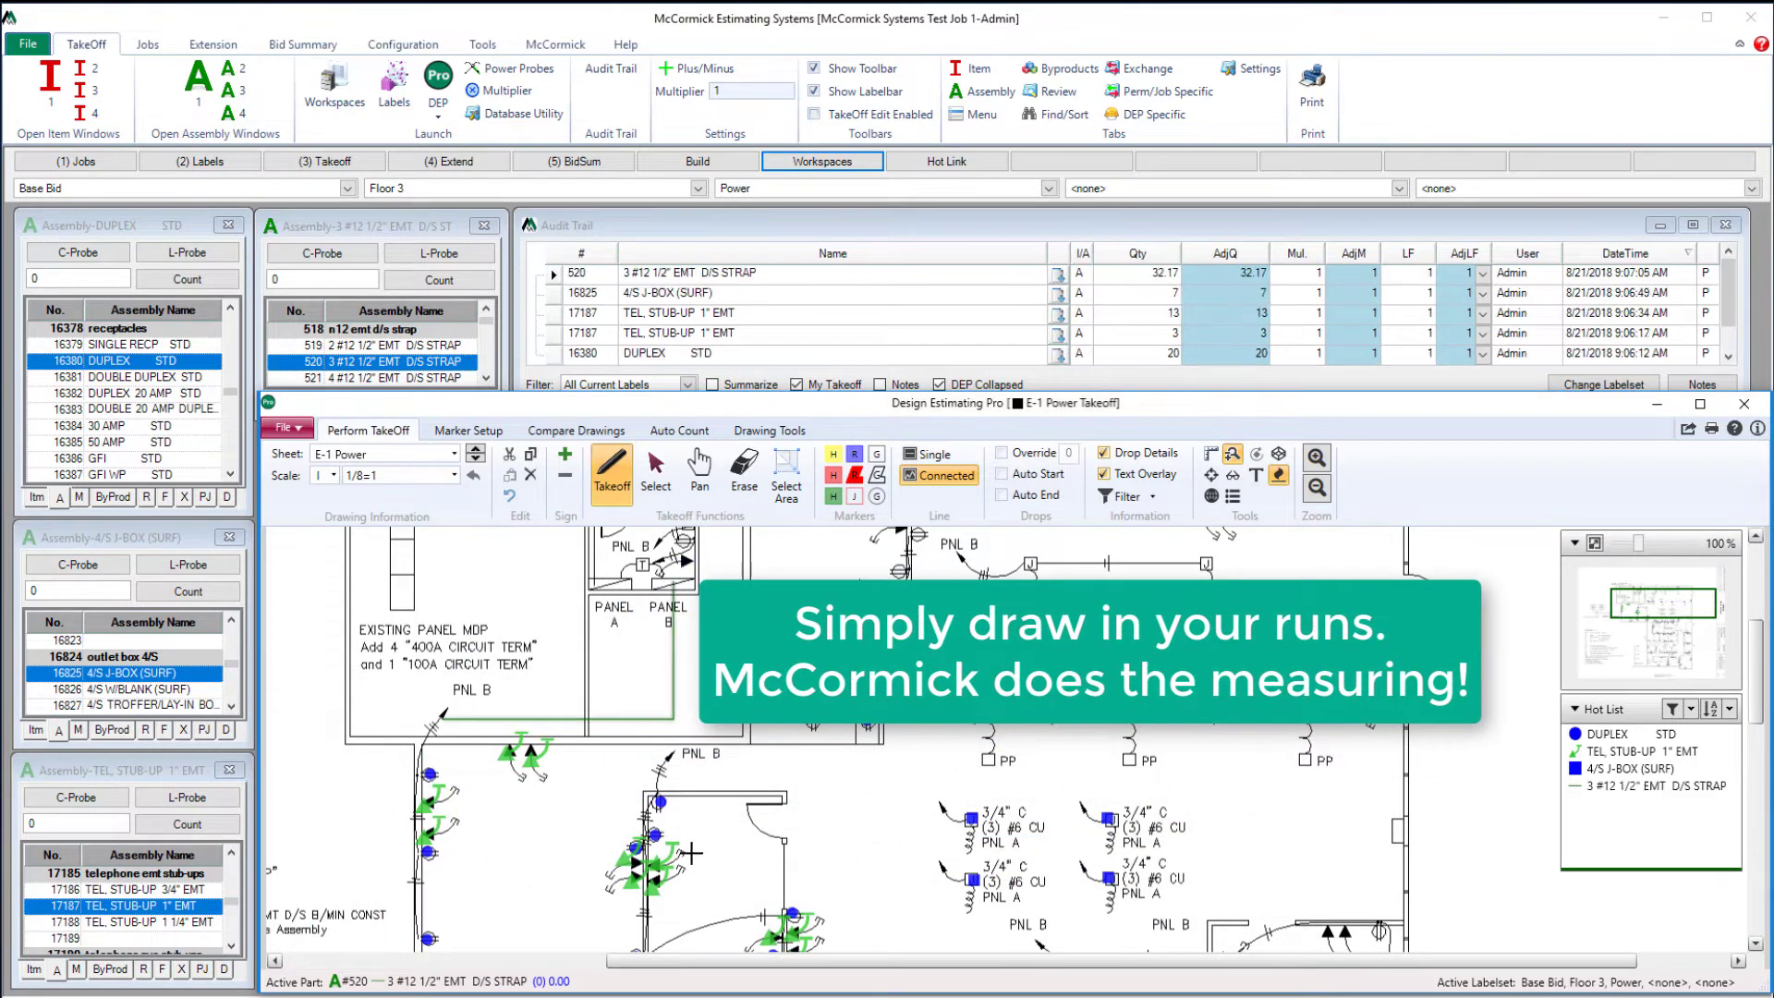
{"action": "right_click", "coordinate": [673, 625]}
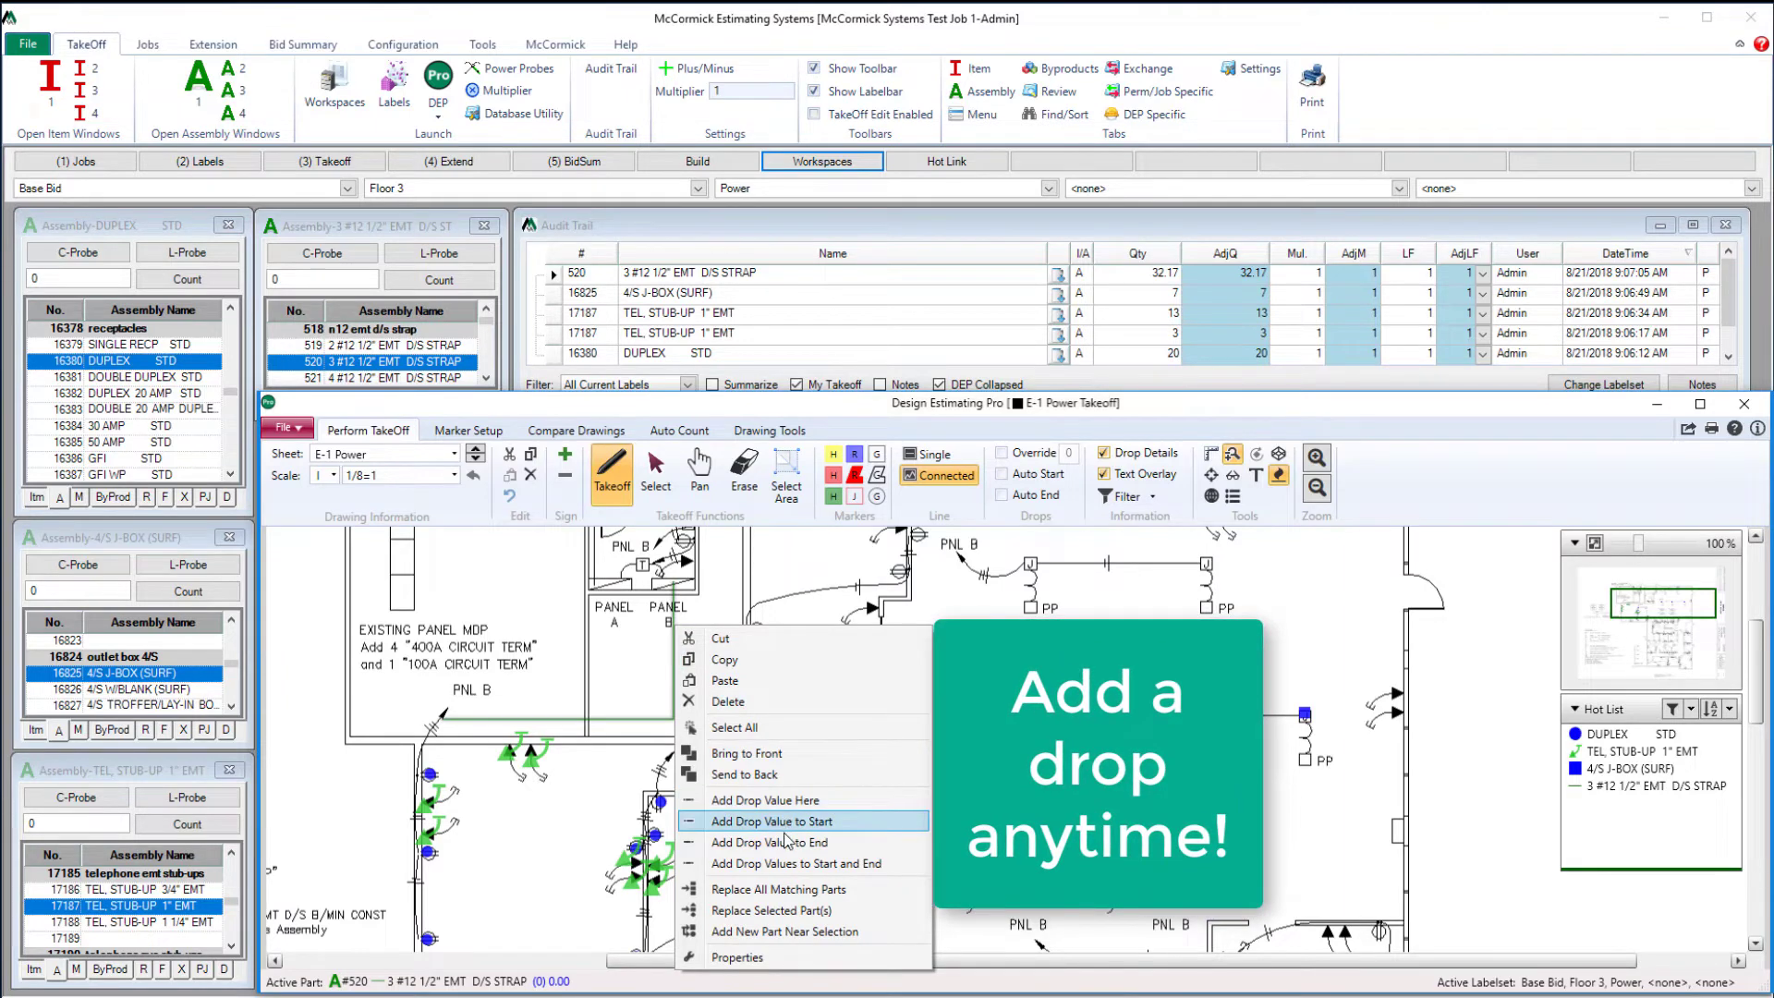
{"action": "left_click", "coordinate": [792, 864]}
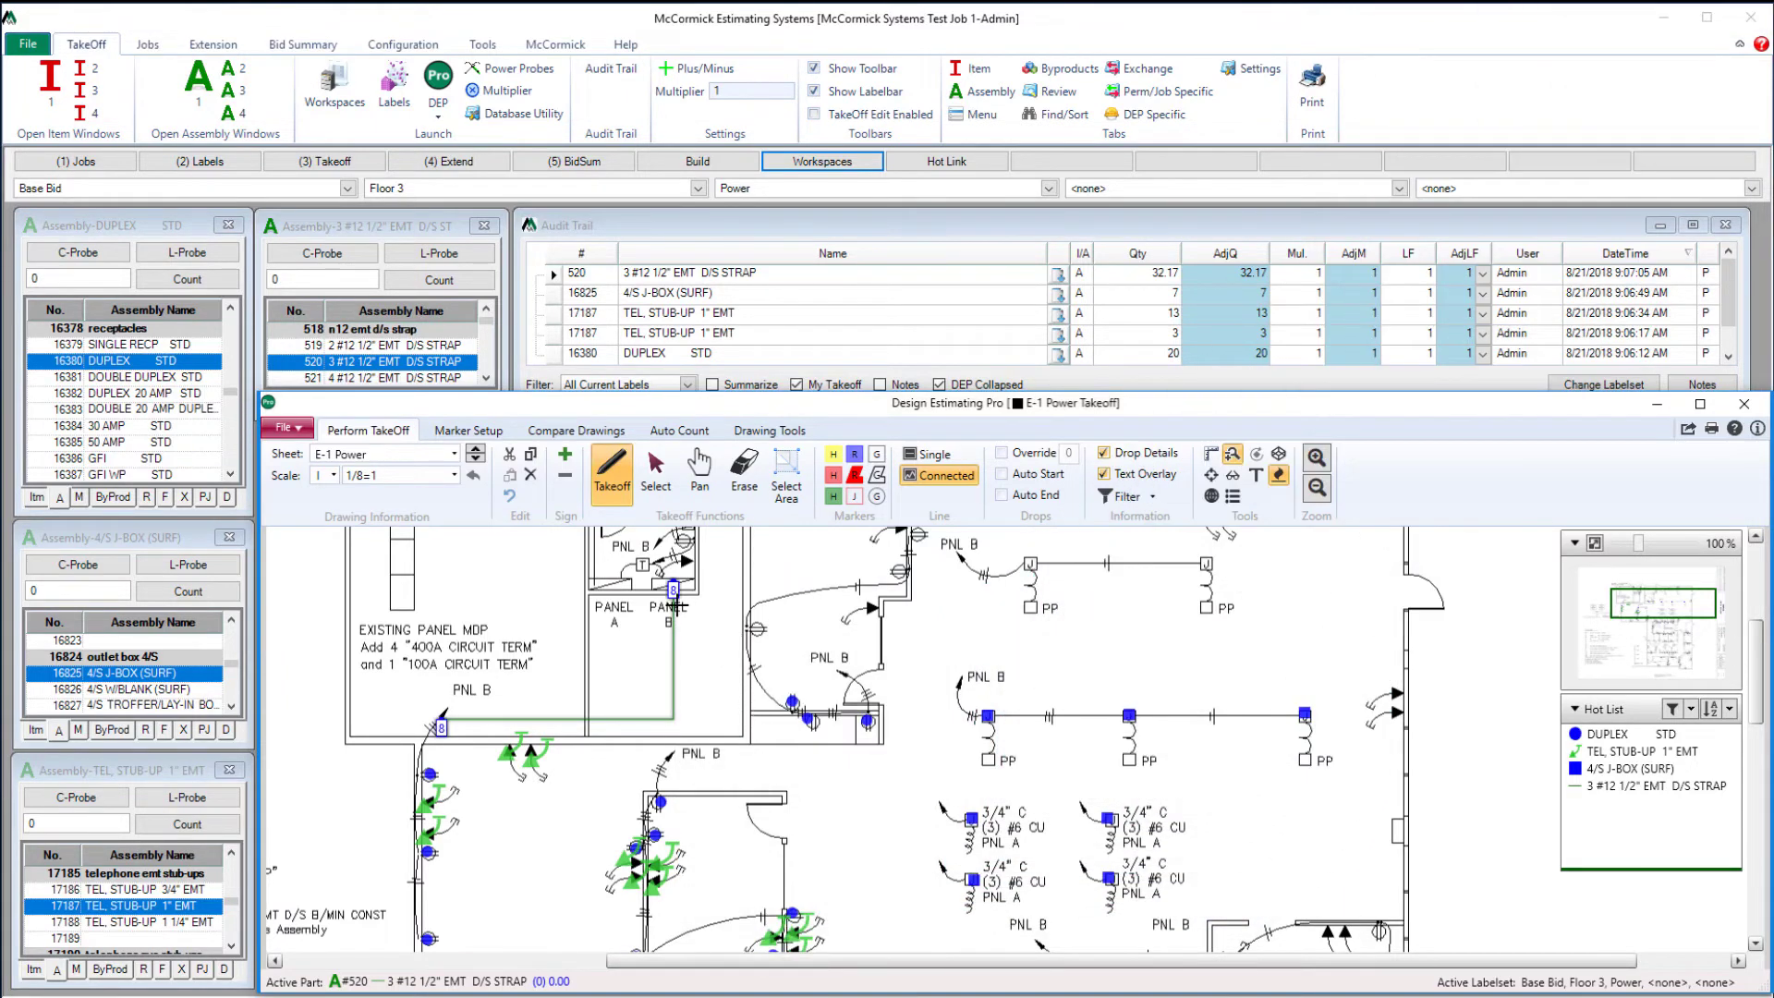
- Draw the second run to the panel and a third run to the top-left corner
{"action": "left_click", "coordinate": [658, 785]}
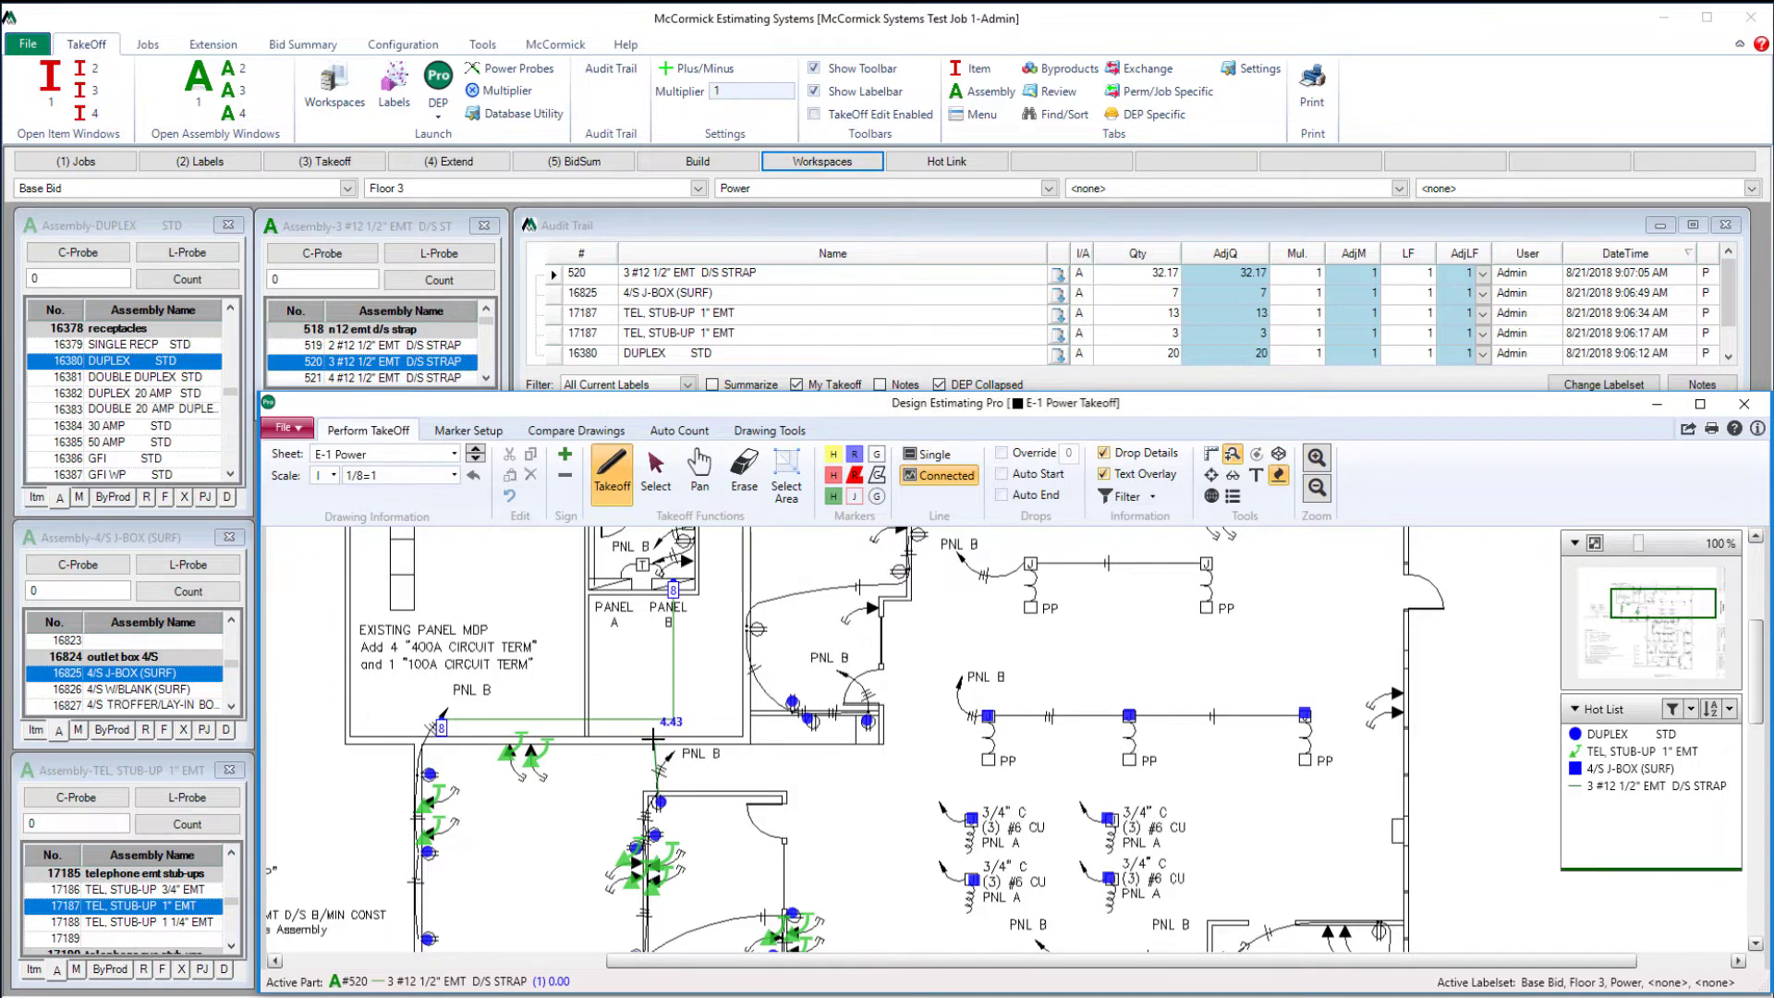
{"action": "double_click", "coordinate": [673, 586]}
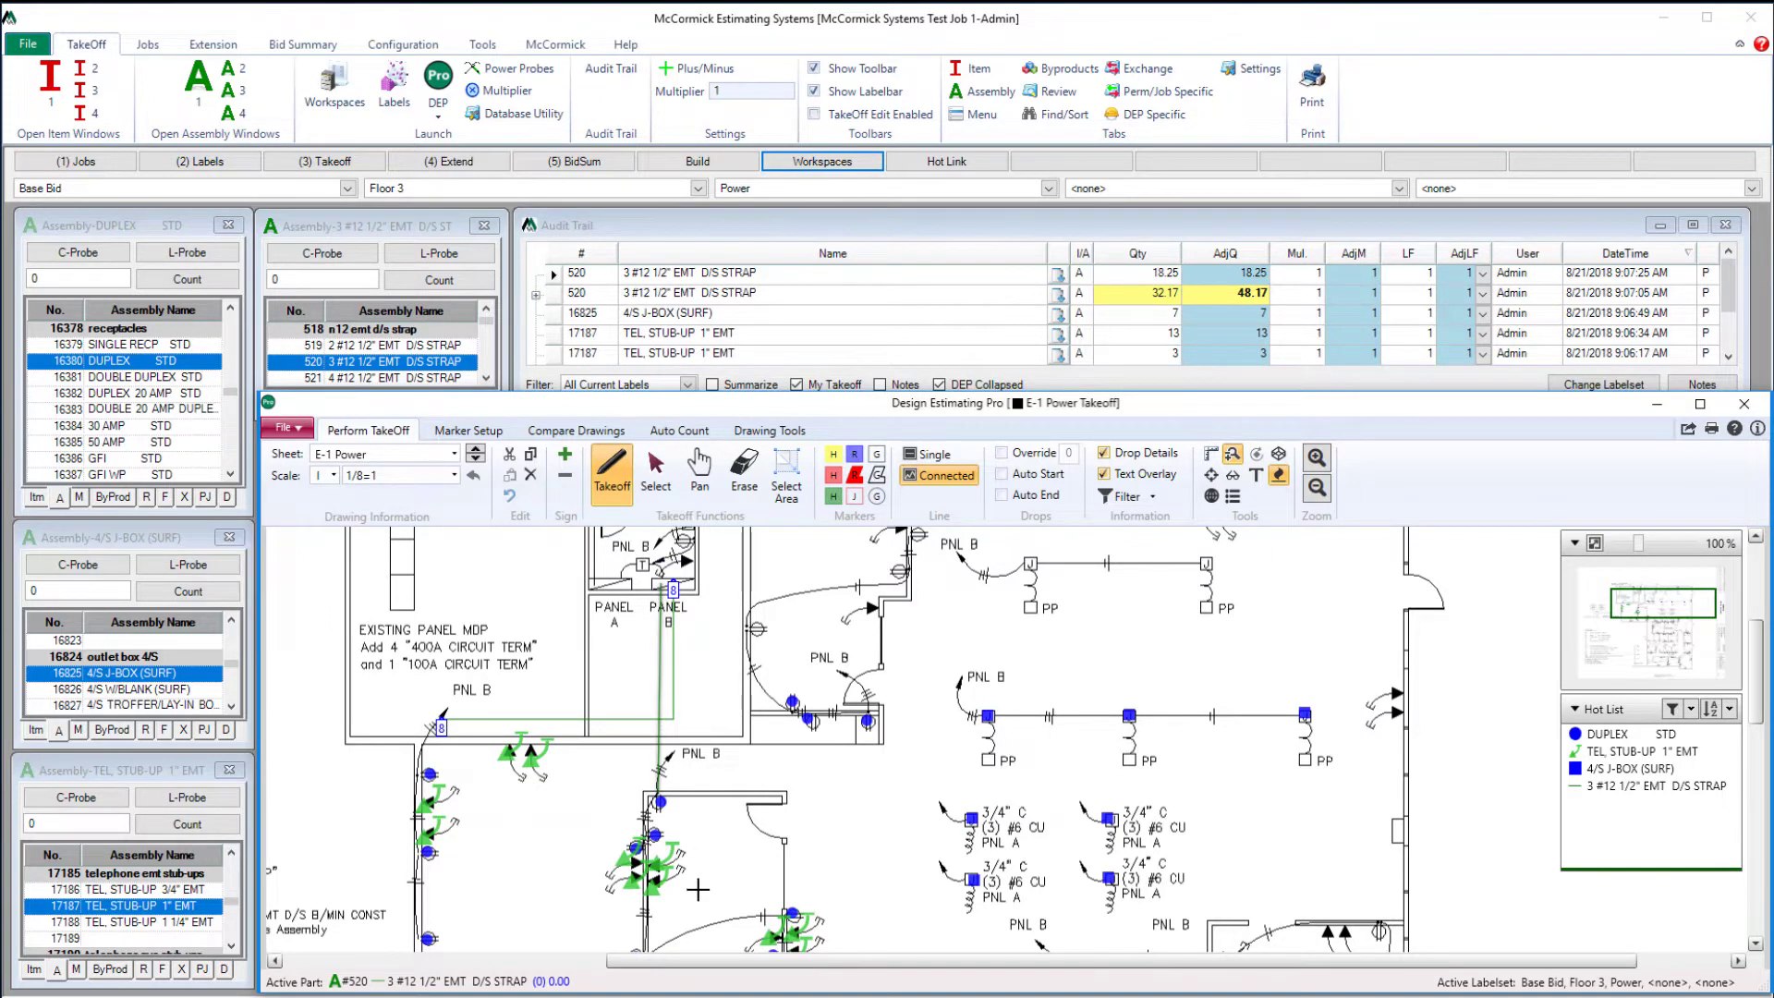
{"action": "scroll", "coordinate": [684, 832], "scroll_direction": "down", "scroll_amount": 3}
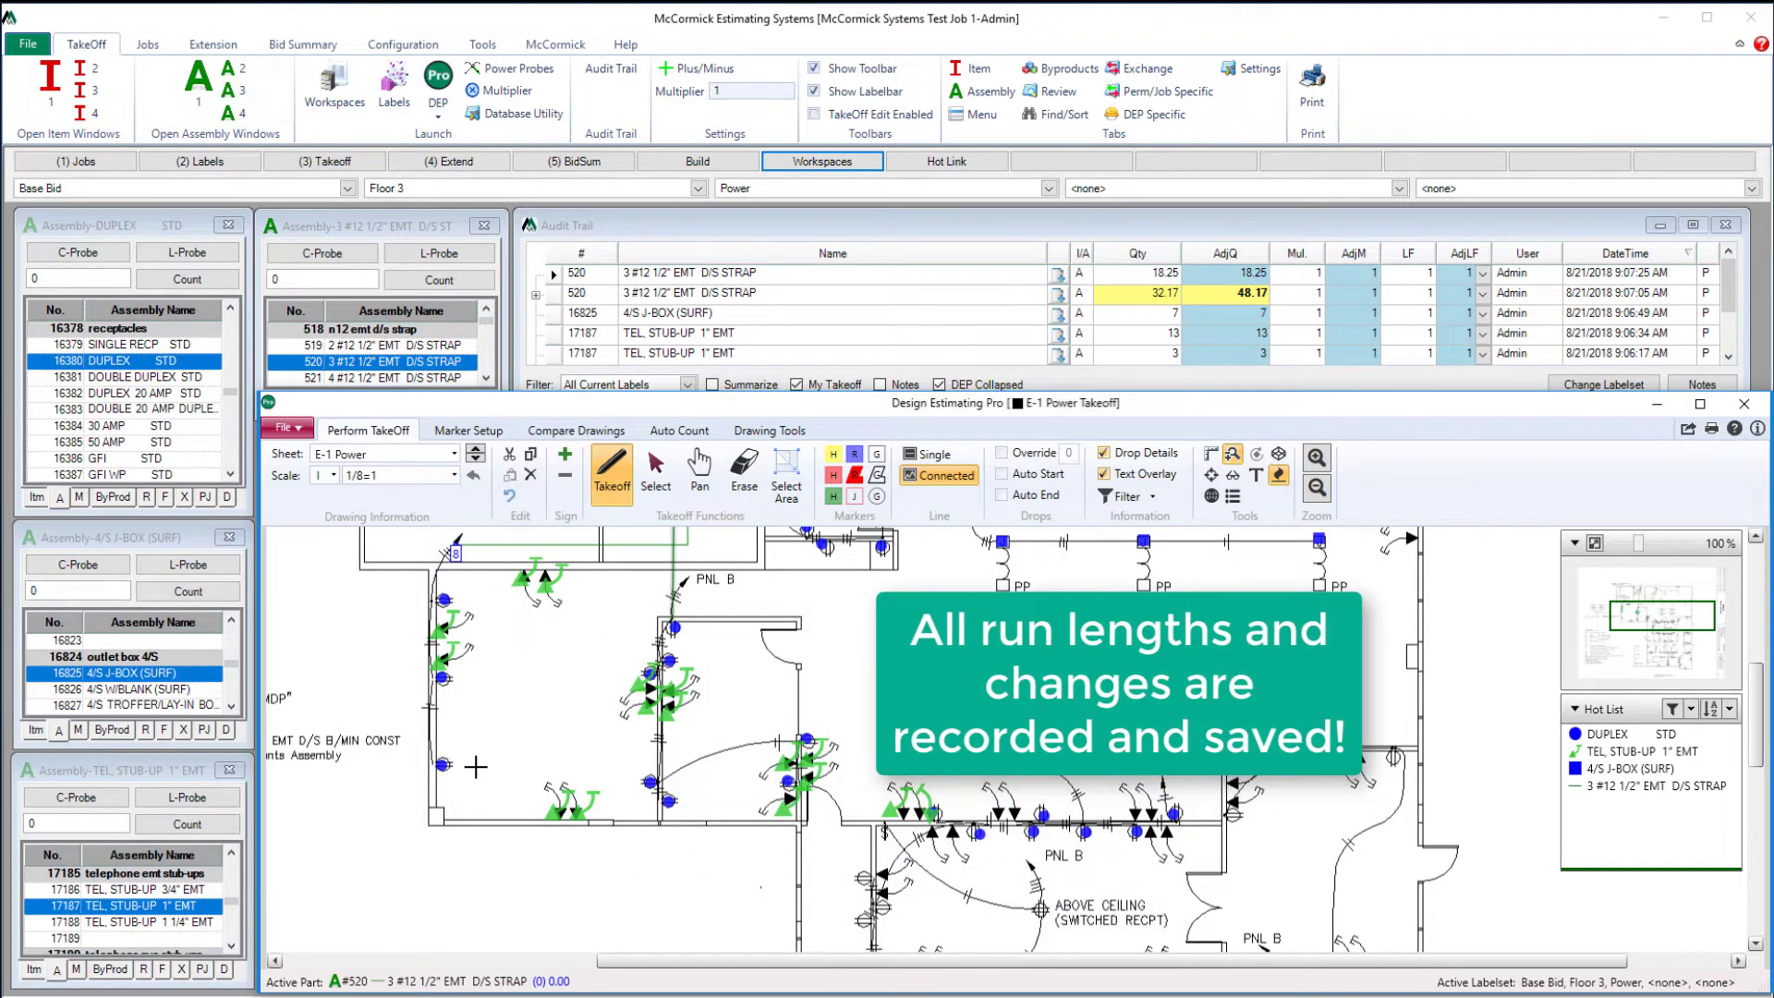
{"action": "left_click", "coordinate": [654, 786]}
{"action": "left_click", "coordinate": [432, 783]}
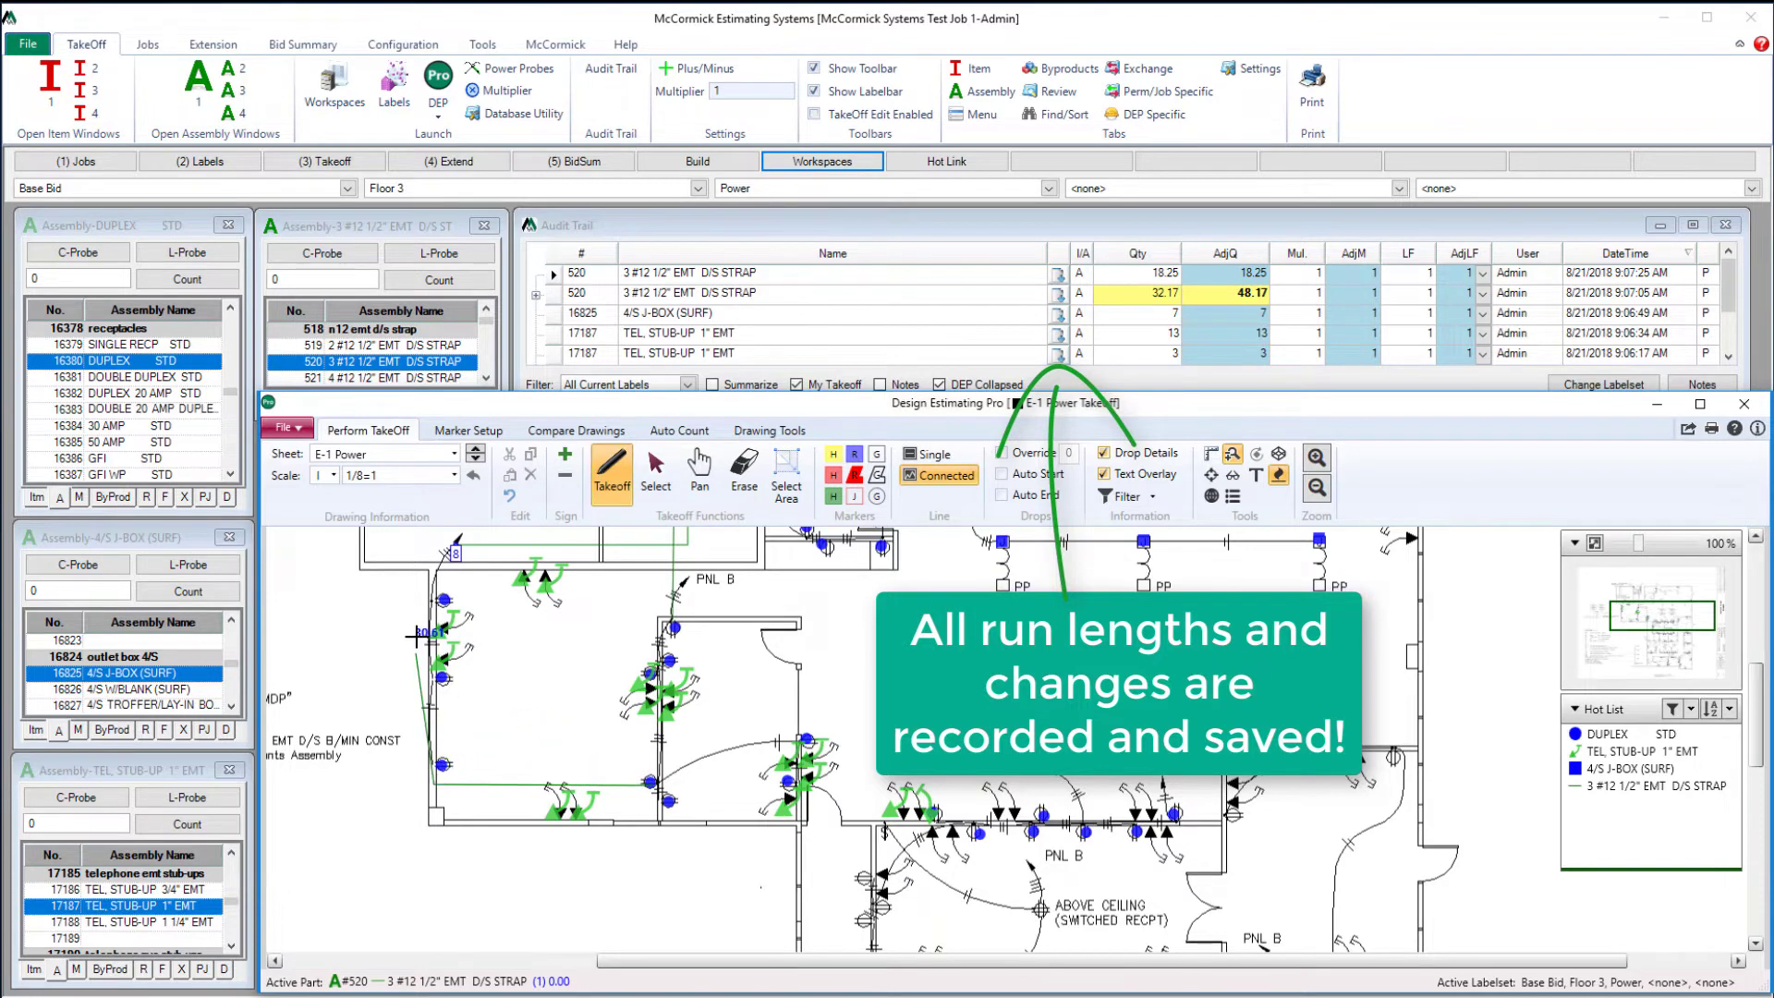
{"action": "double_click", "coordinate": [432, 545]}
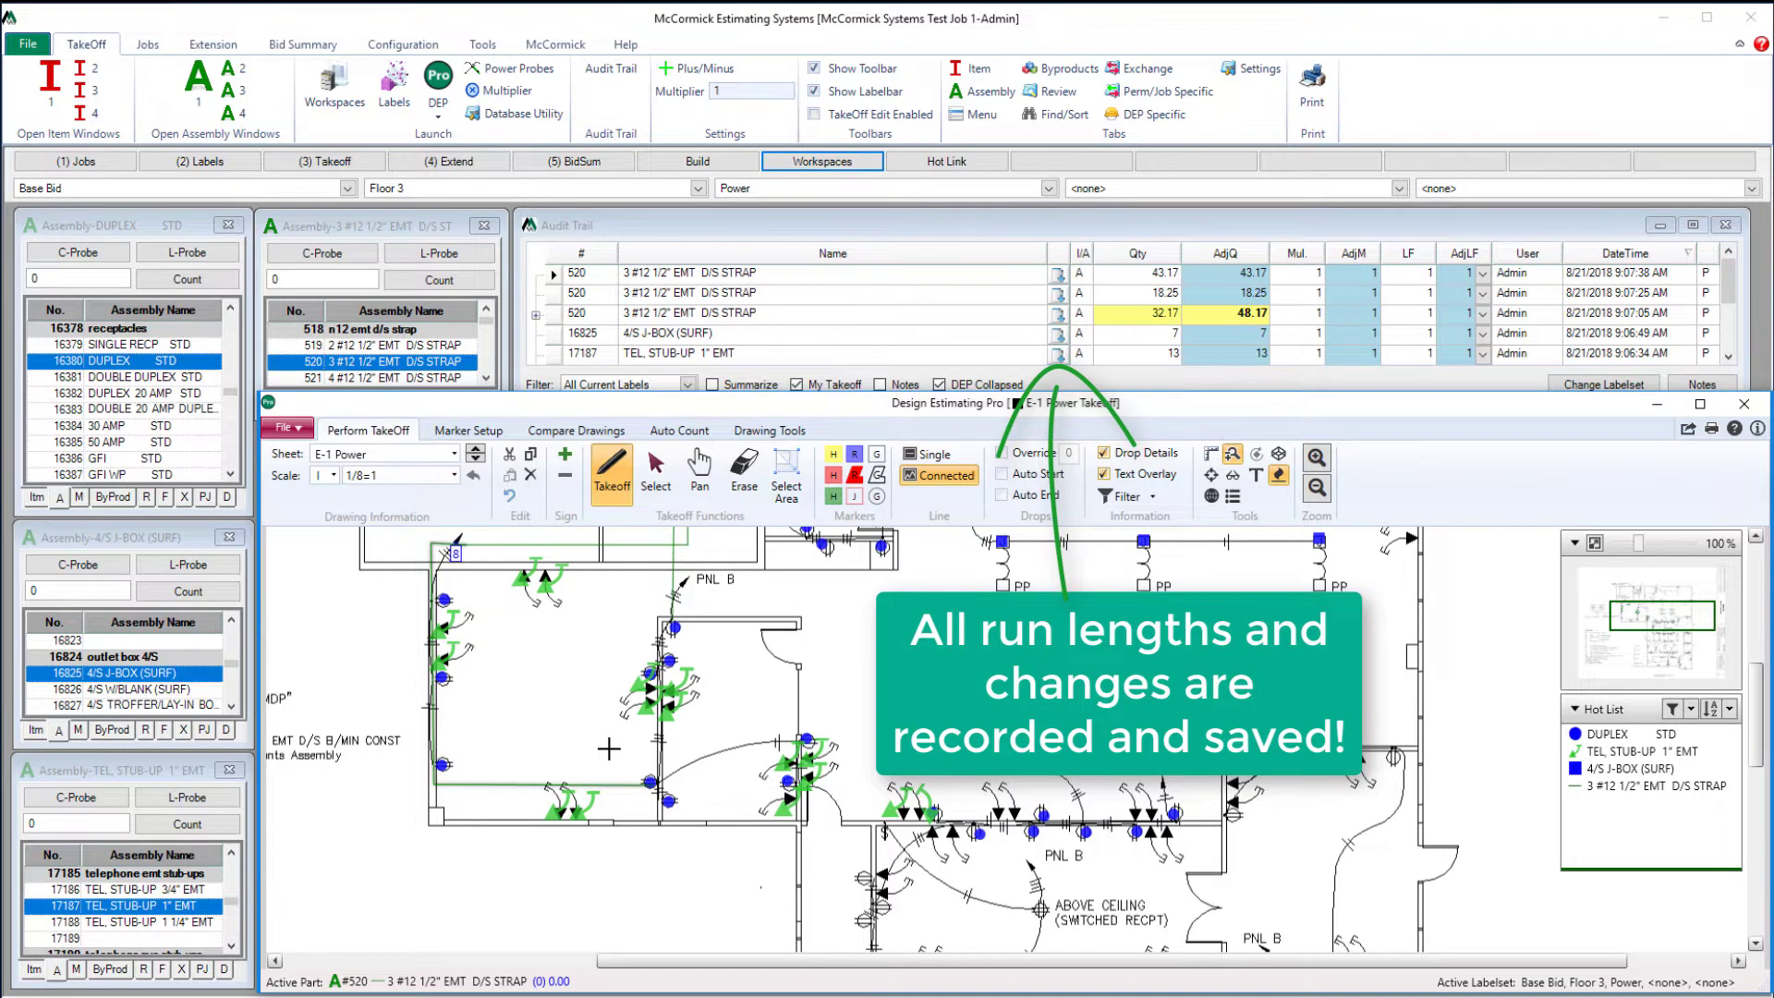
- Draw the fourth conduit run with several bends, ending at PNL B
{"action": "scroll", "coordinate": [626, 736], "scroll_direction": "up", "scroll_amount": 2}
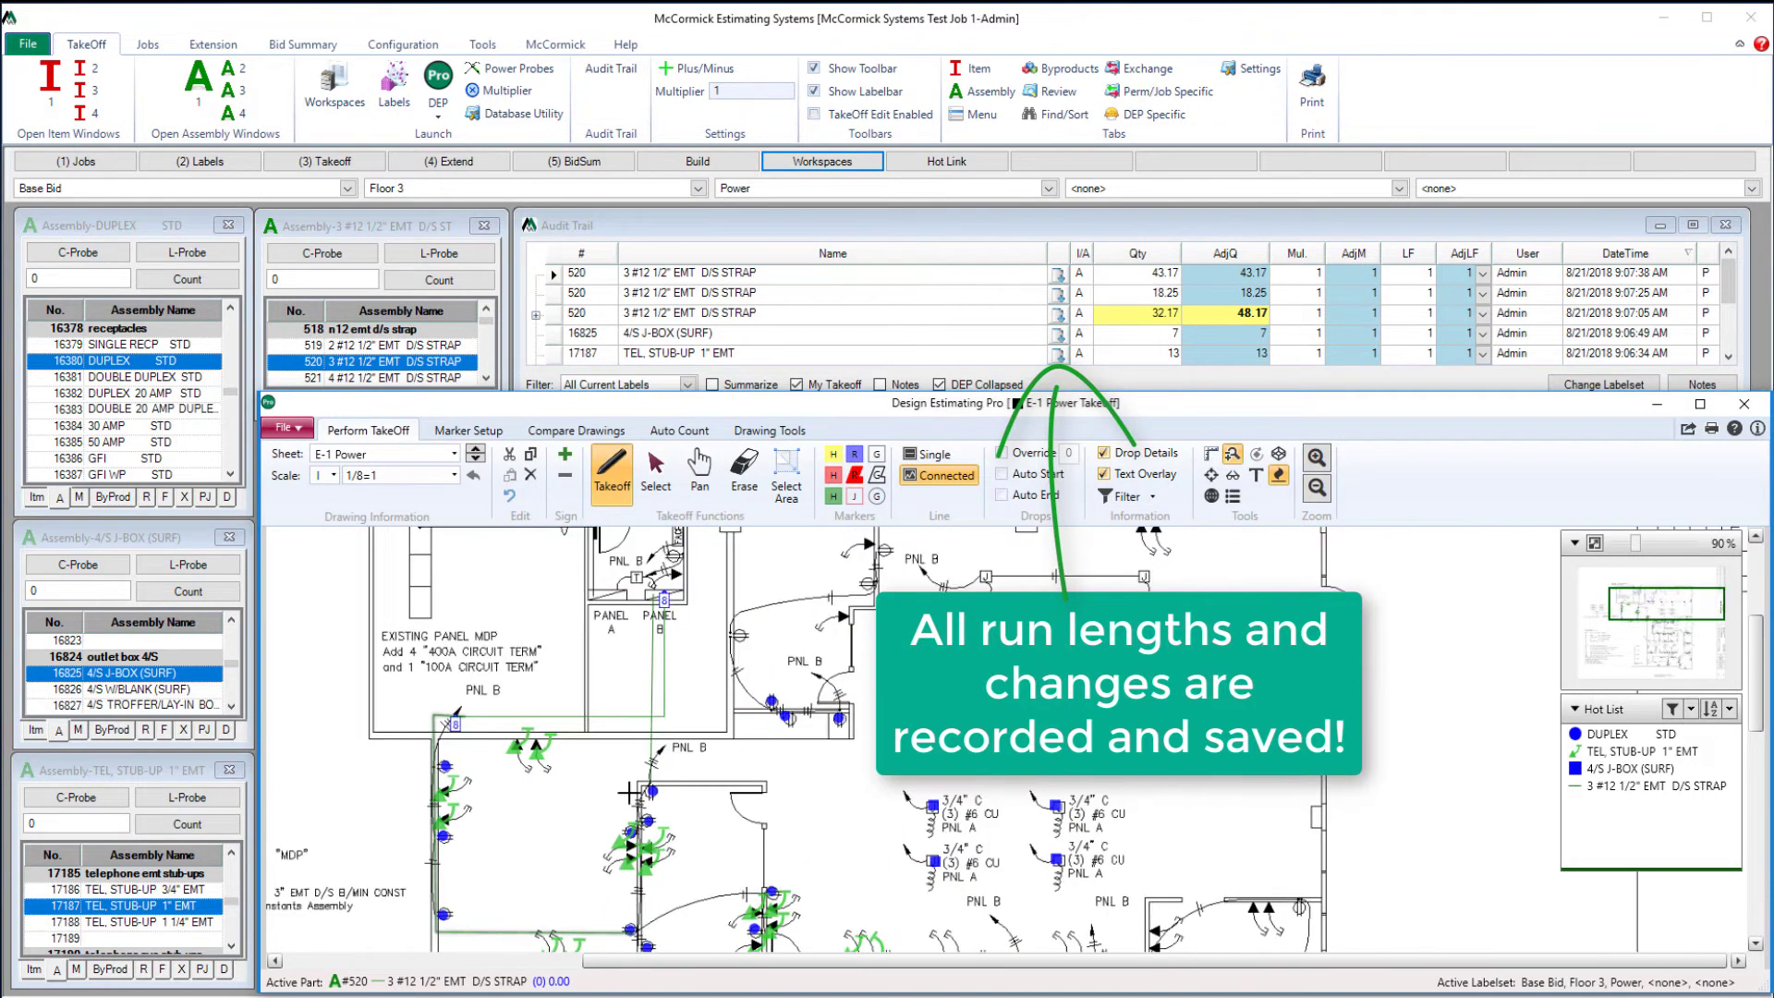
{"action": "scroll", "coordinate": [680, 725], "scroll_direction": "down", "scroll_amount": 1}
{"action": "scroll", "coordinate": [645, 783], "scroll_direction": "down", "scroll_amount": 1}
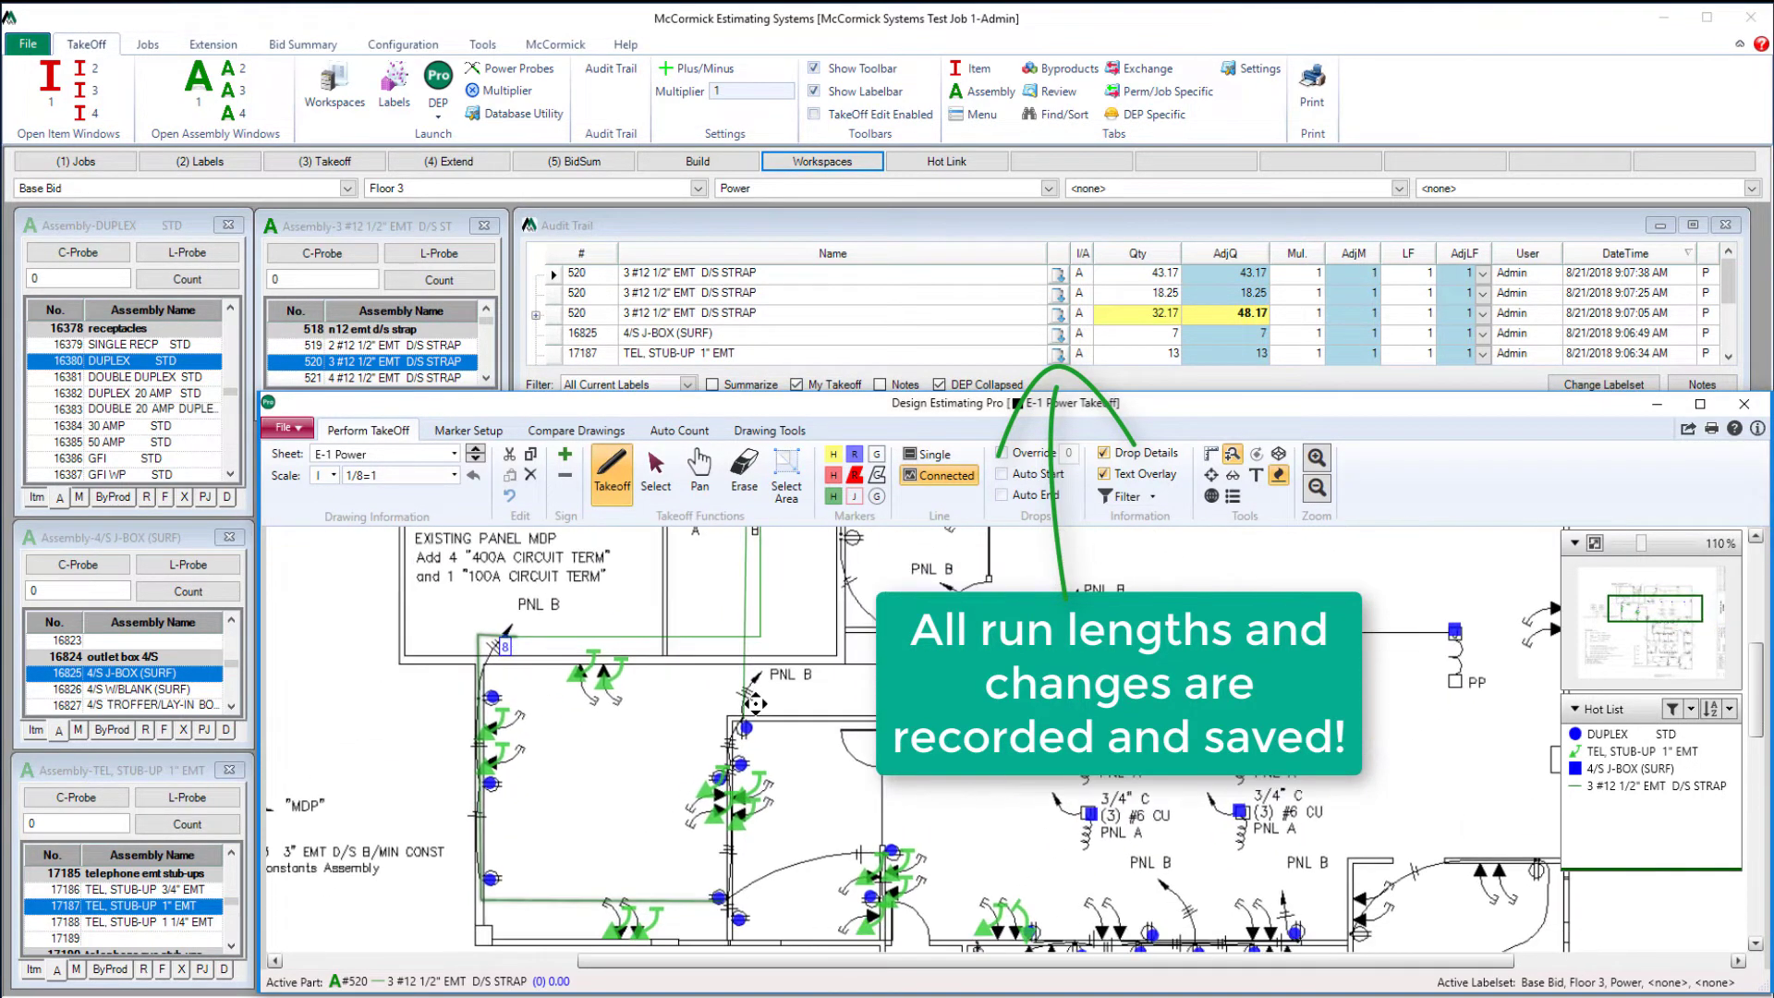
{"action": "left_click", "coordinate": [733, 883]}
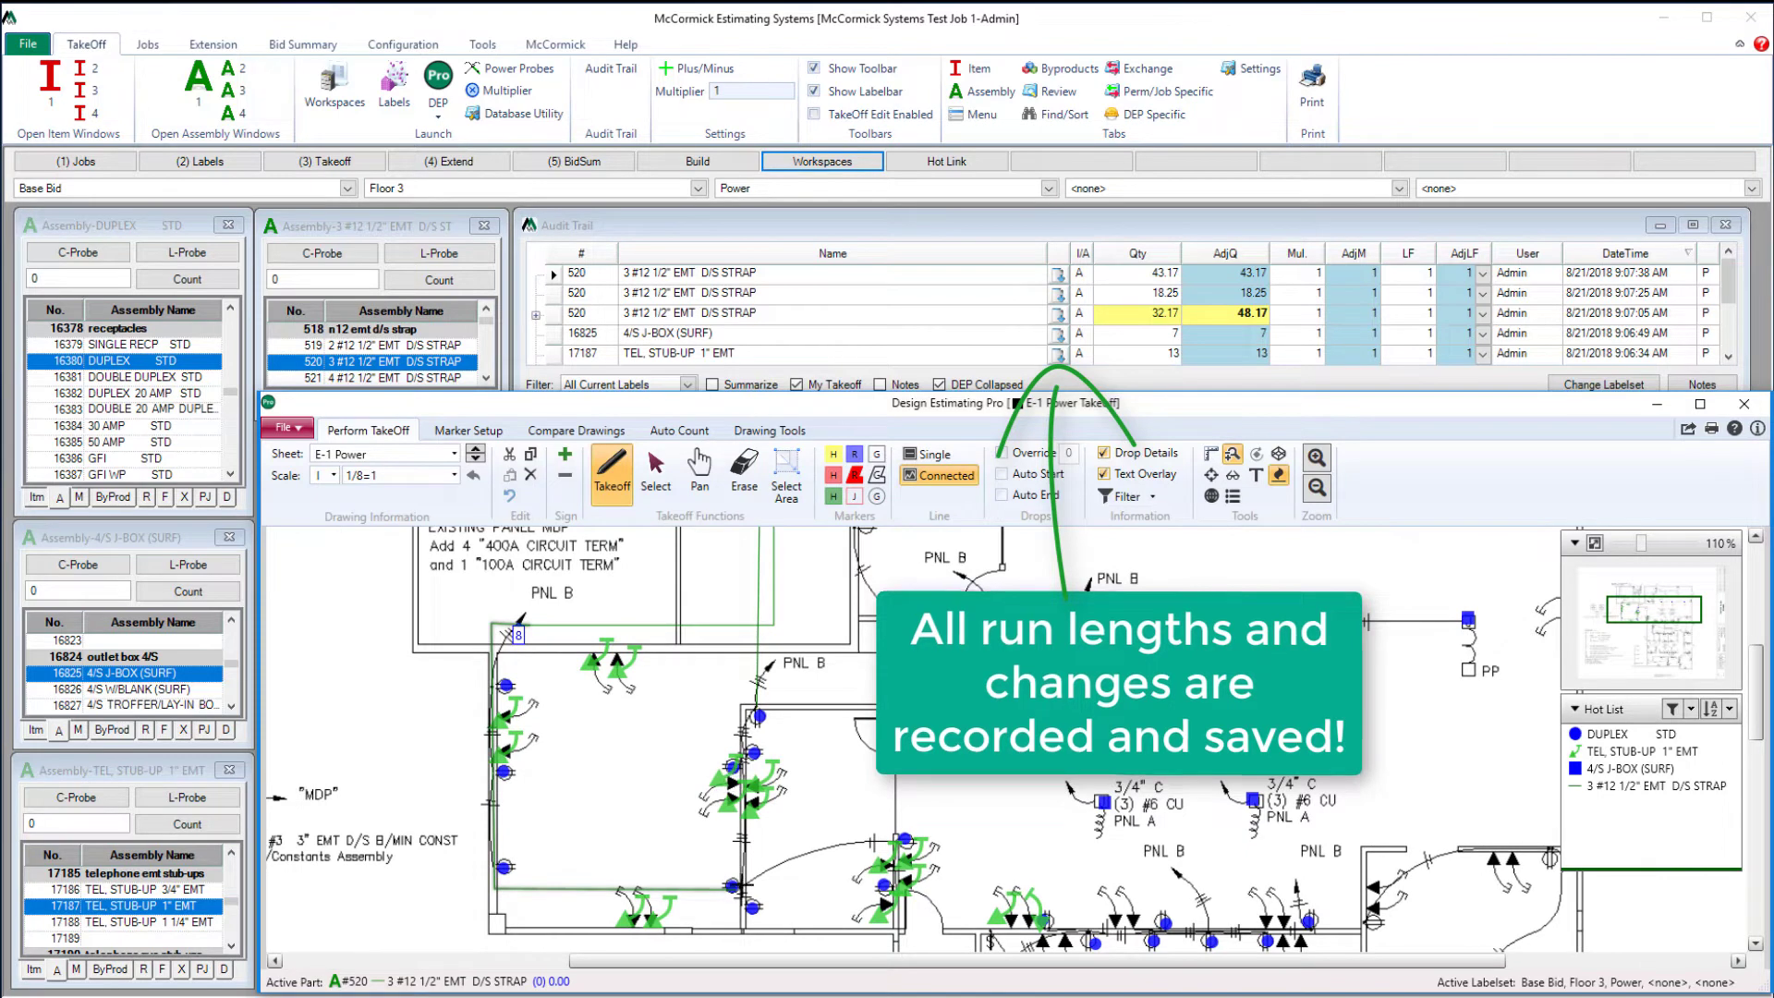
{"action": "left_click", "coordinate": [819, 845]}
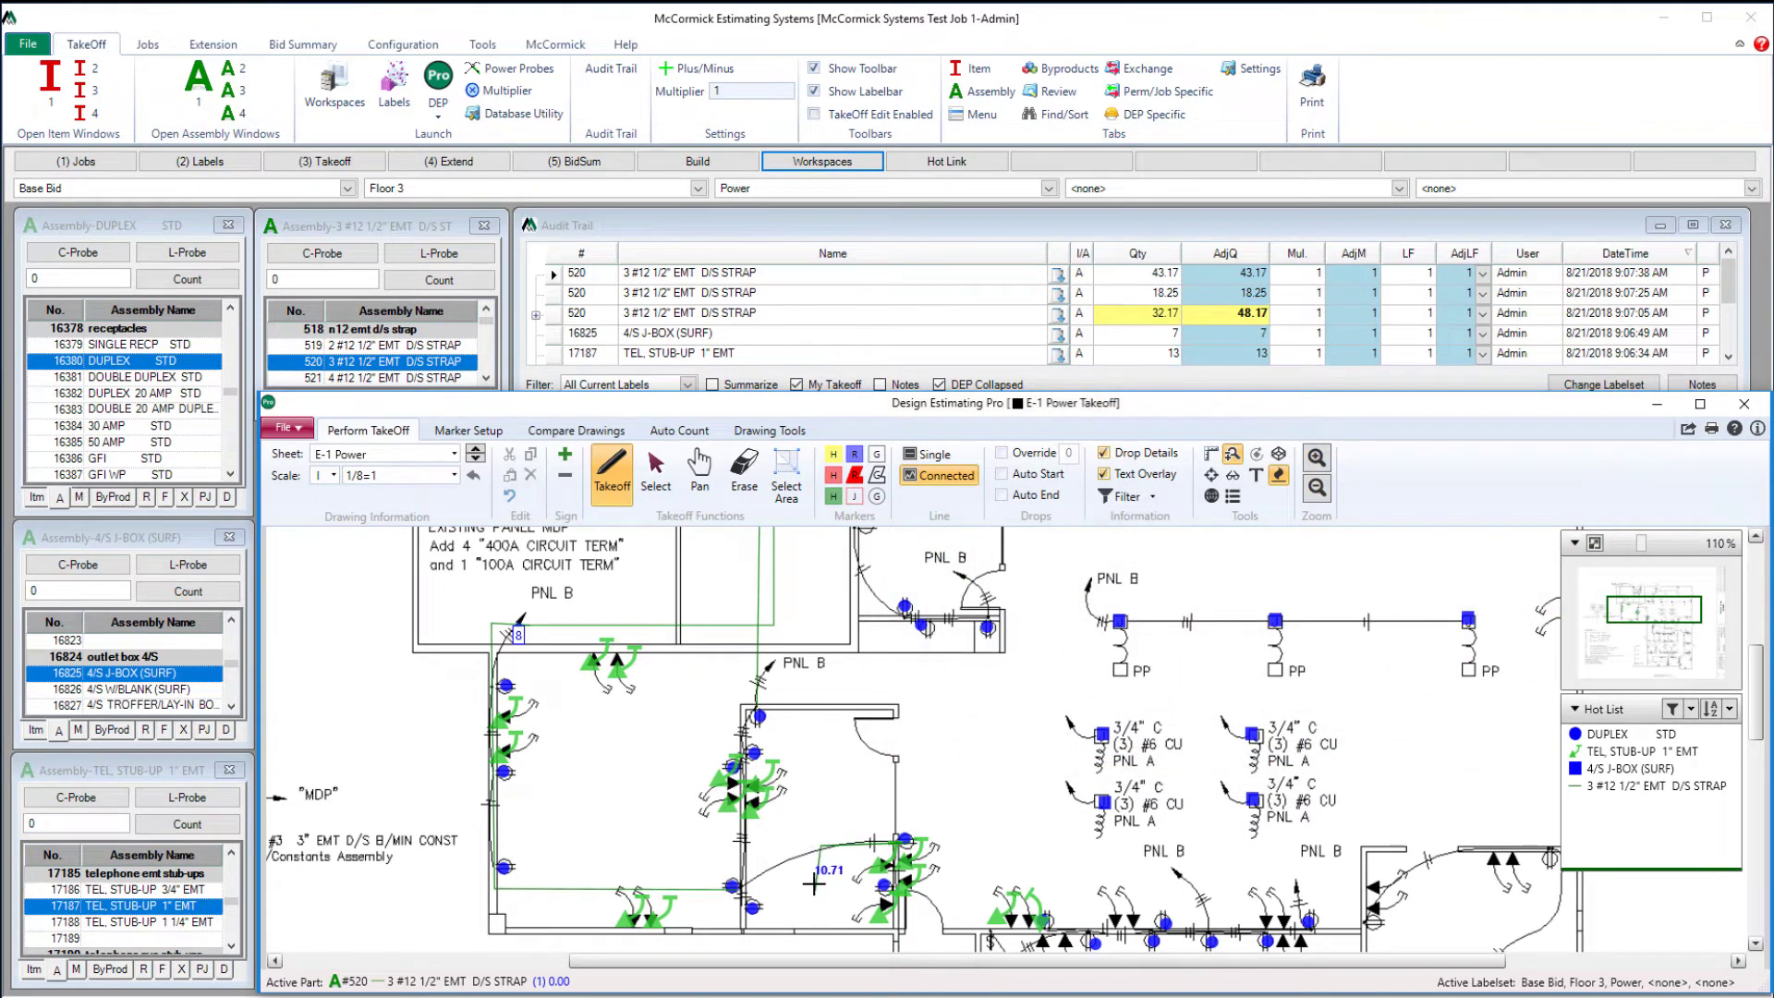
{"action": "left_click", "coordinate": [820, 876]}
{"action": "left_click", "coordinate": [740, 876]}
{"action": "left_click", "coordinate": [737, 716]}
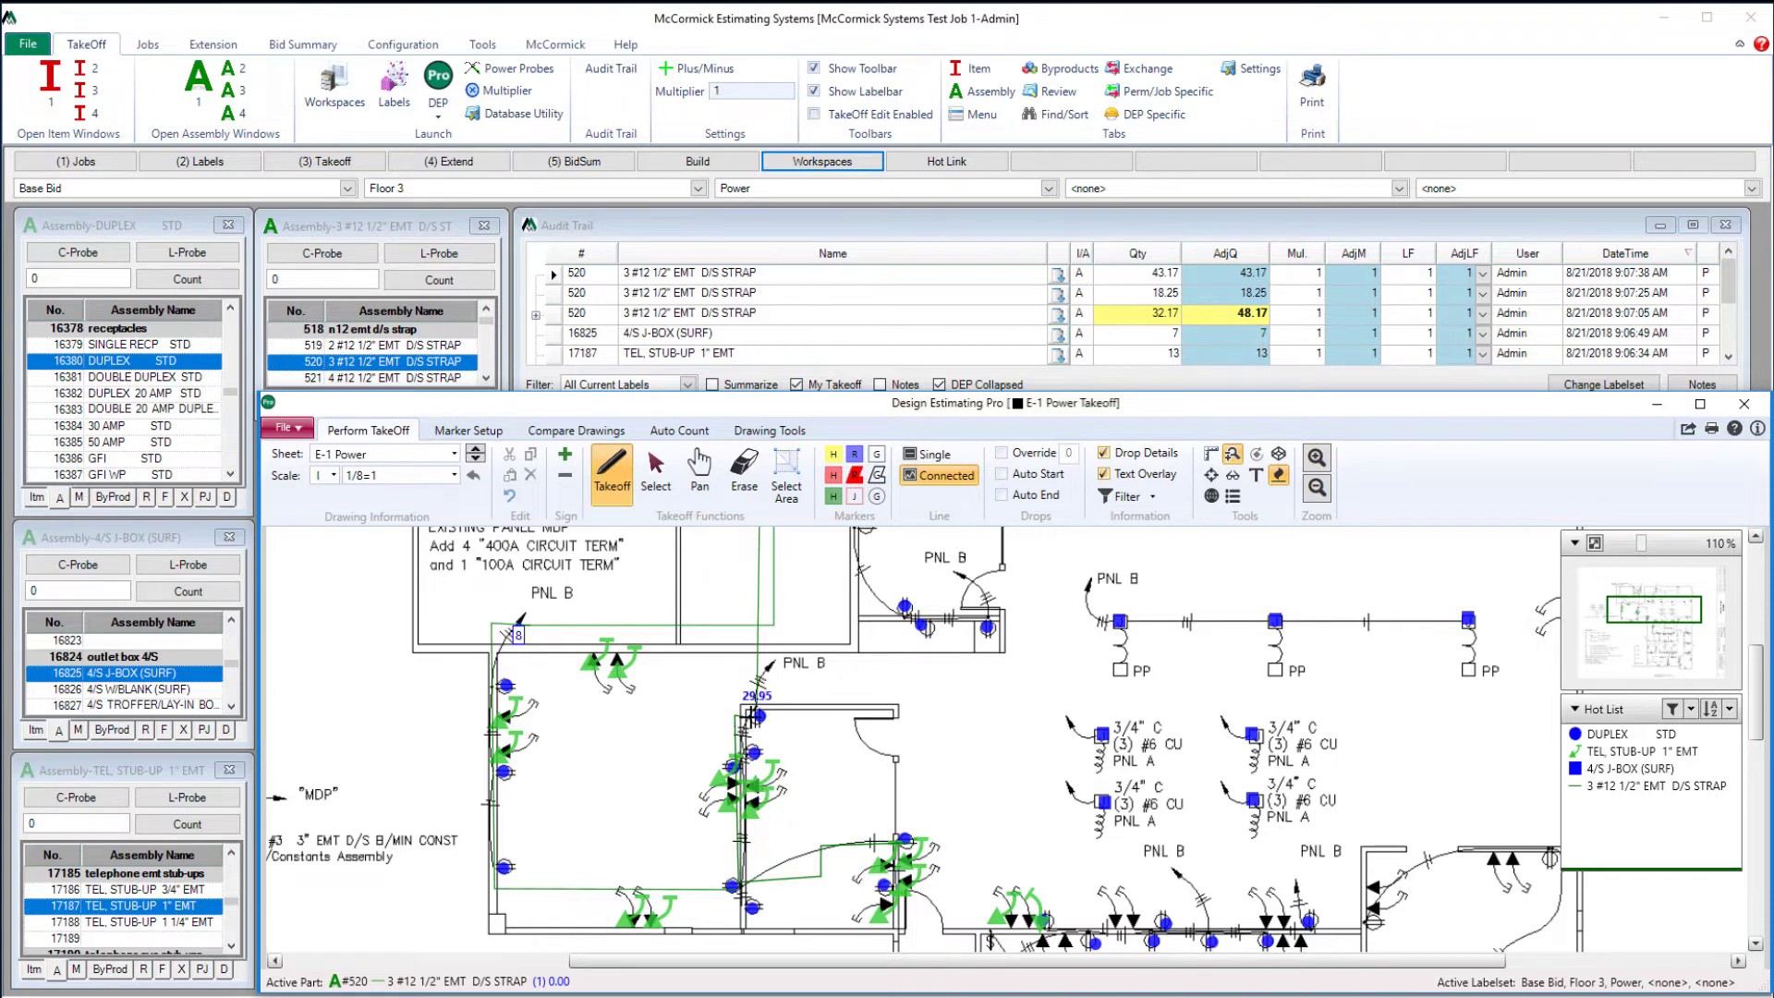
{"action": "double_click", "coordinate": [757, 673]}
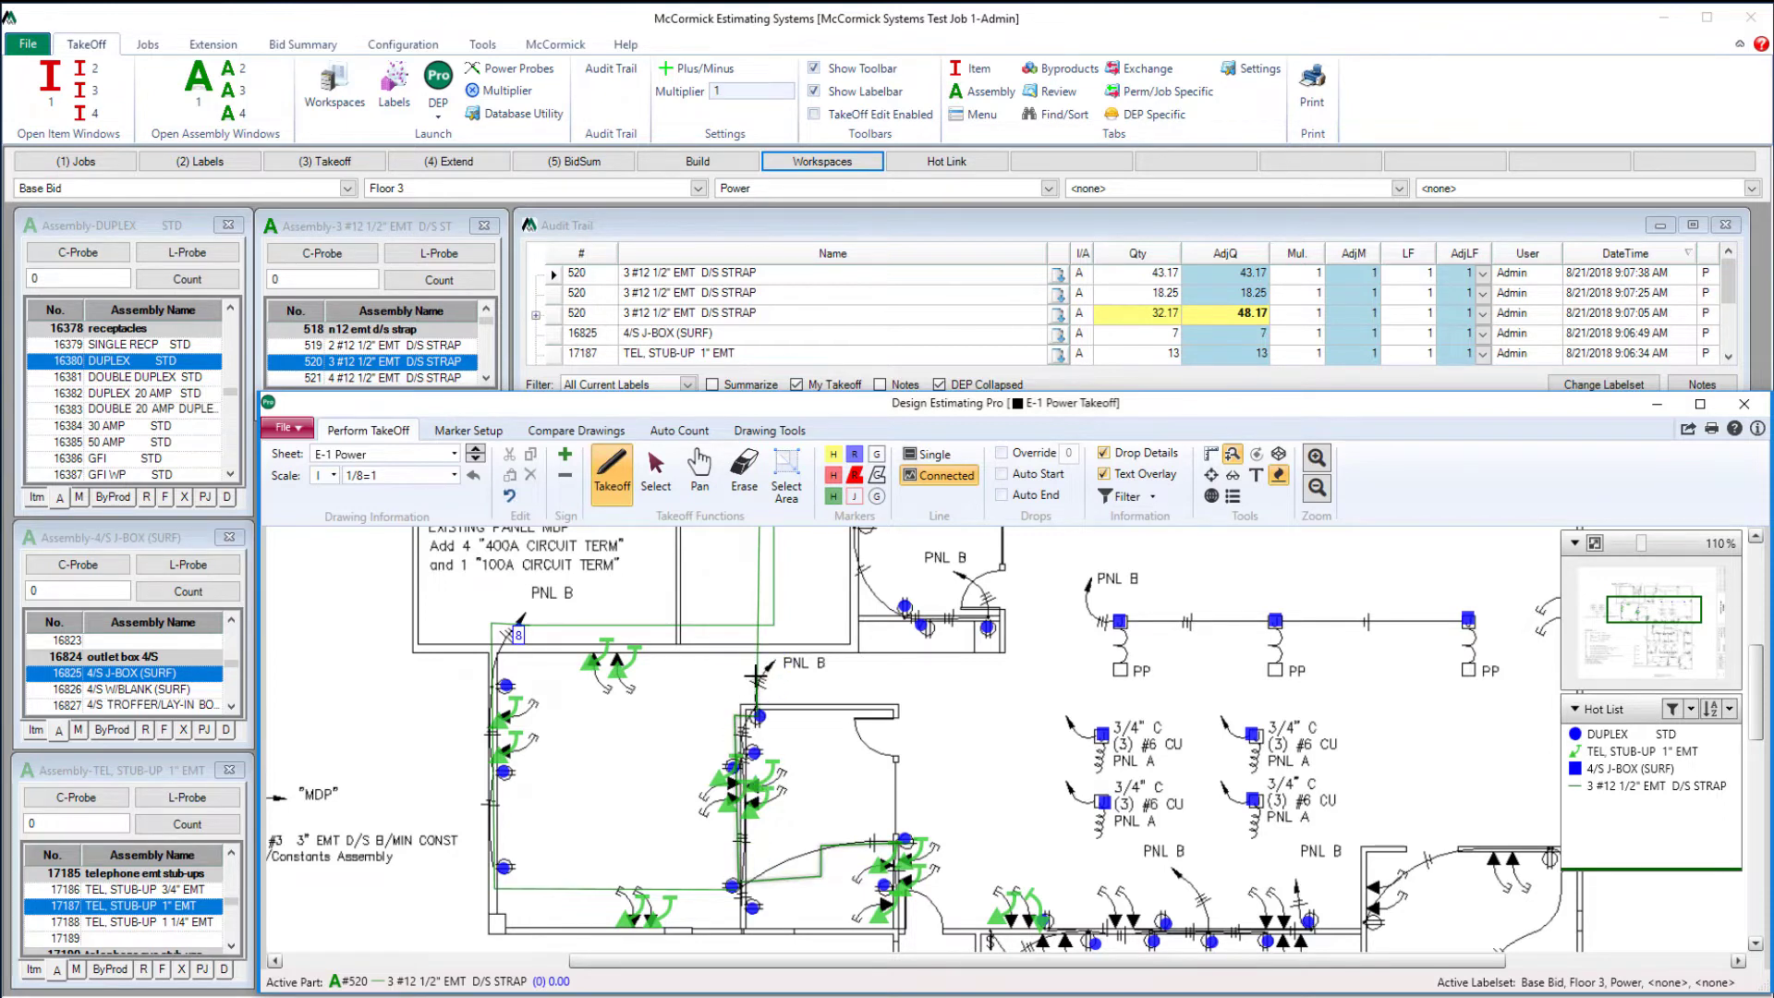
- Count additional 4/S J-BOXes, two duplex receptacles and two telephone stub-ups in the right-hand area
{"action": "left_click", "coordinate": [113, 676]}
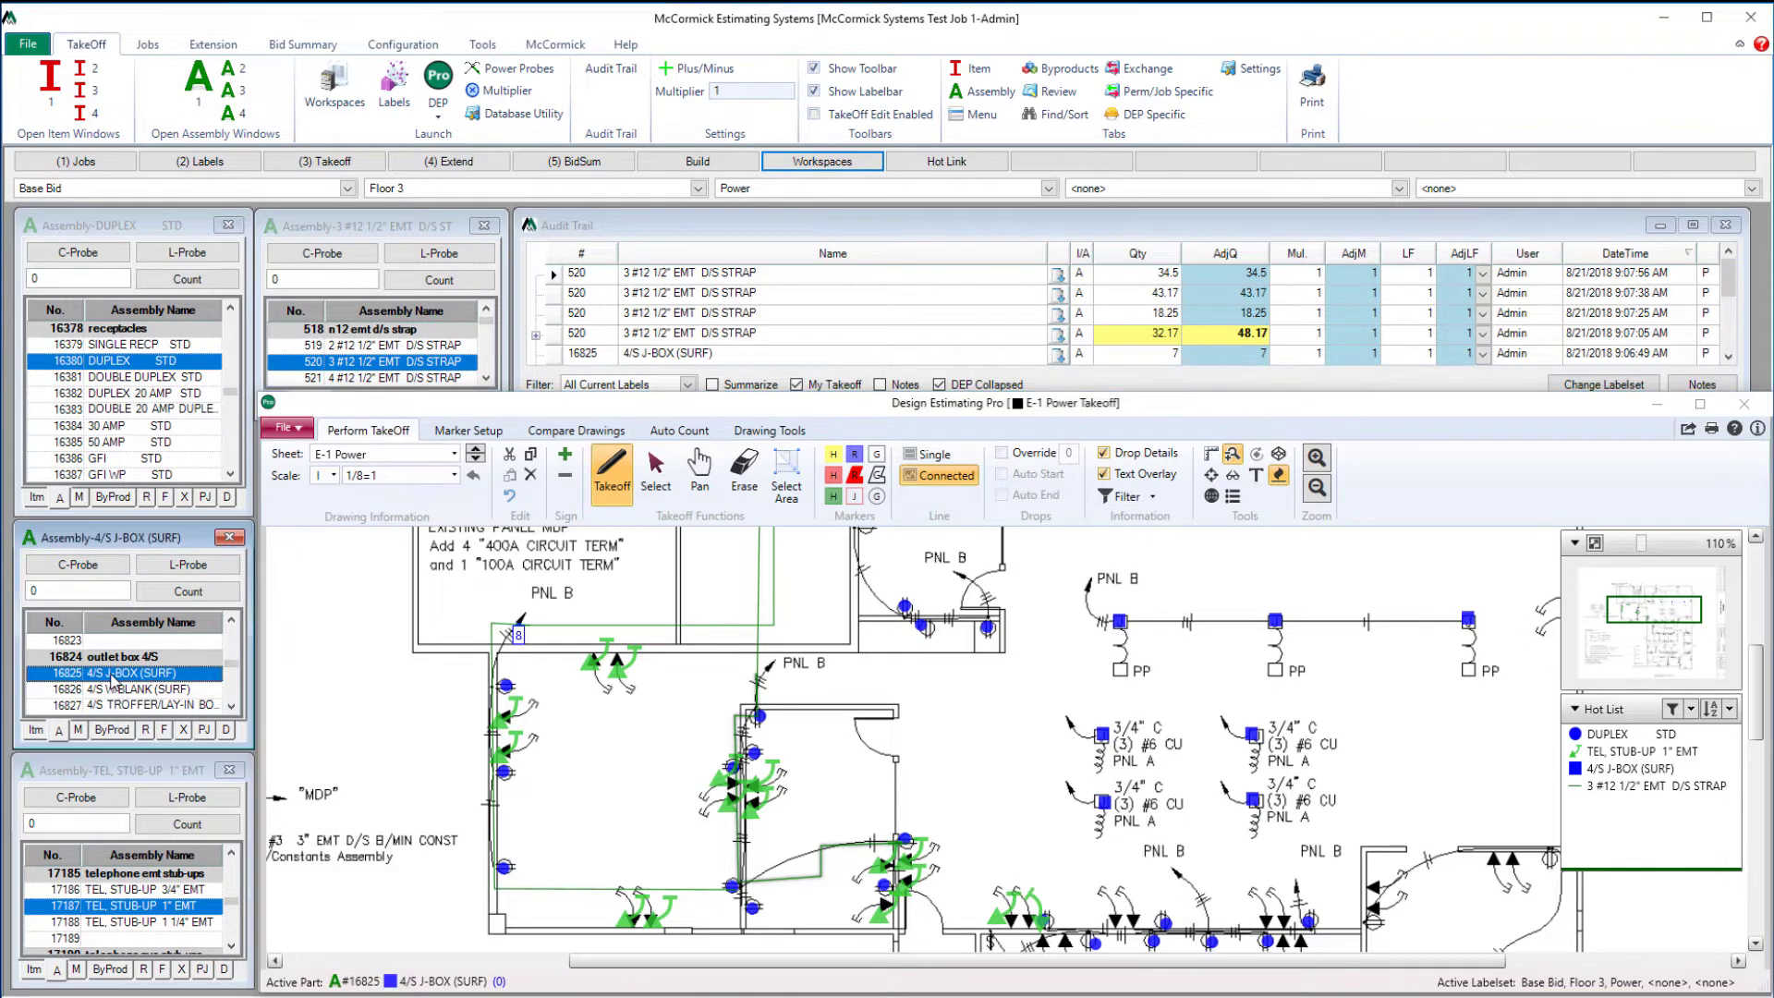
{"action": "left_click", "coordinate": [819, 872]}
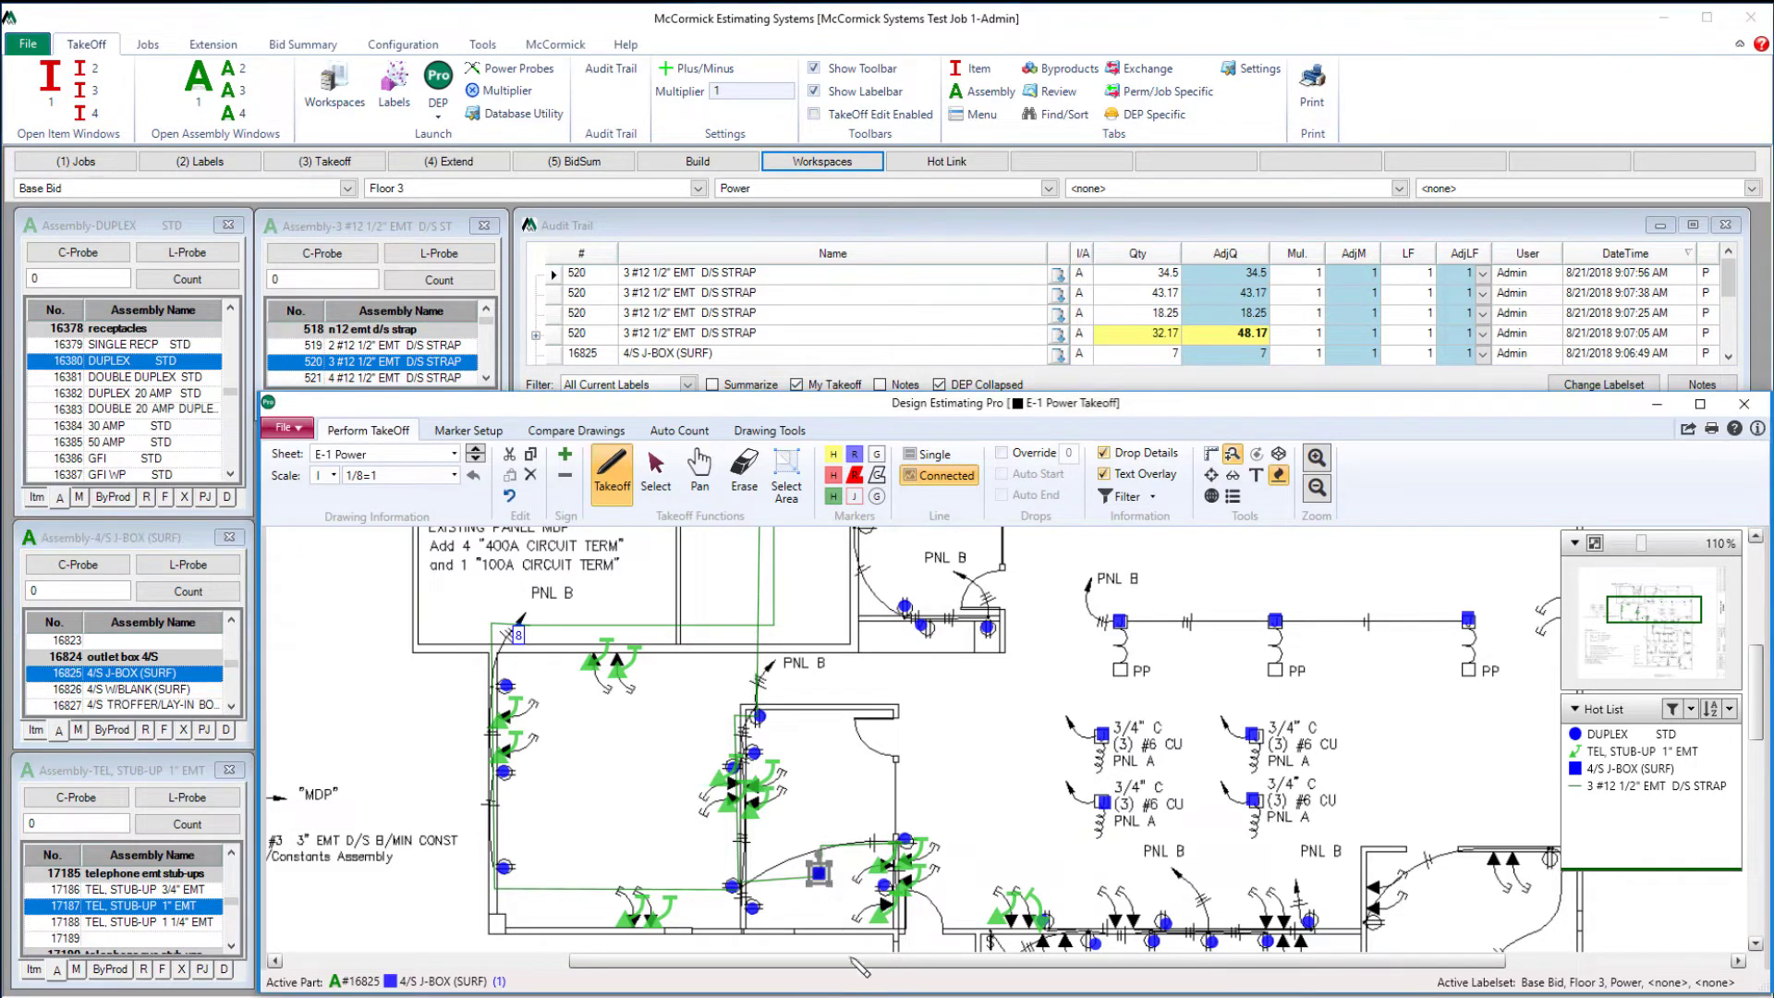
{"action": "left_click_drag", "start_coordinate": [767, 737], "coordinate": [610, 818]}
{"action": "left_click", "coordinate": [106, 371]}
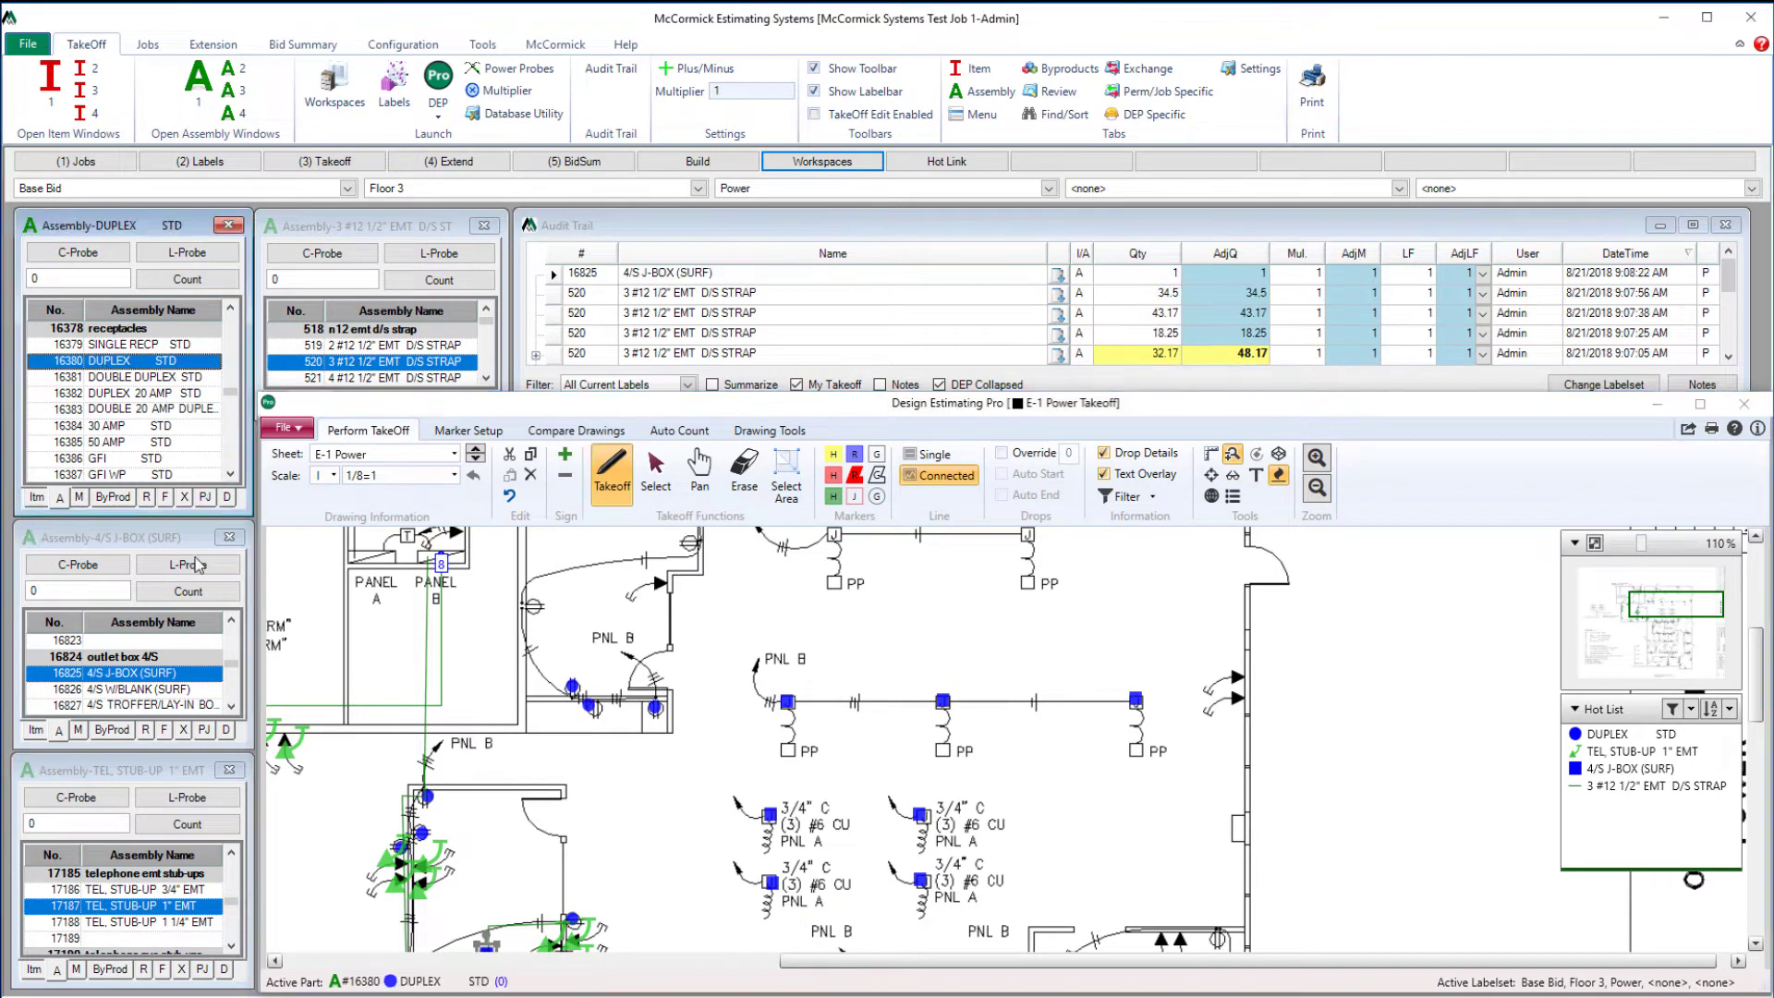
{"action": "left_click", "coordinate": [571, 788]}
{"action": "left_click", "coordinate": [571, 848]}
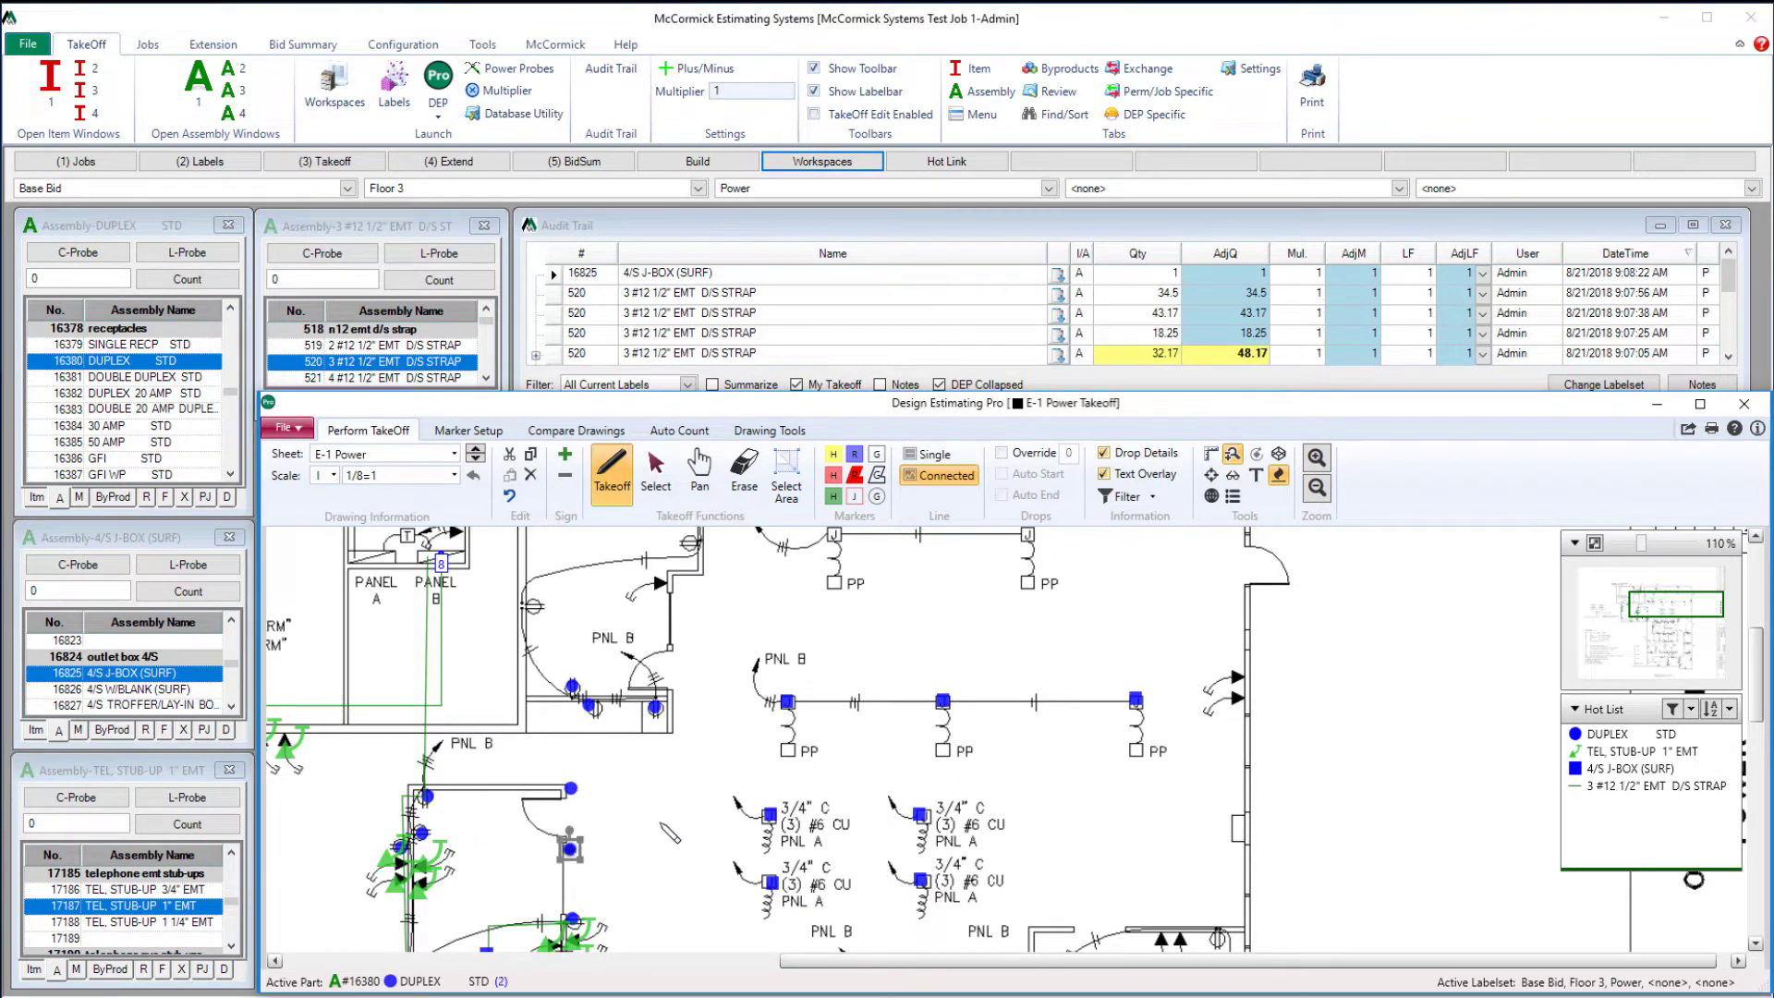
{"action": "left_click", "coordinate": [129, 906]}
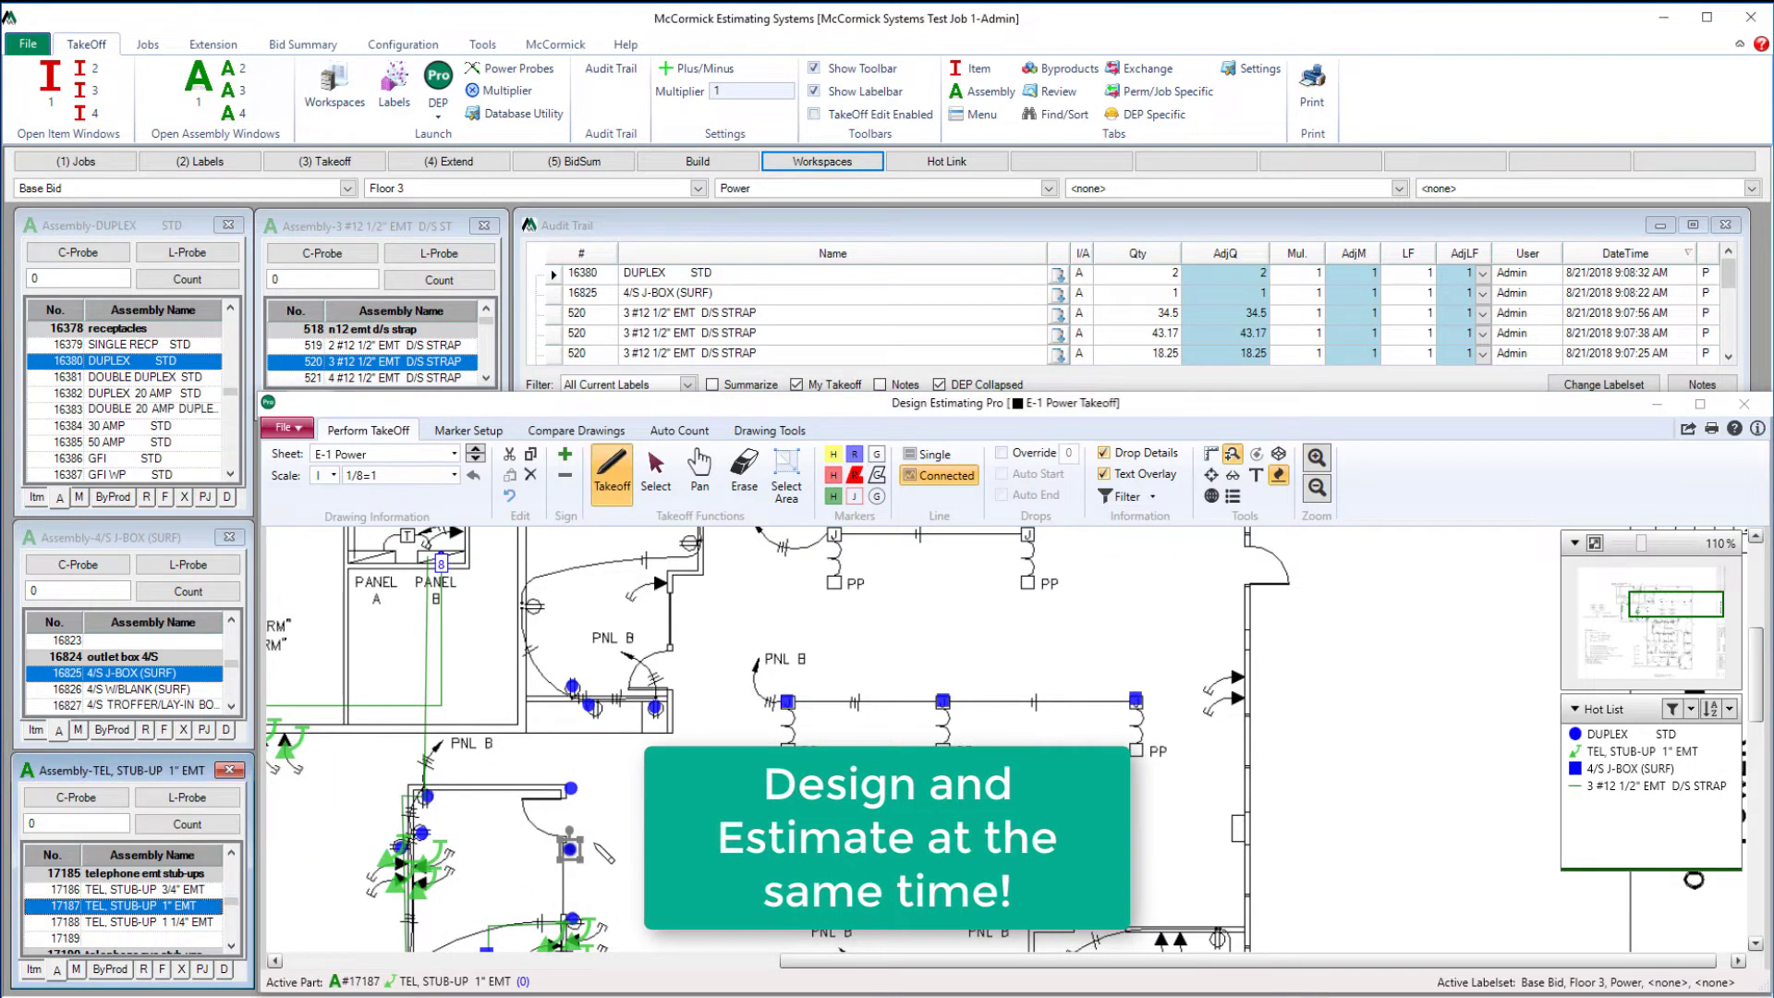
{"action": "left_click", "coordinate": [578, 867]}
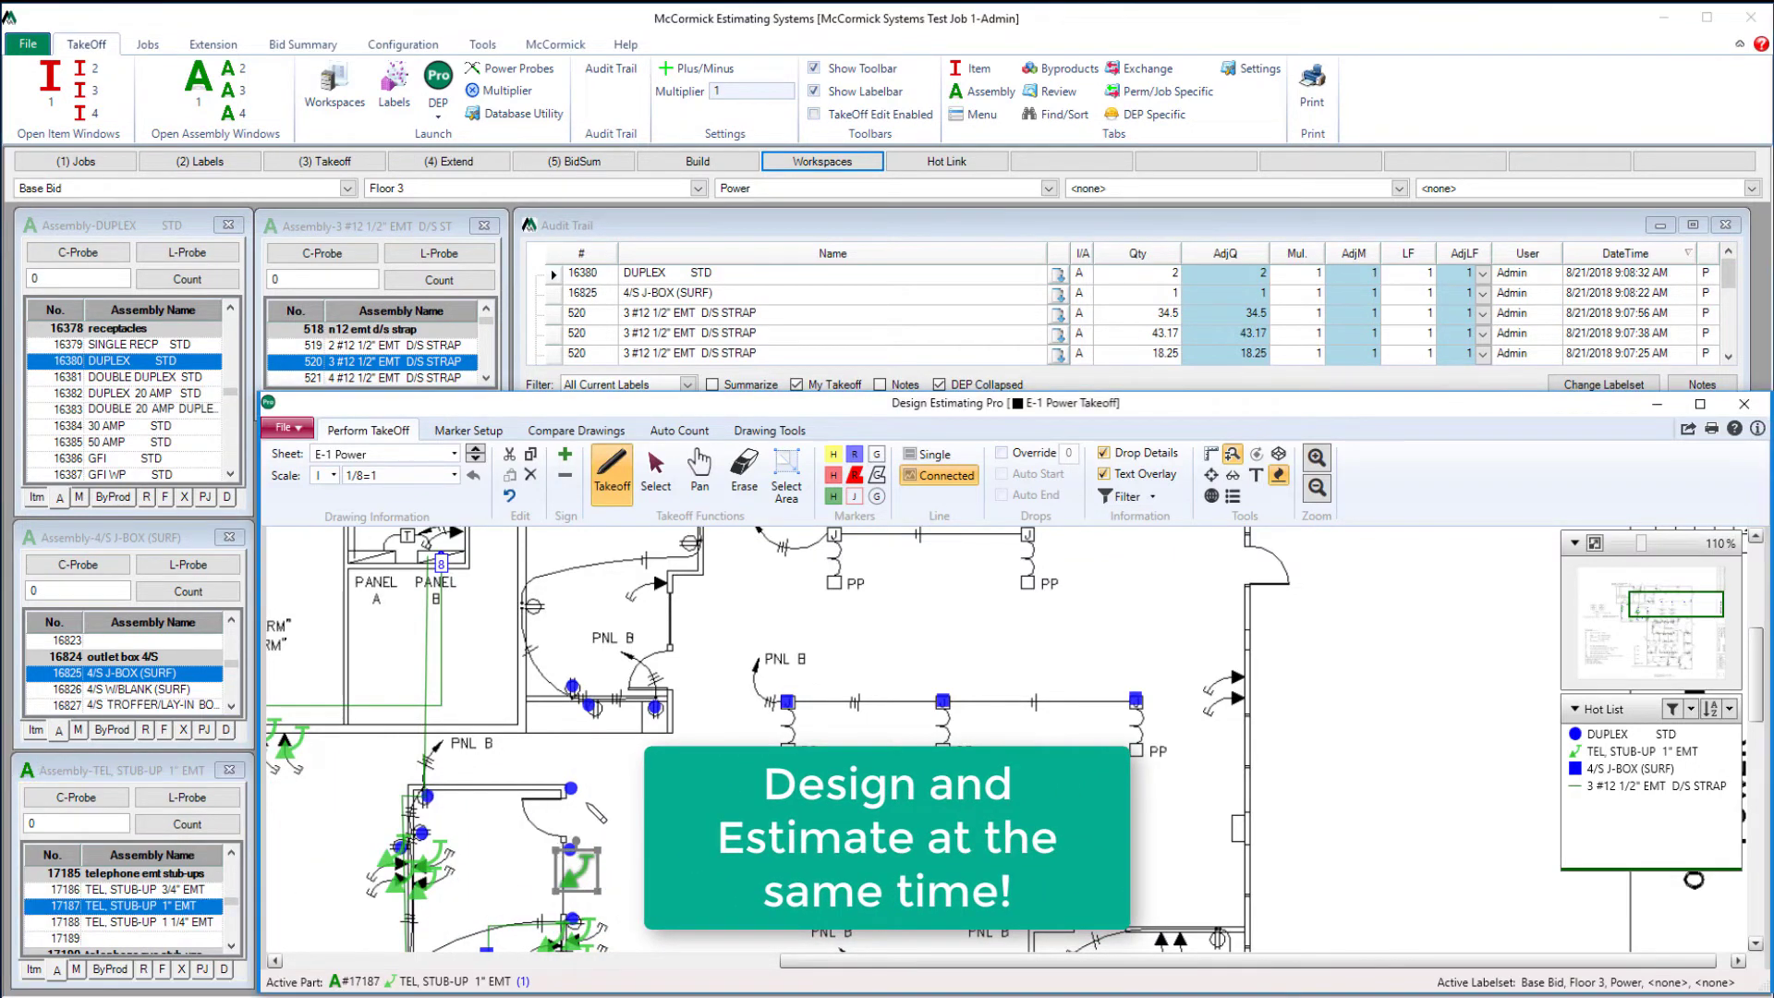
{"action": "left_click", "coordinate": [573, 761]}
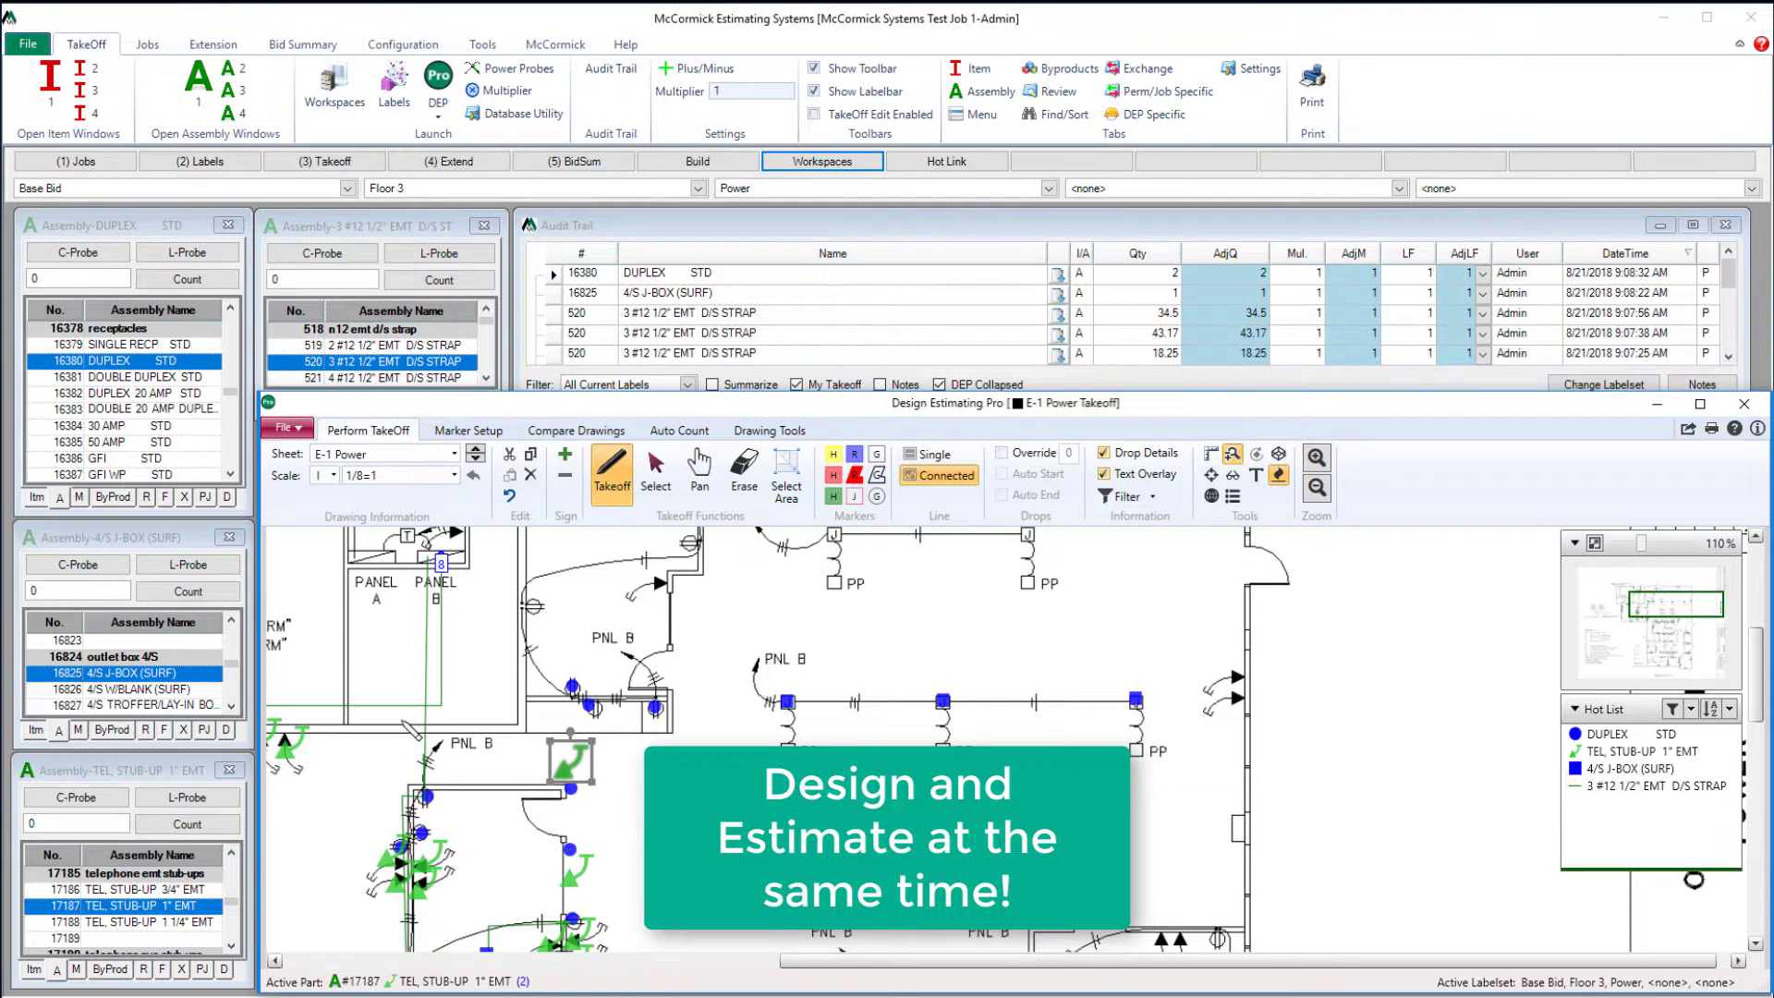
{"action": "left_click", "coordinate": [129, 673]}
{"action": "left_click", "coordinate": [526, 771]}
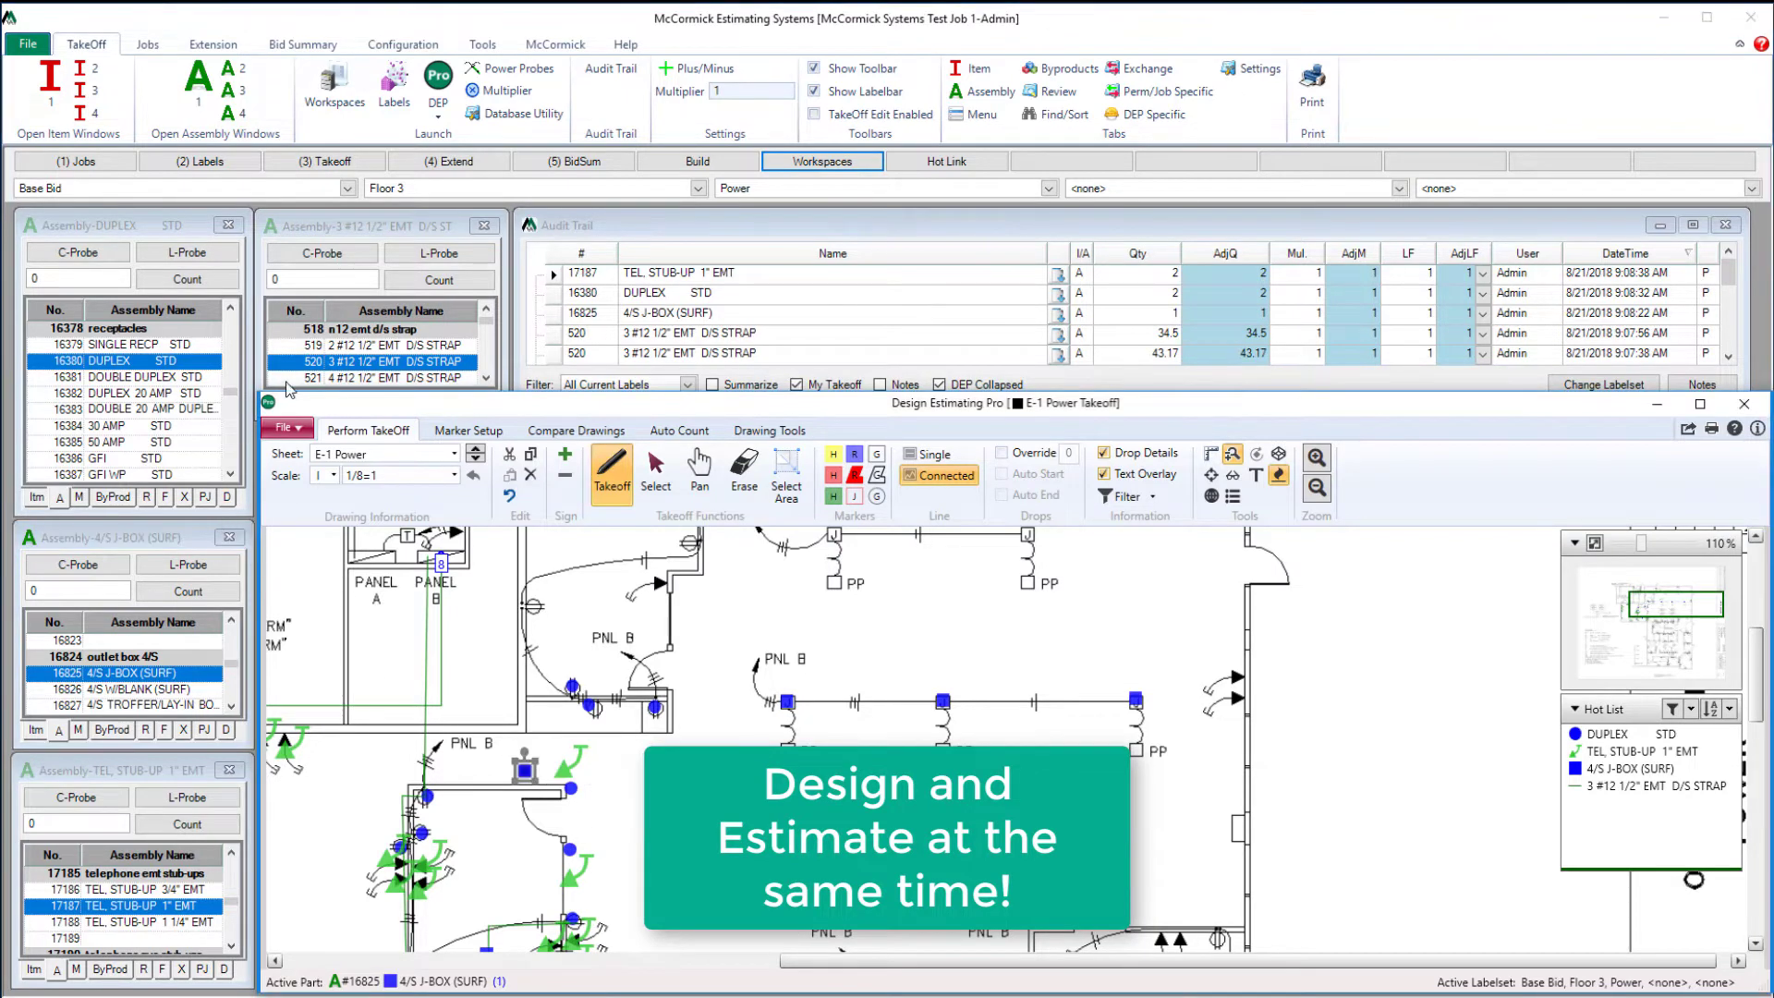
- Draw a 35.17 run of 3 #12 1/2" EMT conduit to panel B
{"action": "left_click", "coordinate": [325, 361]}
{"action": "left_click", "coordinate": [566, 845]}
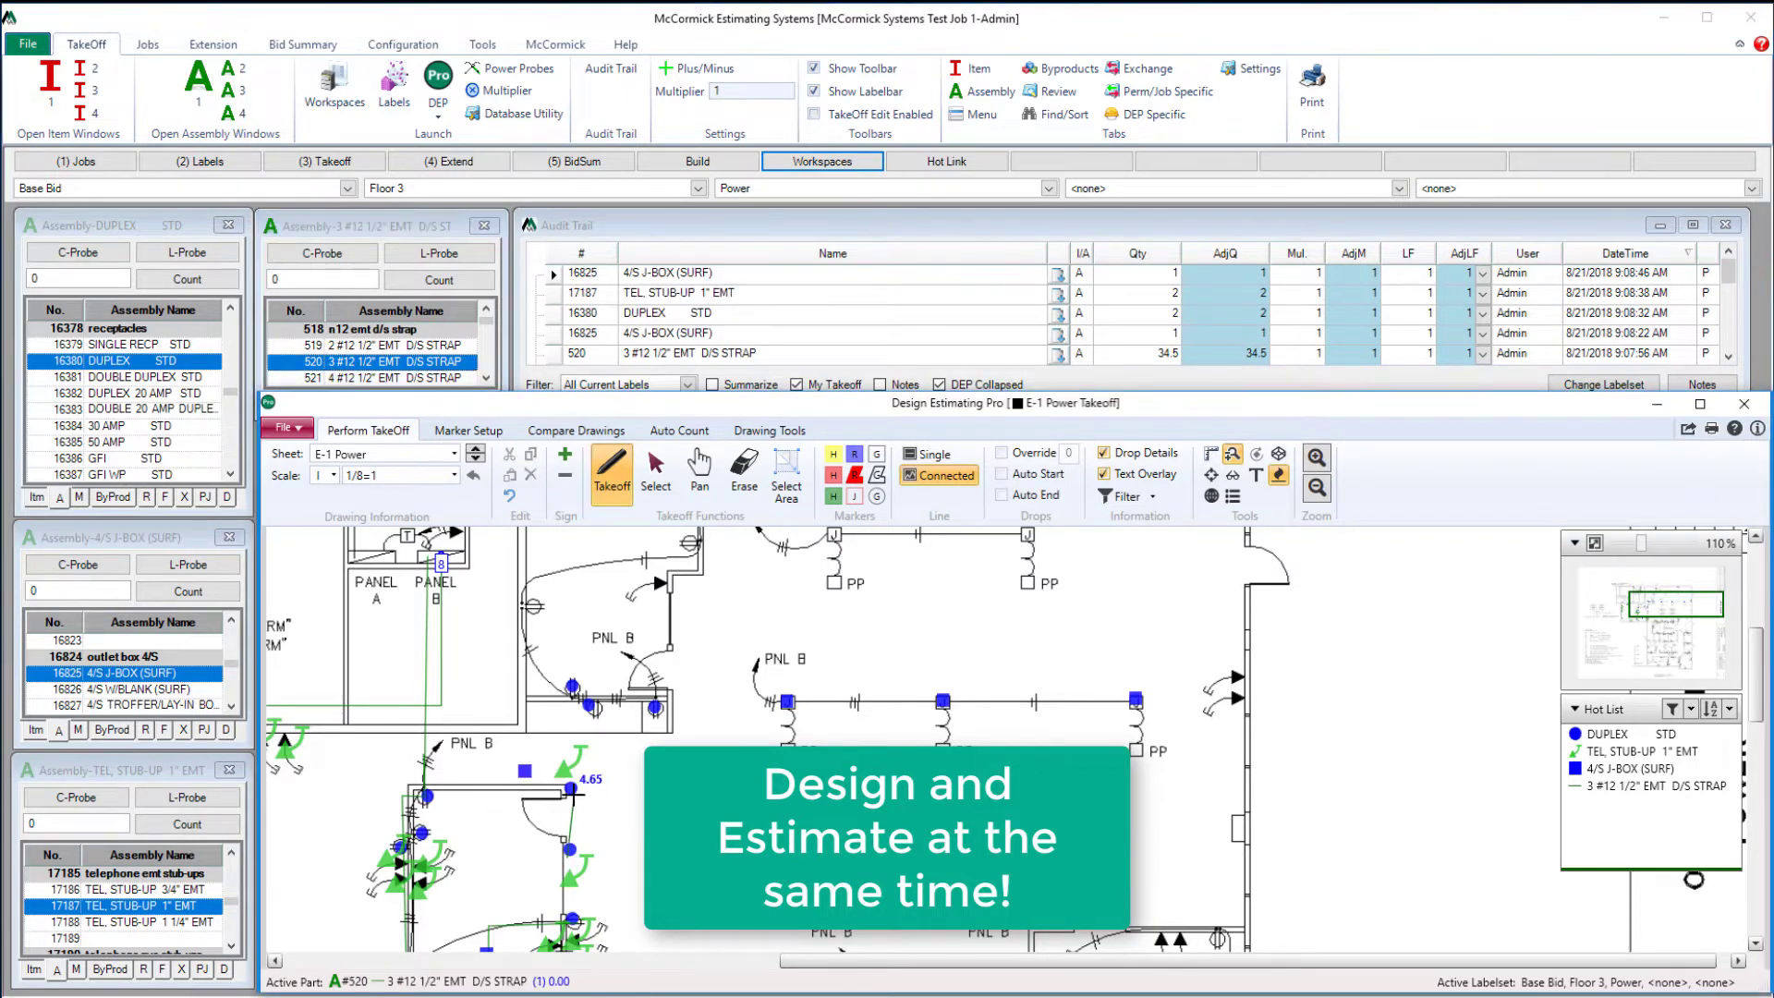
{"action": "left_click", "coordinate": [565, 770]}
{"action": "left_click", "coordinate": [425, 773]}
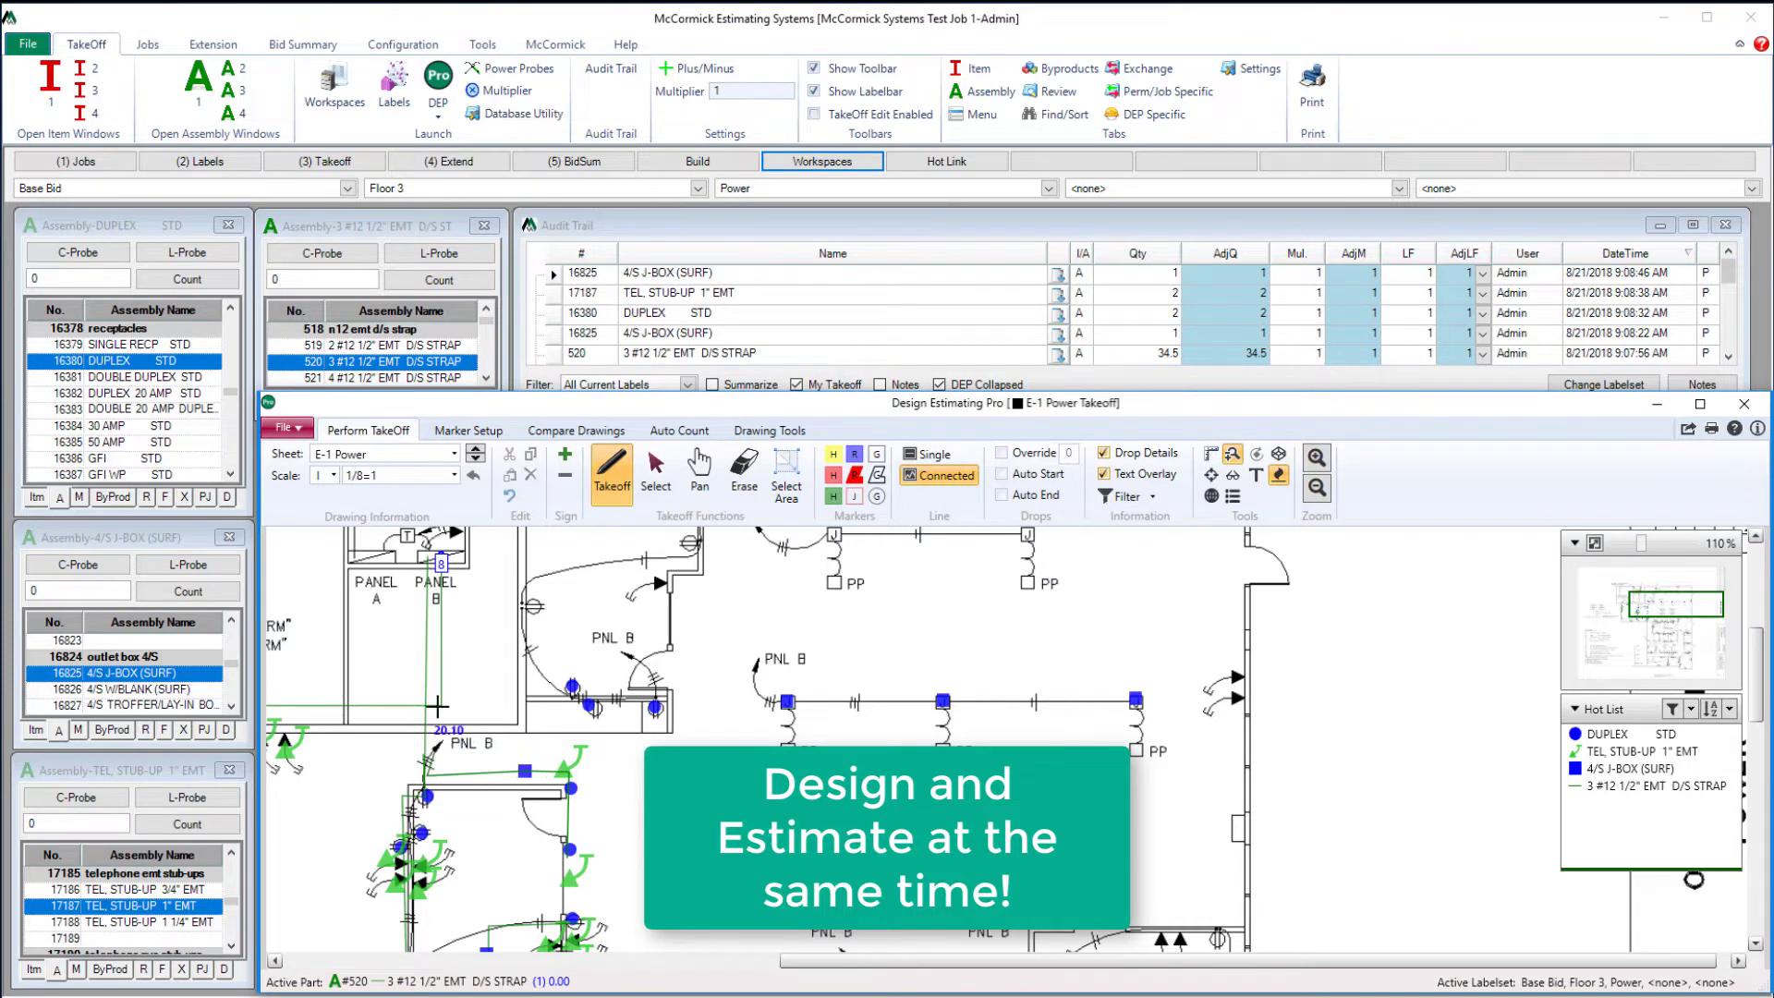
{"action": "double_click", "coordinate": [440, 560]}
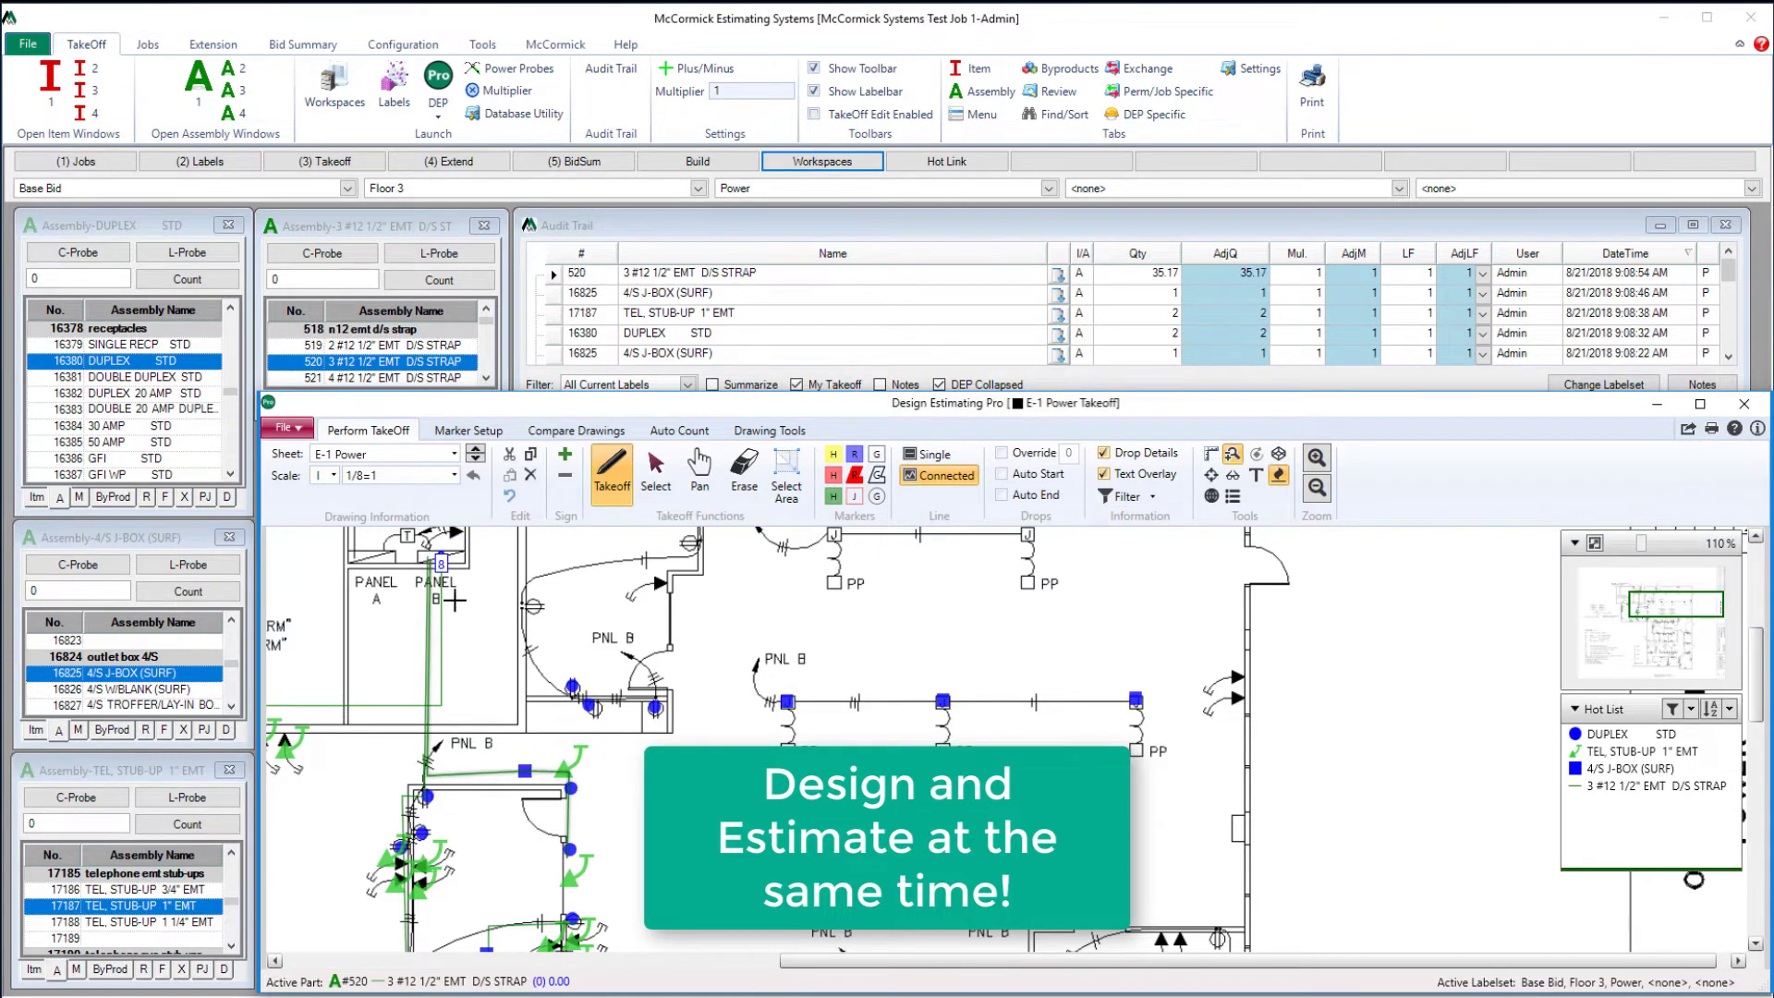
- Draw a red cloud outline around the new conduit area
{"action": "left_click", "coordinate": [772, 432]}
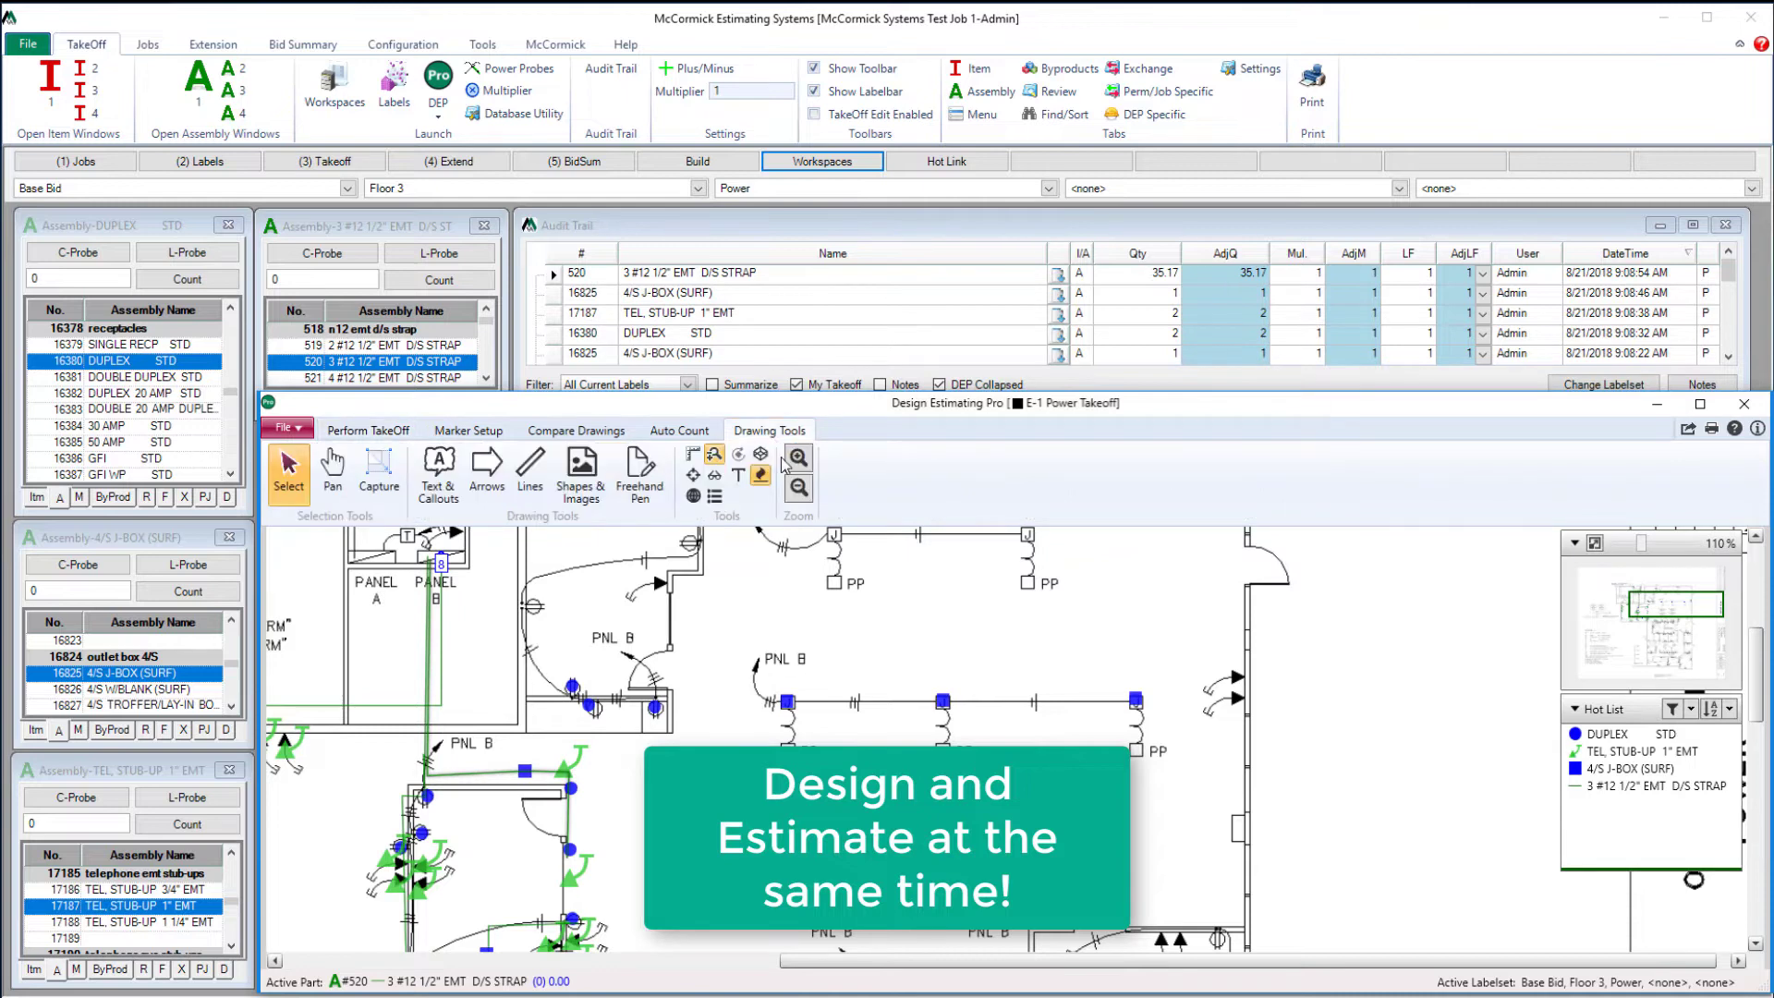
{"action": "left_click", "coordinate": [582, 471]}
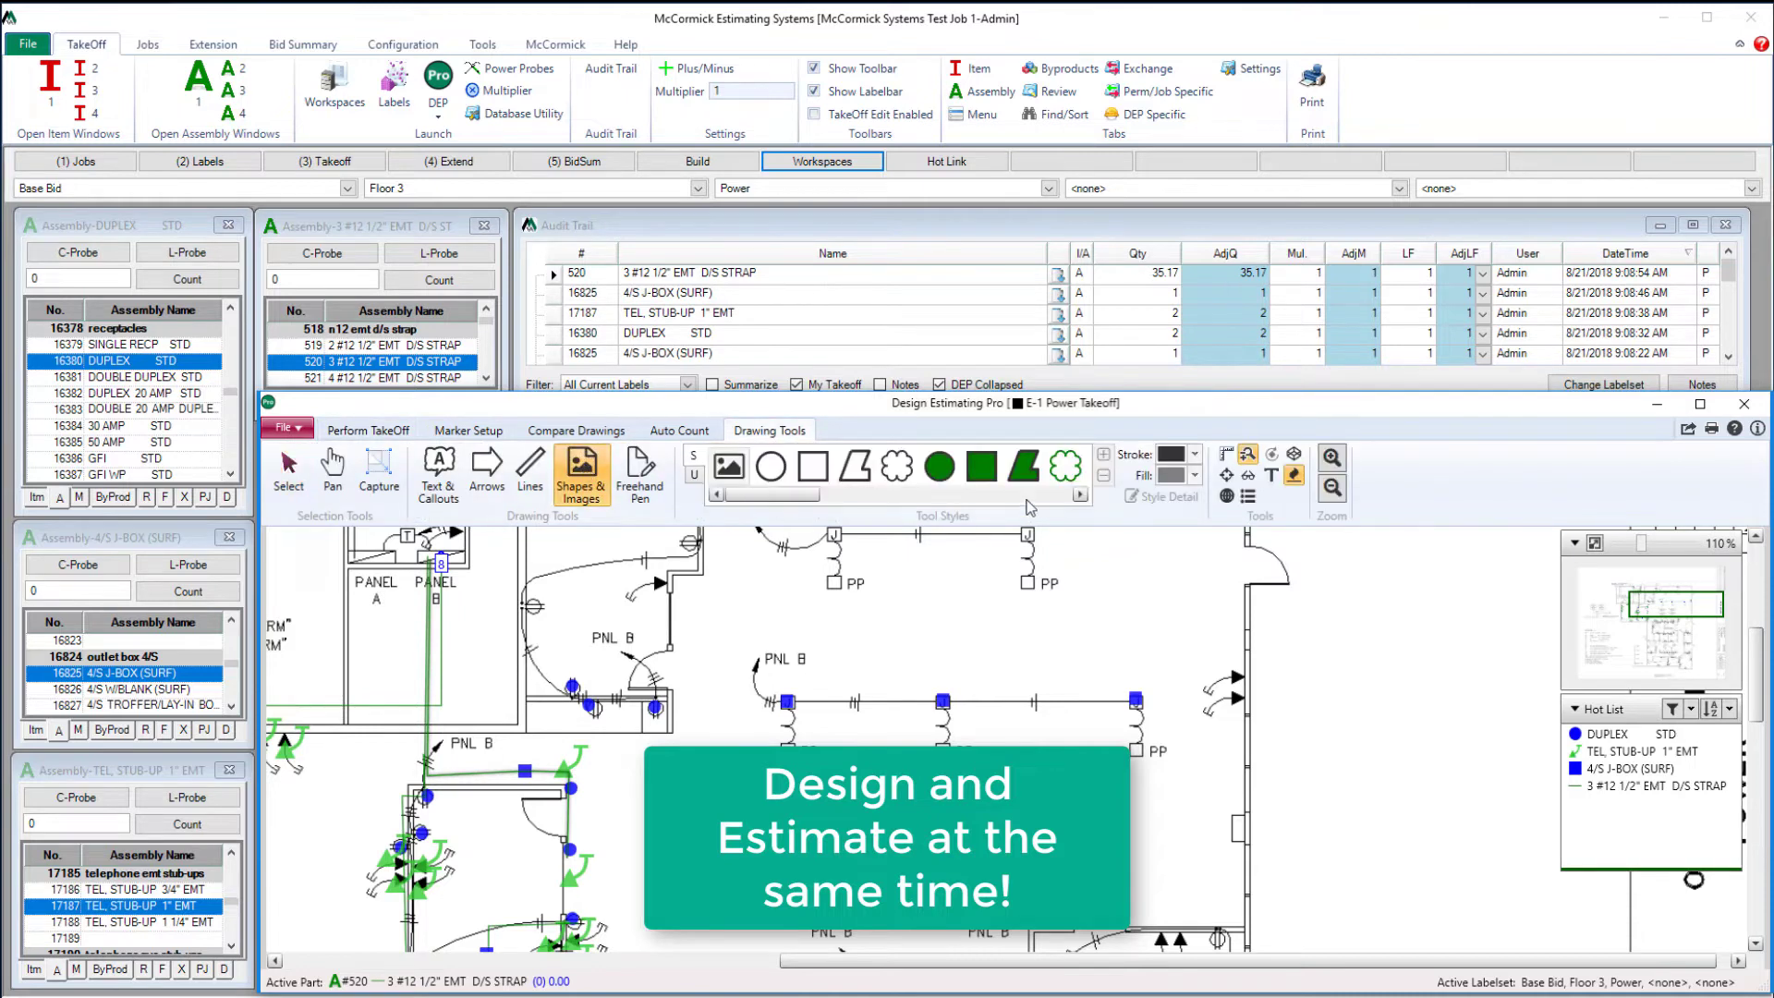
{"action": "left_click", "coordinate": [1080, 496]}
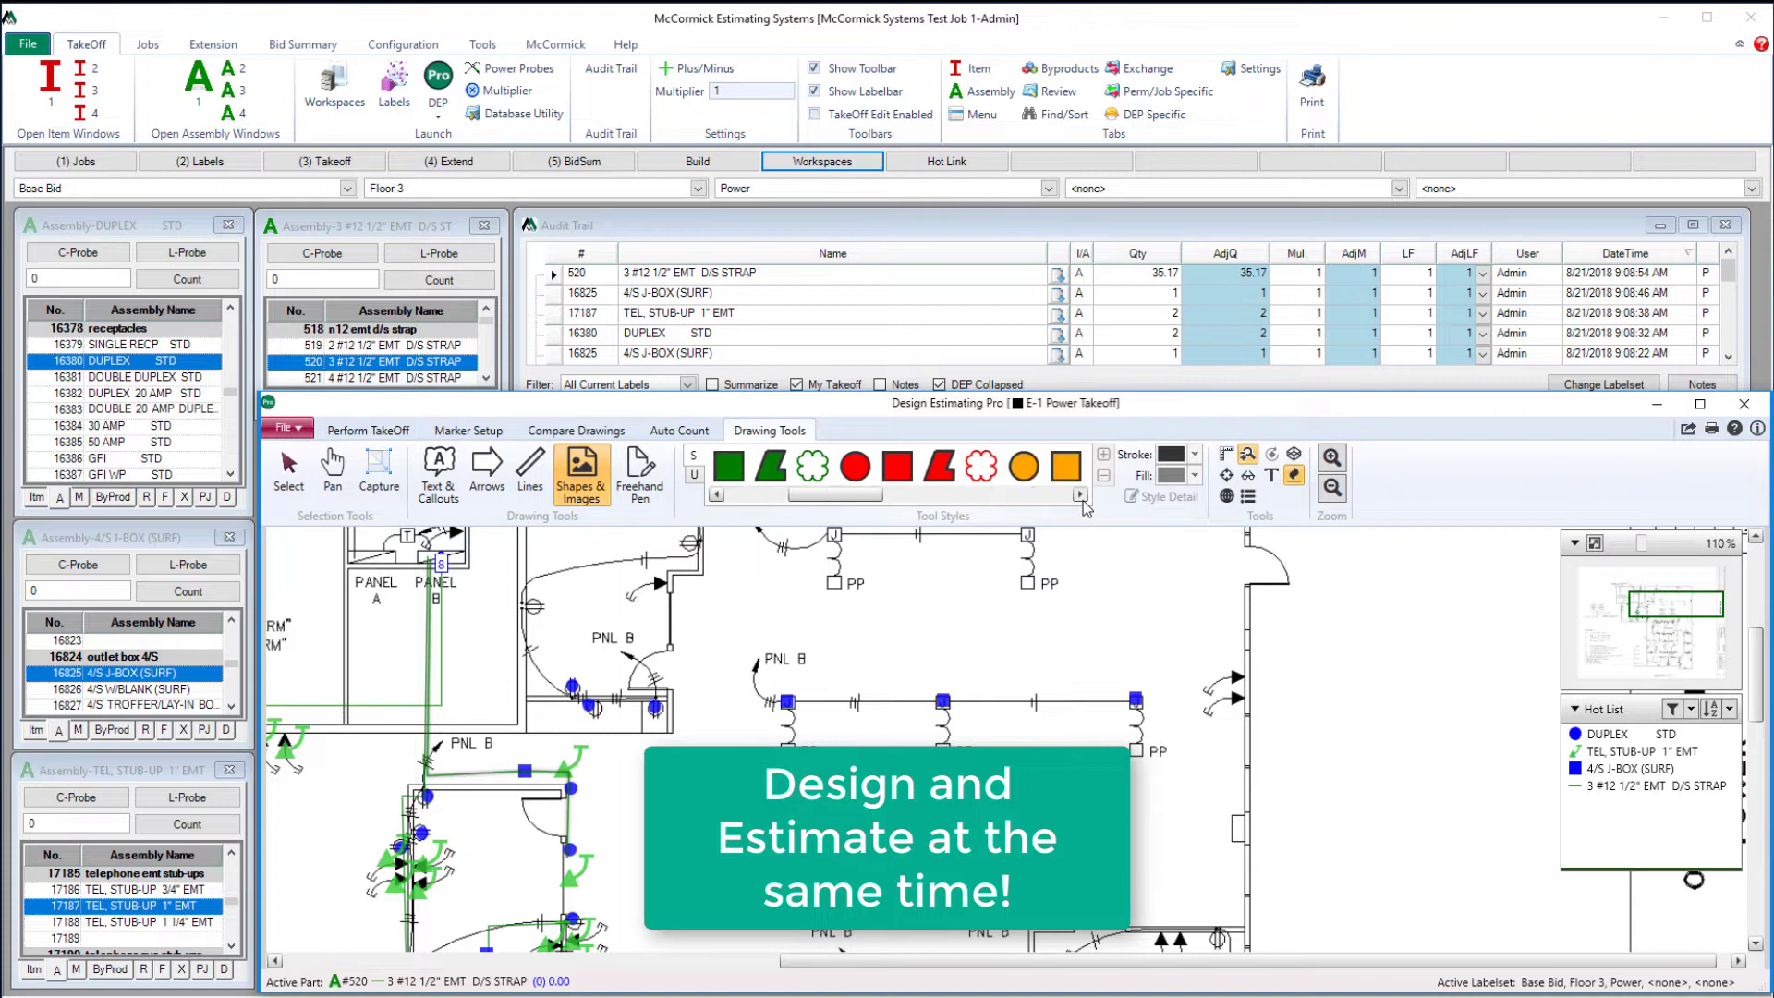
{"action": "left_click", "coordinate": [982, 466]}
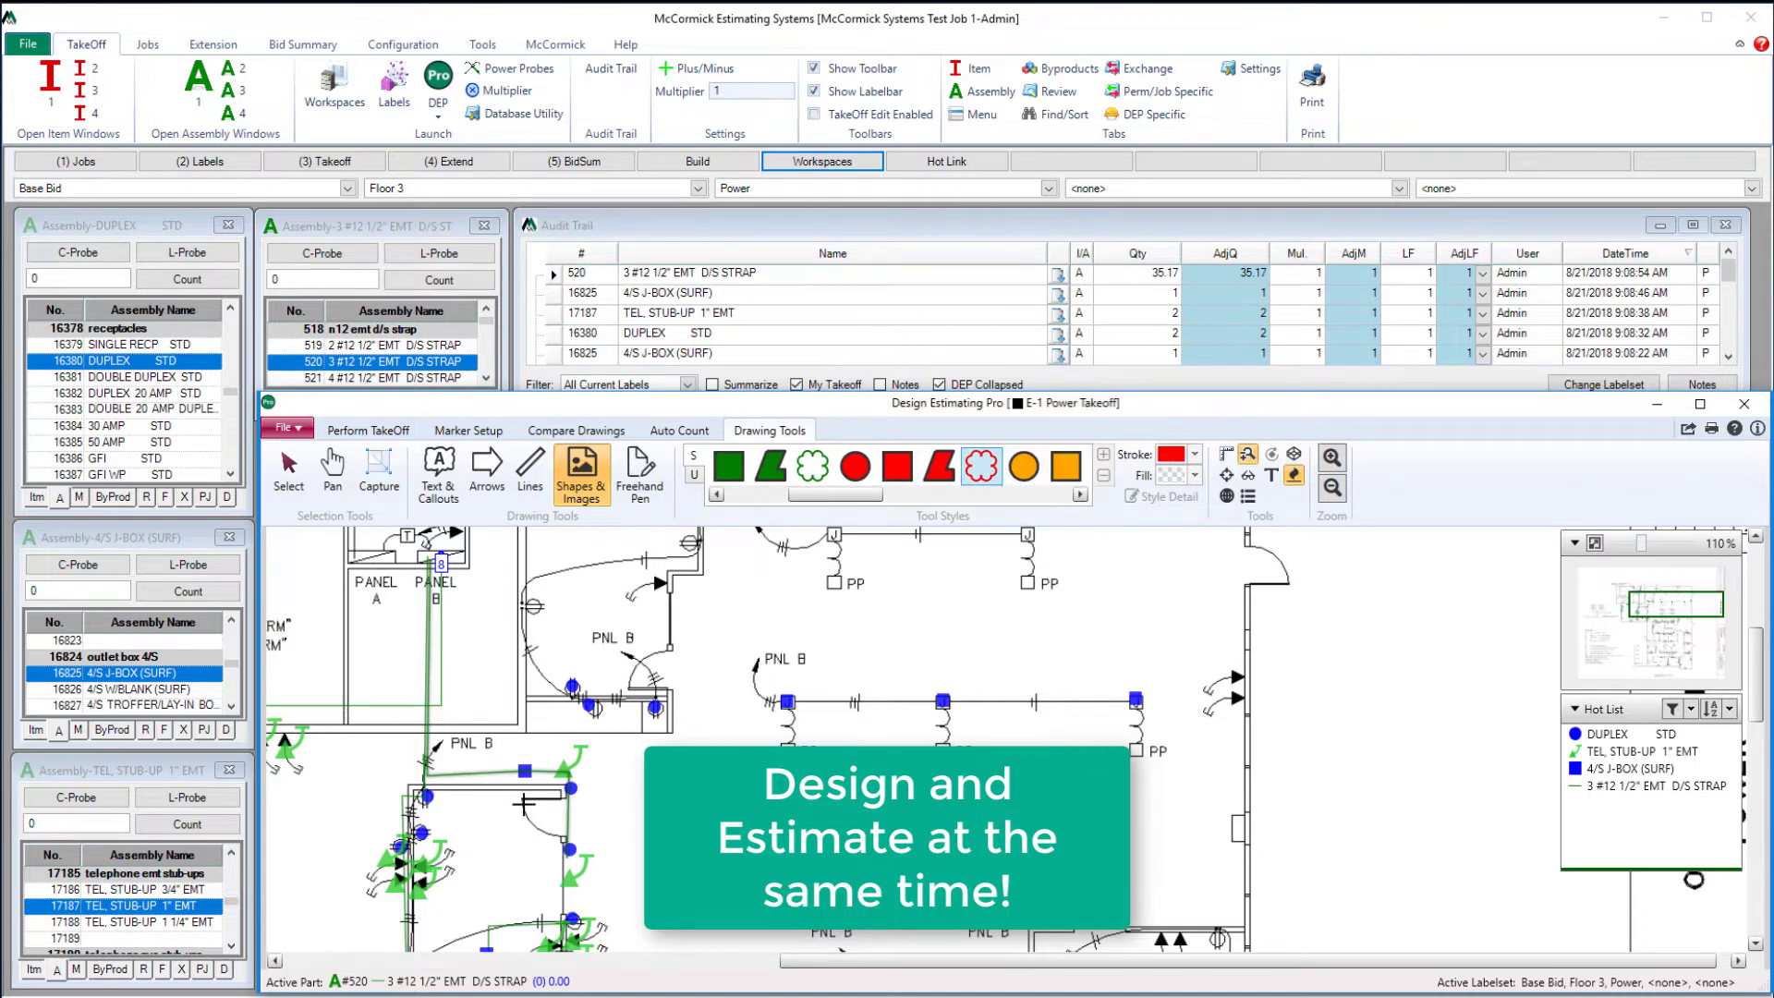
{"action": "left_click", "coordinate": [522, 739]}
{"action": "left_click", "coordinate": [631, 747]}
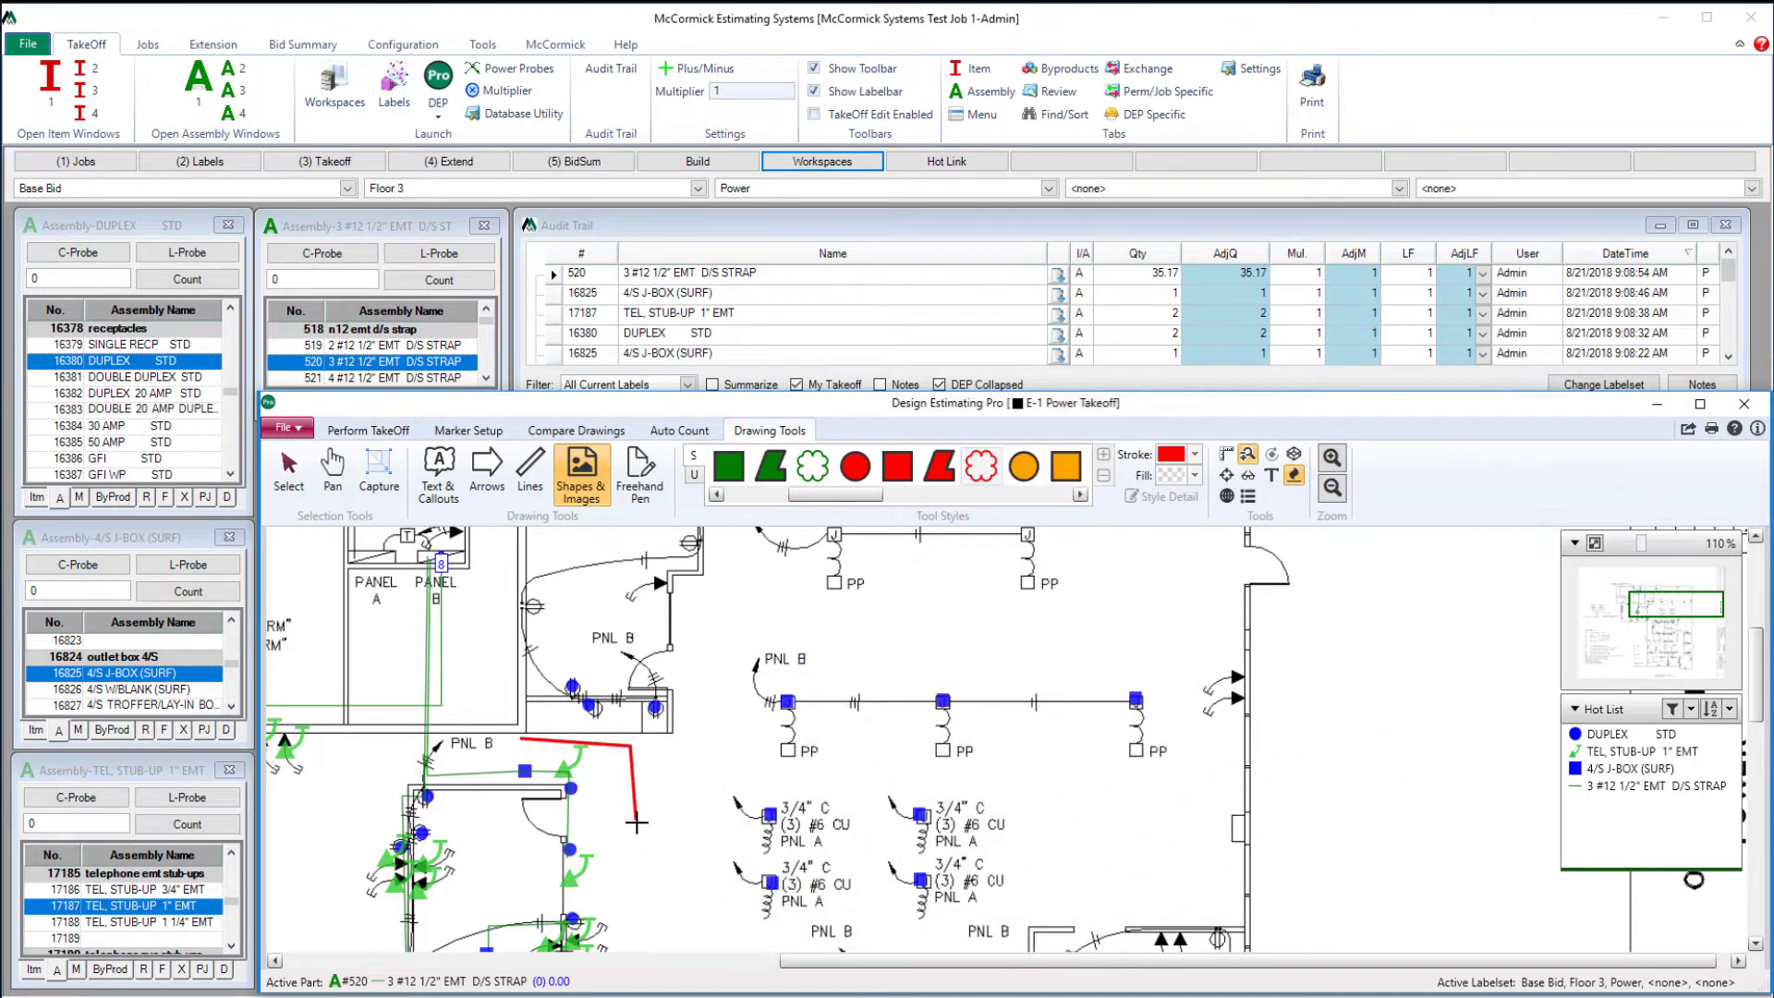
{"action": "left_click", "coordinate": [634, 876]}
{"action": "left_click", "coordinate": [518, 896]}
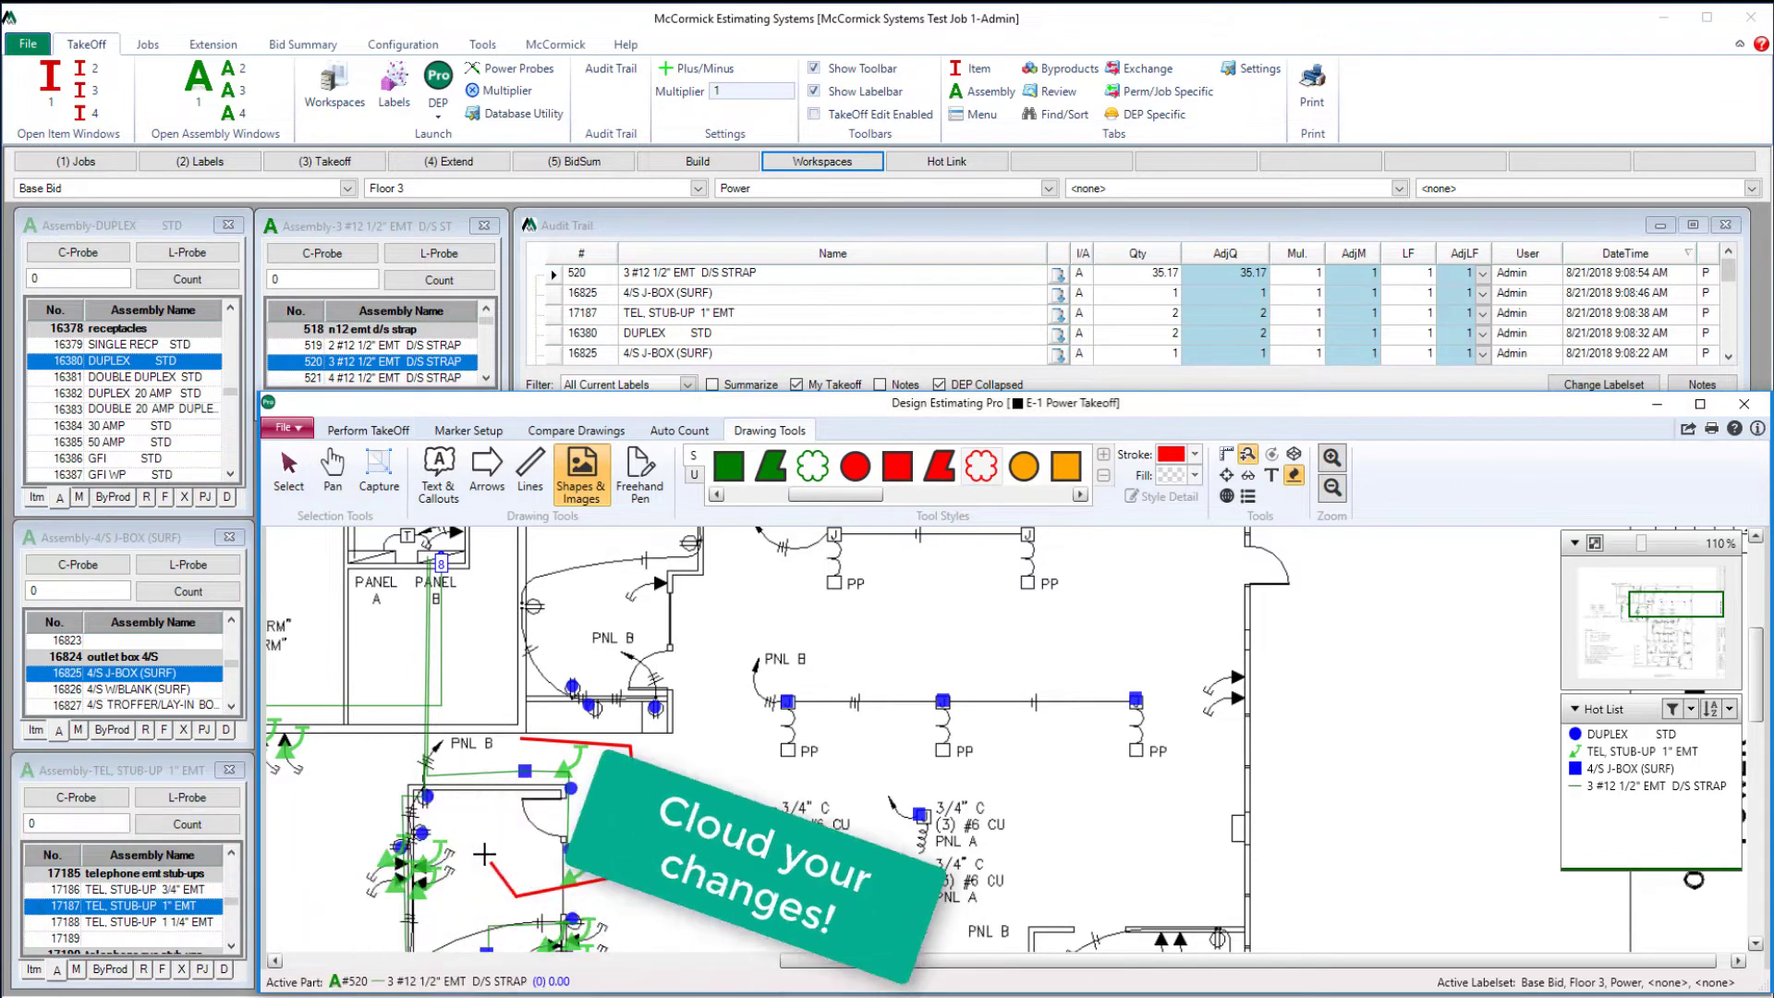
{"action": "left_click", "coordinate": [522, 740]}
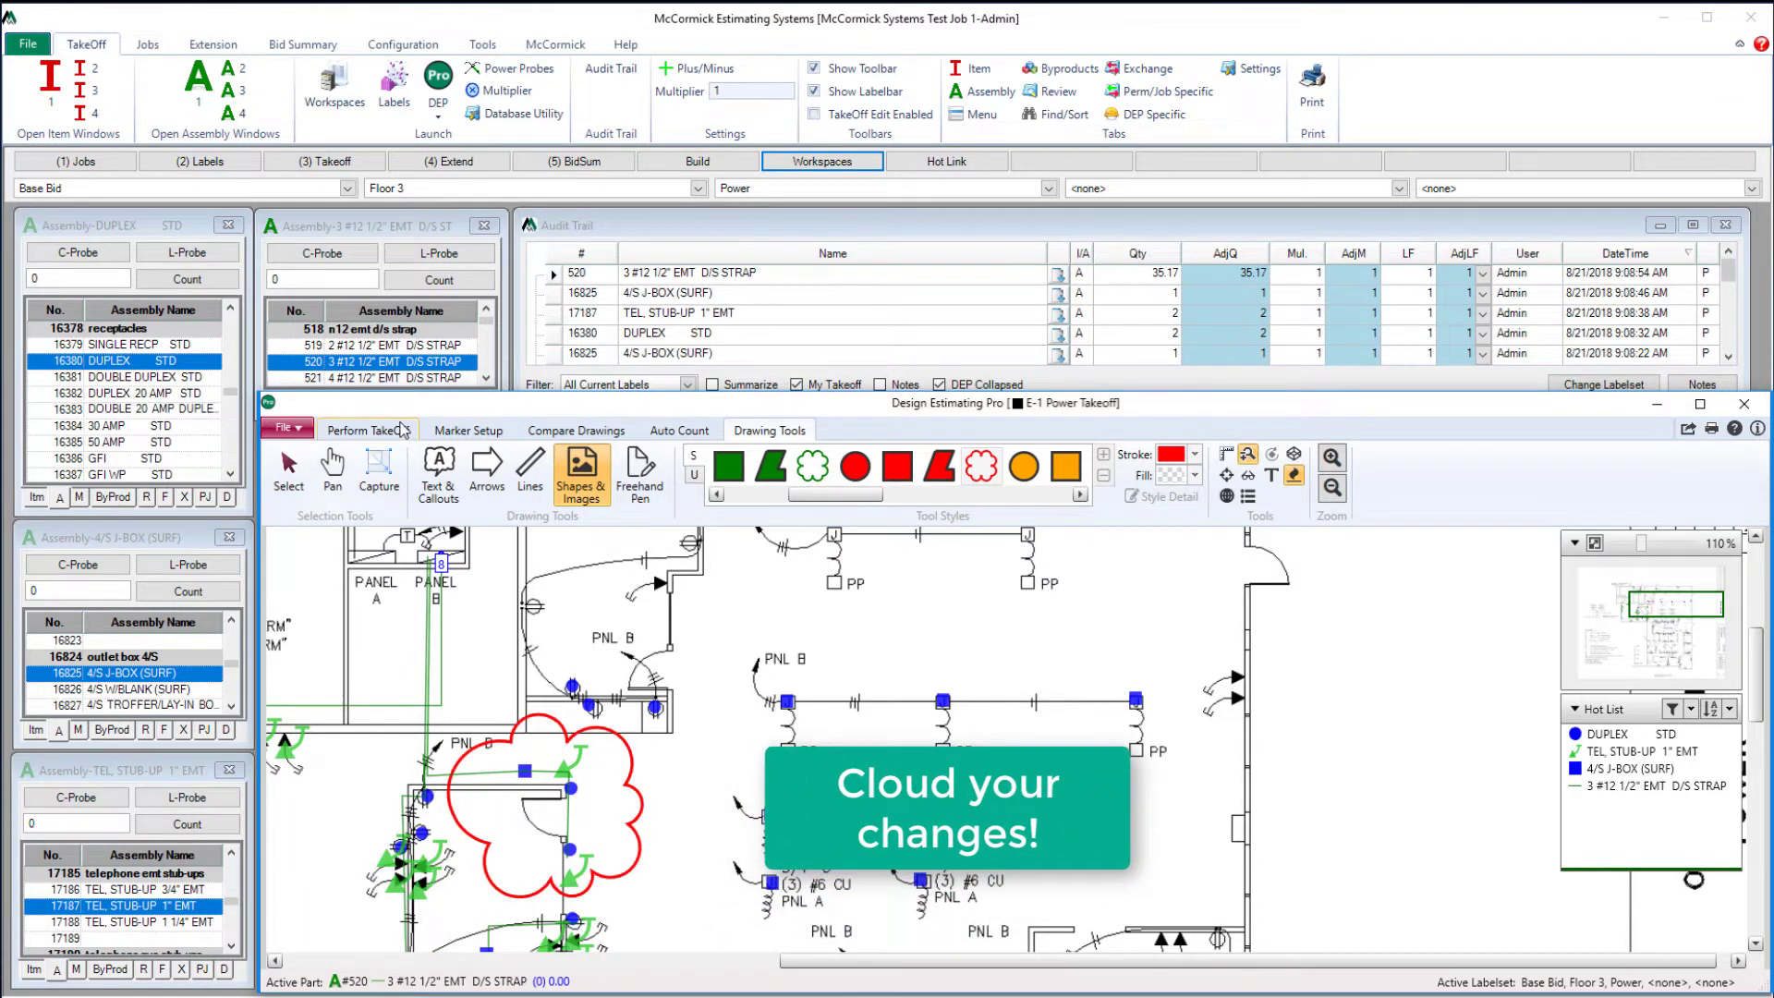
- Add the note 'Add Rectpts Here' beside the cloud, then move and enlarge it
{"action": "left_click", "coordinate": [373, 431]}
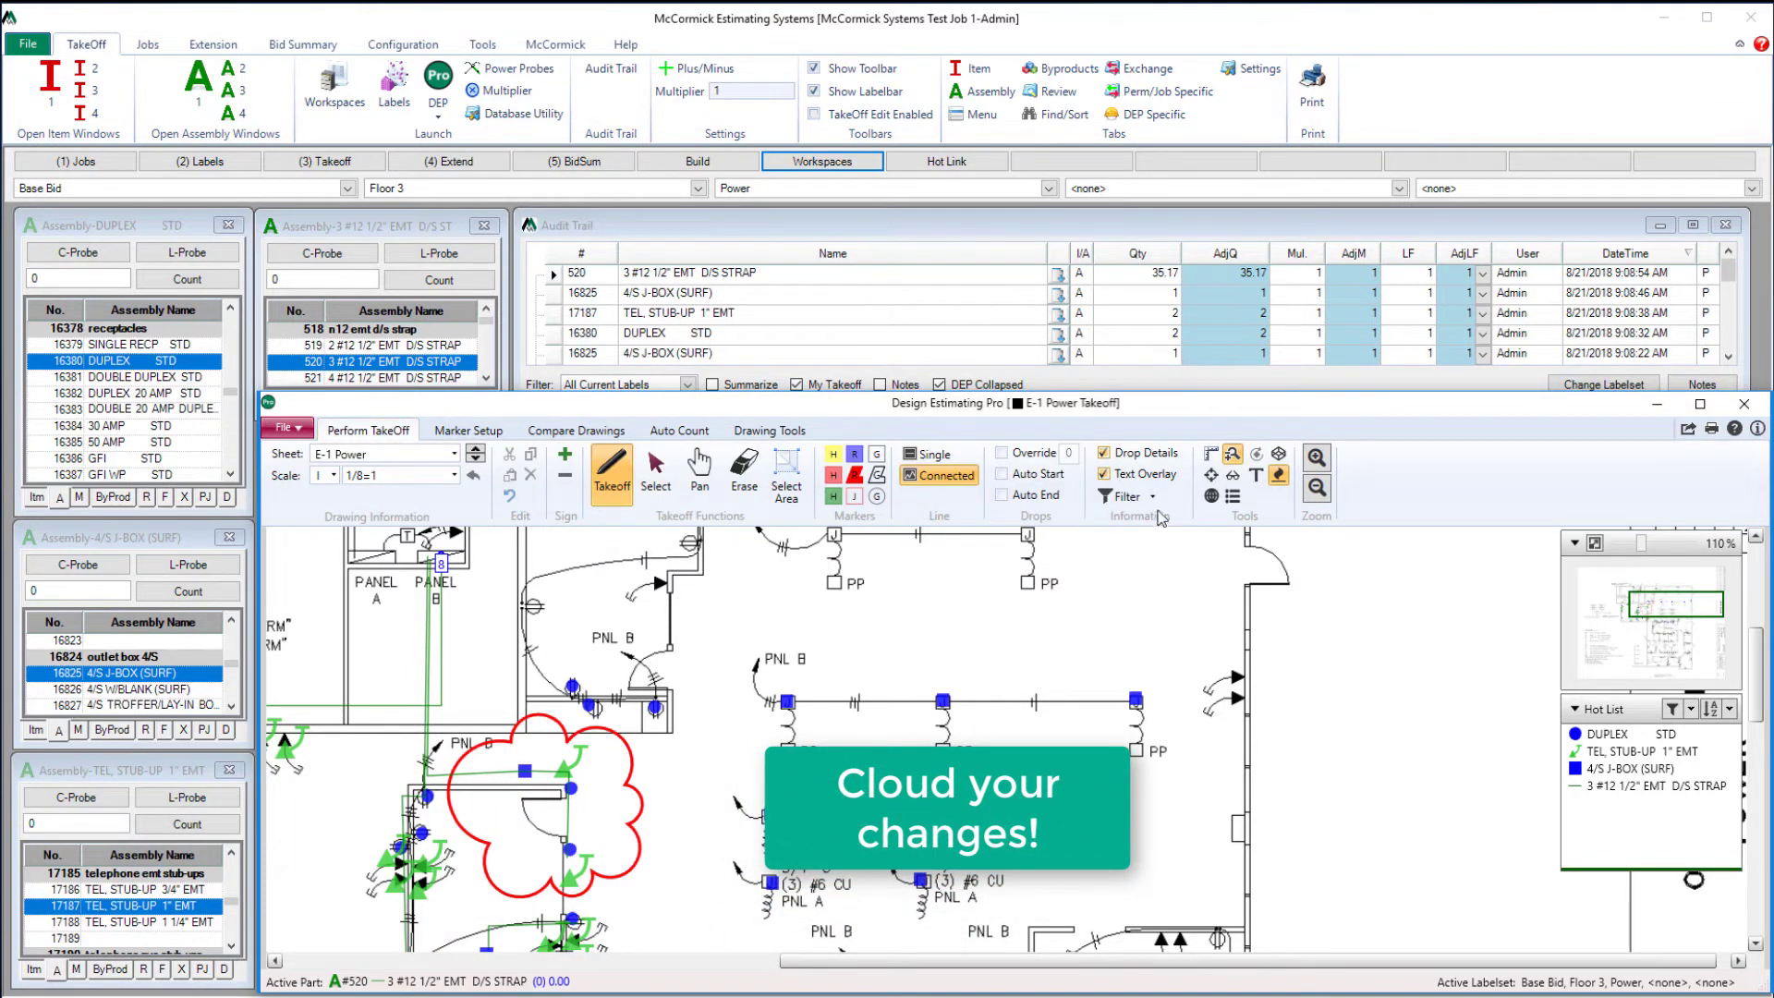
{"action": "left_click", "coordinate": [1257, 474]}
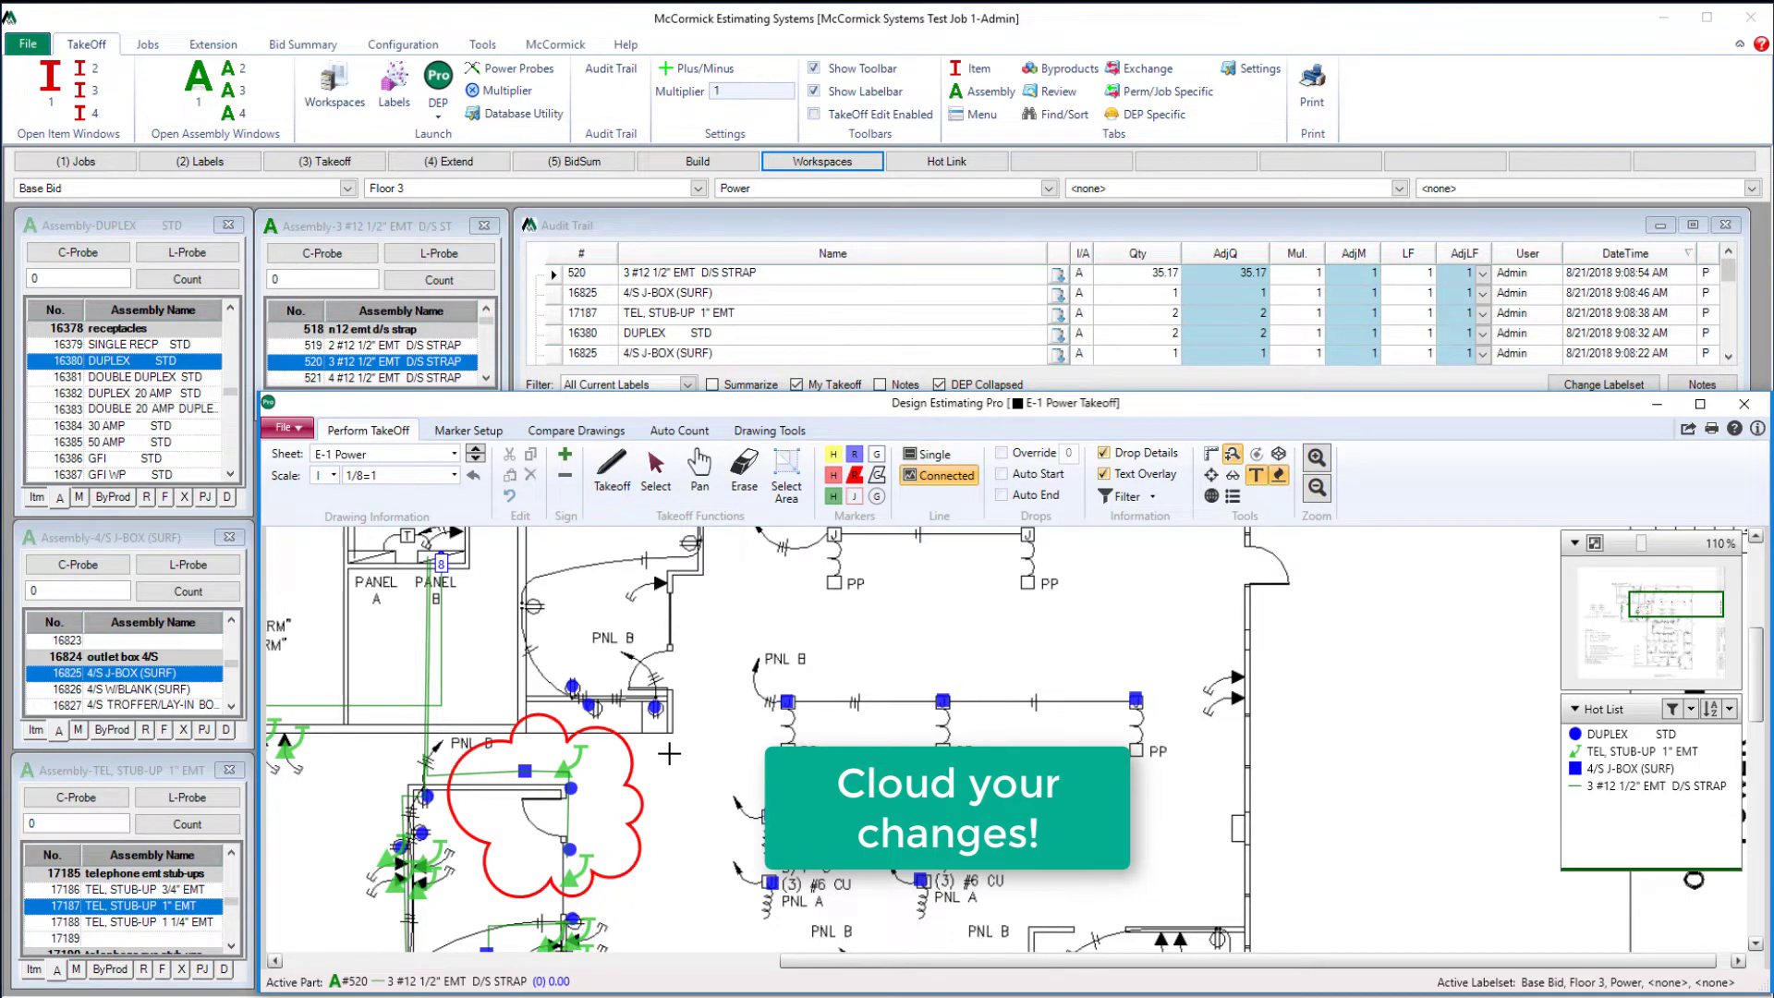
{"action": "left_click", "coordinate": [708, 802]}
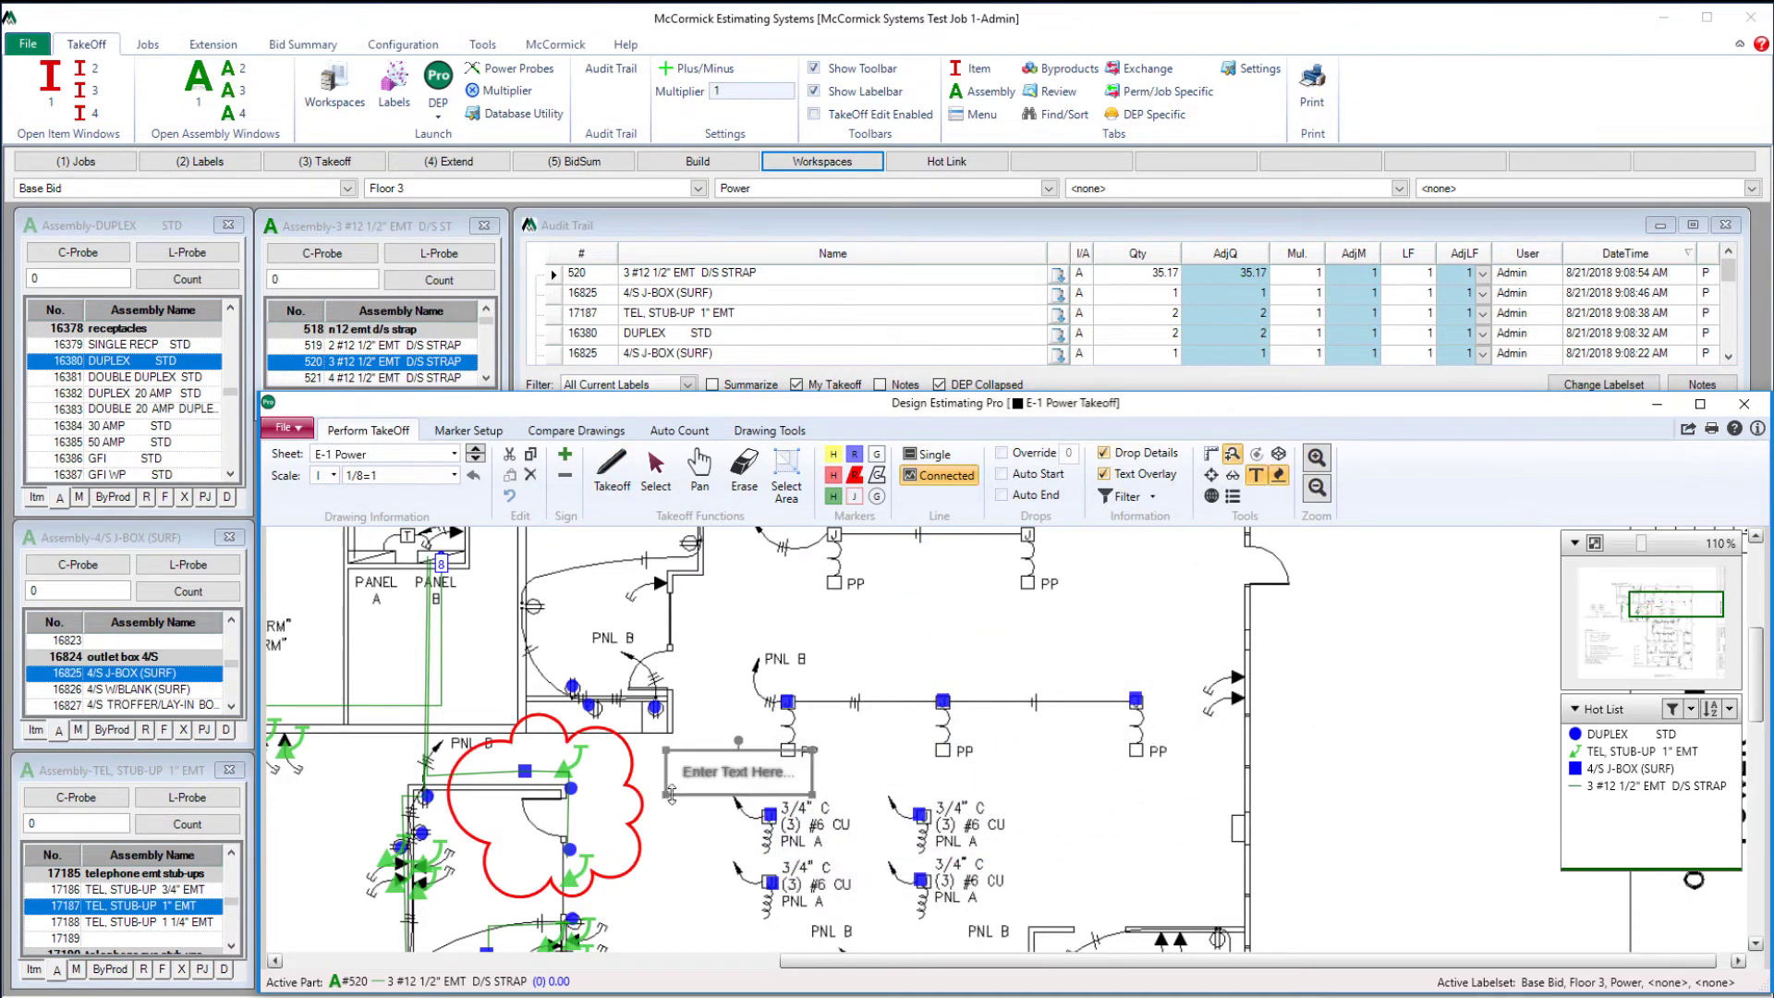
{"action": "type", "text": "Add Rect"}
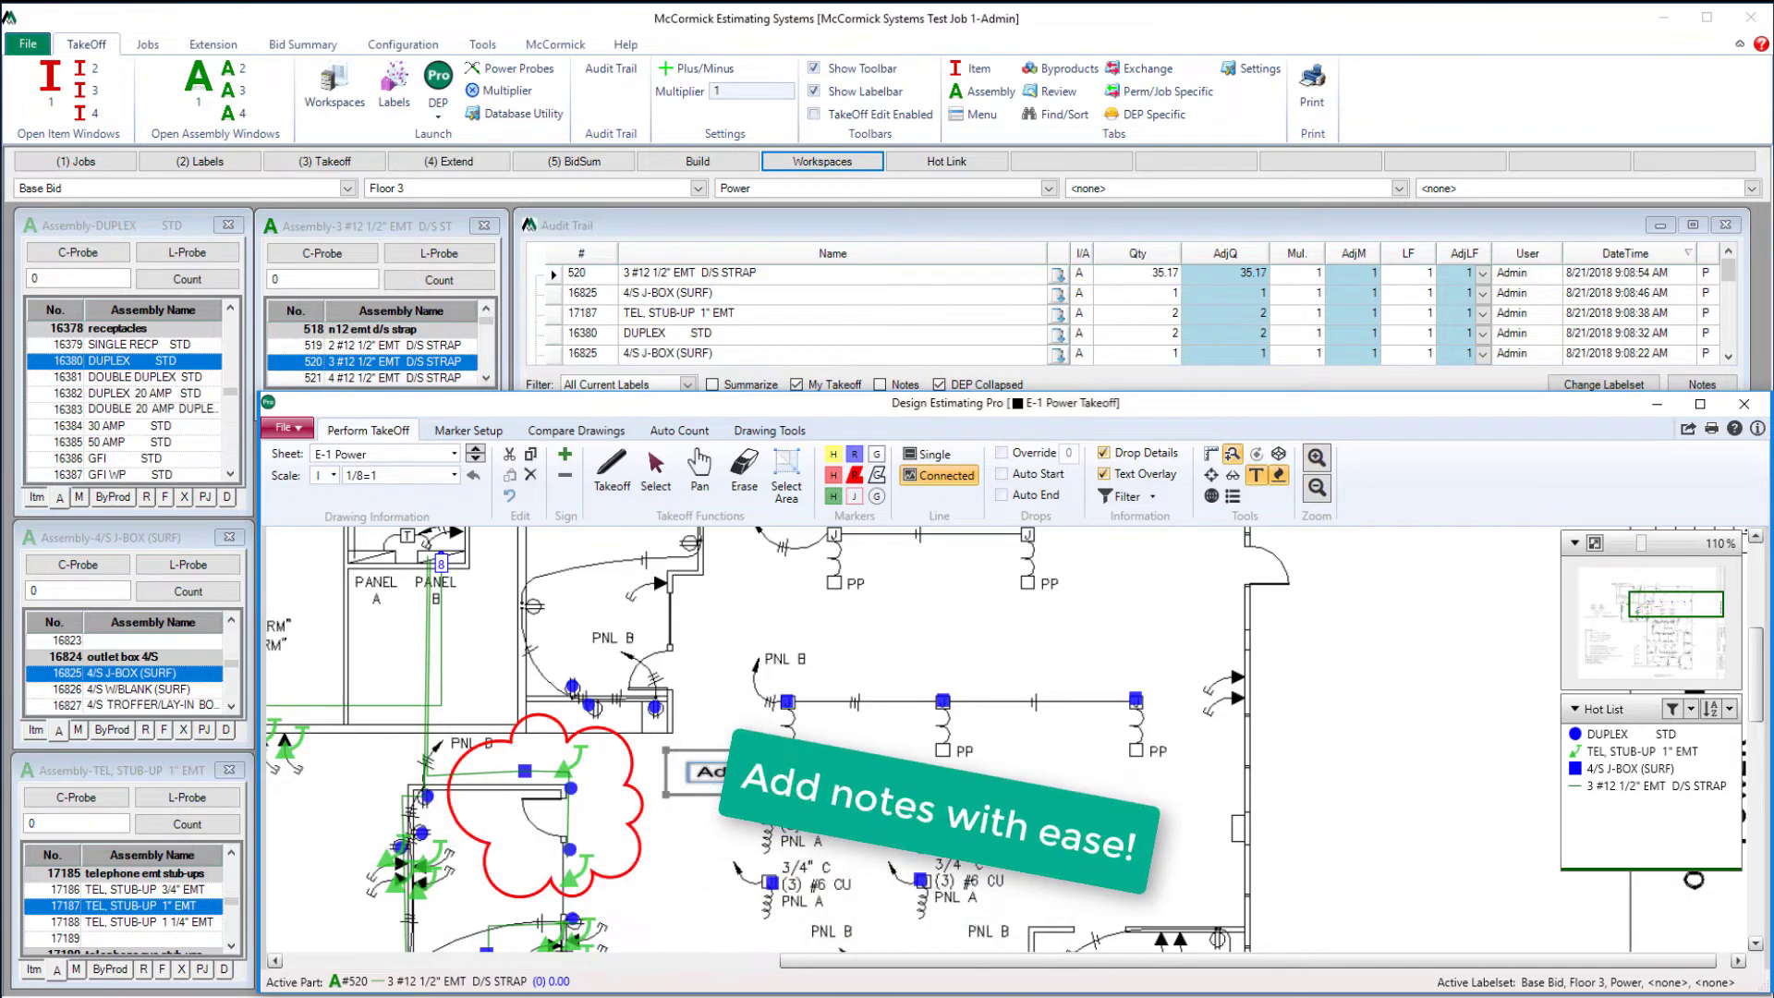
{"action": "type", "text": "pts H"}
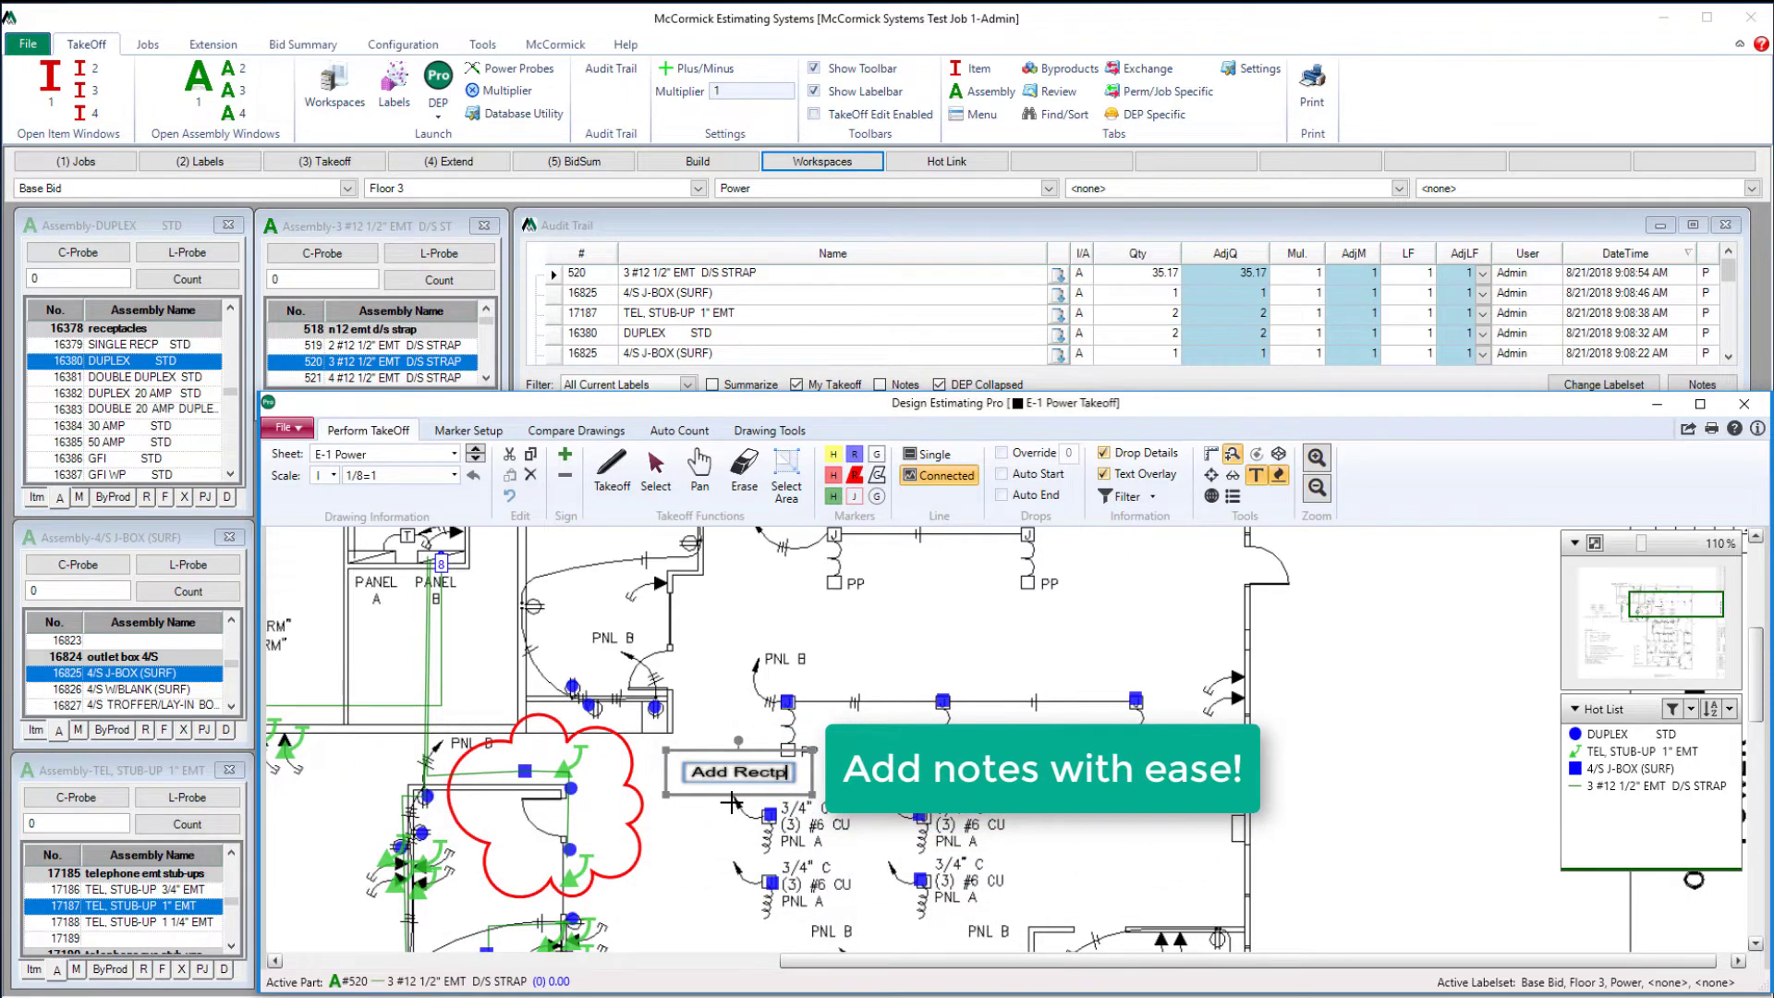
{"action": "type", "text": "ere"}
{"action": "left_click", "coordinate": [677, 481]}
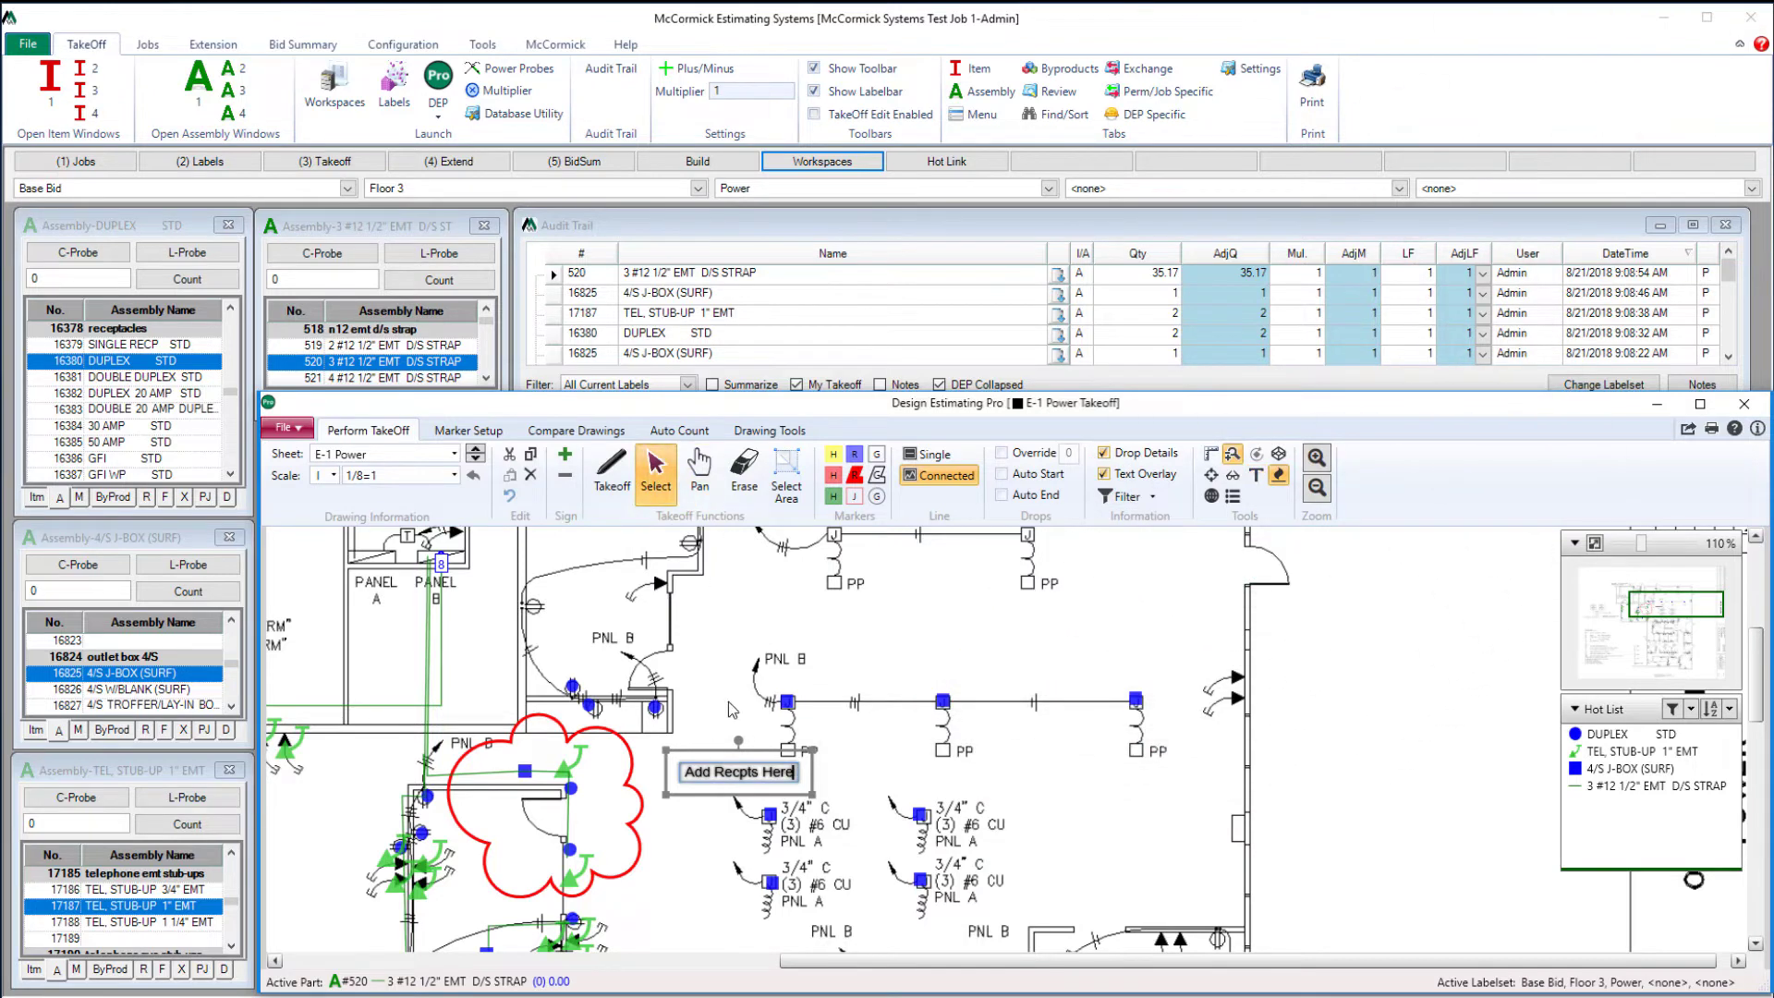
{"action": "left_click_drag", "start_coordinate": [696, 760], "coordinate": [650, 729]}
{"action": "left_click_drag", "start_coordinate": [769, 771], "coordinate": [805, 790]}
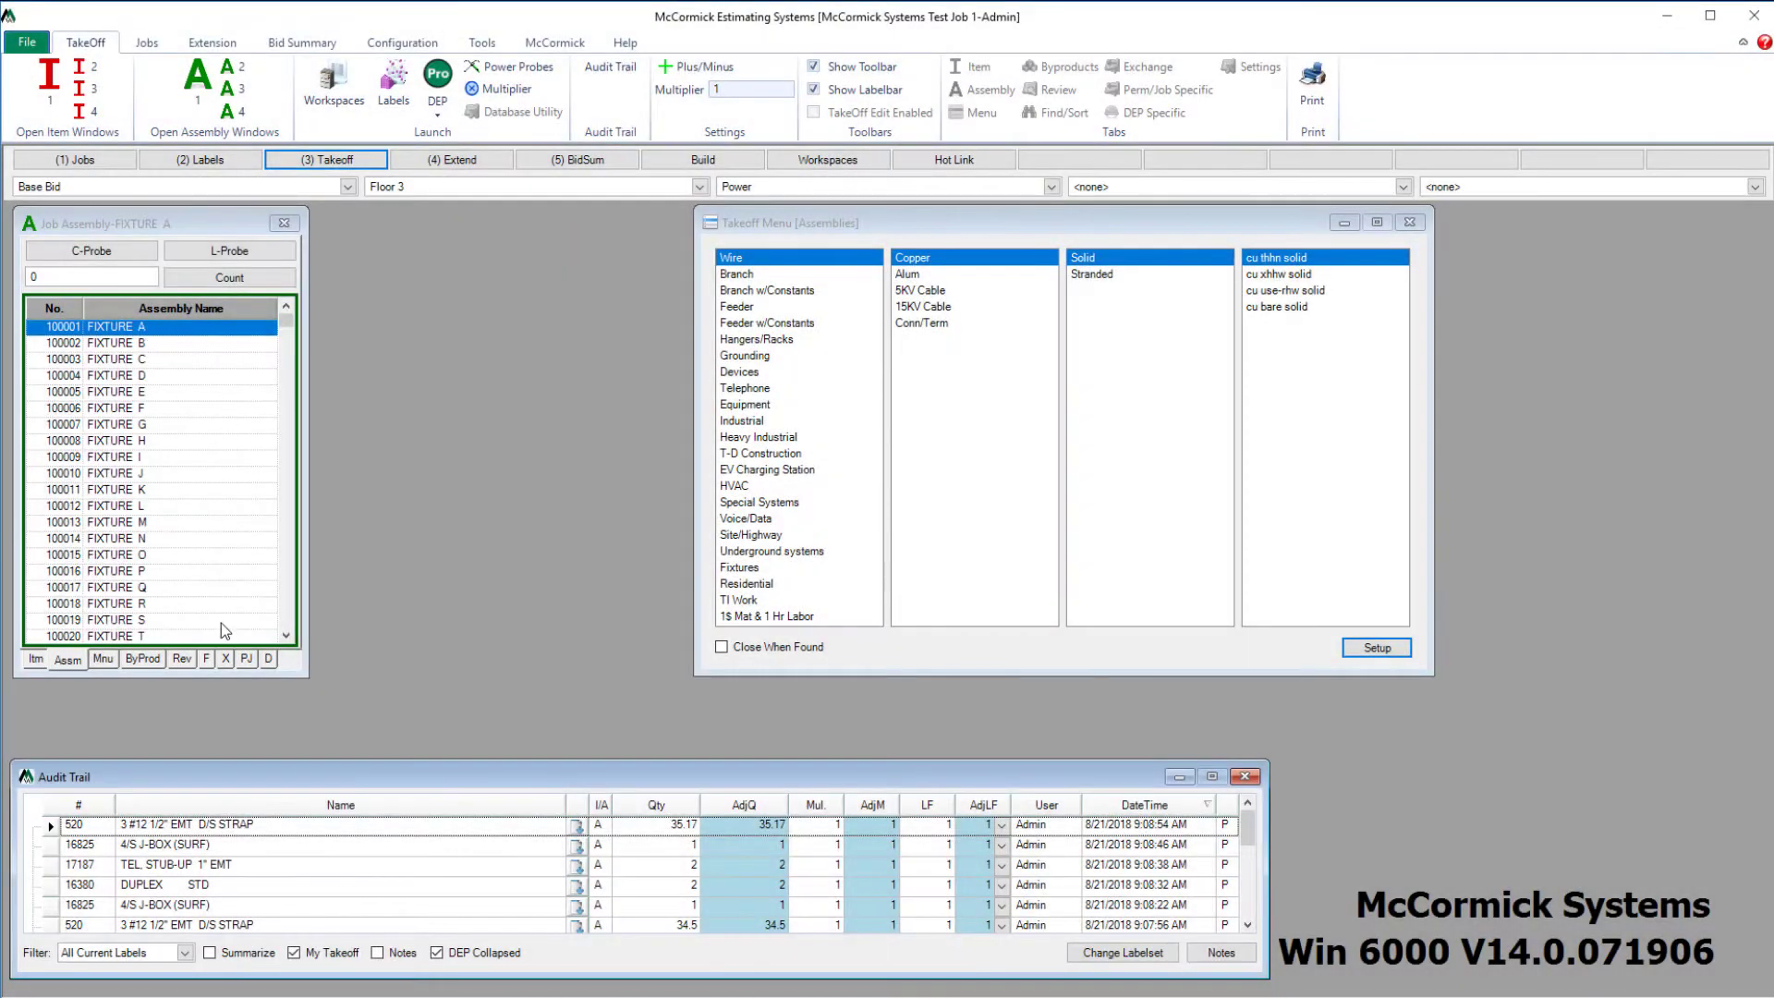
- Give FIXTURE A a green symbol with text overlay A-1, then bring up the E-2 Lighting sheet
{"action": "left_click", "coordinate": [270, 660]}
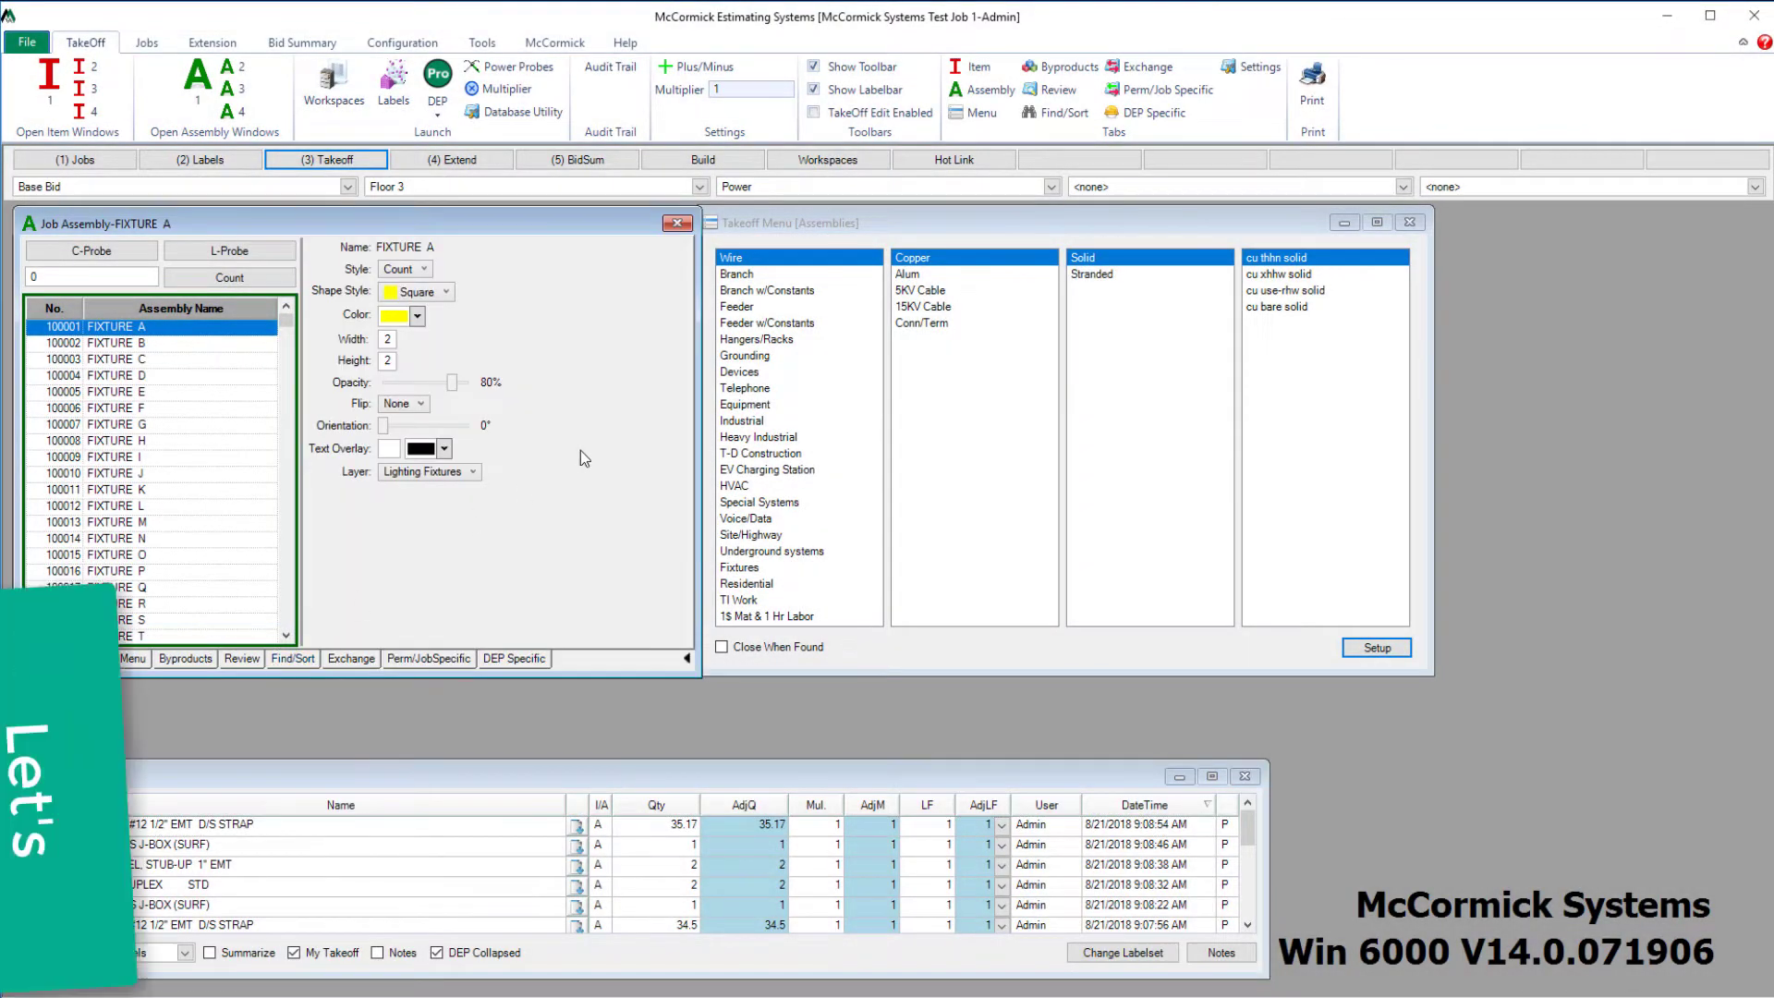
{"action": "left_click", "coordinate": [418, 317]}
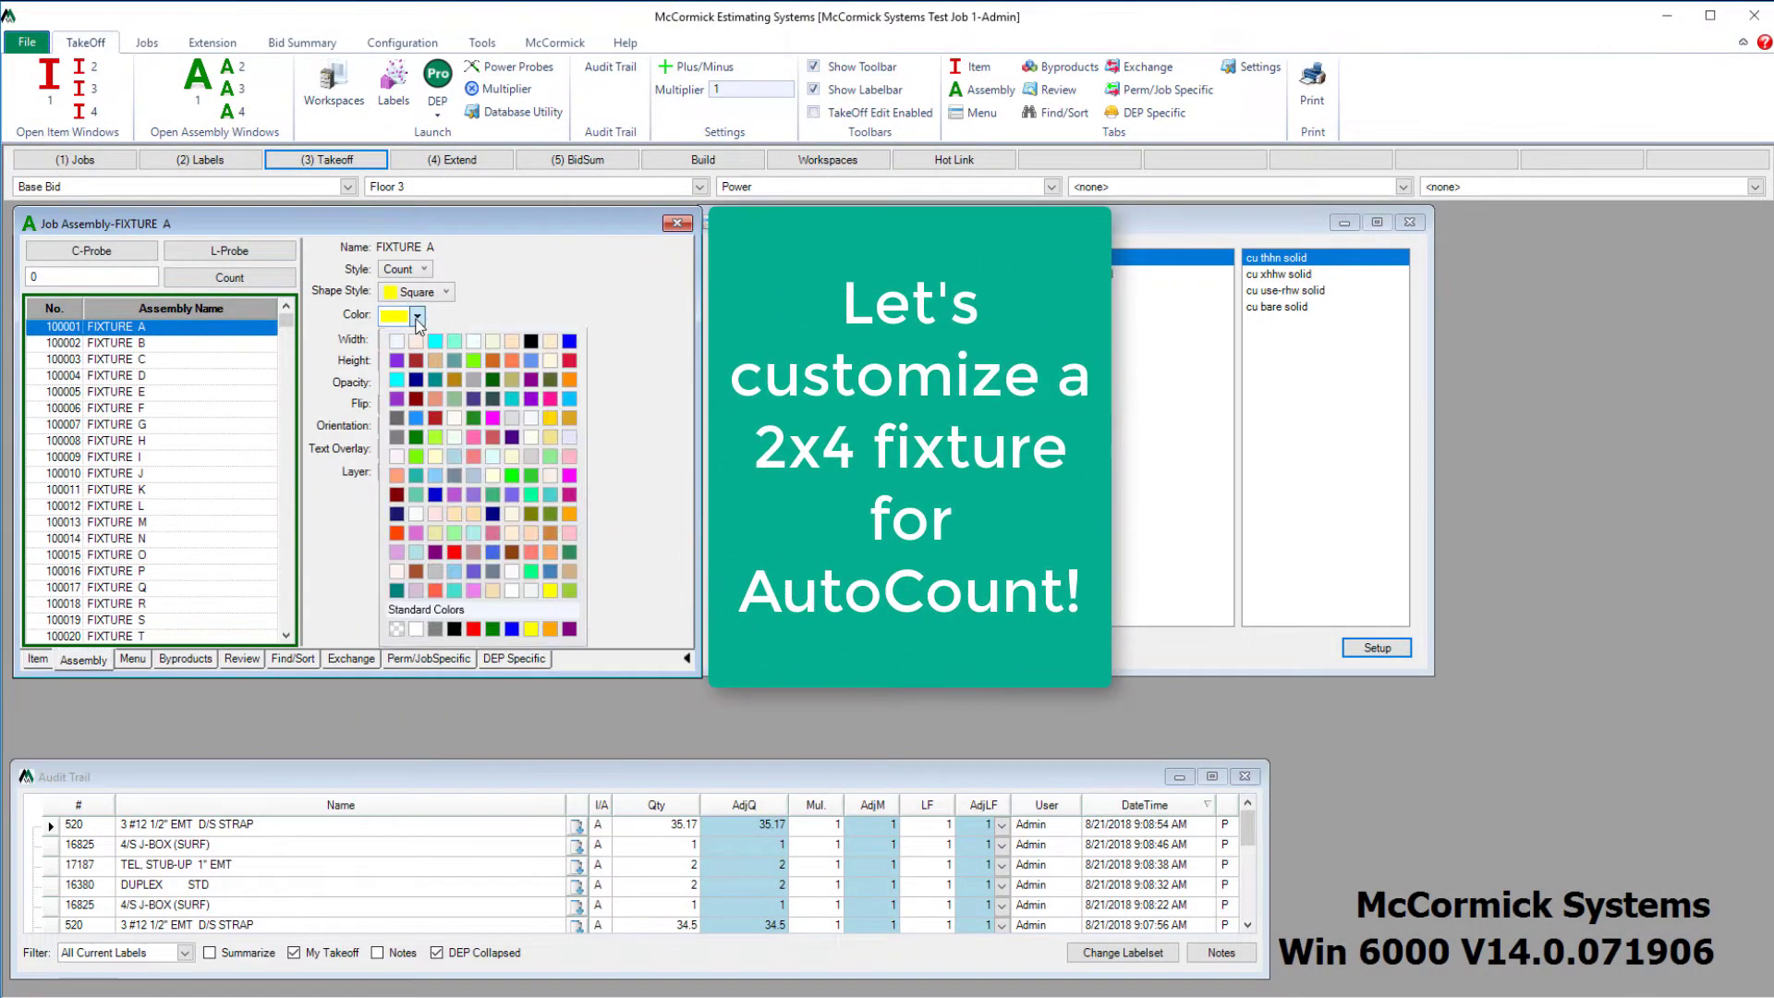
{"action": "left_click", "coordinate": [512, 498]}
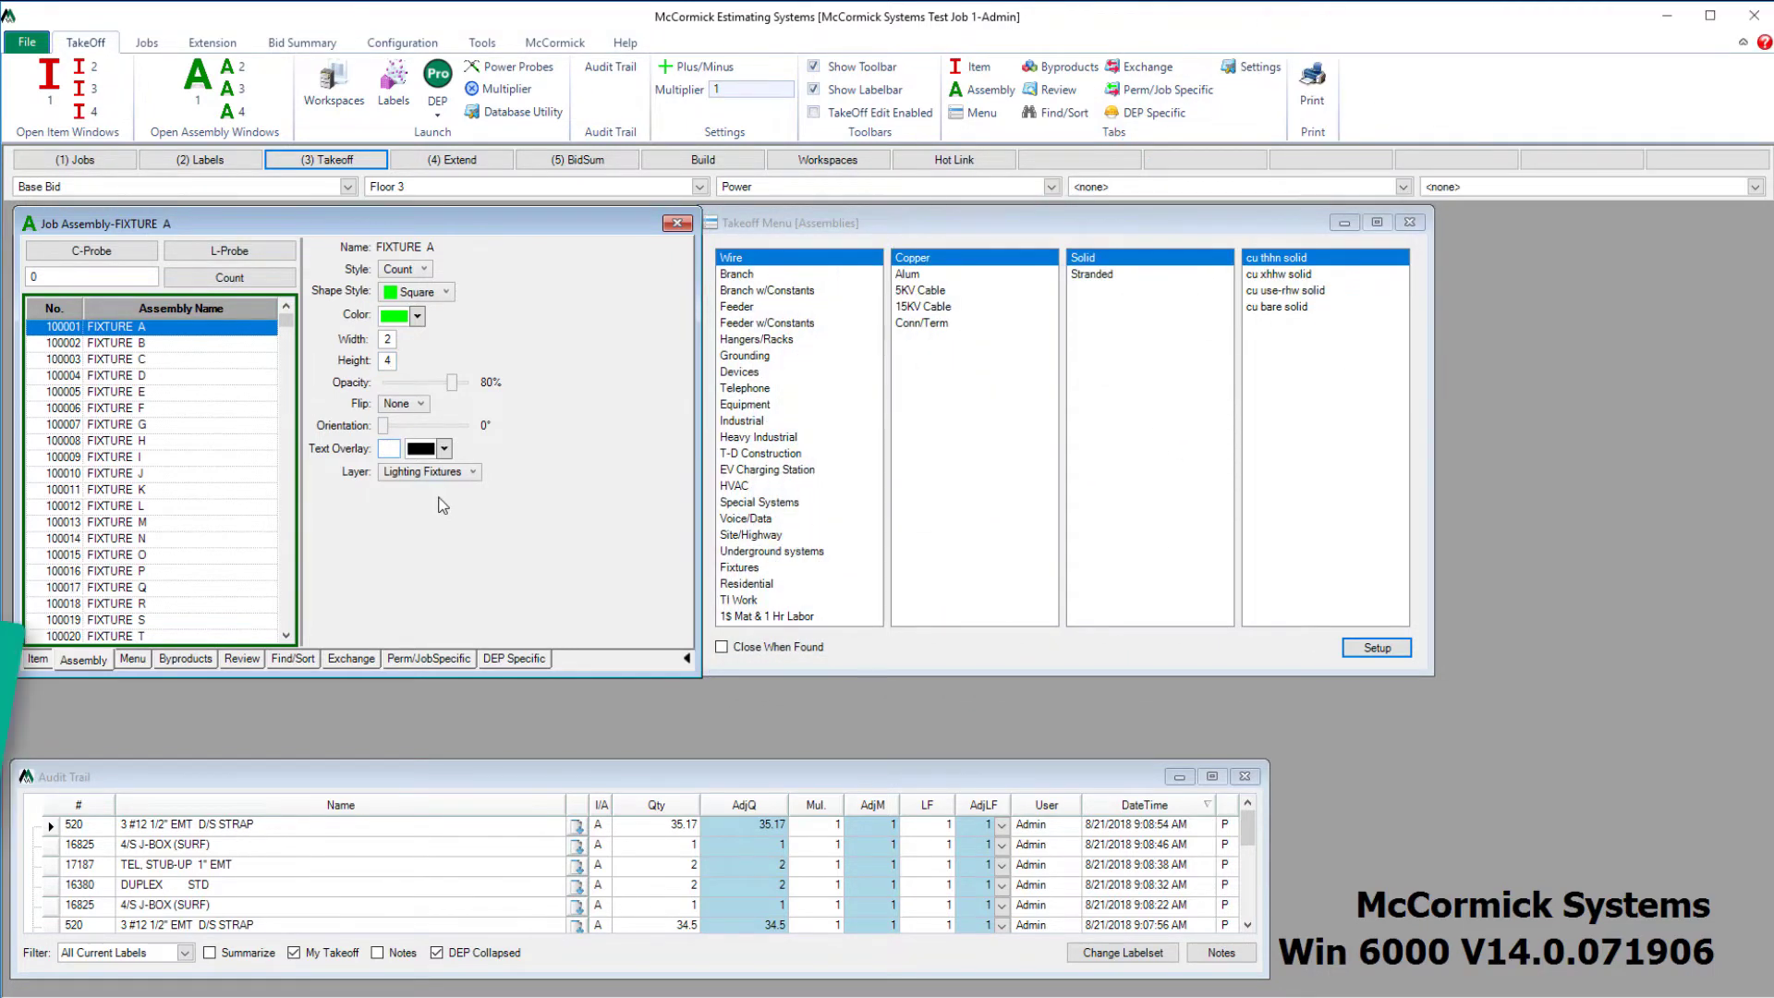
{"action": "type", "text": "A"}
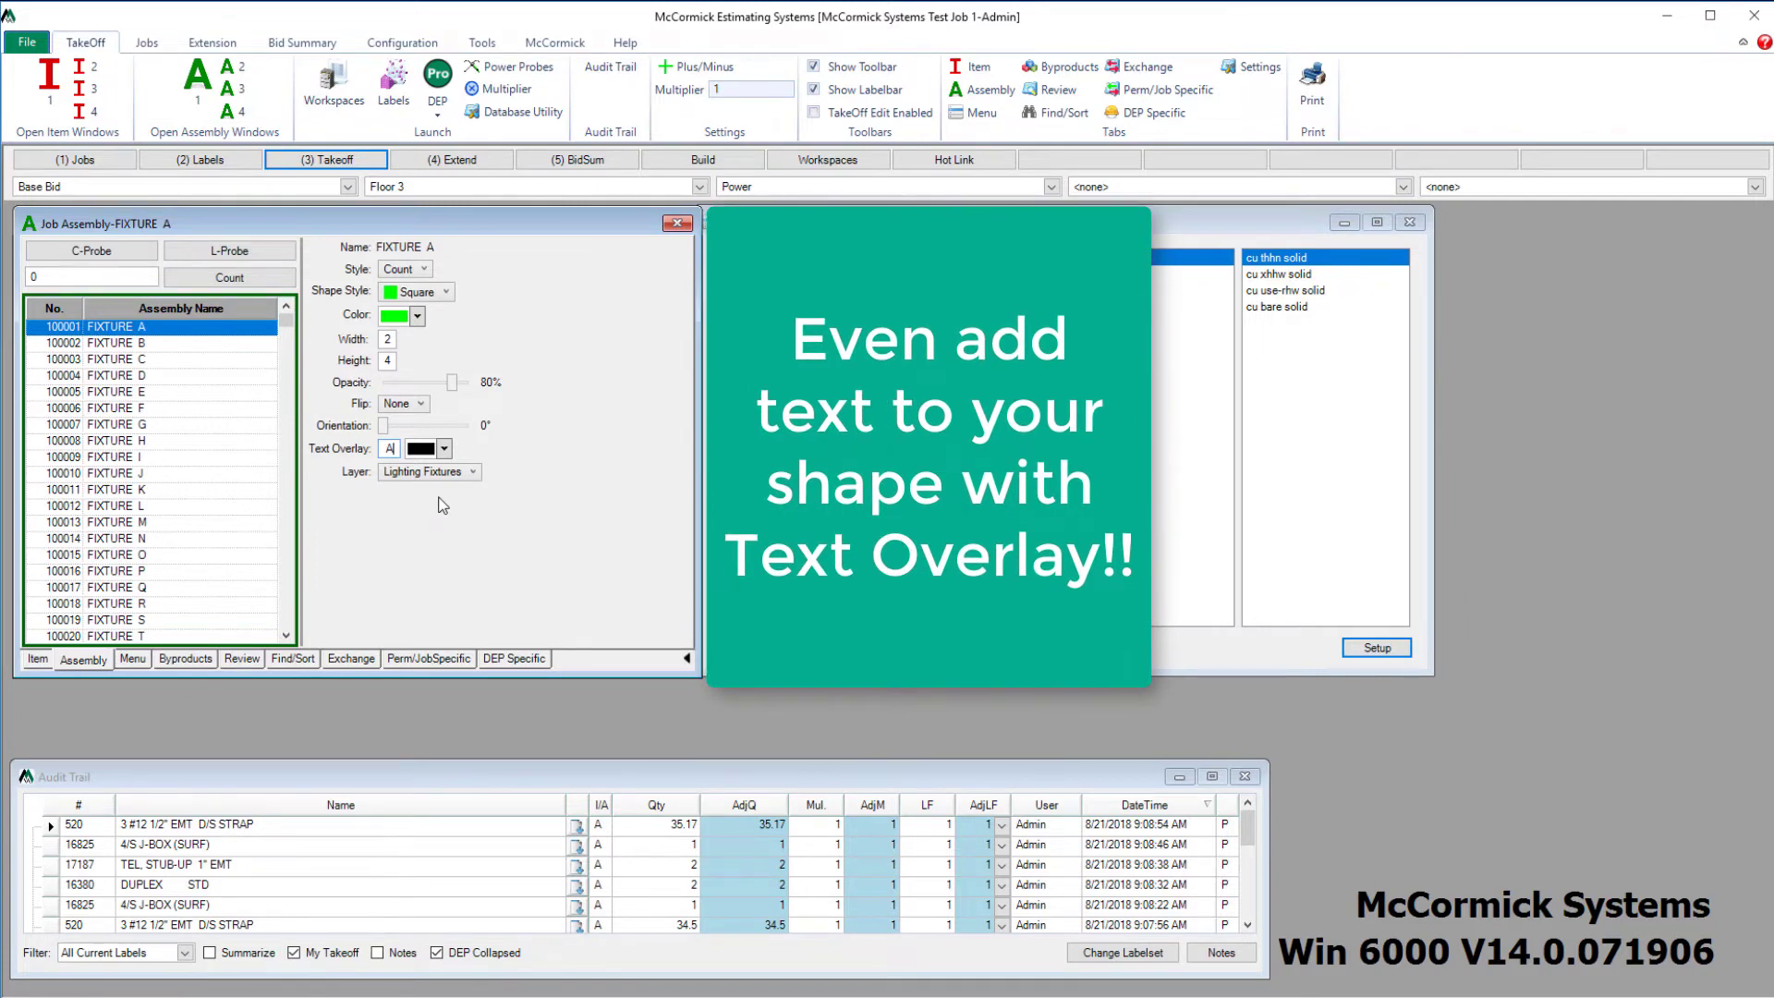
{"action": "type", "text": "-1"}
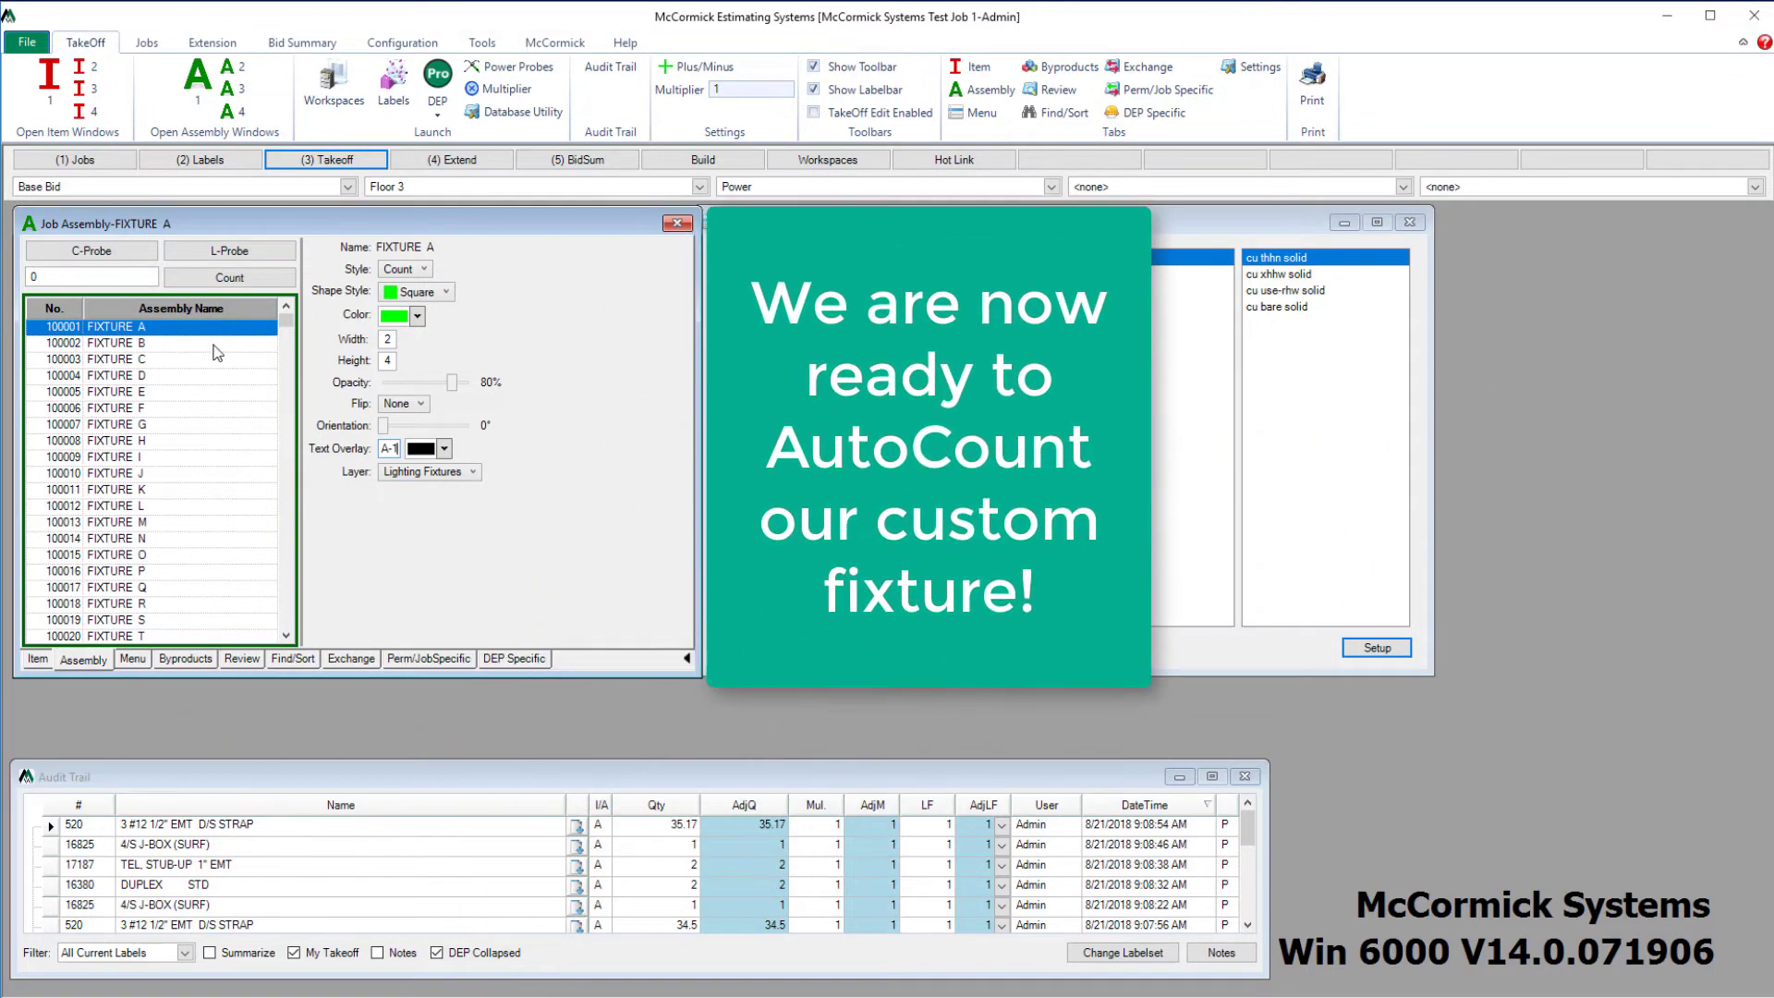
{"action": "left_click", "coordinate": [688, 658]}
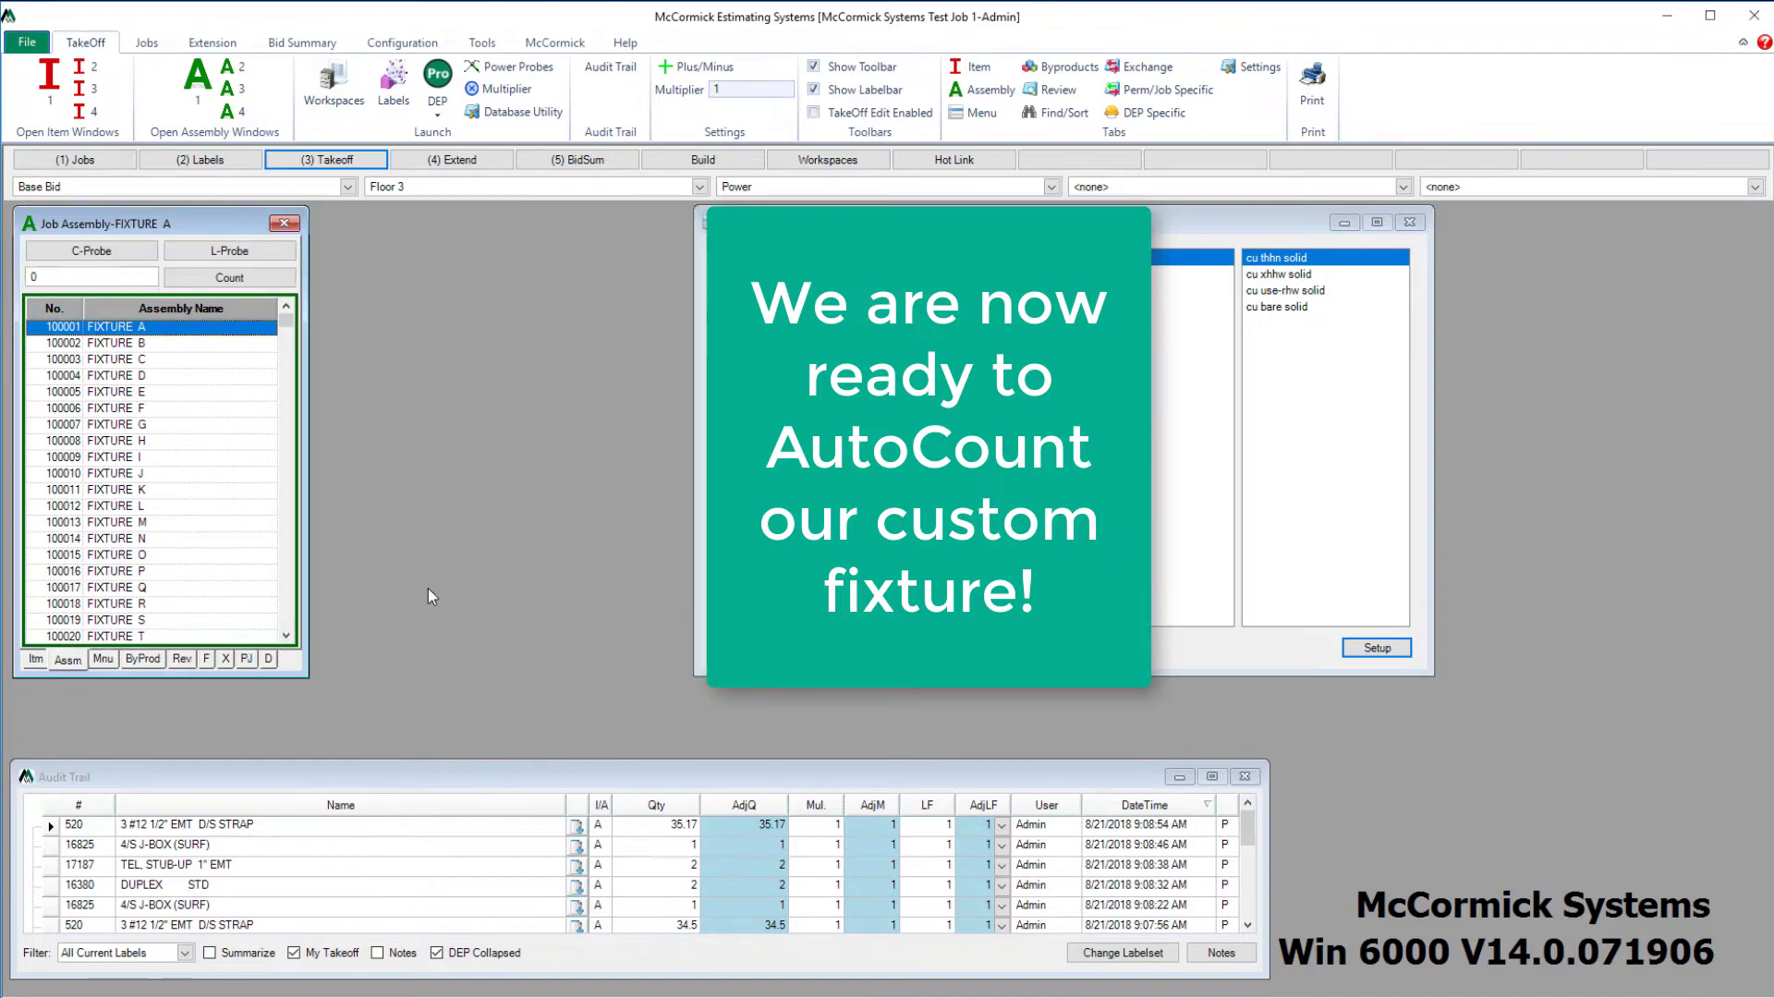
{"action": "left_click", "coordinate": [894, 913]}
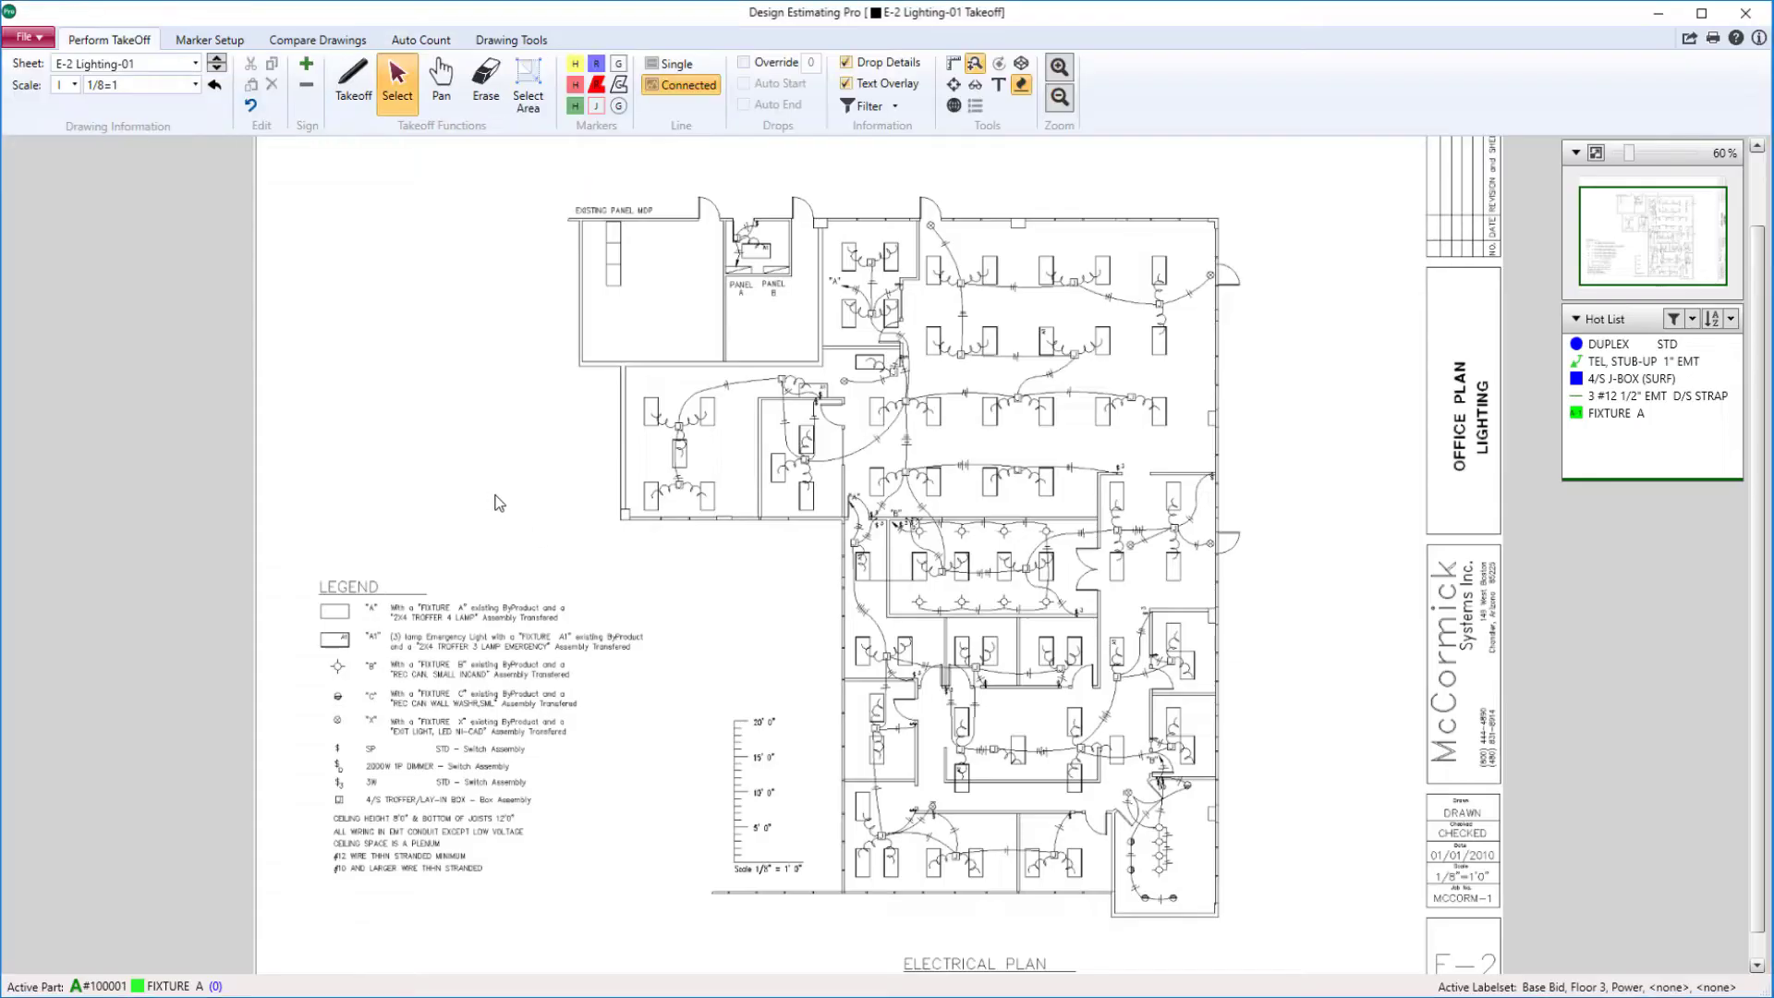
- In Auto Count, drag a rectangular search area enclosing the entire lighting floor plan
{"action": "left_click", "coordinate": [421, 40]}
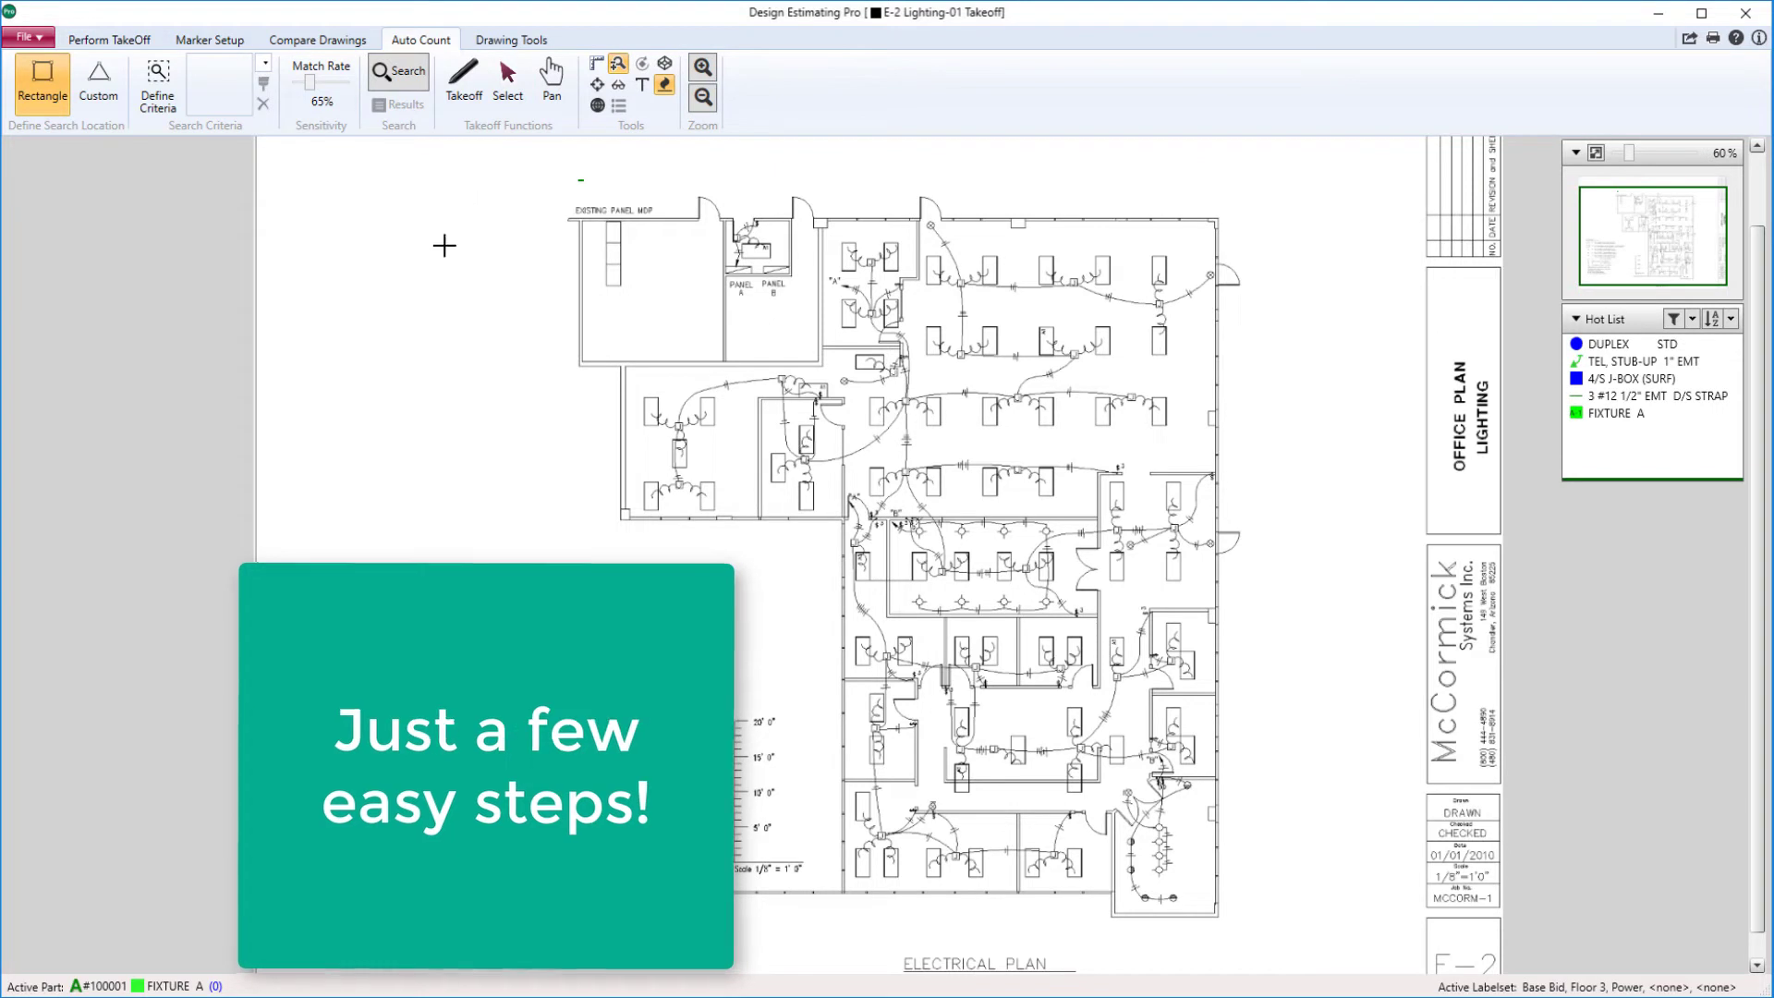
{"action": "left_click_drag", "start_coordinate": [567, 172], "coordinate": [1227, 921]}
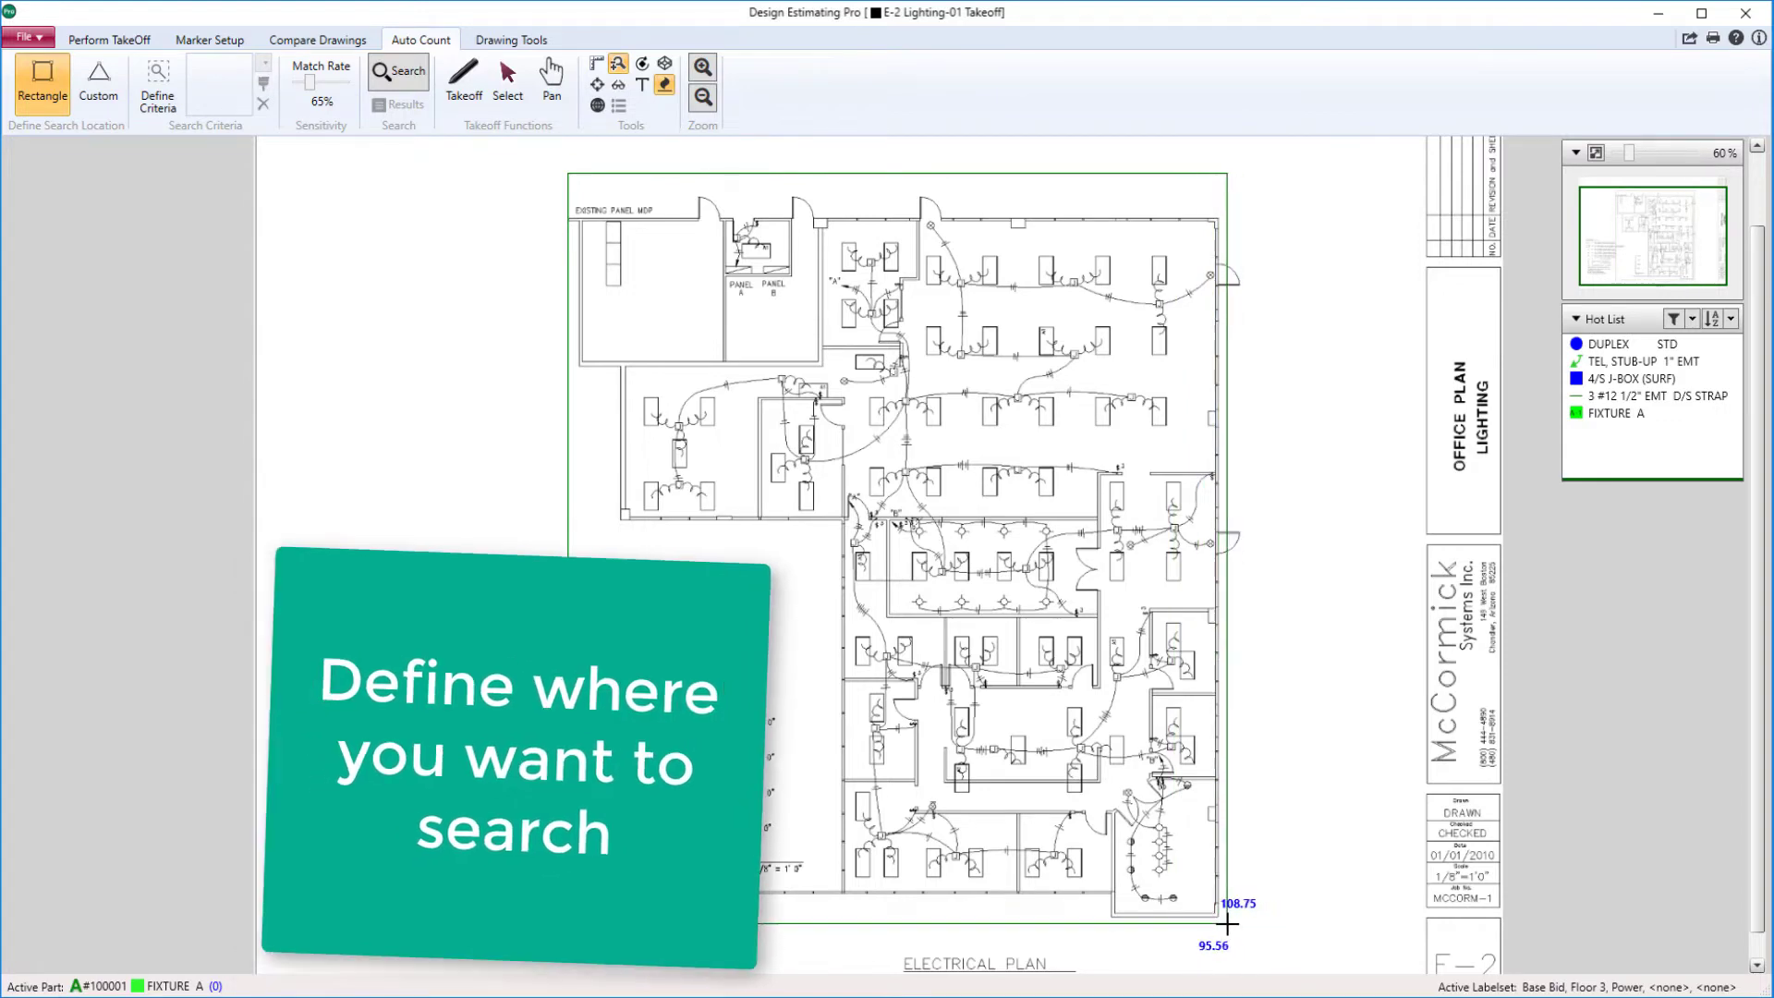